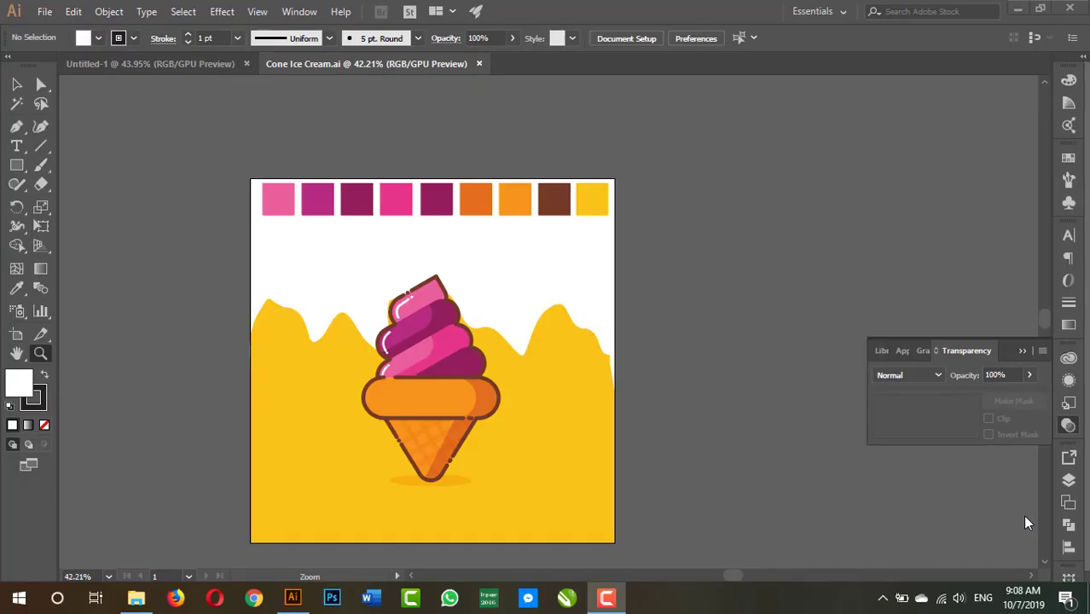
Create a new 1080 × 1080 px document, Untitled-2
{"action": "left_click", "coordinate": [44, 11]}
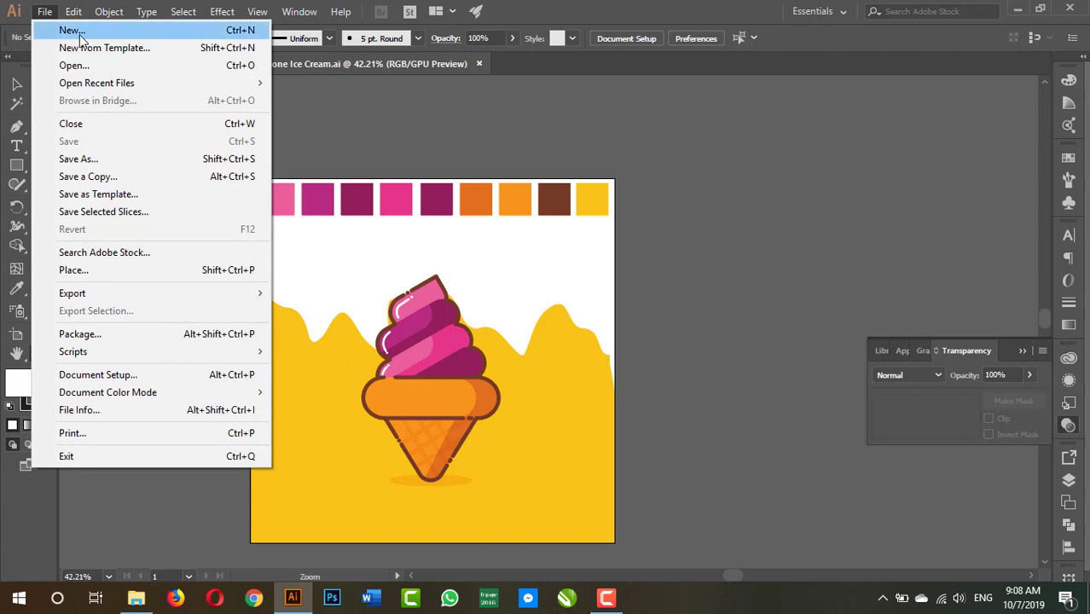
{"action": "key", "text": "Escape"}
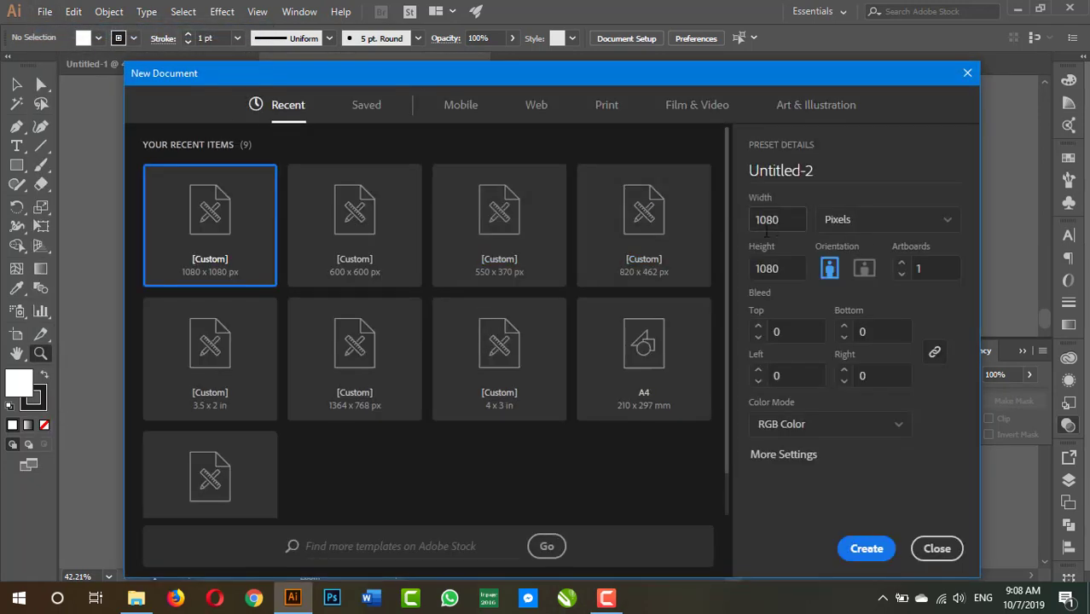
{"action": "left_click_drag", "start_coordinate": [777, 220], "coordinate": [734, 232]}
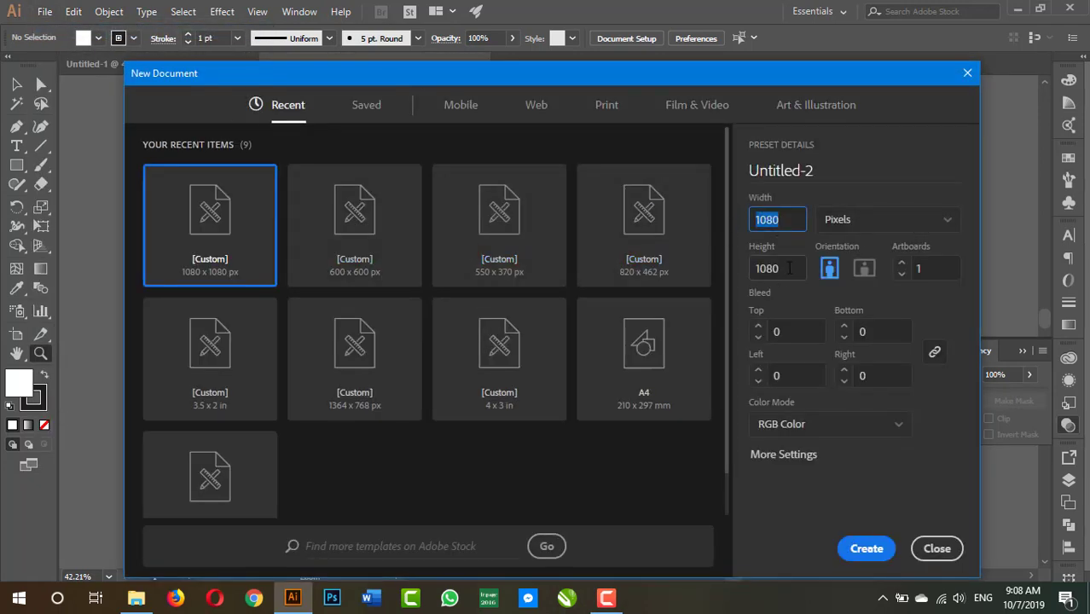
{"action": "left_click_drag", "start_coordinate": [789, 268], "coordinate": [723, 260]}
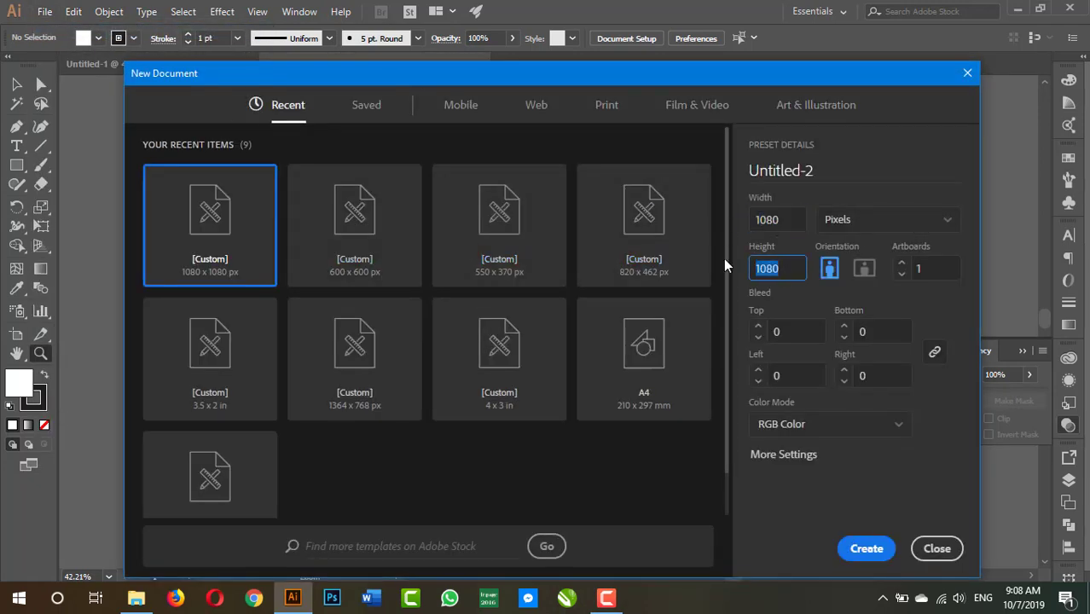
{"action": "left_click", "coordinate": [866, 549]}
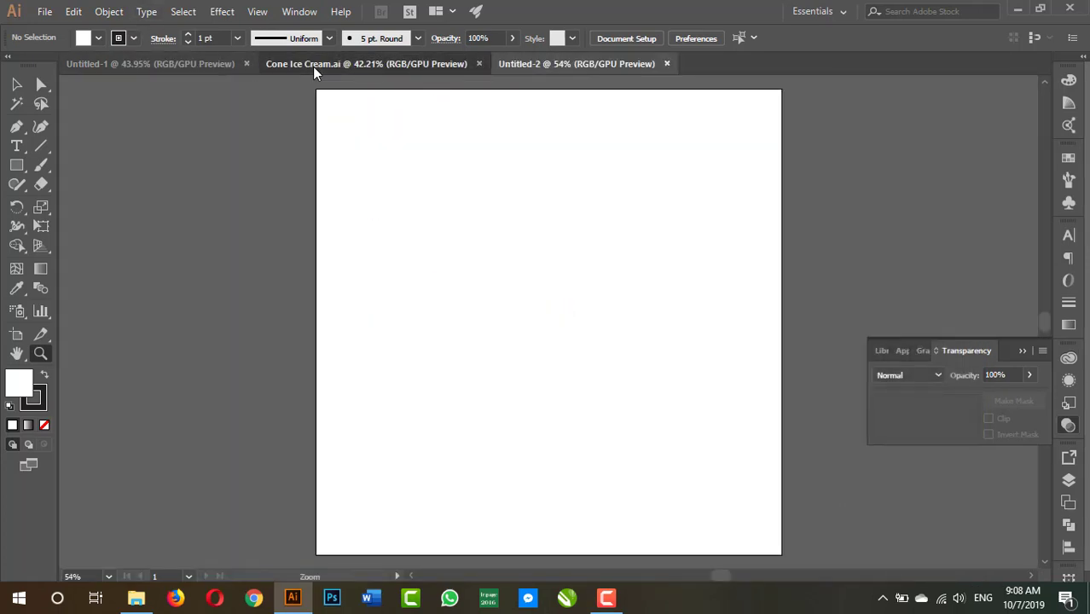
Copy the row of nine colour squares from Cone Ice Cream.ai
{"action": "left_click", "coordinate": [312, 65]}
{"action": "key", "text": "v"}
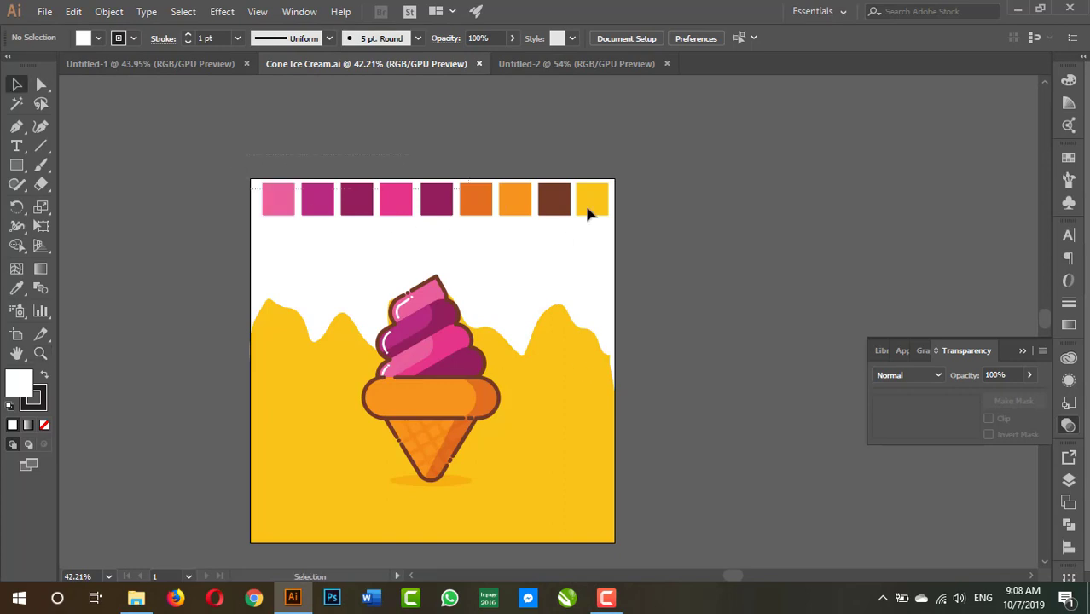
{"action": "key", "text": "ctrl+a"}
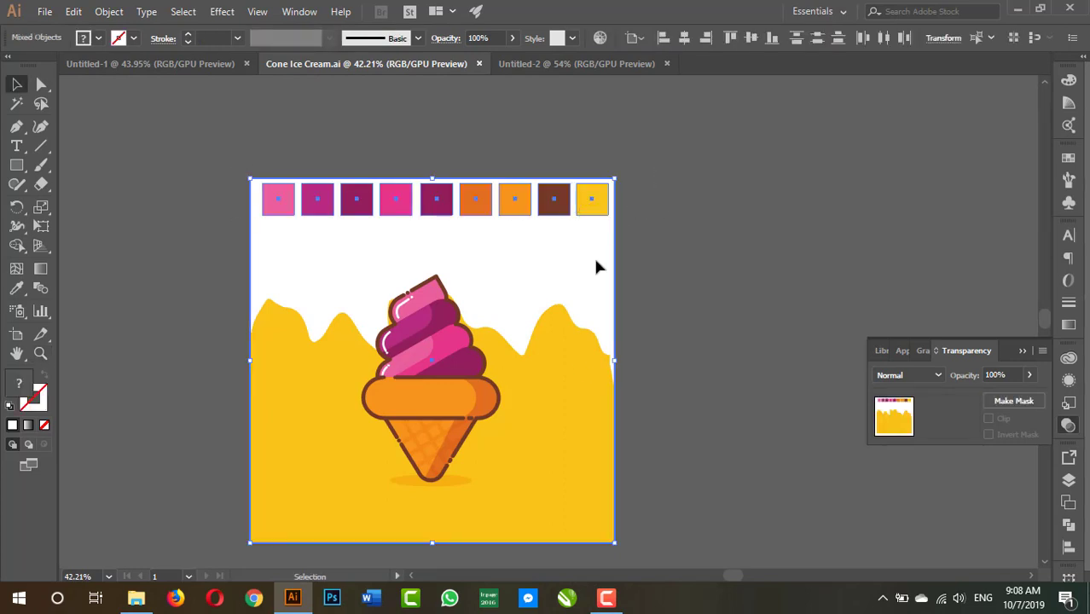
{"action": "left_click_drag", "start_coordinate": [620, 269], "coordinate": [525, 215]}
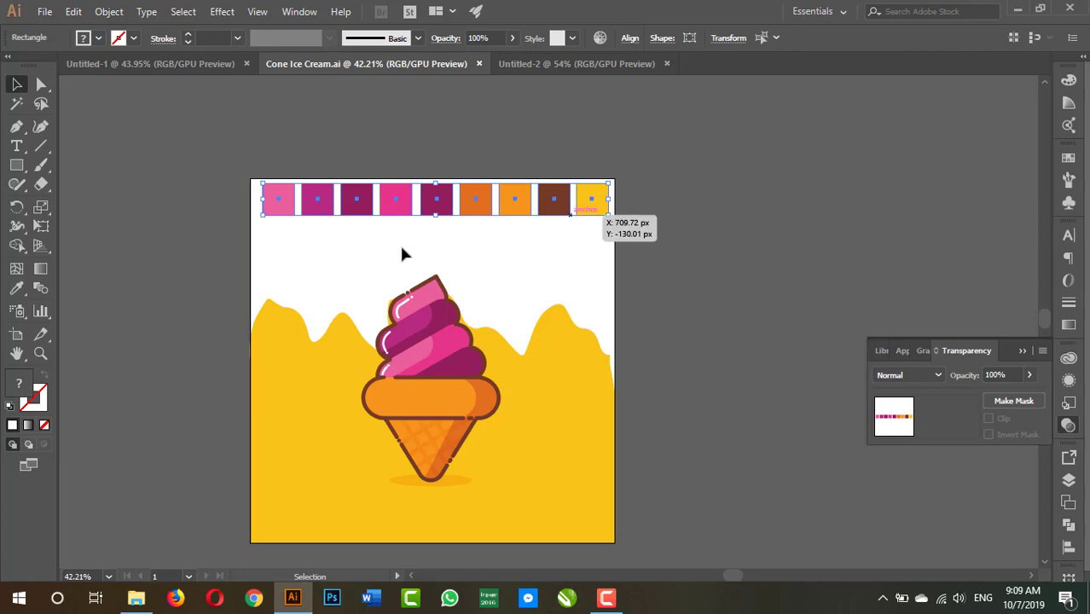
{"action": "key", "text": "a"}
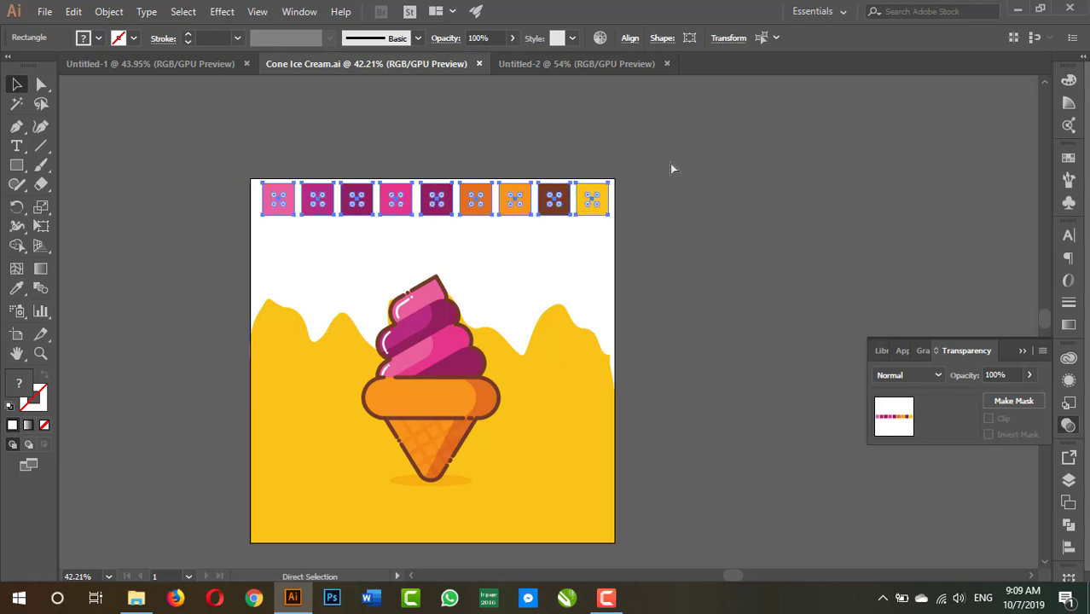
Paste the squares into Untitled-2 and place them just above the artboard
{"action": "left_click", "coordinate": [554, 64]}
{"action": "key", "text": "ctrl+v"}
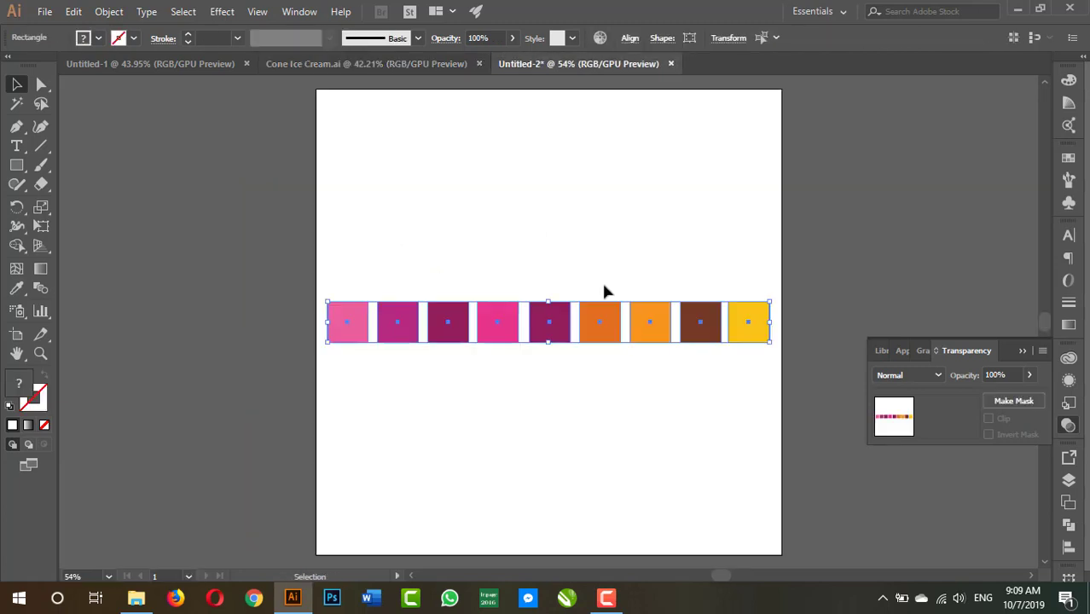
{"action": "mouse_move", "coordinate": [611, 390]}
{"action": "left_mouse_down"}
{"action": "mouse_move", "coordinate": [610, 221]}
{"action": "mouse_move", "coordinate": [592, 135]}
{"action": "left_mouse_up"}
{"action": "key", "text": "z"}
{"action": "left_click_drag", "start_coordinate": [704, 183], "coordinate": [676, 222]}
{"action": "left_click_drag", "start_coordinate": [715, 292], "coordinate": [665, 289]}
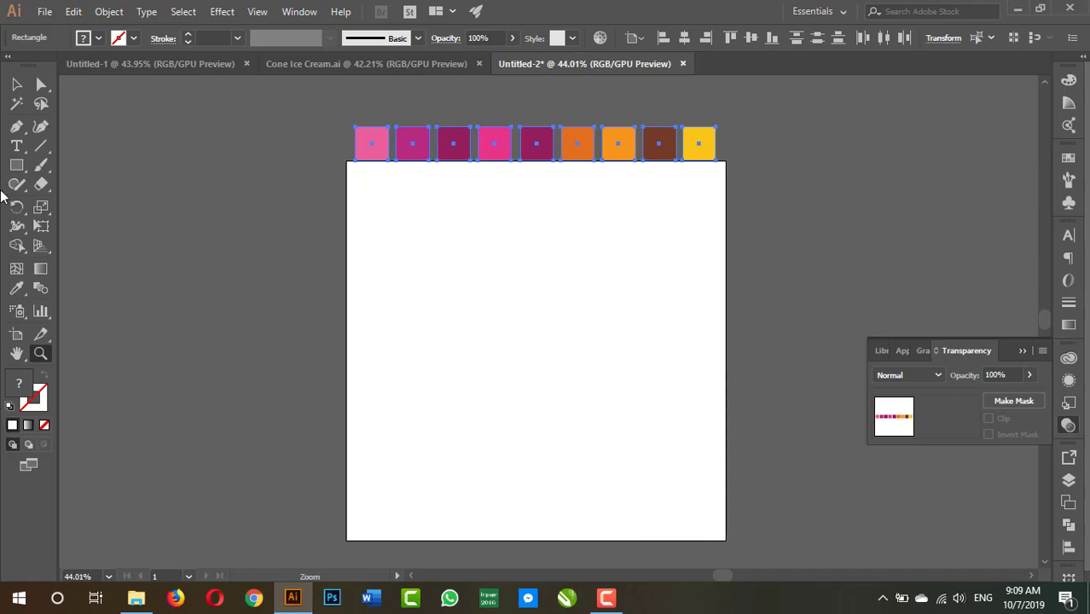
Draw a 3-sided polygon on the artboard and enlarge it into a large triangle
{"action": "left_click", "coordinate": [17, 165]}
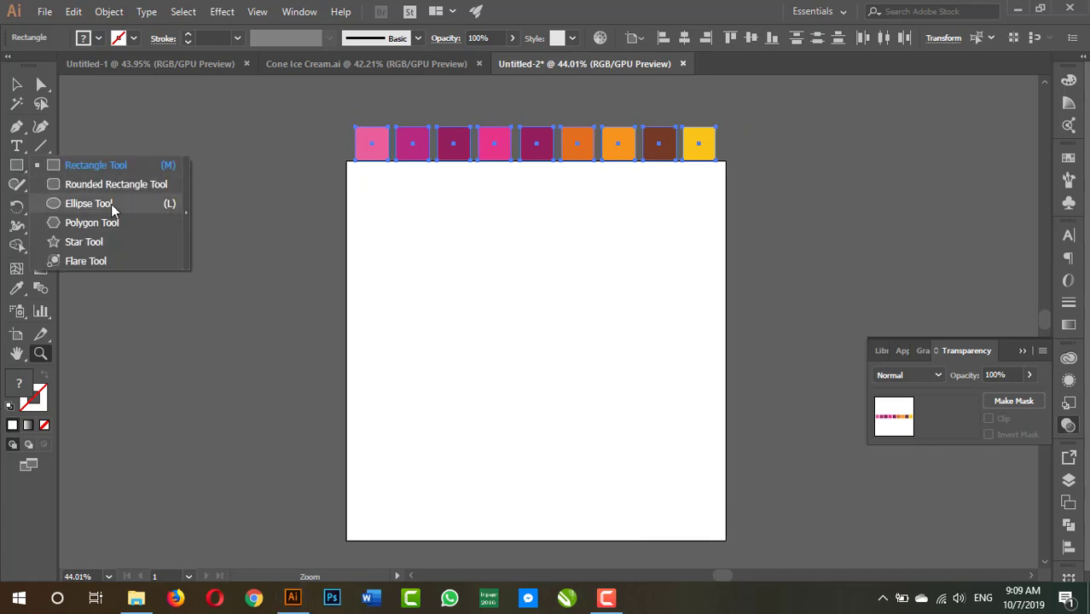
{"action": "left_click", "coordinate": [92, 223]}
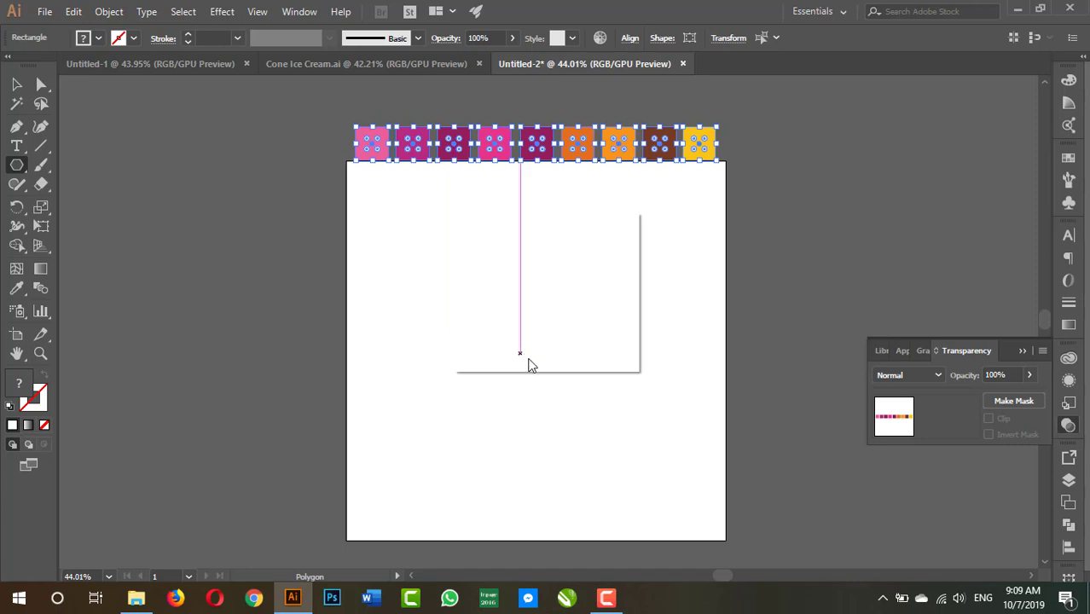
{"action": "left_click", "coordinate": [529, 360]}
{"action": "type", "text": "3"}
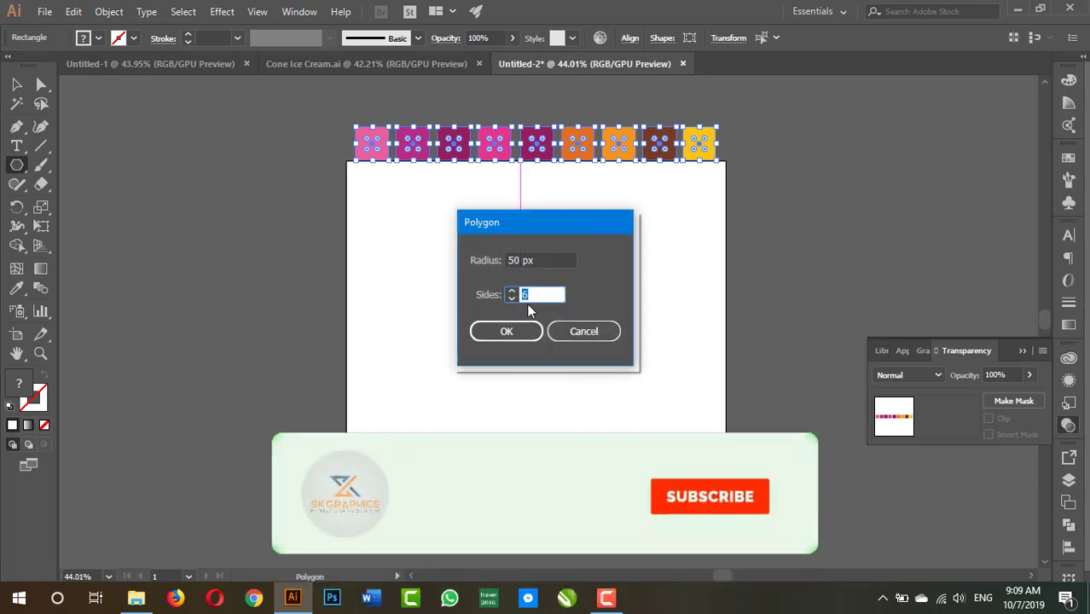
{"action": "left_click", "coordinate": [524, 332]}
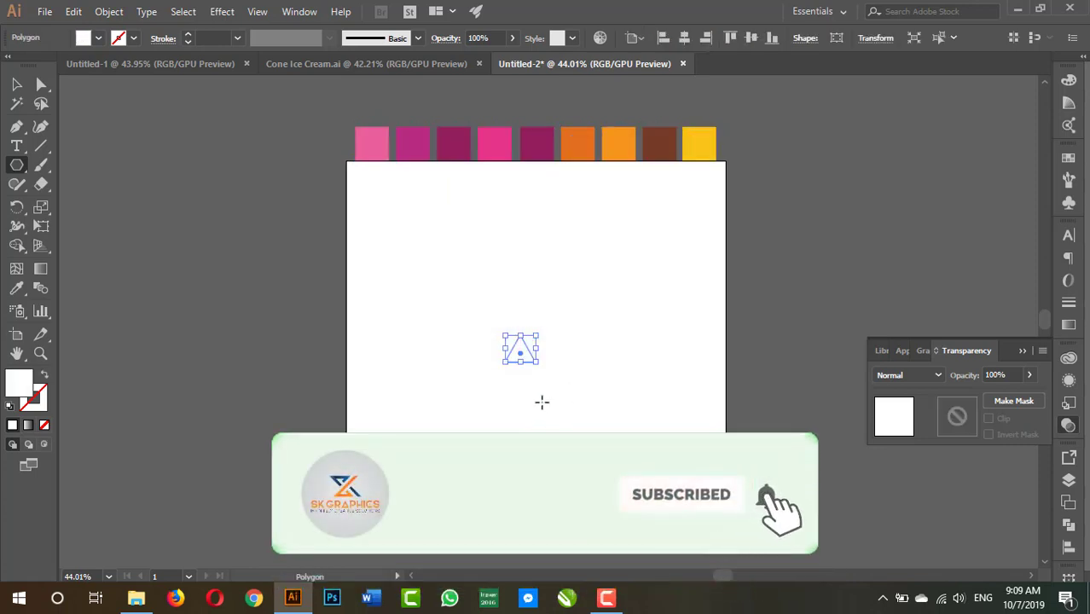
{"action": "key", "text": "v"}
{"action": "mouse_move", "coordinate": [520, 361]}
{"action": "left_mouse_down"}
{"action": "mouse_move", "coordinate": [561, 455]}
{"action": "mouse_move", "coordinate": [448, 243]}
{"action": "mouse_move", "coordinate": [359, 278]}
{"action": "left_mouse_up"}
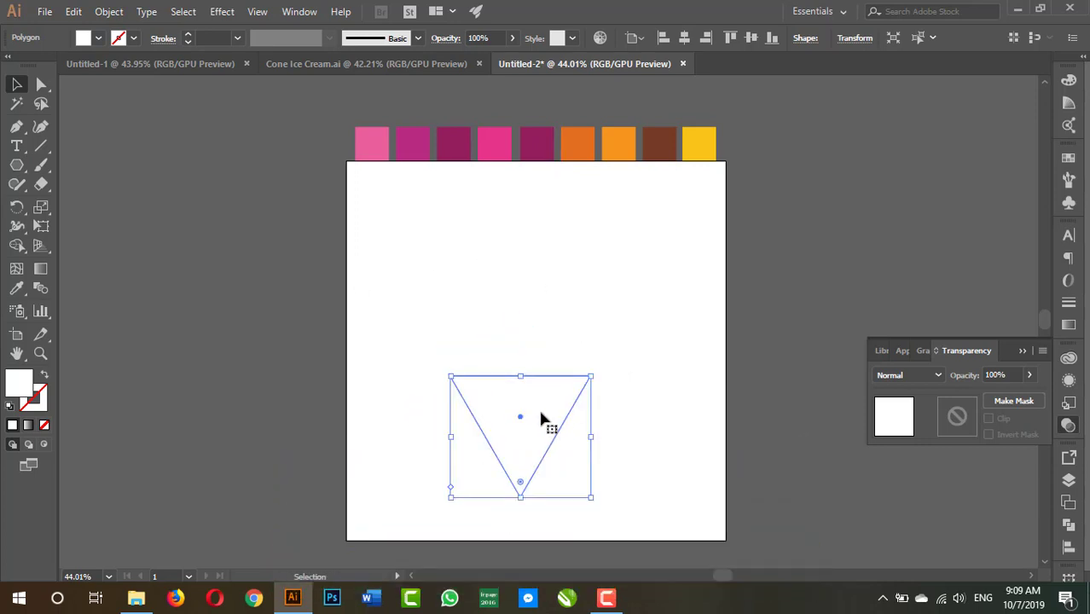
Fill the triangle with the swatch orange, raise it about 56 px, and adjust its bottom point
{"action": "left_click", "coordinate": [16, 288]}
{"action": "left_click", "coordinate": [619, 140]}
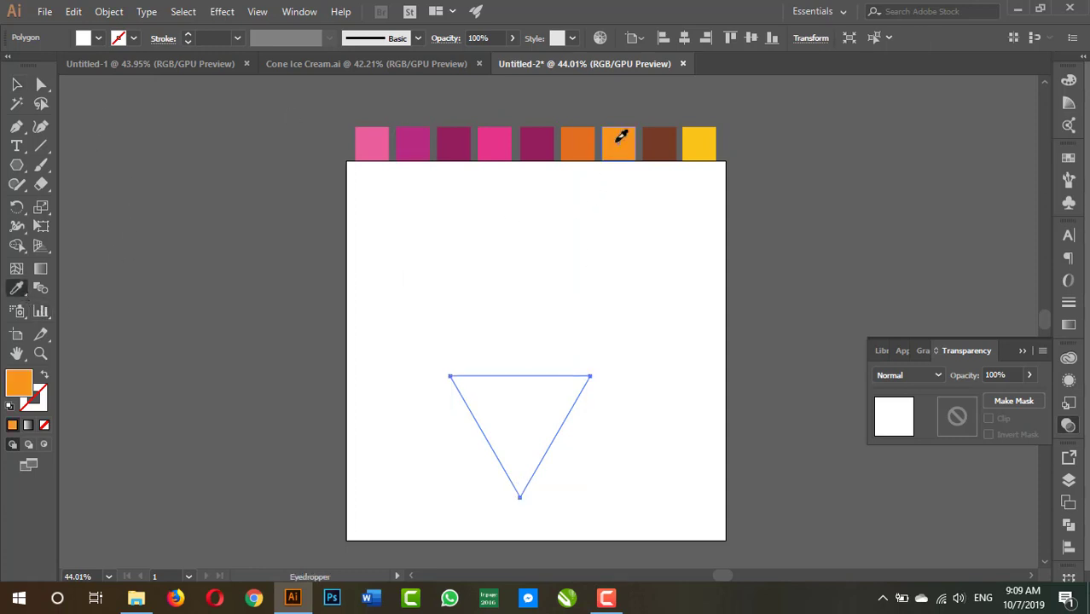
{"action": "key", "text": "v"}
{"action": "left_click_drag", "start_coordinate": [532, 424], "coordinate": [530, 377]}
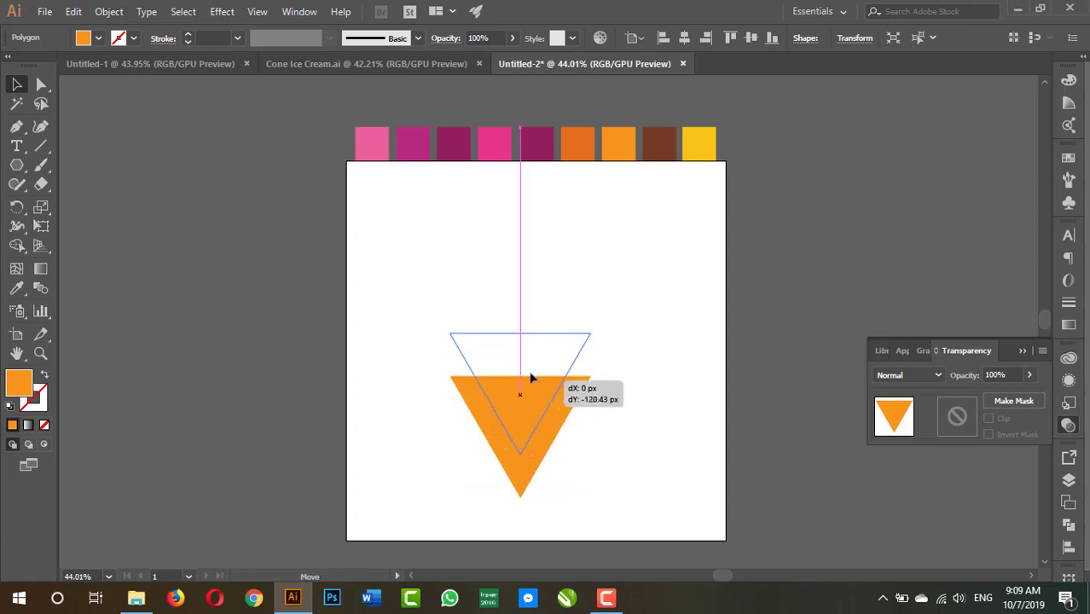
{"action": "key", "text": "a"}
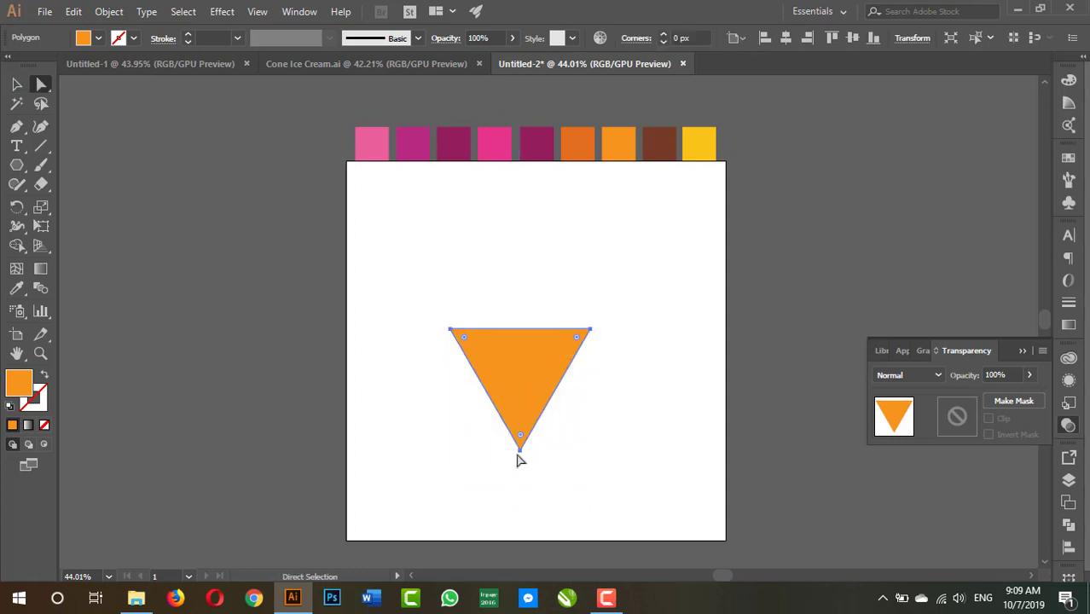
{"action": "left_click_drag", "start_coordinate": [518, 453], "coordinate": [520, 445]}
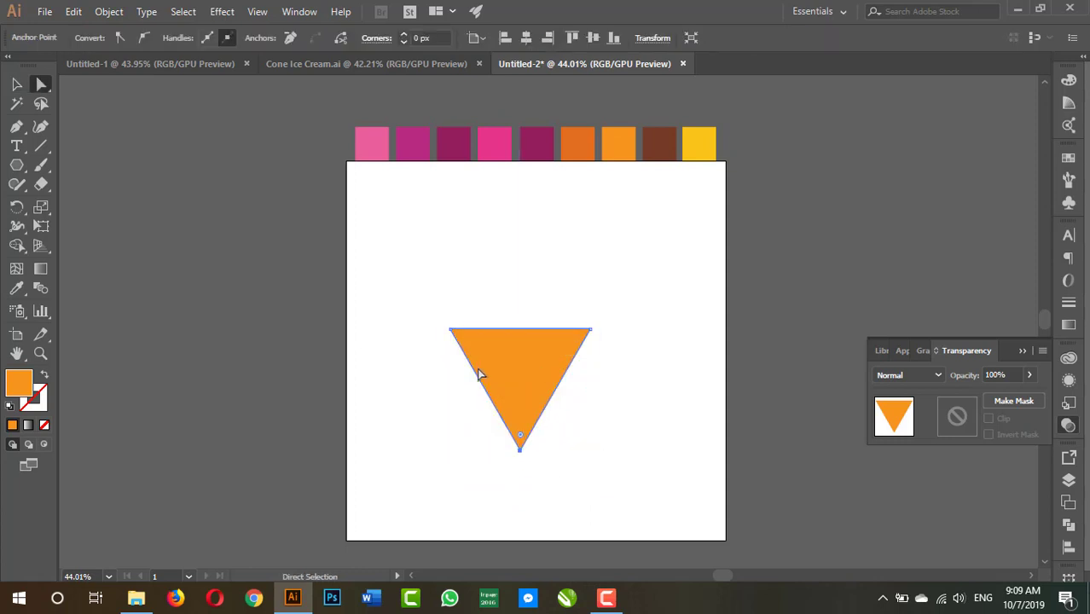
{"action": "left_click", "coordinate": [639, 411]}
{"action": "key", "text": "v"}
{"action": "left_click", "coordinate": [543, 390]}
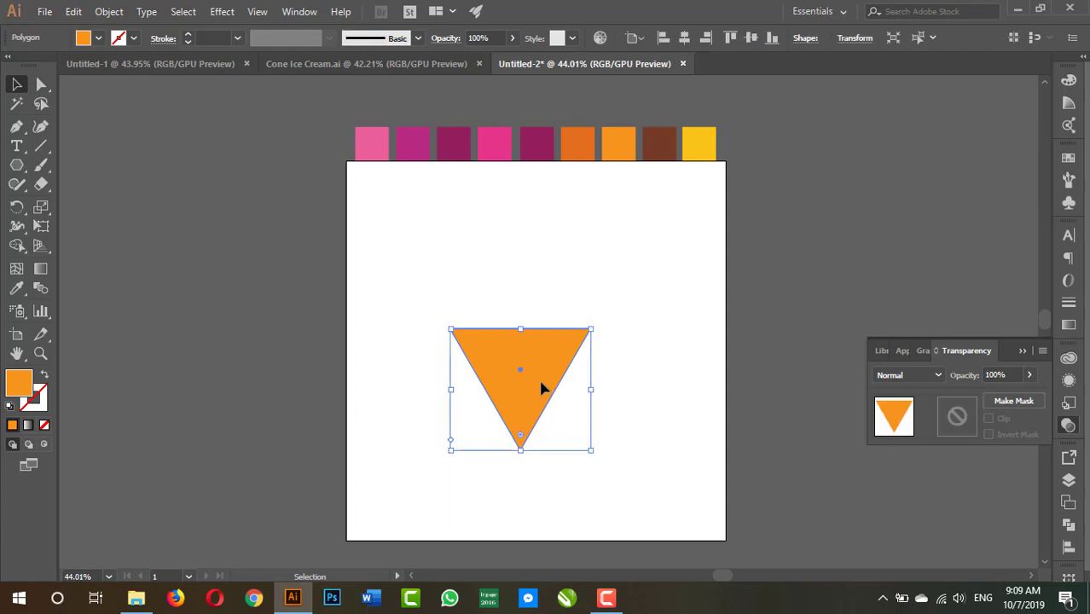
{"action": "key", "text": "shift+c"}
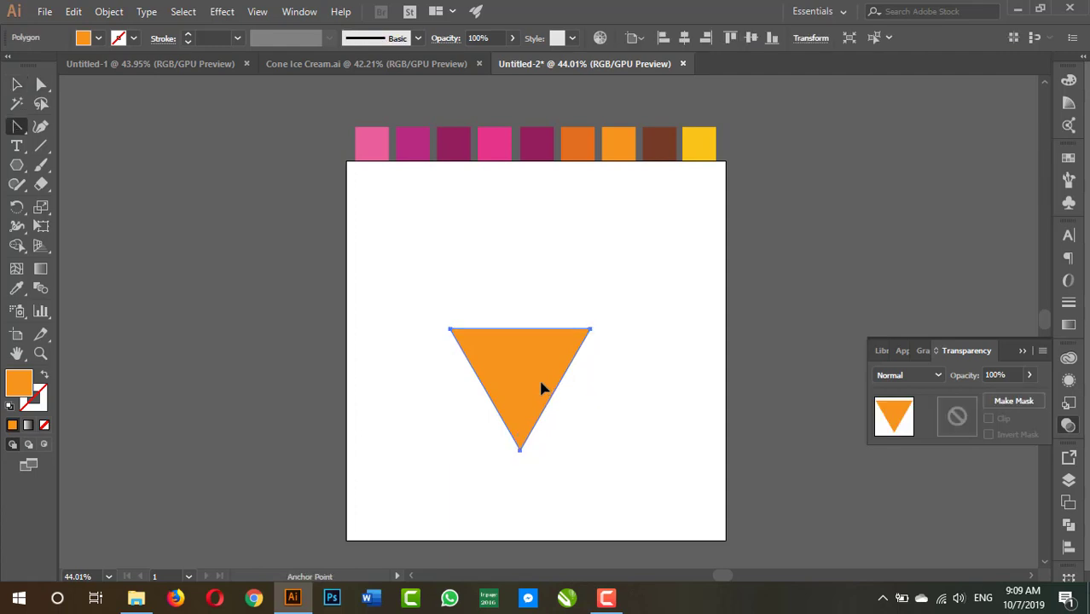
{"action": "key", "text": "v"}
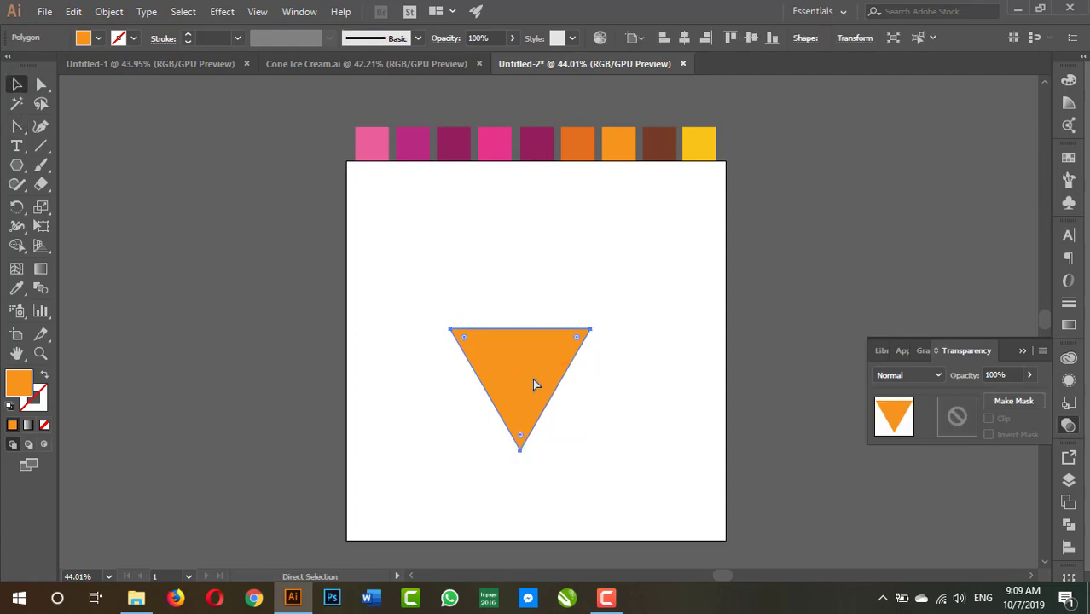
Give the triangle a 6 pt stroke in the brown swatch colour
{"action": "left_click", "coordinate": [132, 38]}
{"action": "left_click", "coordinate": [132, 39]}
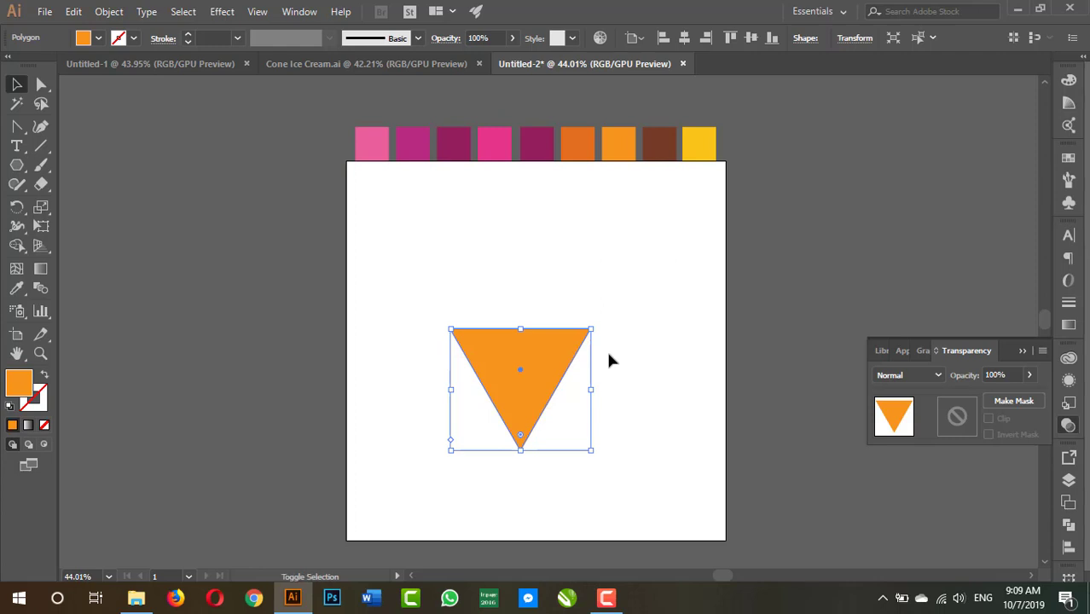
{"action": "key", "text": "shift+x"}
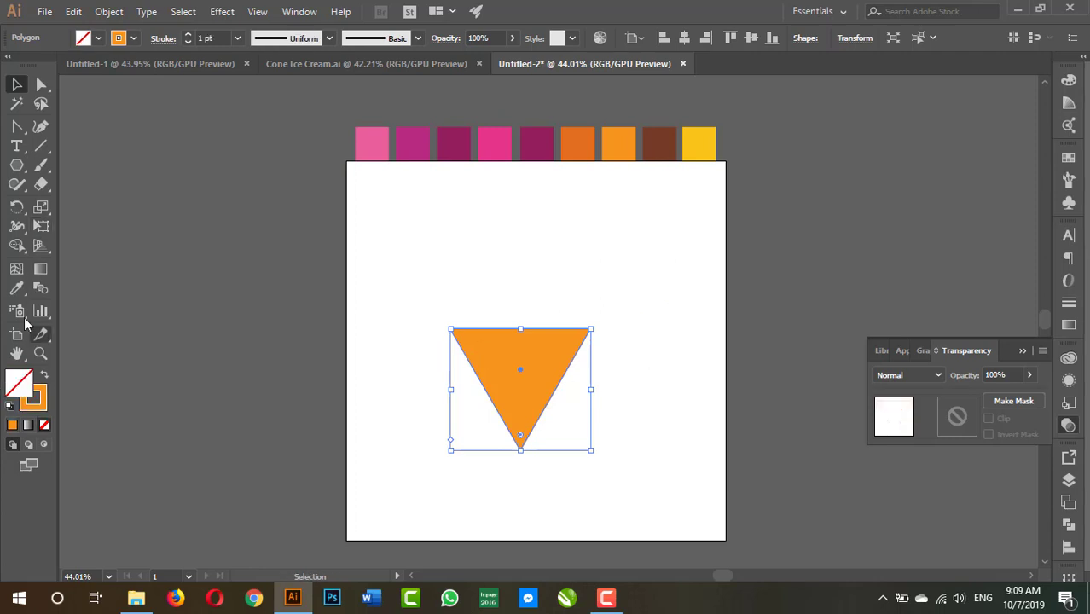
{"action": "left_click", "coordinate": [18, 288]}
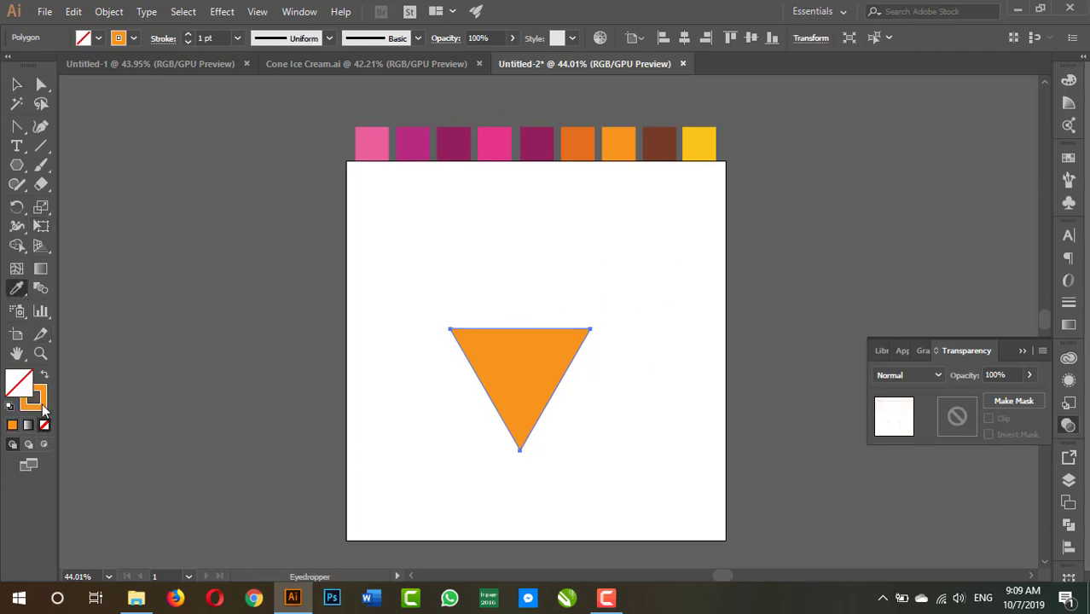
{"action": "left_click", "coordinate": [42, 406]}
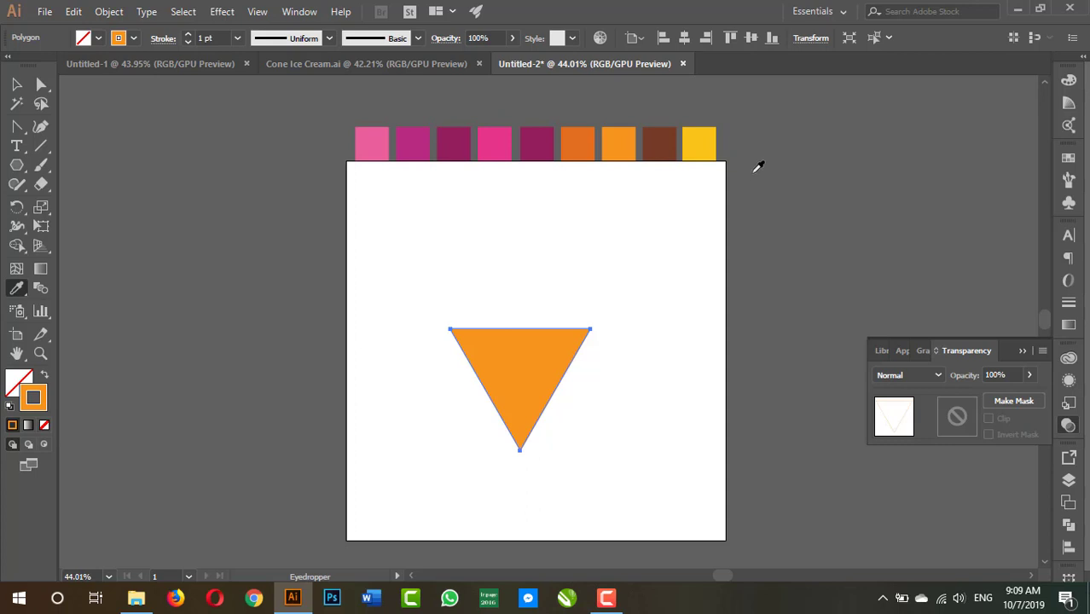
{"action": "left_click", "coordinate": [661, 140]}
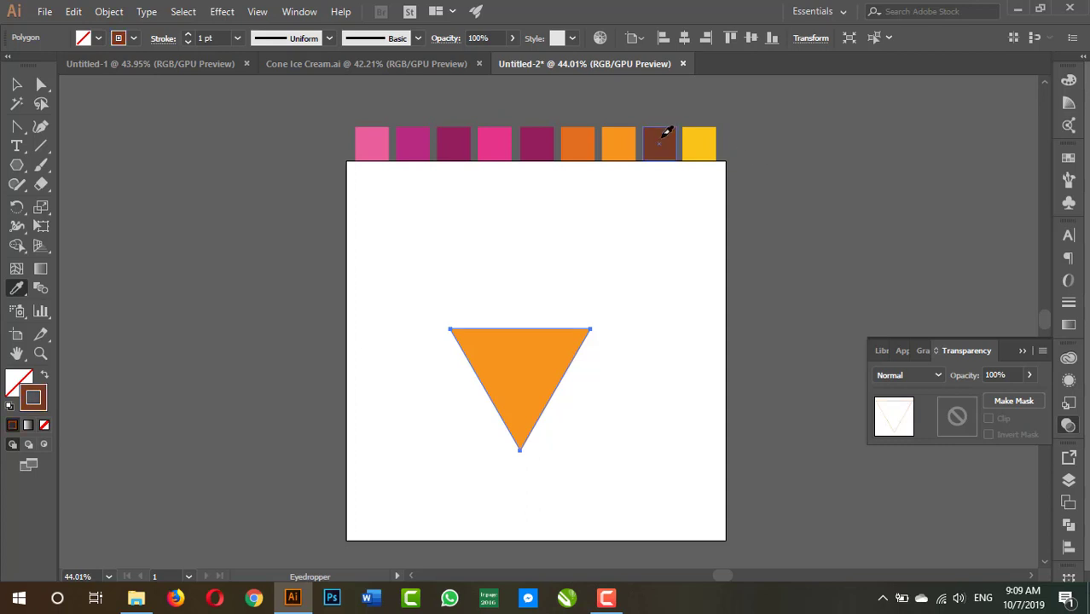
{"action": "left_click", "coordinate": [188, 35]}
{"action": "left_click", "coordinate": [189, 35]}
{"action": "left_click", "coordinate": [188, 35]}
{"action": "left_click", "coordinate": [189, 35]}
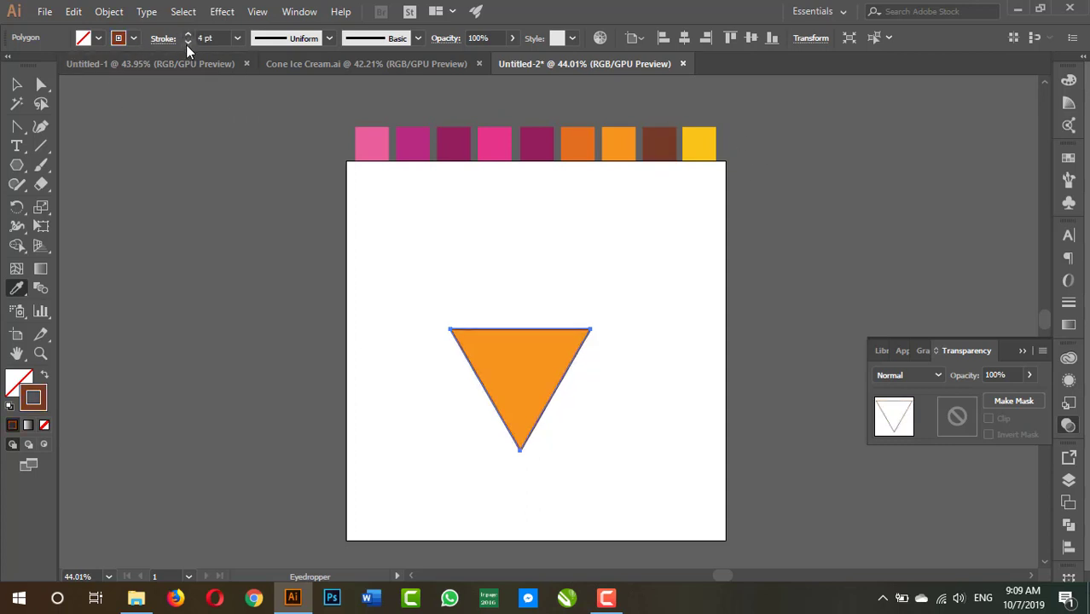
{"action": "left_click", "coordinate": [189, 35]}
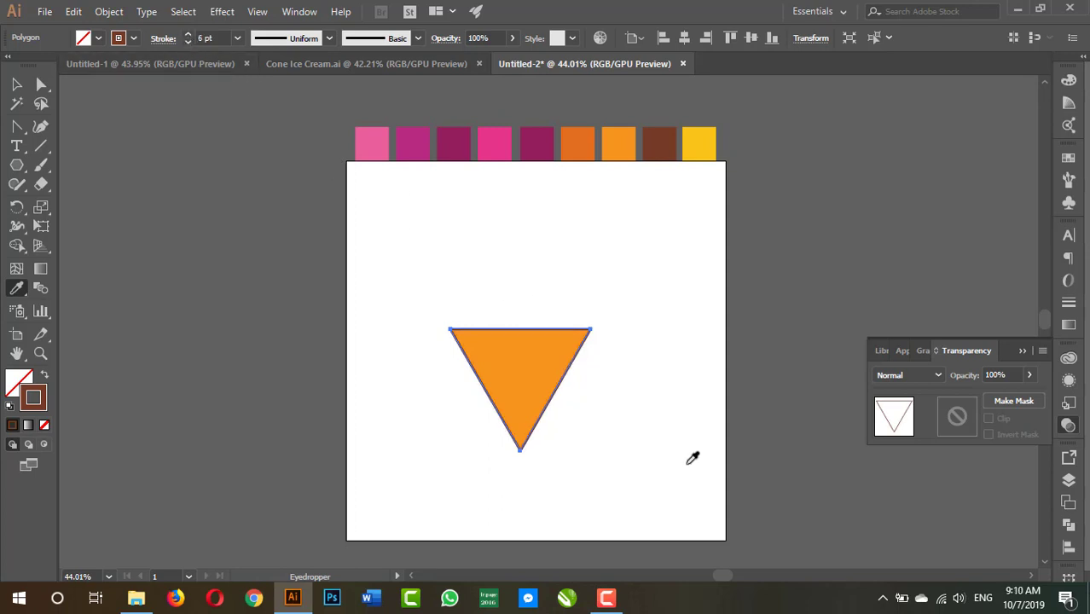
{"action": "key", "text": "v"}
{"action": "left_click", "coordinate": [637, 414]}
Round the triangle's bottom anchor into a curved tip using its live-corner widget
{"action": "key", "text": "z"}
{"action": "mouse_move", "coordinate": [514, 392]}
{"action": "left_mouse_down"}
{"action": "mouse_move", "coordinate": [691, 443]}
{"action": "mouse_move", "coordinate": [669, 472]}
{"action": "left_mouse_up"}
{"action": "key", "text": "v"}
{"action": "left_click", "coordinate": [507, 379]}
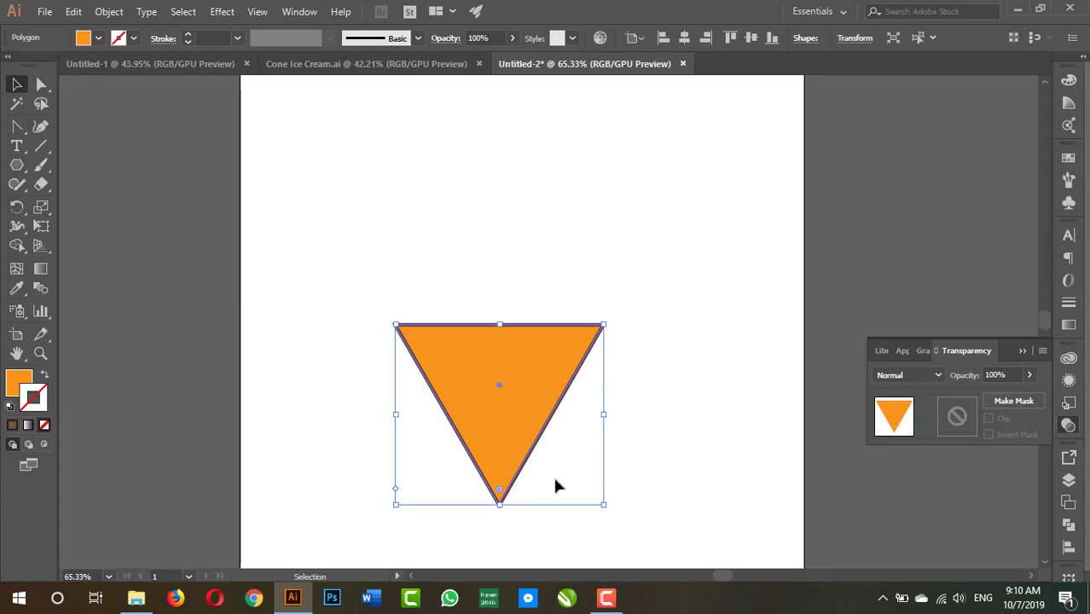
{"action": "left_click", "coordinate": [41, 83]}
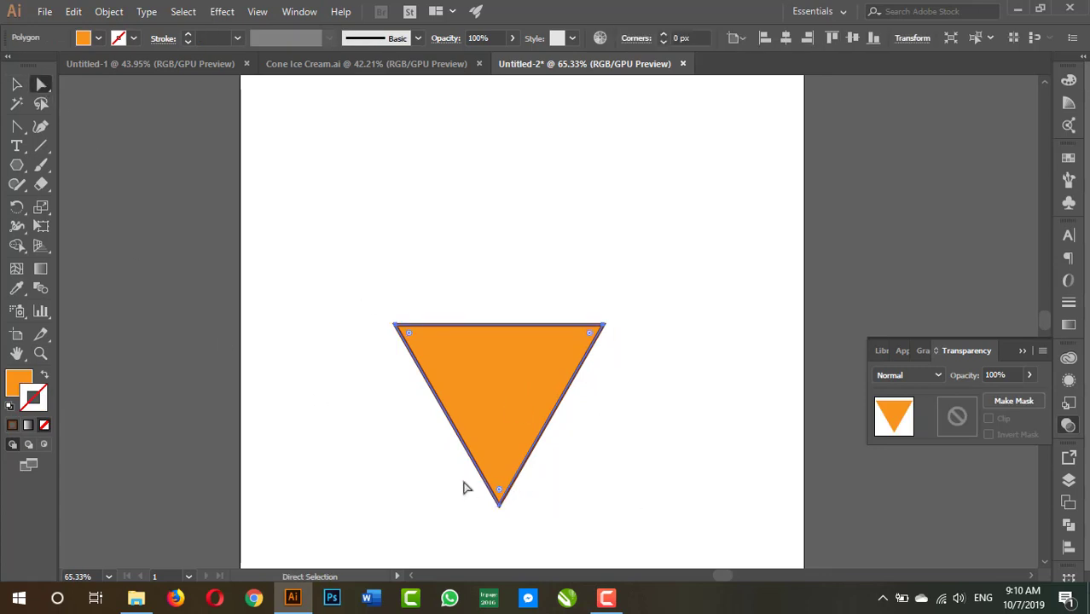
{"action": "left_click_drag", "start_coordinate": [465, 488], "coordinate": [565, 540]}
{"action": "left_click", "coordinate": [494, 479]}
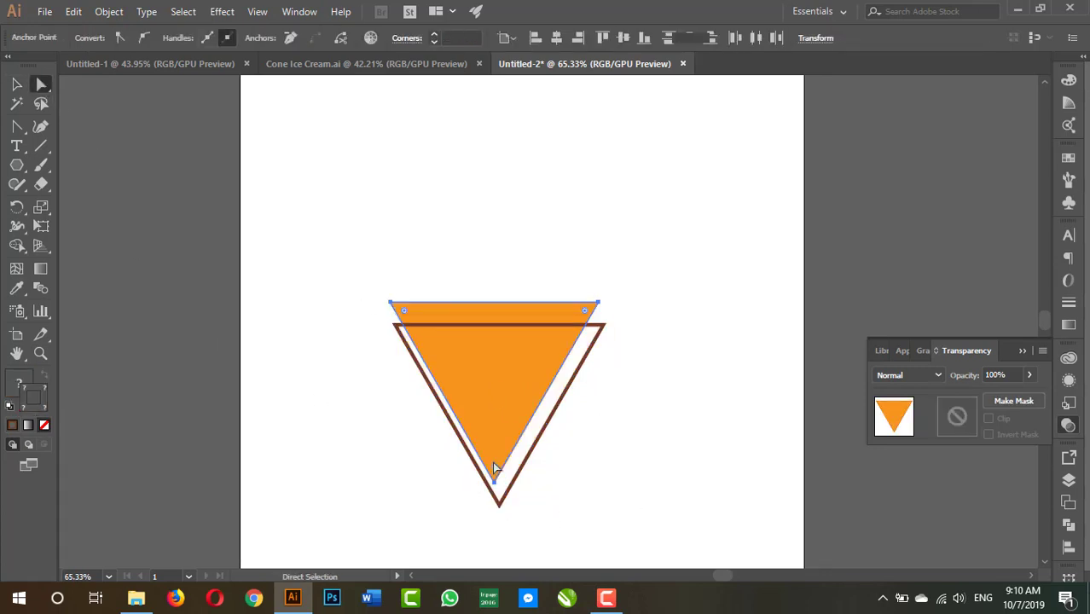
{"action": "left_click_drag", "start_coordinate": [418, 479], "coordinate": [550, 546]}
{"action": "left_click_drag", "start_coordinate": [501, 492], "coordinate": [497, 455]}
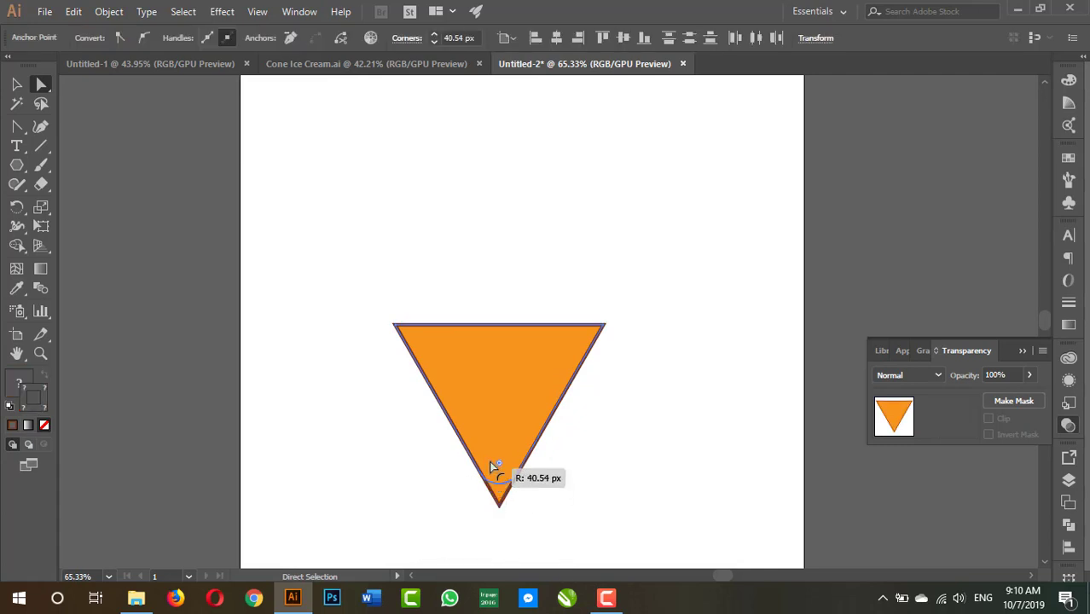
{"action": "left_click", "coordinate": [687, 485]}
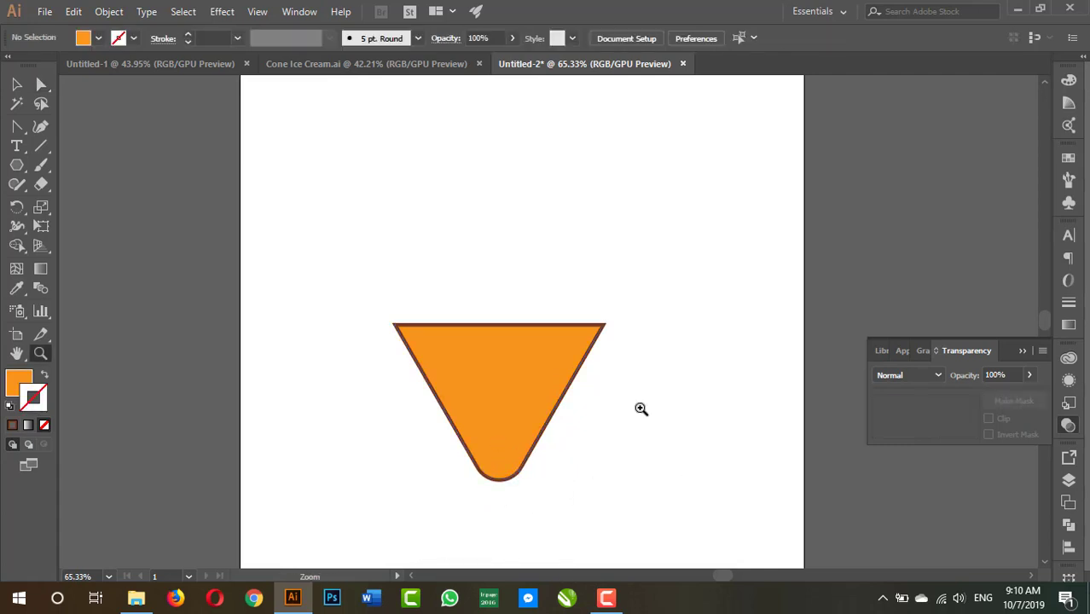
{"action": "mouse_move", "coordinate": [642, 408]}
{"action": "left_mouse_down"}
{"action": "mouse_move", "coordinate": [584, 441]}
{"action": "mouse_move", "coordinate": [670, 432]}
{"action": "left_mouse_up"}
Draw a thin rectangle along the cone's top and centre it horizontally on the cone
{"action": "left_click", "coordinate": [16, 165]}
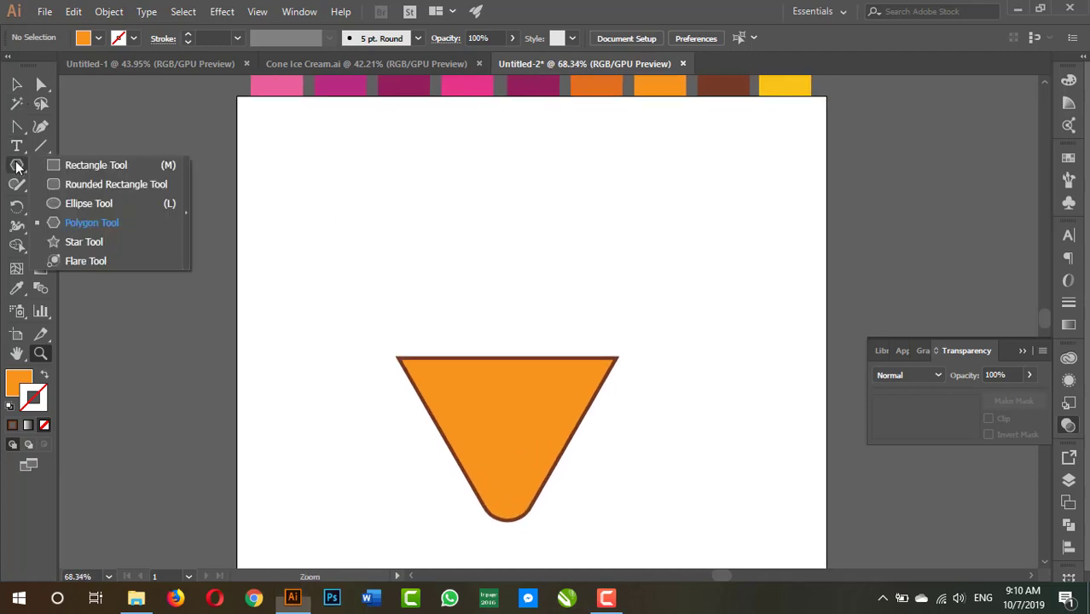
{"action": "left_click", "coordinate": [90, 167]}
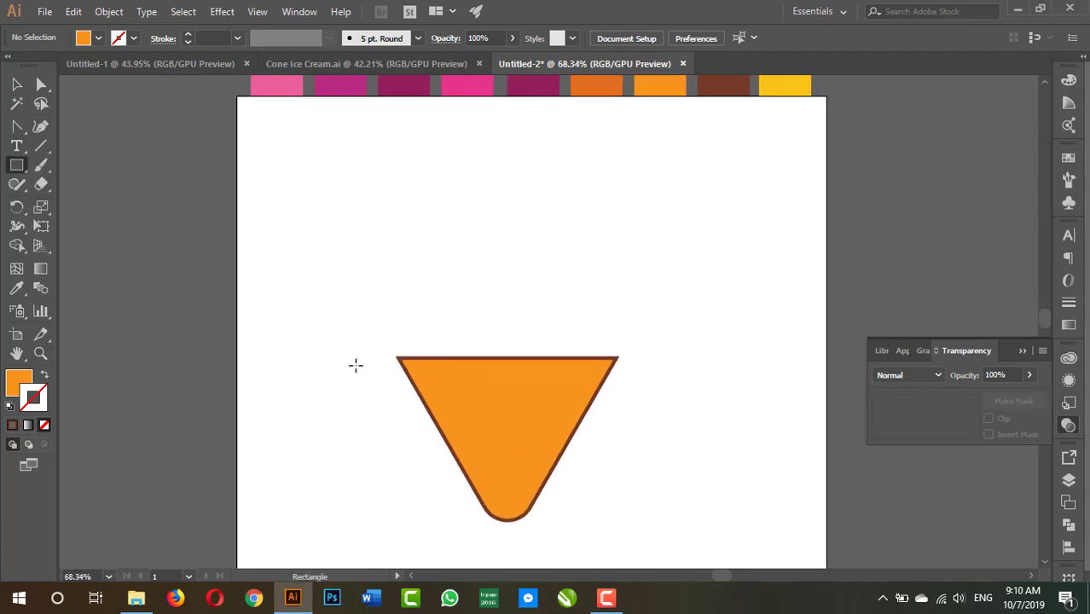
{"action": "mouse_move", "coordinate": [372, 355]}
{"action": "left_mouse_down"}
{"action": "mouse_move", "coordinate": [661, 335]}
{"action": "mouse_move", "coordinate": [623, 313]}
{"action": "mouse_move", "coordinate": [654, 311]}
{"action": "mouse_move", "coordinate": [649, 294]}
{"action": "left_mouse_up"}
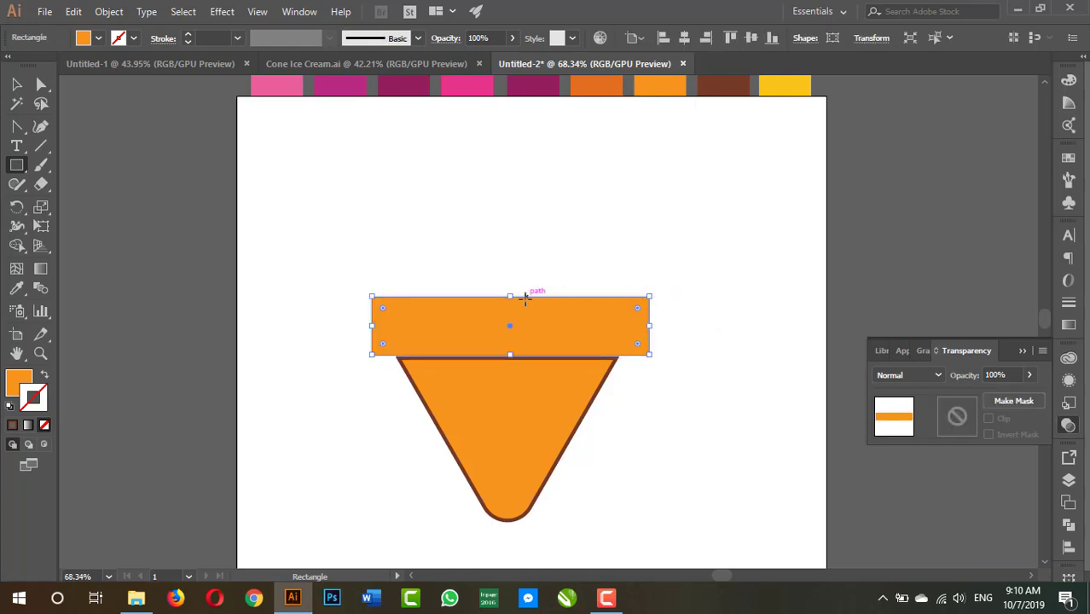
{"action": "key", "text": "v"}
{"action": "left_click", "coordinate": [520, 426], "text": "shift"}
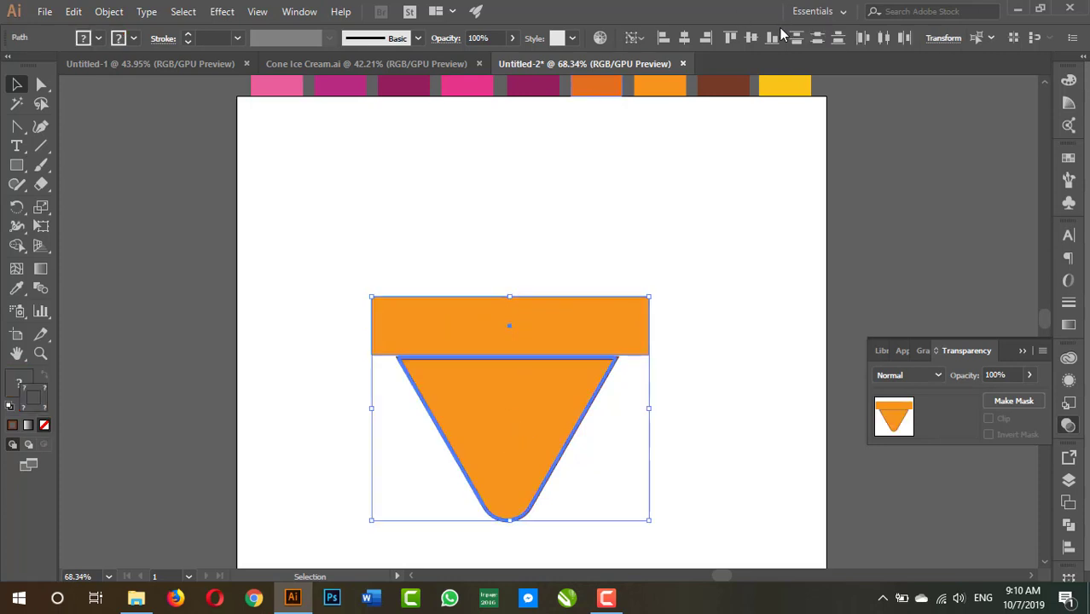
{"action": "left_click", "coordinate": [684, 37]}
{"action": "left_click", "coordinate": [715, 325]}
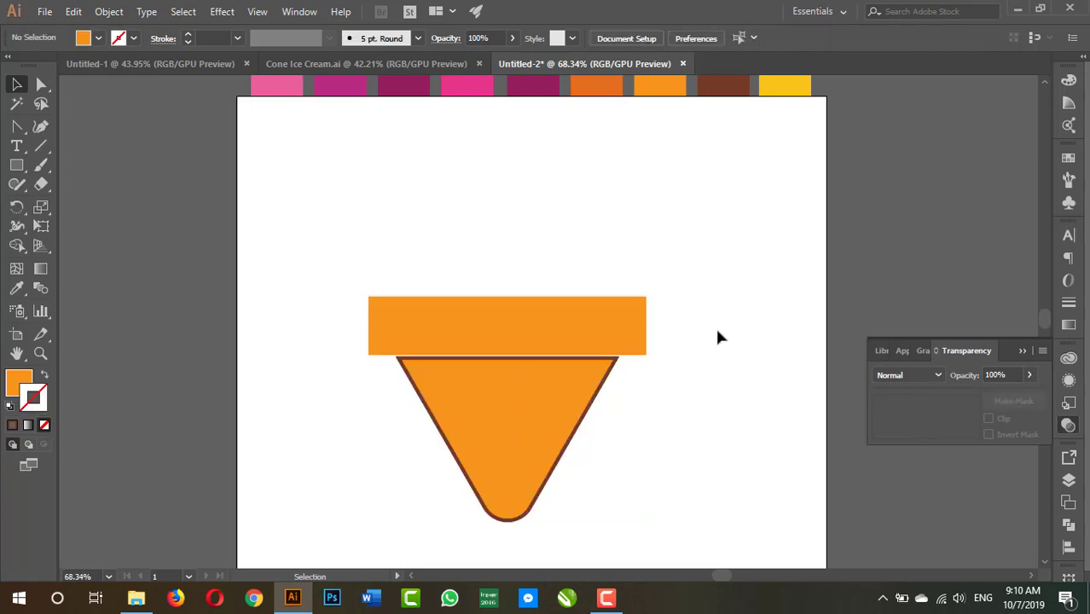
{"action": "left_click_drag", "start_coordinate": [463, 337], "coordinate": [463, 342]}
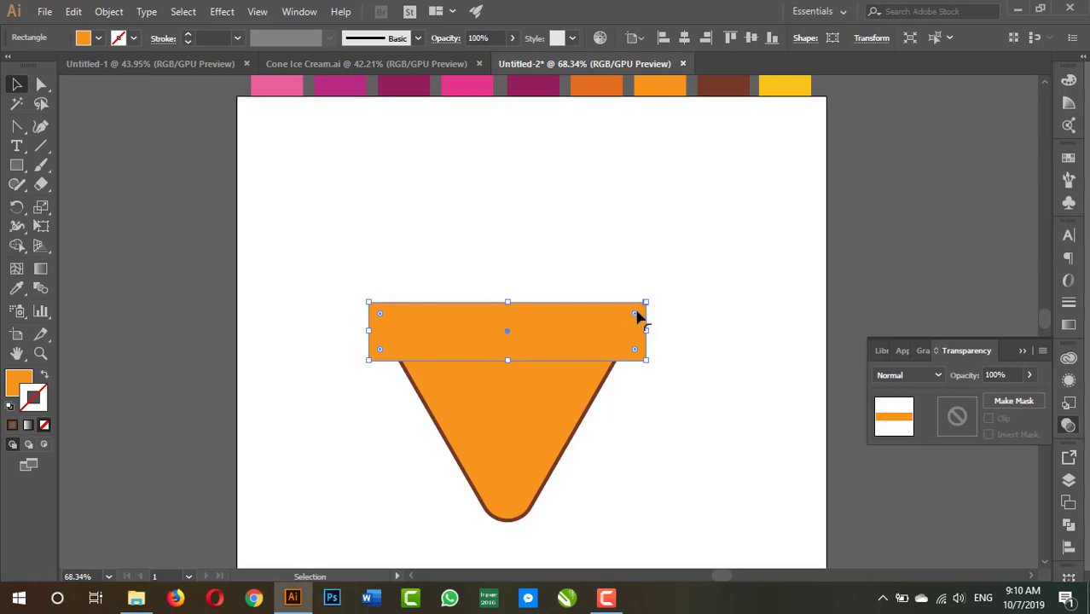
Round the bar's corners fully into a pill shape
{"action": "left_click_drag", "start_coordinate": [638, 317], "coordinate": [382, 348]}
{"action": "left_click", "coordinate": [688, 430]}
{"action": "scroll", "coordinate": [479, 360], "scroll_direction": "up", "scroll_amount": 1}
{"action": "scroll", "coordinate": [512, 341], "scroll_direction": "up", "scroll_amount": 1}
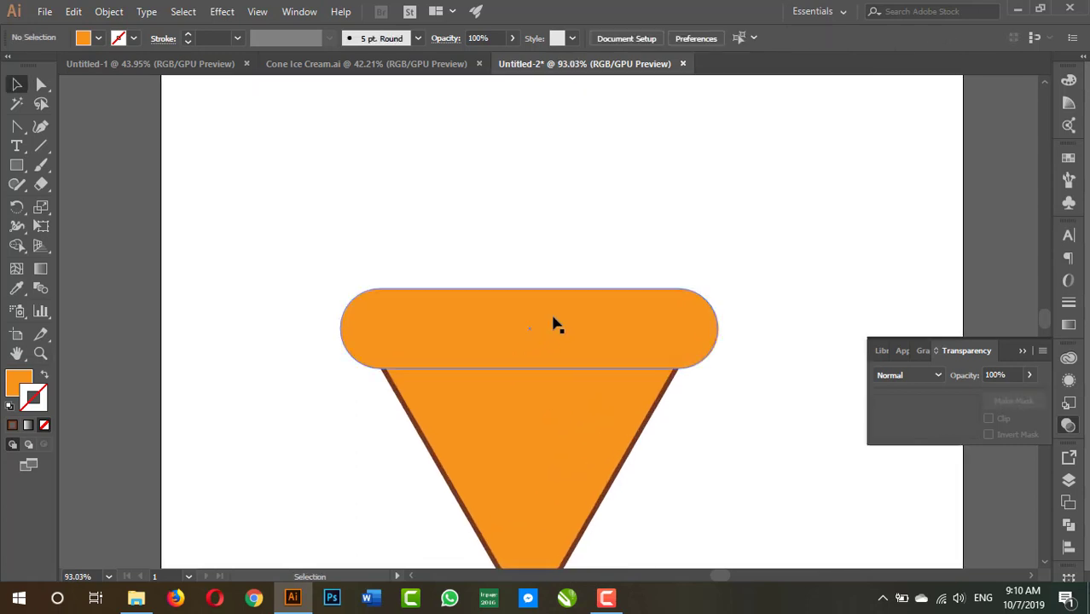
{"action": "left_click", "coordinate": [554, 324]}
{"action": "left_click_drag", "start_coordinate": [725, 415], "coordinate": [665, 370]}
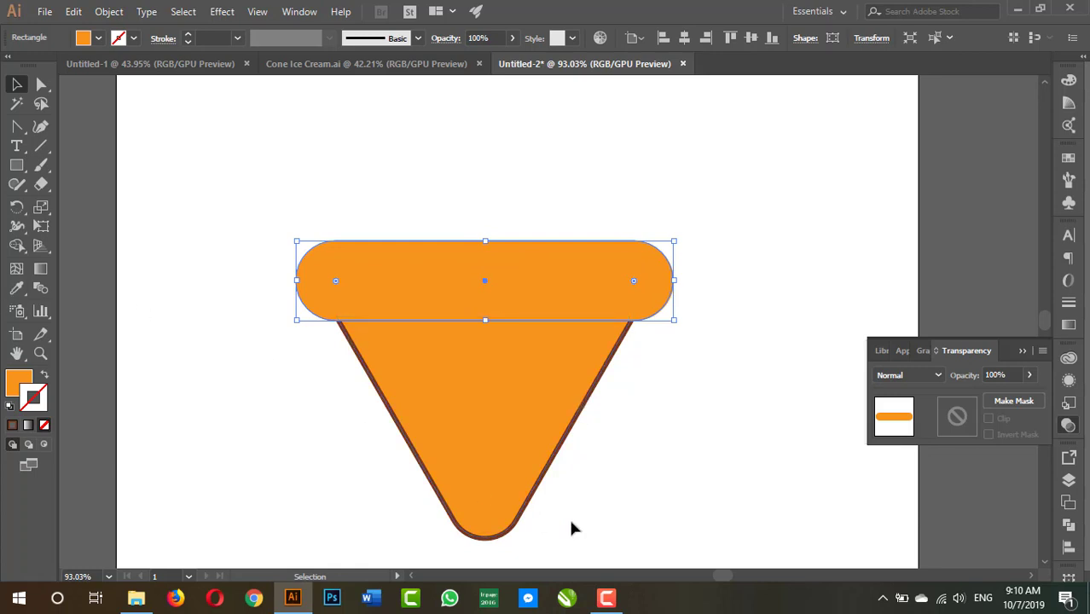
Copy the cone's brown 6 pt outline onto the rounded bar
{"action": "key", "text": "i"}
{"action": "left_click", "coordinate": [573, 427]}
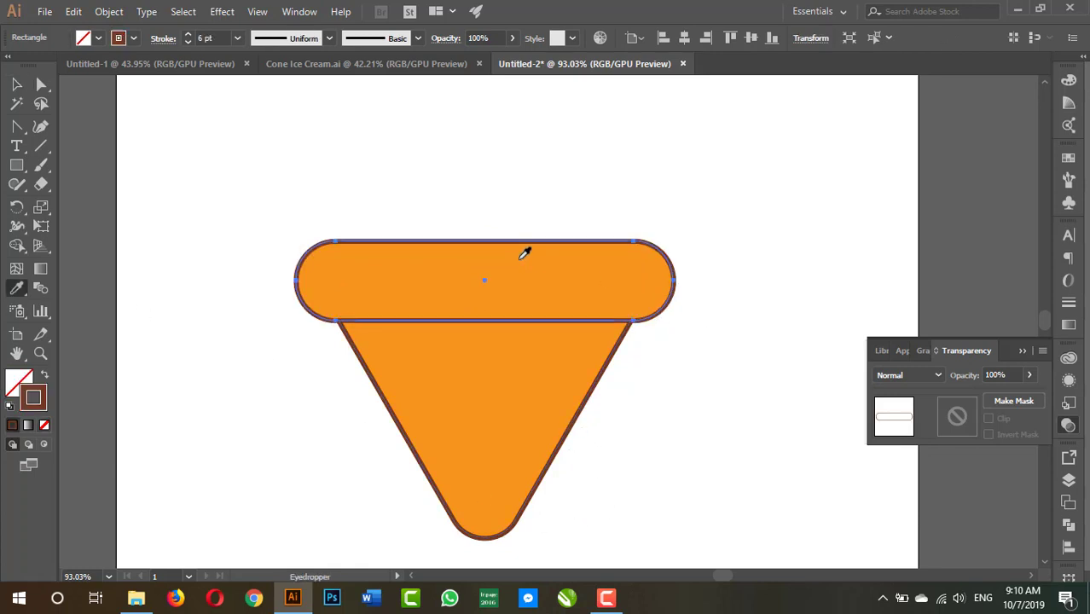
{"action": "key", "text": "v"}
{"action": "left_click", "coordinate": [725, 310]}
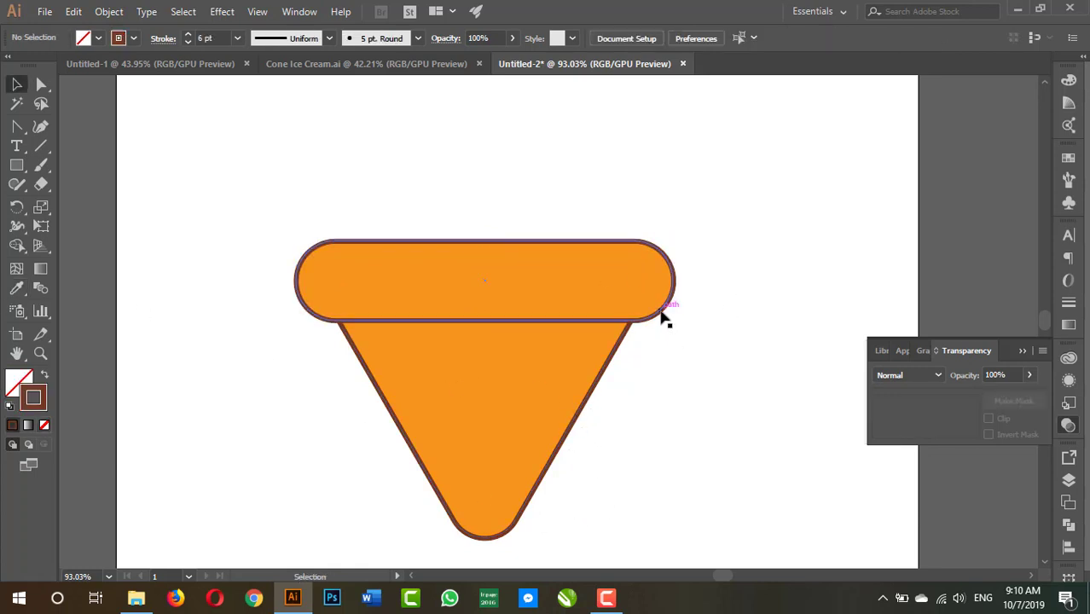
{"action": "left_click_drag", "start_coordinate": [664, 317], "coordinate": [679, 212]}
{"action": "key", "text": "ctrl+z"}
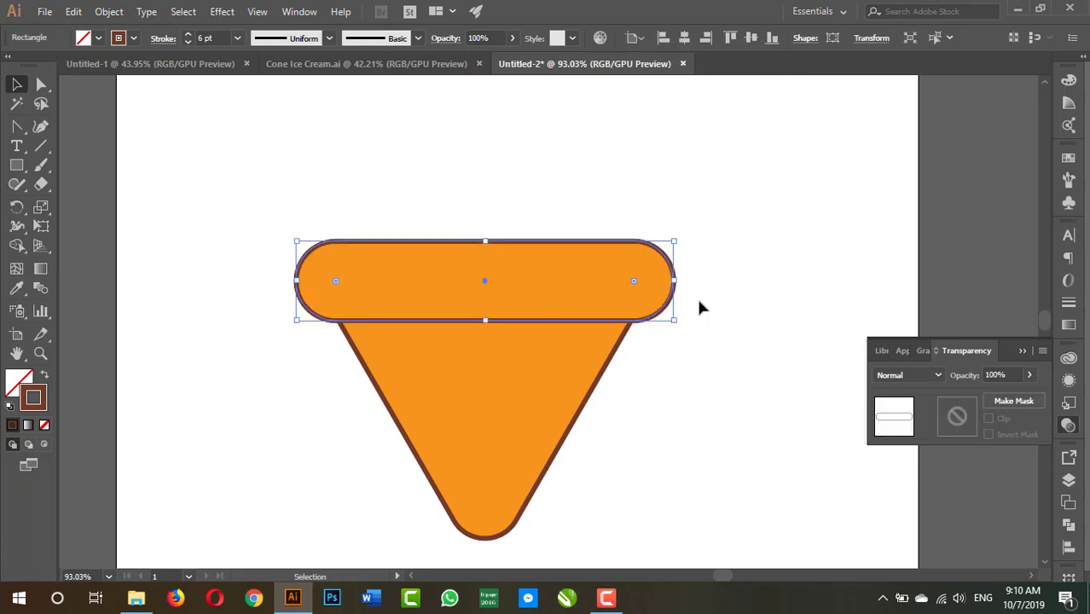
{"action": "left_click", "coordinate": [571, 311]}
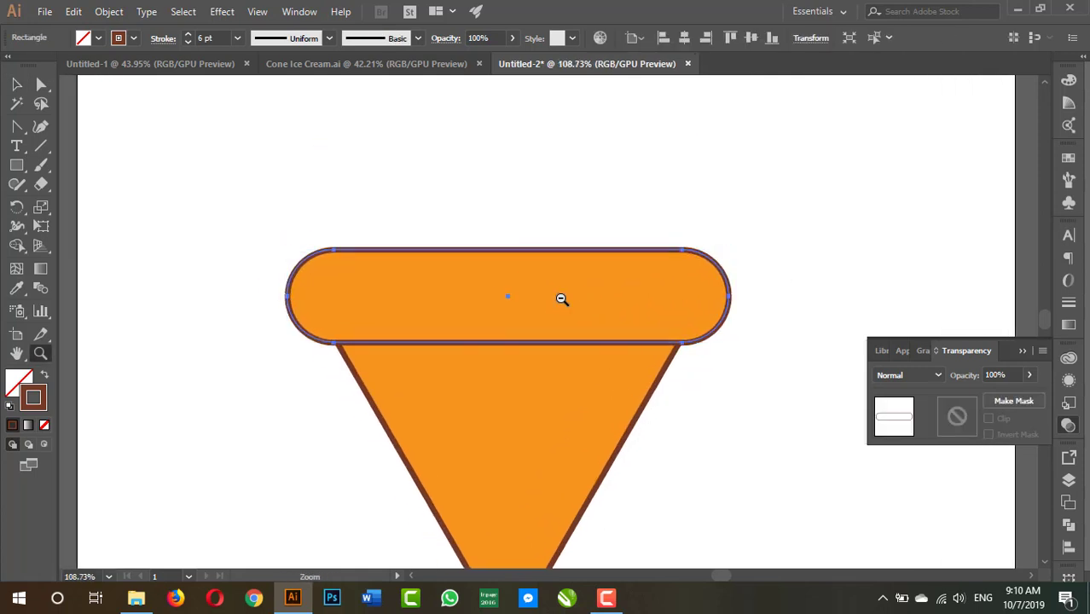
{"action": "left_click", "coordinate": [561, 298], "text": "alt"}
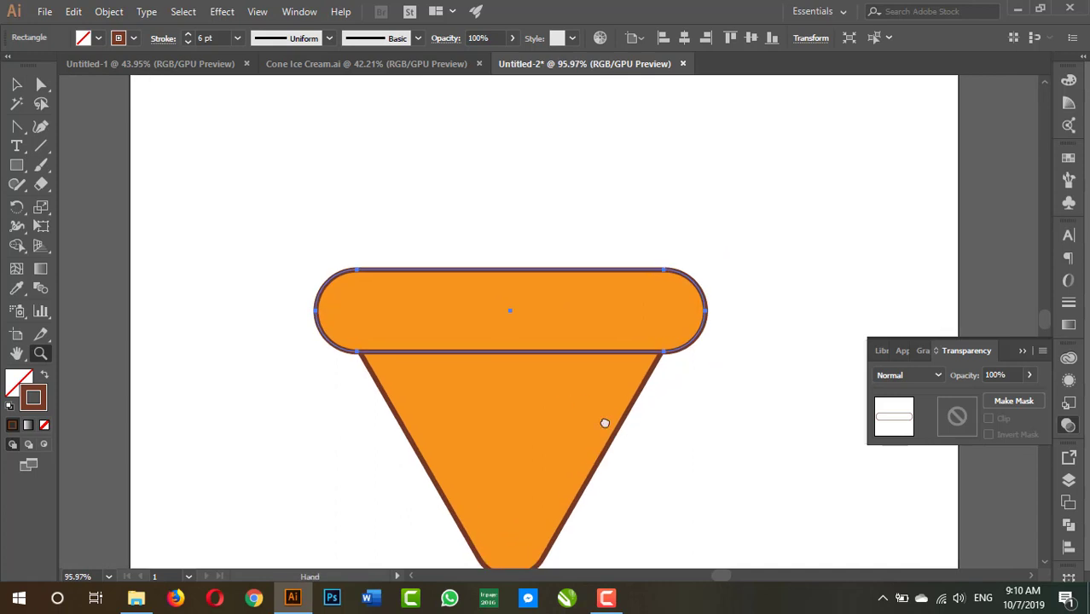
{"action": "left_click_drag", "start_coordinate": [605, 423], "coordinate": [597, 415]}
{"action": "key", "text": "v"}
{"action": "left_click", "coordinate": [691, 384]}
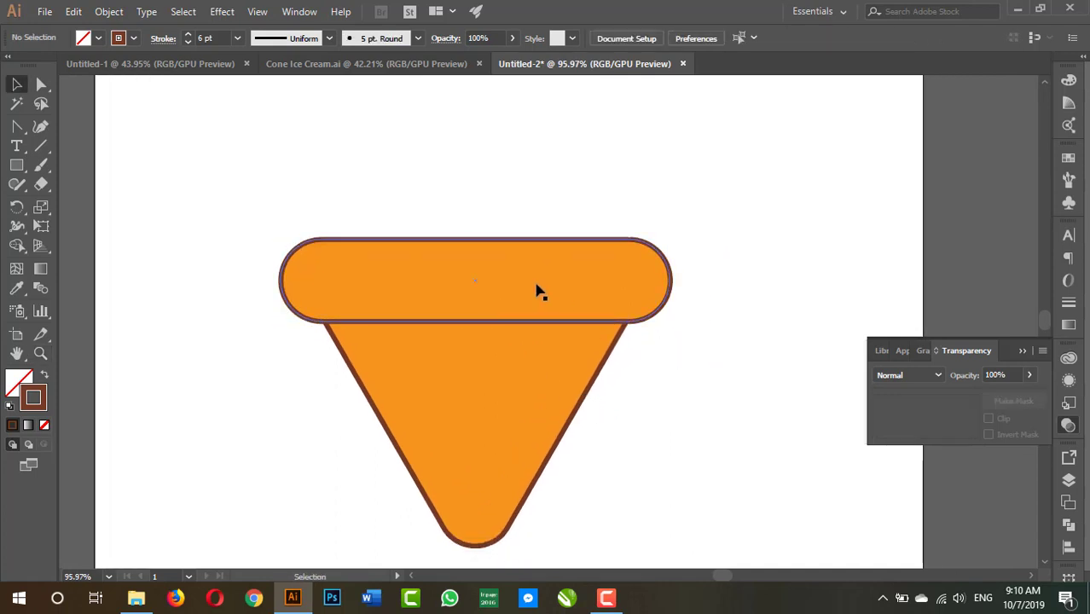
{"action": "left_click", "coordinate": [657, 288]}
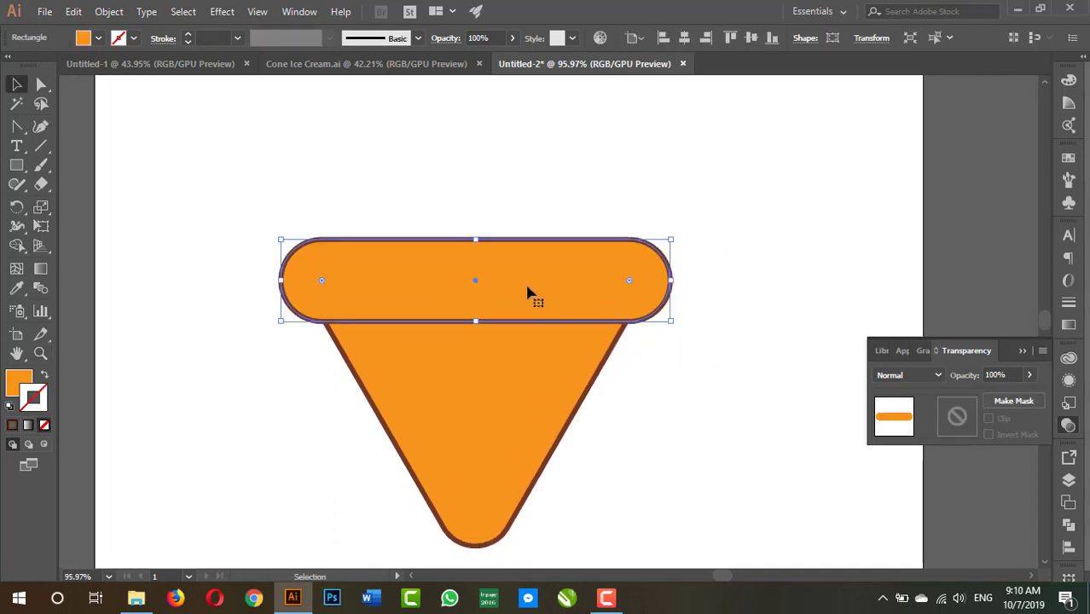
Duplicate the bar shifted left and trim off the copy's protruding left part with Shape Builder
{"action": "left_click_drag", "start_coordinate": [542, 286], "coordinate": [493, 286]}
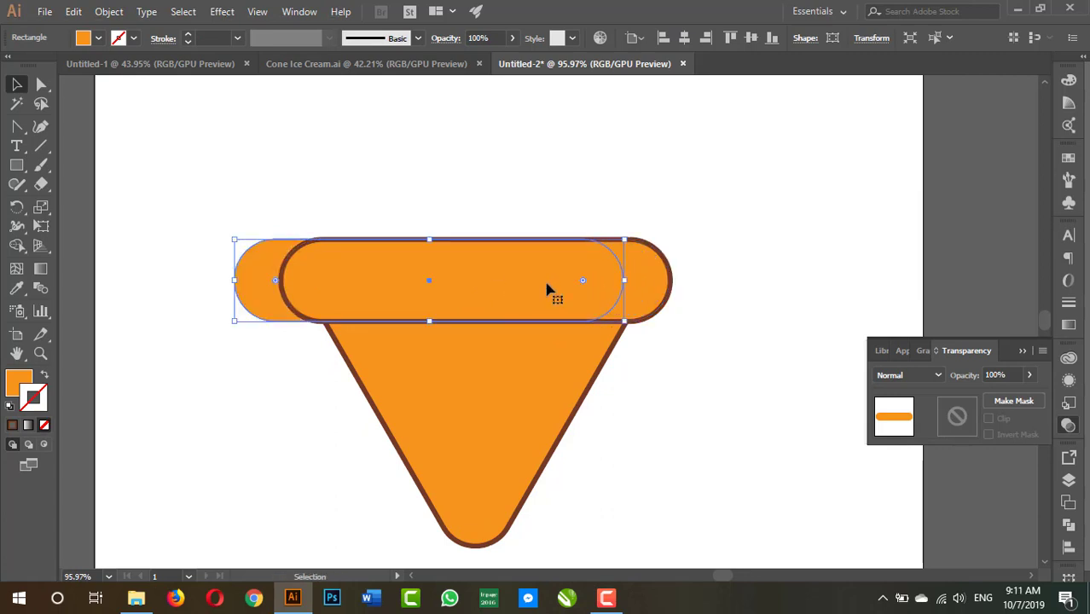
{"action": "left_click", "coordinate": [657, 290], "text": "shift"}
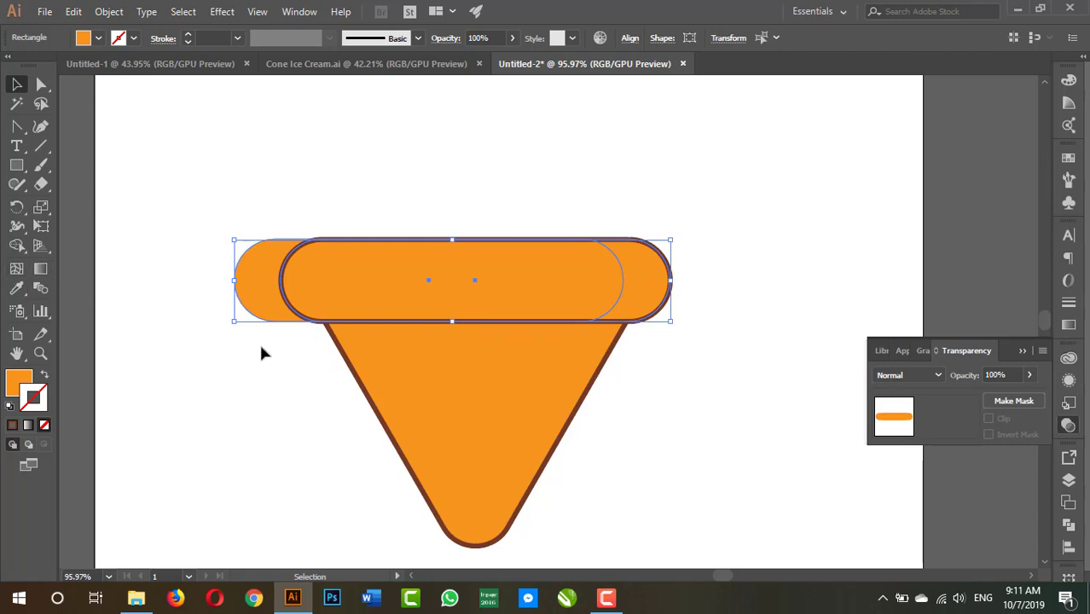
{"action": "key", "text": "shift+m"}
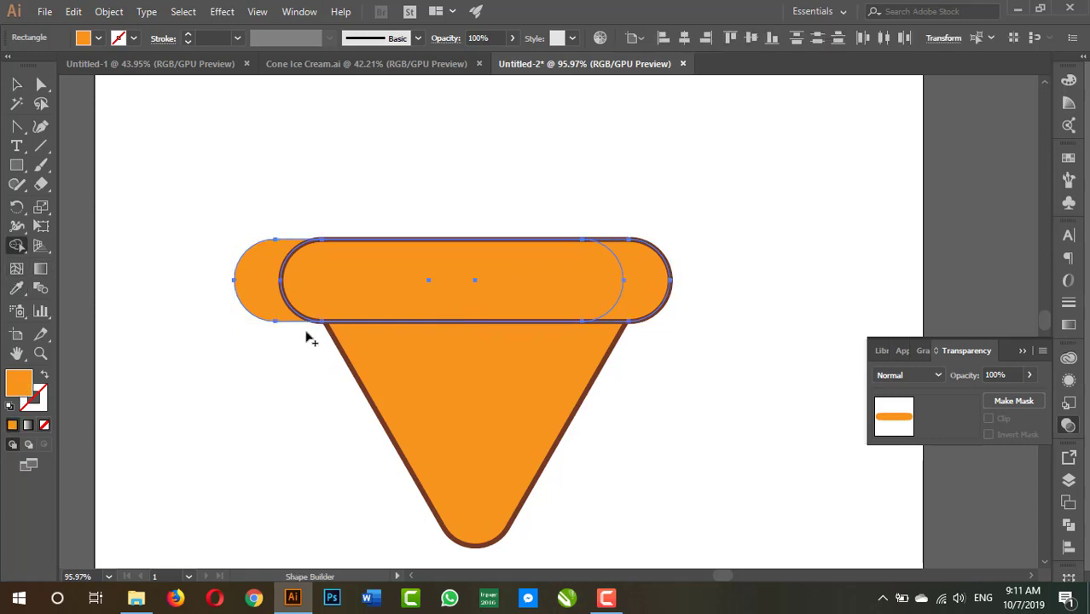
{"action": "left_click", "coordinate": [260, 300], "text": "alt"}
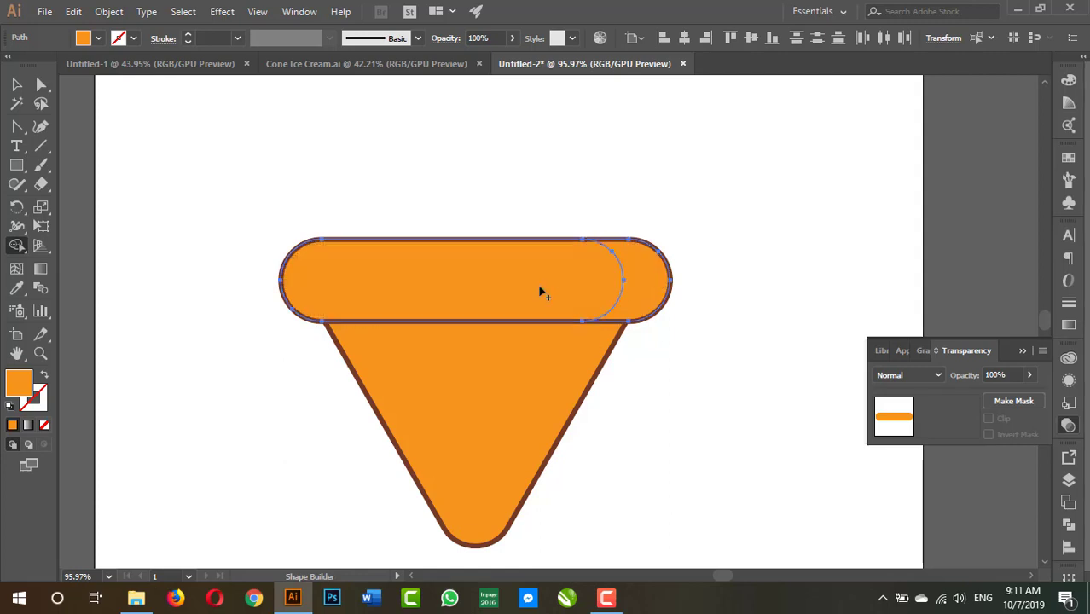
{"action": "key", "text": "v"}
{"action": "left_click", "coordinate": [716, 404]}
Fill the bar's right end-cap with the darker orange swatch
{"action": "left_click", "coordinate": [567, 282]}
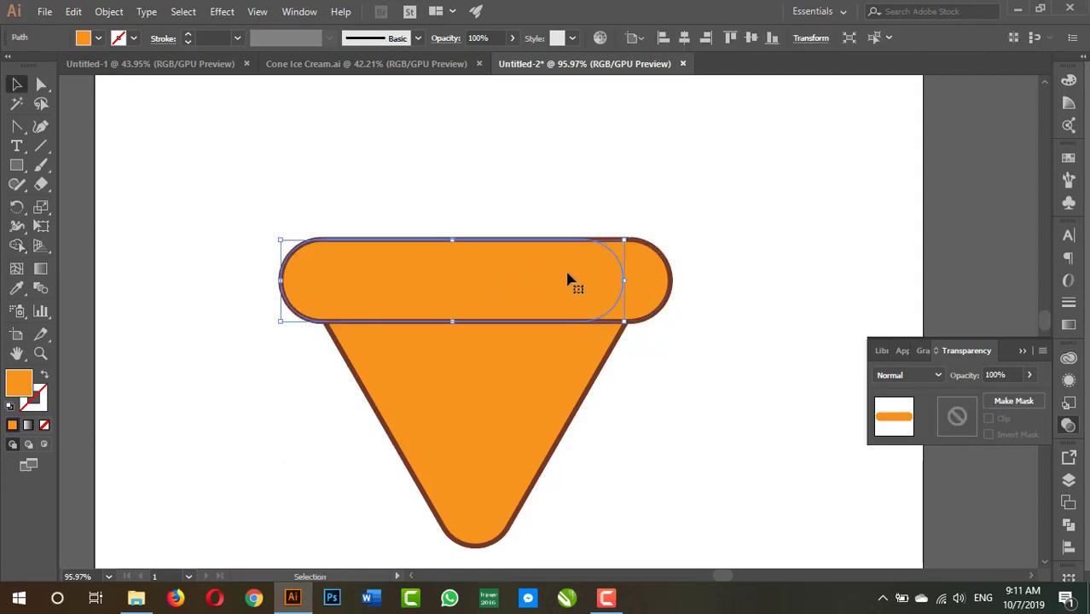
{"action": "left_click", "coordinate": [657, 289]}
{"action": "key", "text": "z"}
{"action": "left_click", "coordinate": [713, 255], "text": "alt"}
{"action": "mouse_move", "coordinate": [713, 256]}
{"action": "left_mouse_down"}
{"action": "mouse_move", "coordinate": [686, 440]}
{"action": "mouse_move", "coordinate": [691, 401]}
{"action": "left_mouse_up"}
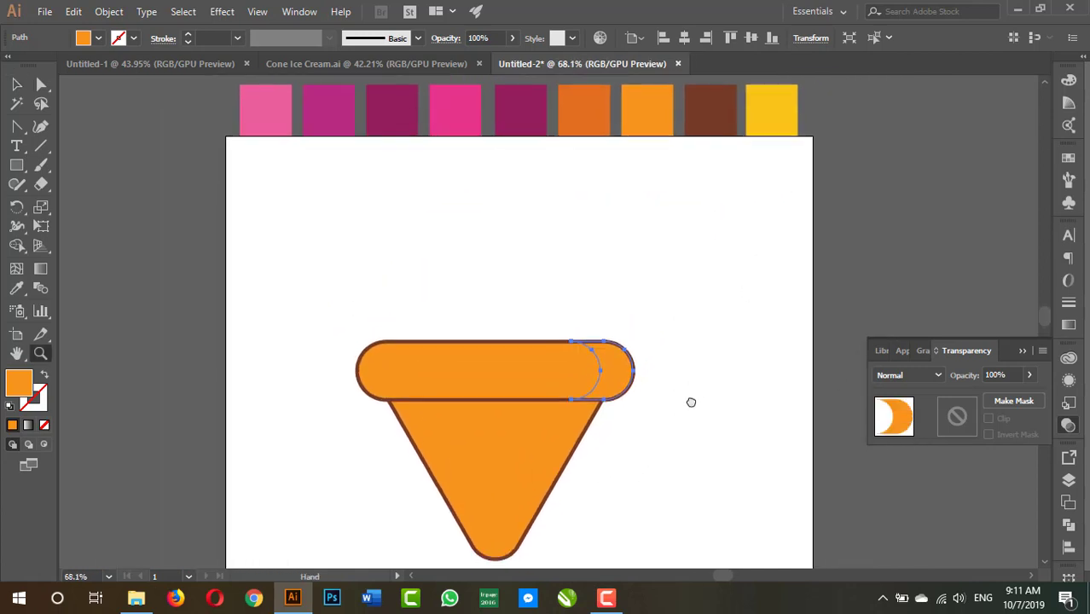
{"action": "left_click", "coordinate": [16, 288]}
{"action": "left_click", "coordinate": [581, 104]}
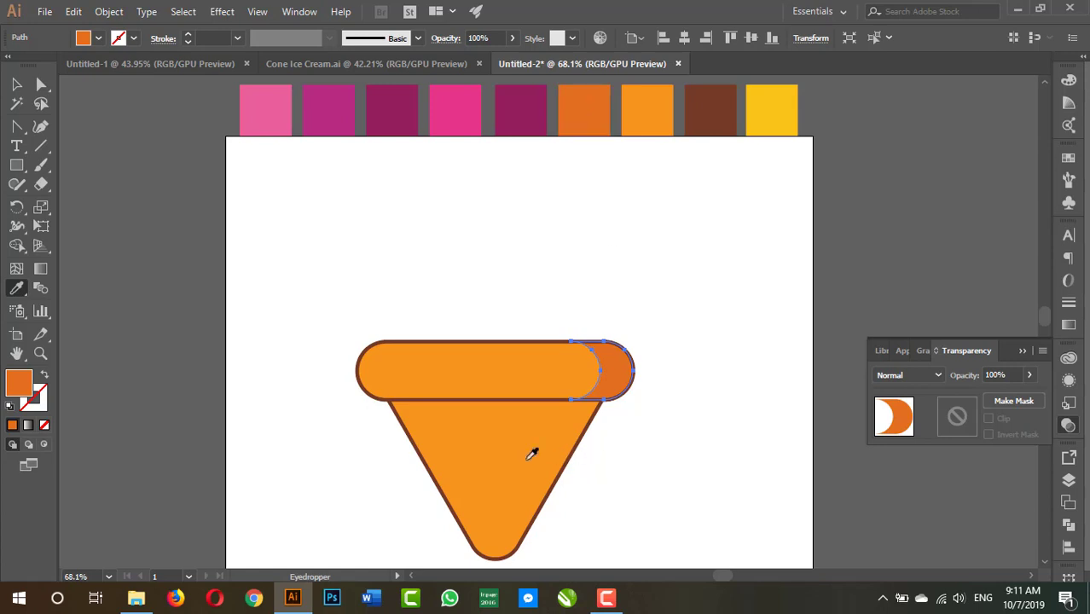
{"action": "left_click", "coordinate": [494, 453], "text": "ctrl"}
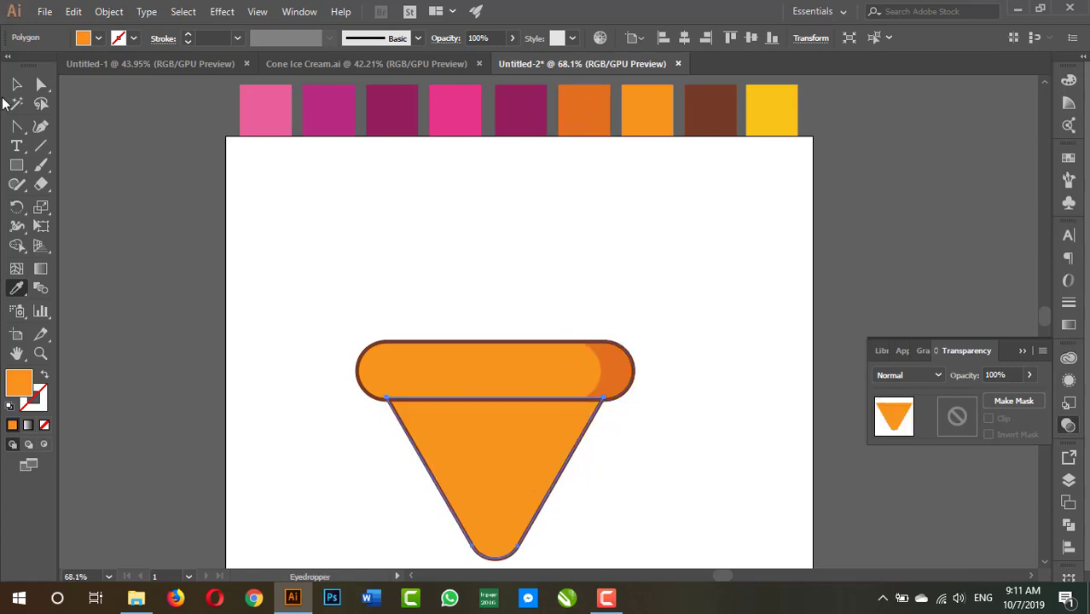
Draw a four-point Pen shape covering the cone's right edge from rim to tip
{"action": "left_click", "coordinate": [34, 132]}
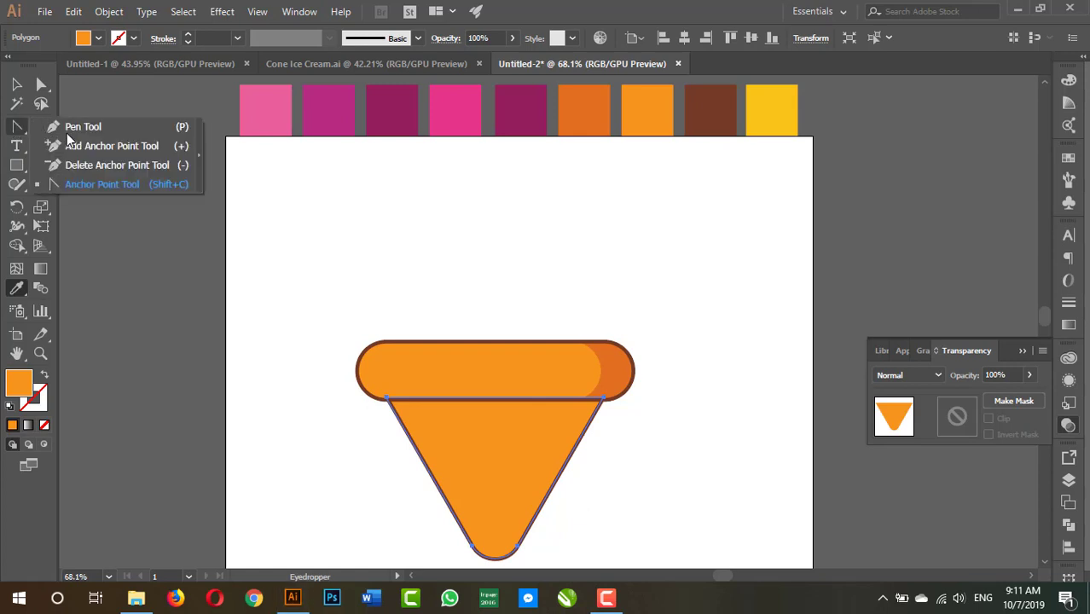
{"action": "left_click", "coordinate": [85, 117]}
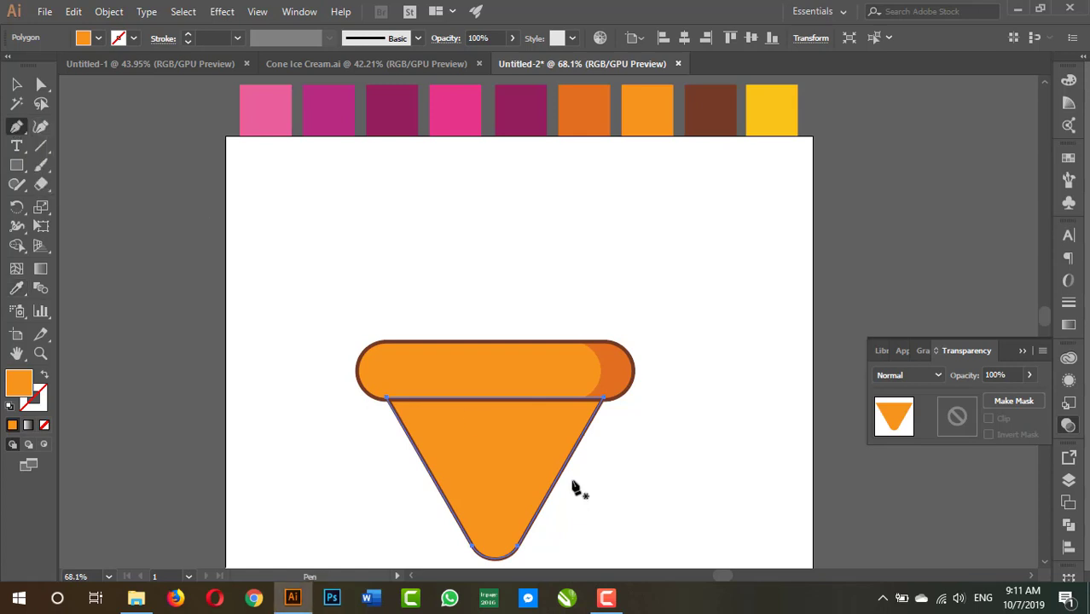
{"action": "left_click", "coordinate": [571, 400]}
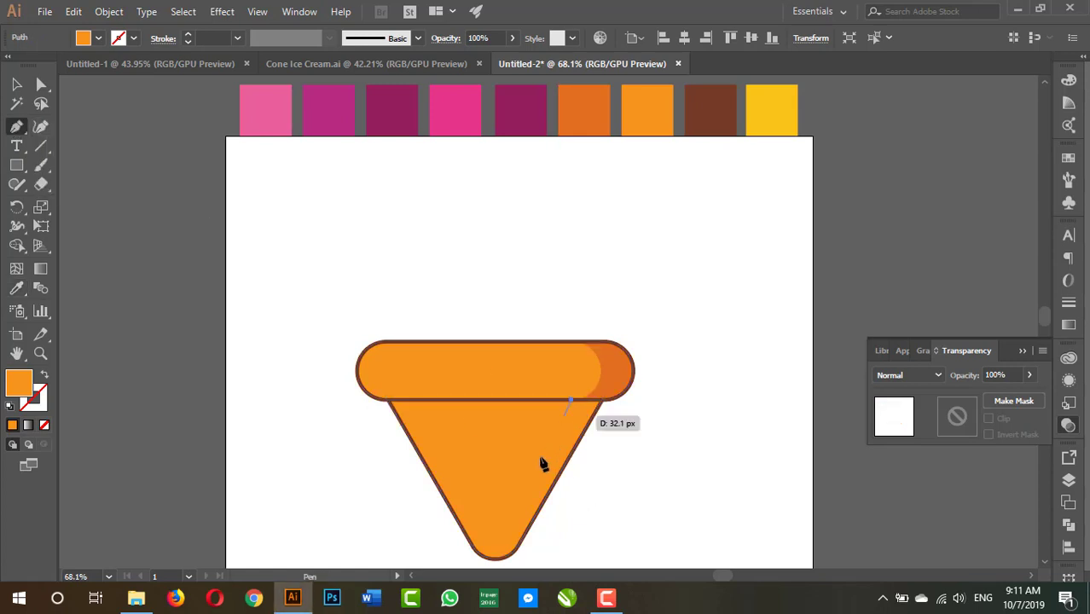
{"action": "left_click", "coordinate": [488, 559]}
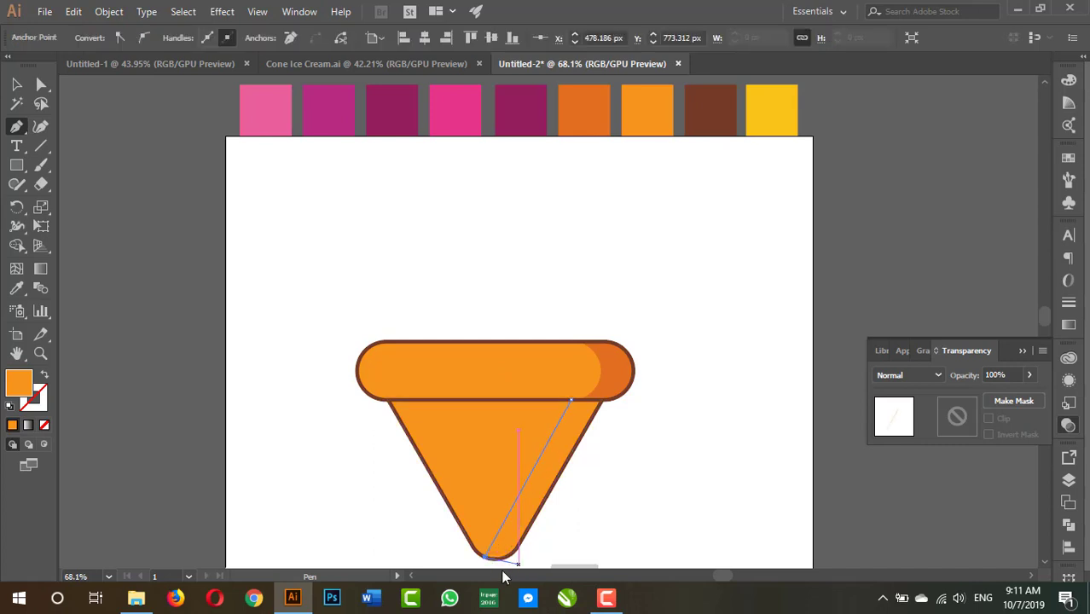
{"action": "left_click", "coordinate": [710, 522]}
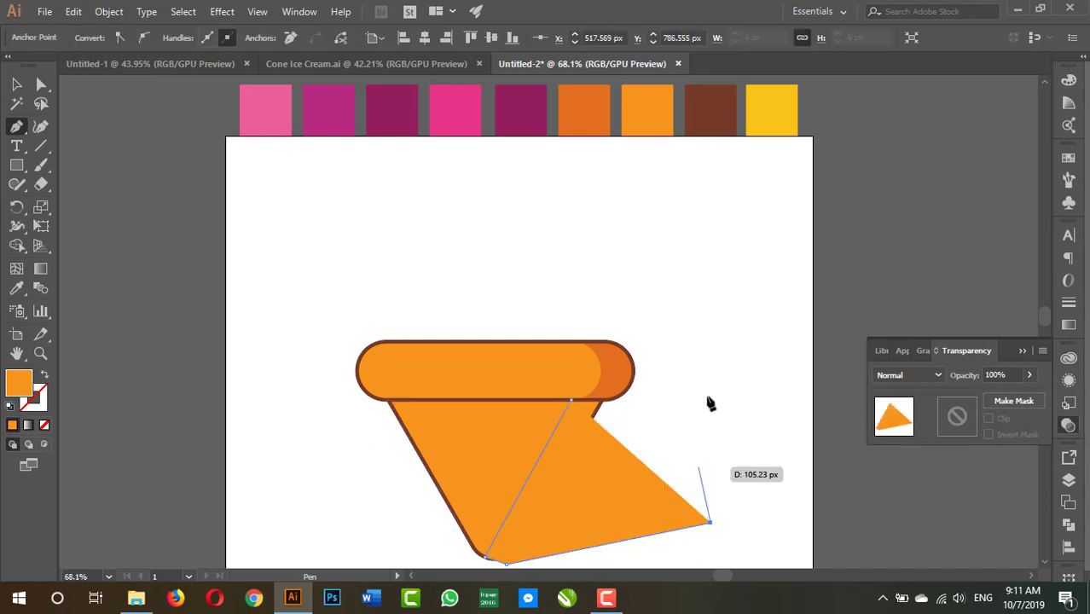
{"action": "left_click", "coordinate": [710, 389]}
{"action": "left_click", "coordinate": [571, 403]}
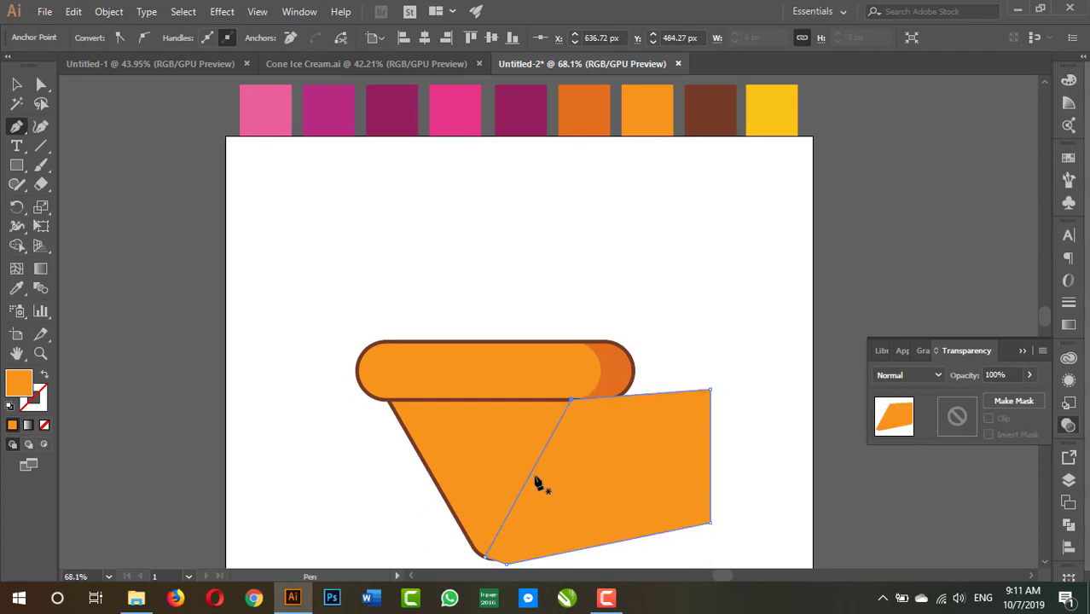
Trim away the part outside the cone and fill the right strip darker orange
{"action": "key", "text": "v"}
{"action": "key", "text": "shift+m"}
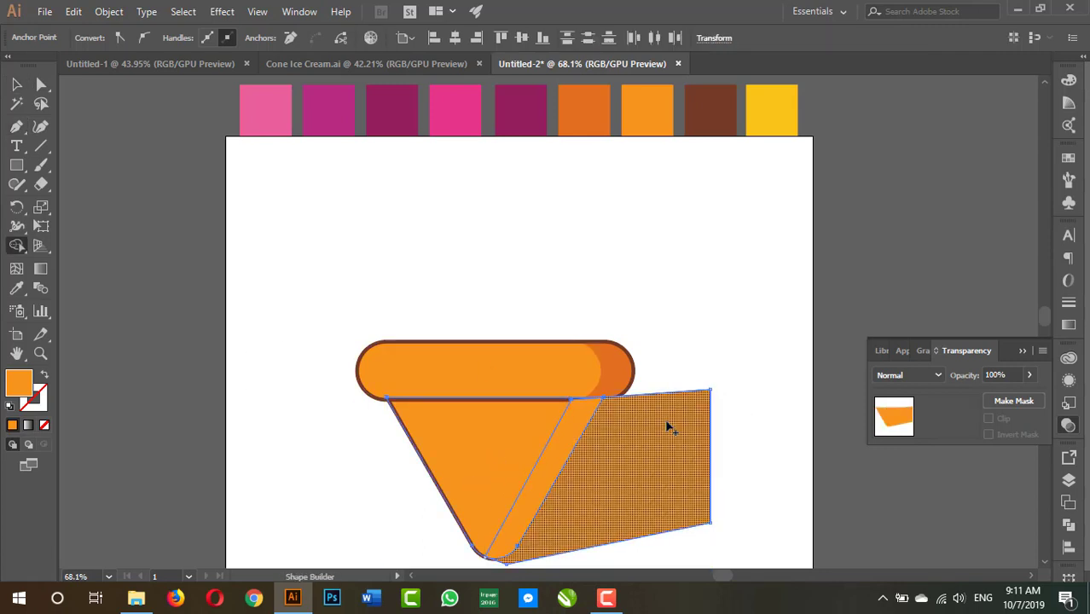
{"action": "left_click", "coordinate": [641, 478], "text": "alt"}
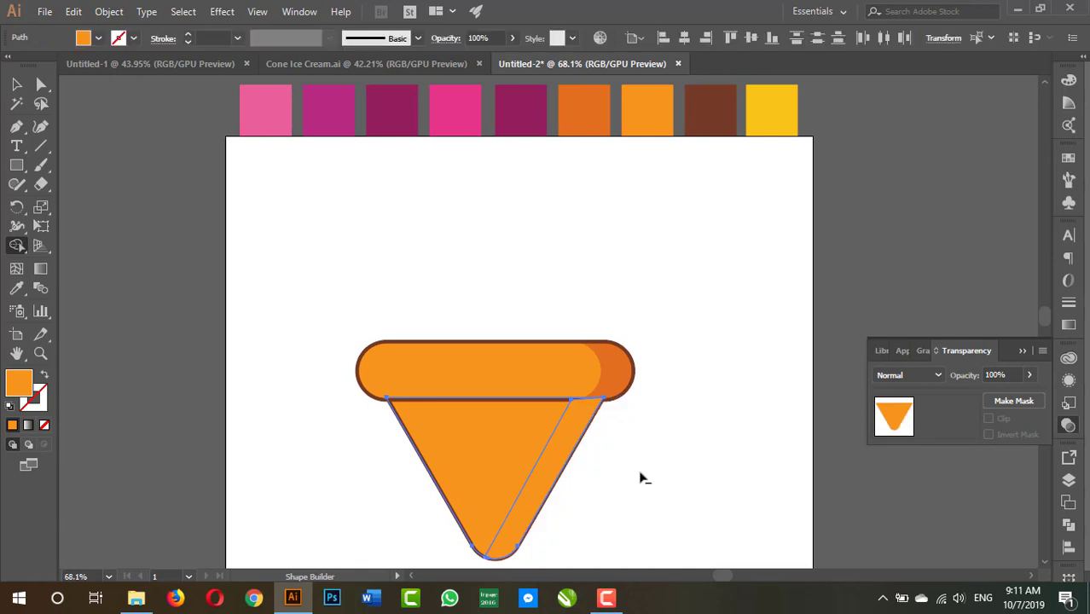
{"action": "key", "text": "v"}
{"action": "left_click", "coordinate": [706, 413]}
{"action": "left_click", "coordinate": [554, 456]}
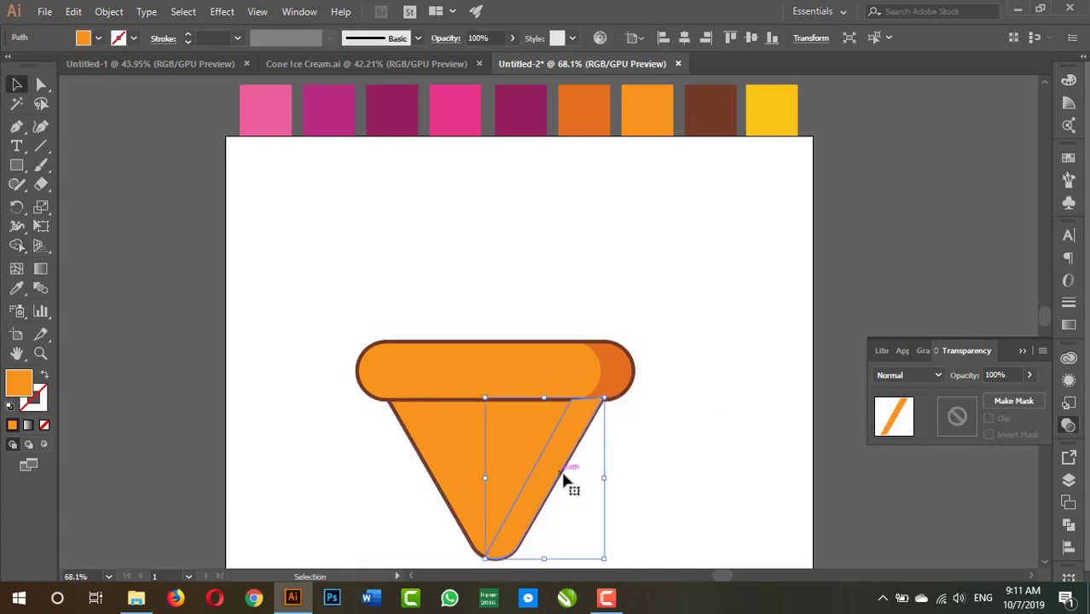
{"action": "left_click", "coordinate": [17, 290]}
{"action": "left_click", "coordinate": [616, 360]}
{"action": "key", "text": "v"}
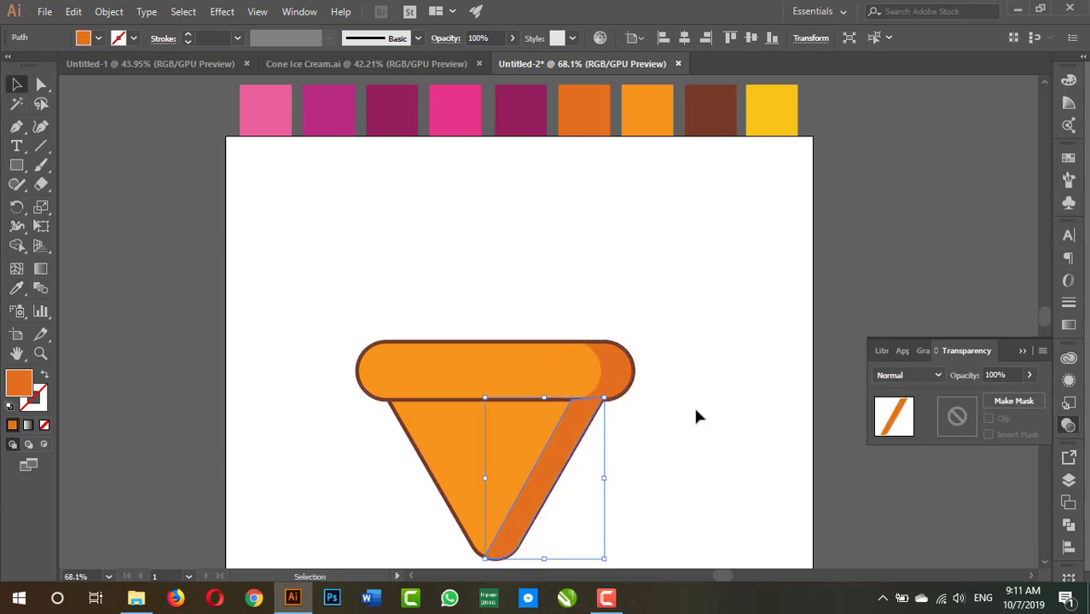
{"action": "left_click", "coordinate": [695, 415]}
Check the strip's anchor points and zoom to centre the cone
{"action": "key", "text": "a"}
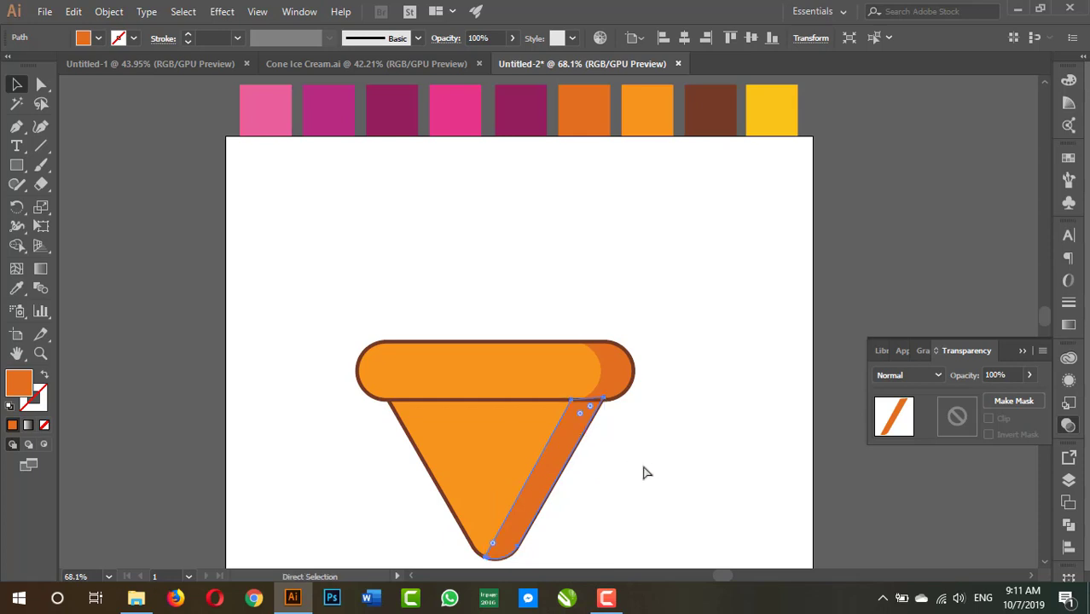
{"action": "key", "text": "v"}
{"action": "key", "text": "a"}
{"action": "key", "text": "v"}
{"action": "left_click", "coordinate": [676, 426]}
{"action": "key", "text": "z"}
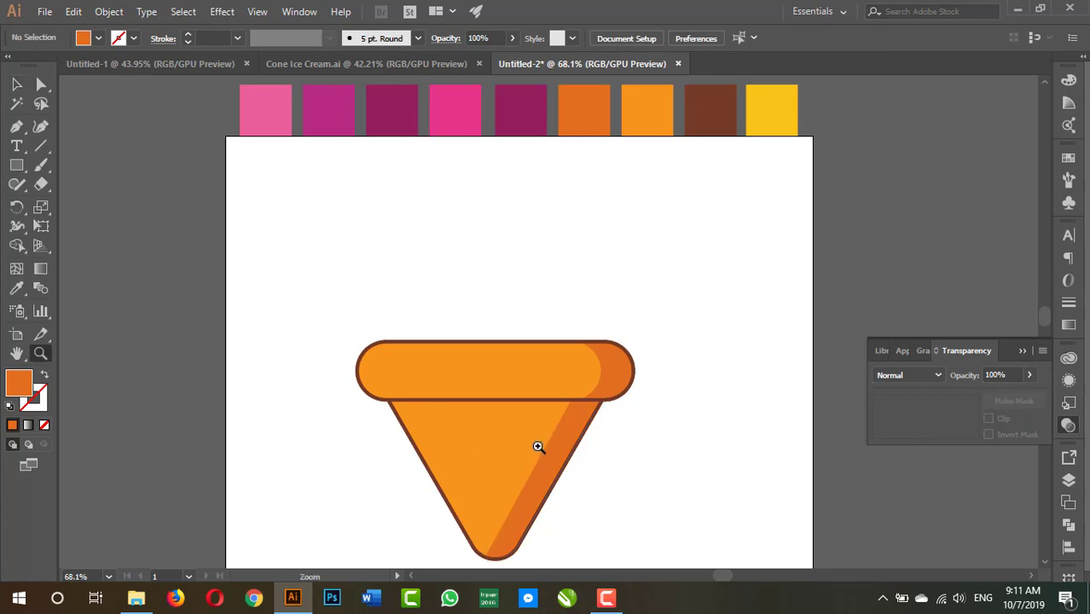
{"action": "left_click", "coordinate": [535, 446]}
{"action": "mouse_move", "coordinate": [697, 488]}
{"action": "left_mouse_down"}
{"action": "mouse_move", "coordinate": [741, 440]}
{"action": "mouse_move", "coordinate": [661, 341]}
{"action": "mouse_move", "coordinate": [734, 406]}
{"action": "mouse_move", "coordinate": [633, 392]}
{"action": "left_mouse_up"}
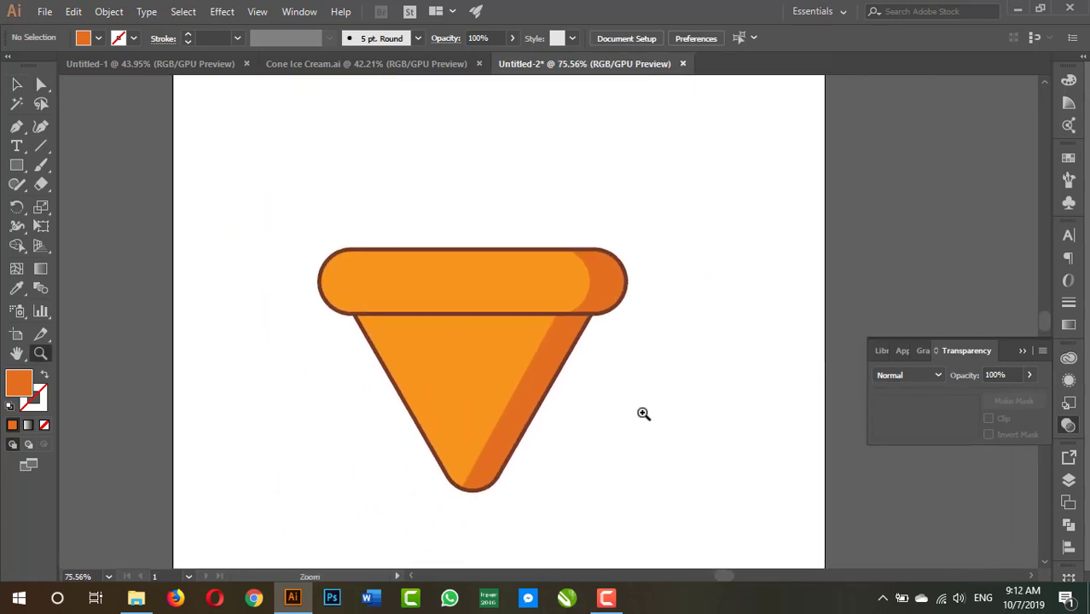
{"action": "left_click_drag", "start_coordinate": [708, 457], "coordinate": [724, 397]}
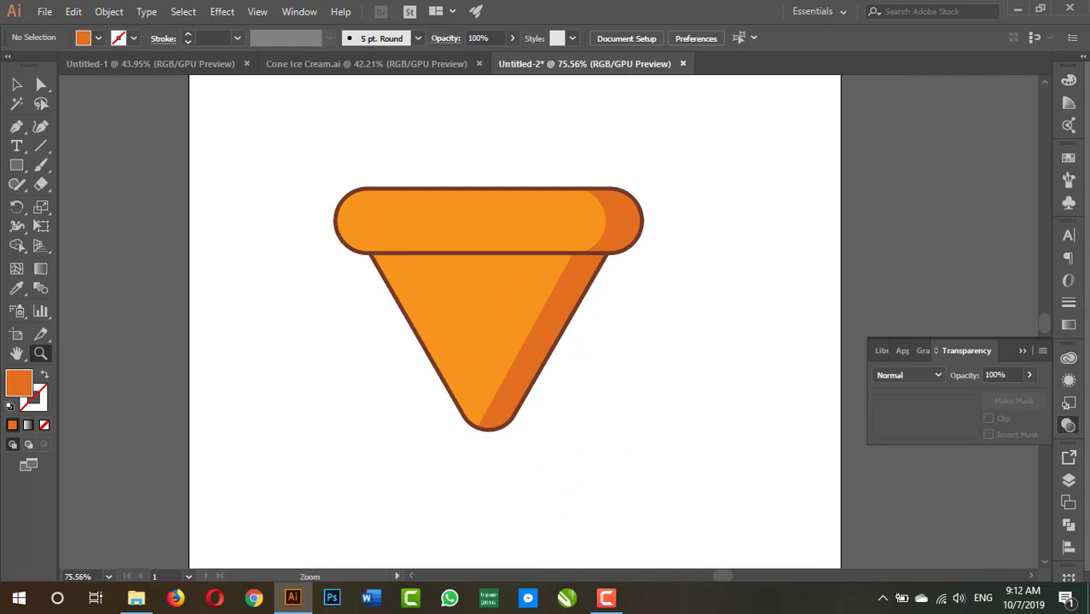
Draw a tall thin bar and tilt it about 30° across the middle of the cone
{"action": "left_click", "coordinate": [17, 164]}
{"action": "left_click_drag", "start_coordinate": [242, 294], "coordinate": [256, 526]}
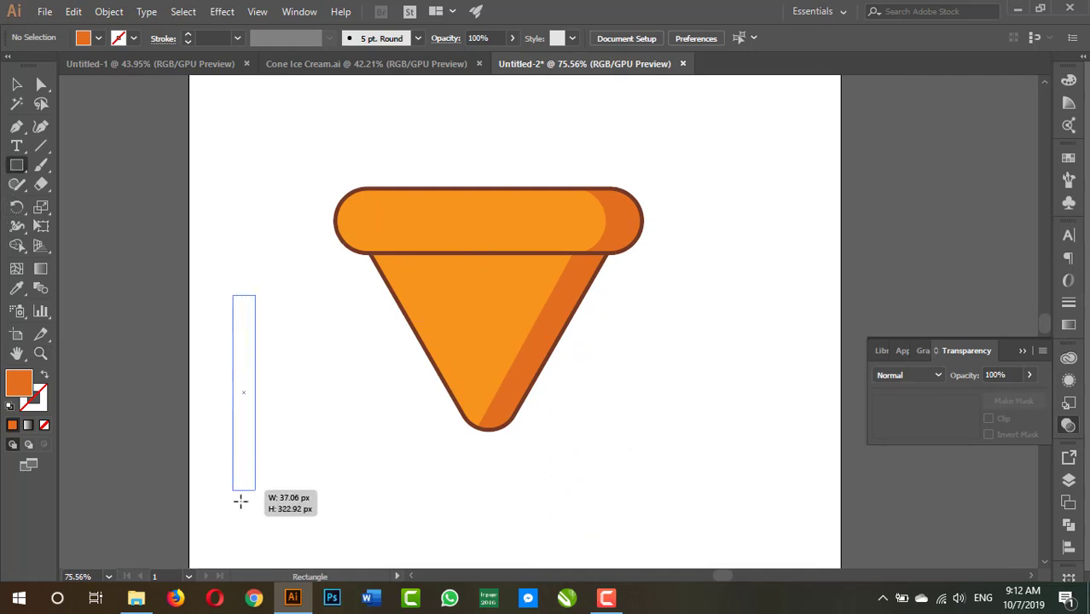
{"action": "key", "text": "v"}
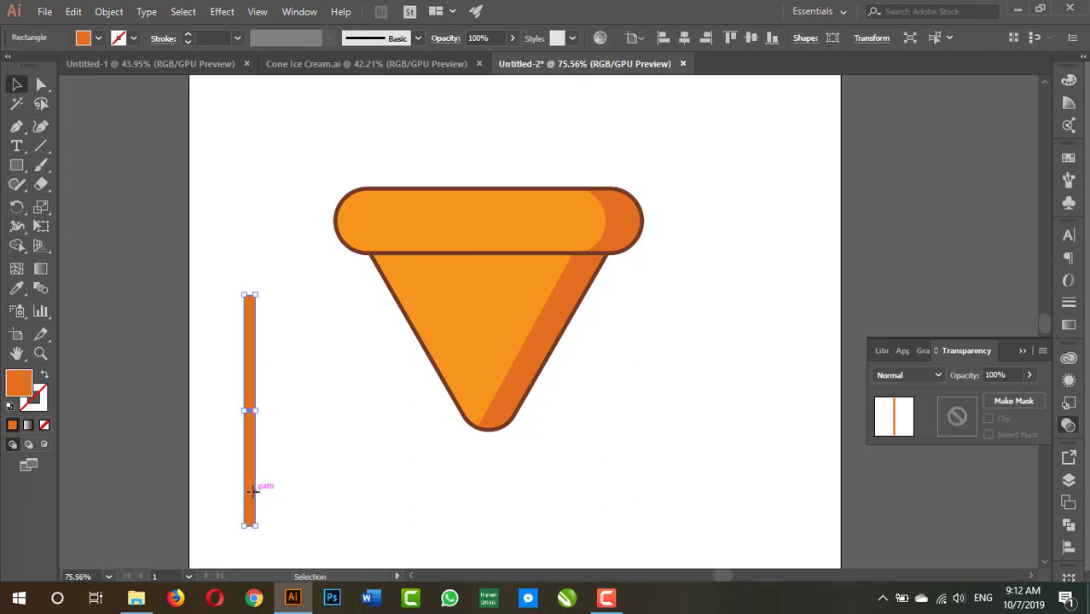
{"action": "left_click_drag", "start_coordinate": [249, 482], "coordinate": [748, 434]}
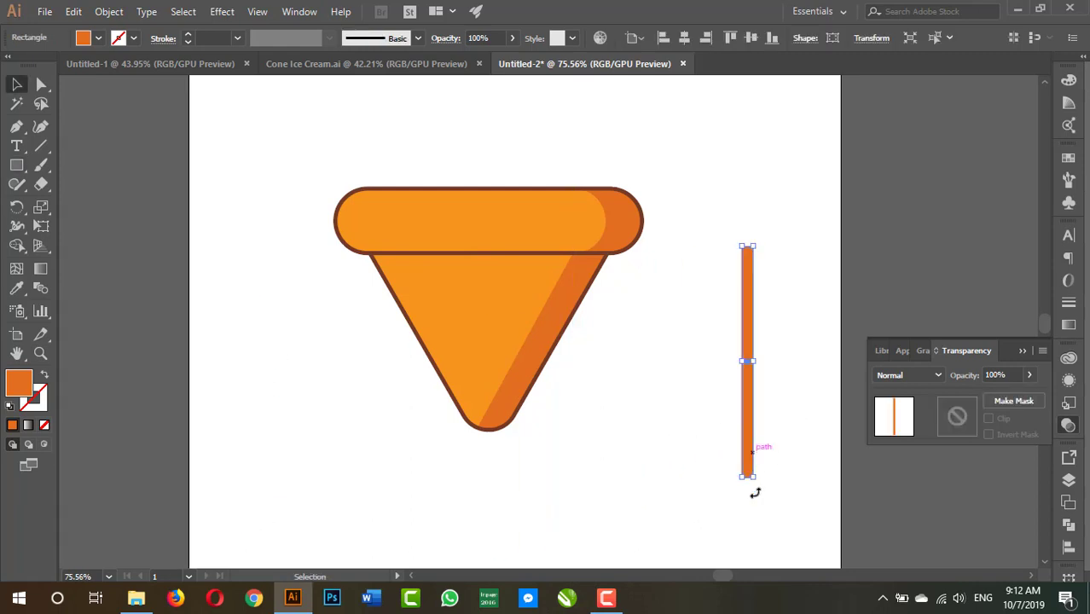
{"action": "left_click_drag", "start_coordinate": [754, 482], "coordinate": [754, 535]}
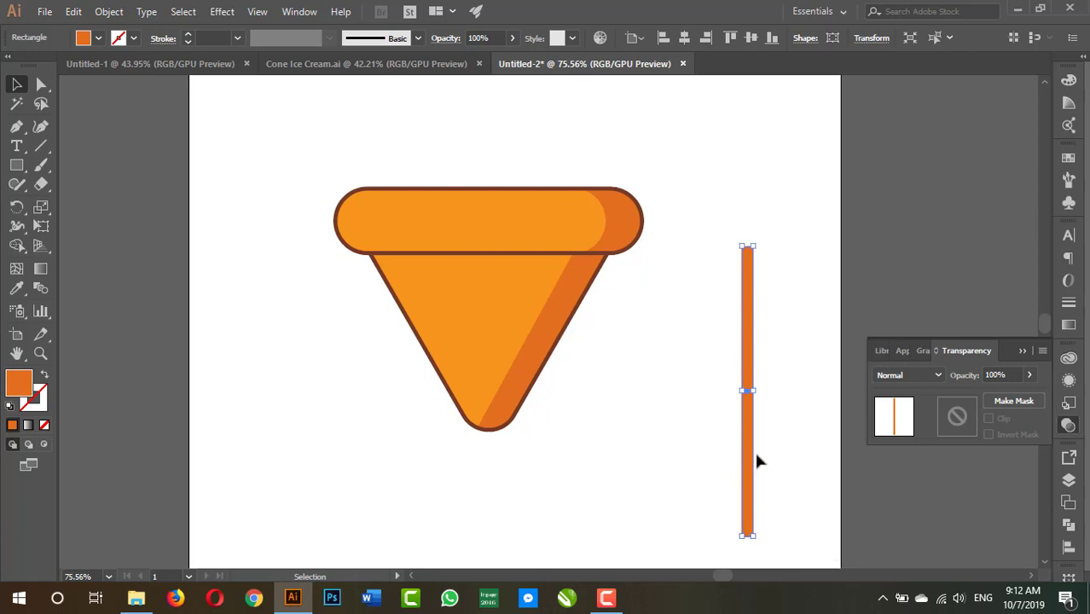
{"action": "left_click_drag", "start_coordinate": [748, 456], "coordinate": [479, 452]}
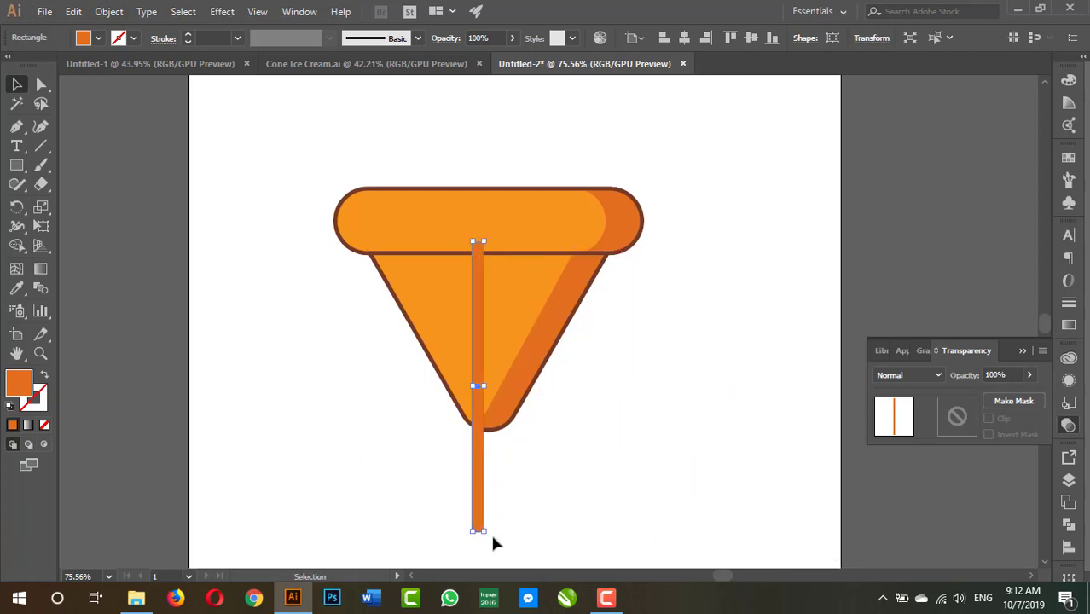
{"action": "mouse_move", "coordinate": [495, 540]}
{"action": "left_mouse_down"}
{"action": "mouse_move", "coordinate": [538, 394]}
{"action": "mouse_move", "coordinate": [492, 363]}
{"action": "left_mouse_up"}
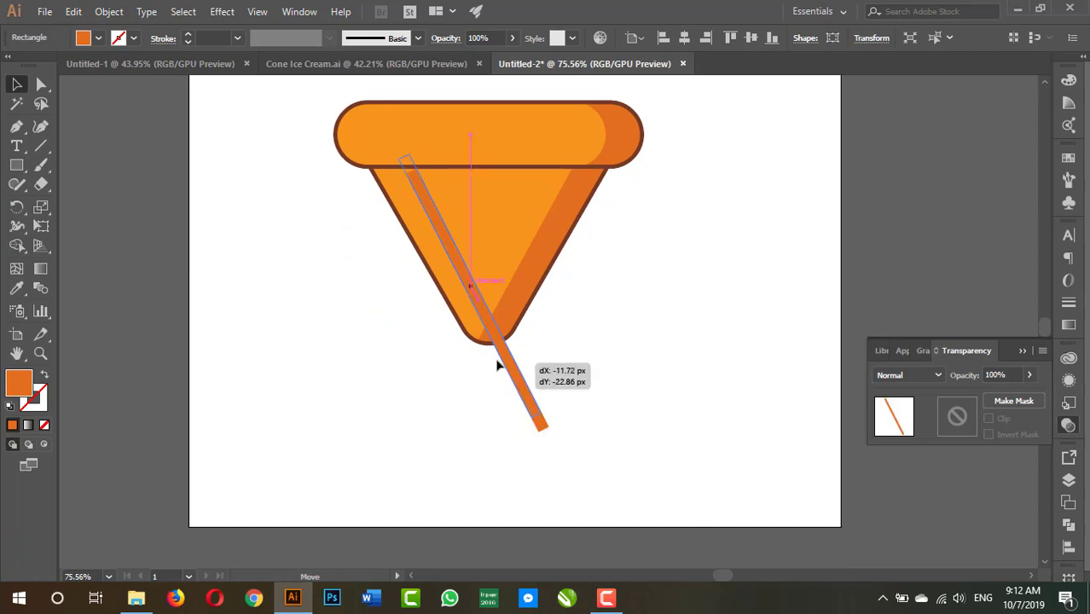
{"action": "left_click_drag", "start_coordinate": [523, 418], "coordinate": [533, 426]}
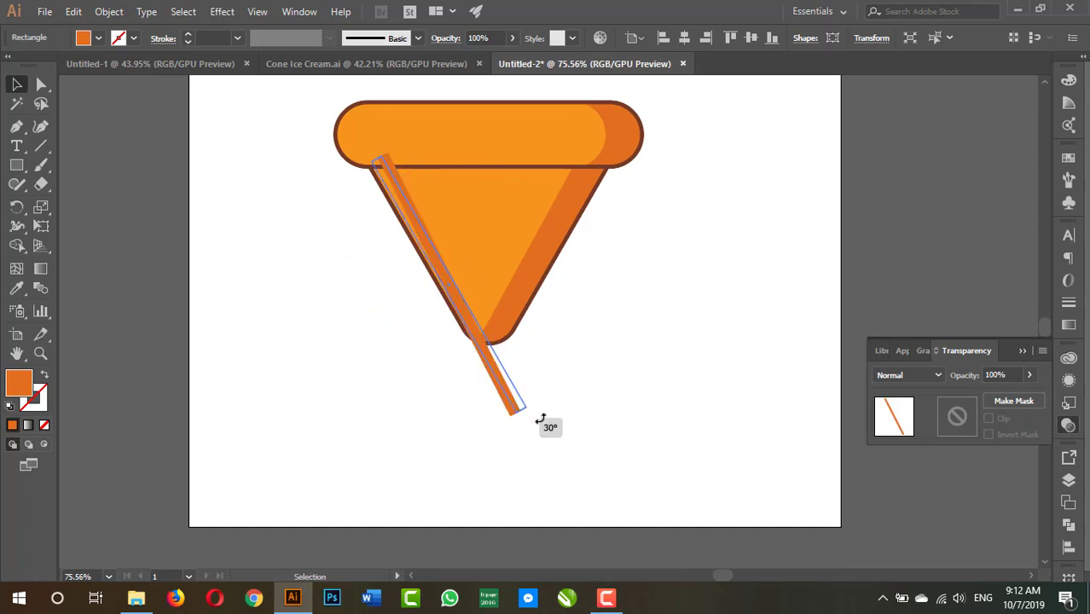
{"action": "left_click_drag", "start_coordinate": [503, 379], "coordinate": [518, 352]}
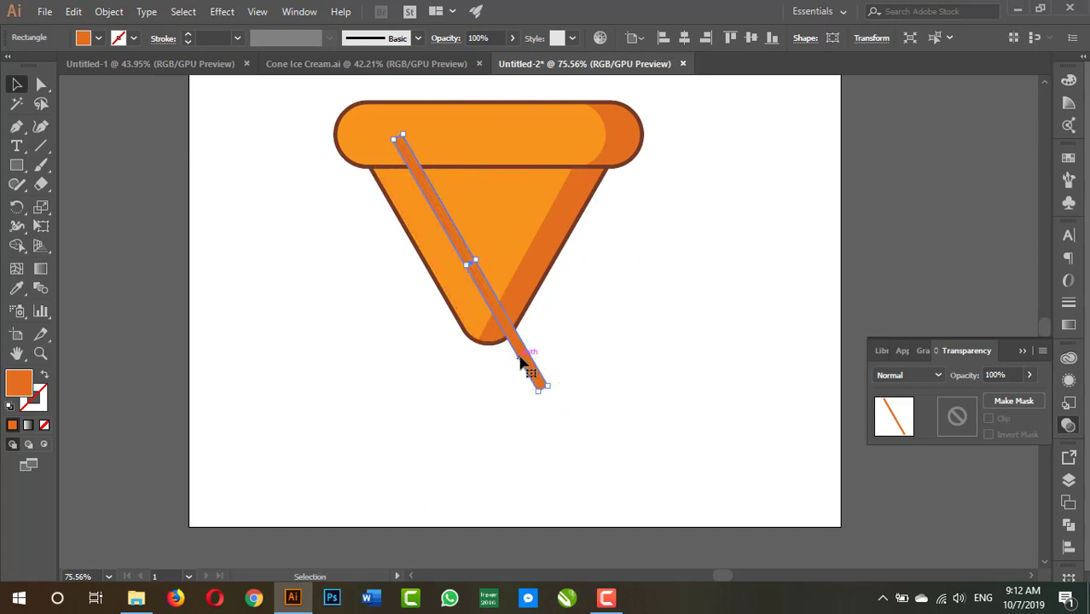
Make two parallel copies of the bar, select all three, and rotate a mirrored copy across the cone
{"action": "mouse_move", "coordinate": [518, 360]}
{"action": "left_mouse_down"}
{"action": "mouse_move", "coordinate": [548, 330]}
{"action": "mouse_move", "coordinate": [540, 328]}
{"action": "left_mouse_up"}
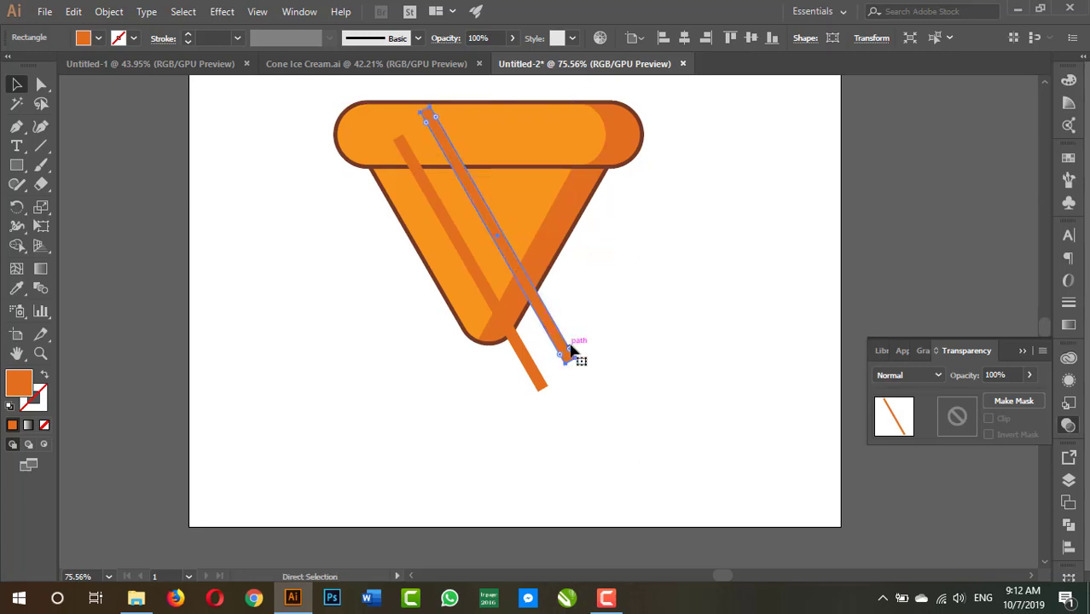
{"action": "key", "text": "ctrl+d"}
{"action": "left_click", "coordinate": [559, 355], "text": "shift"}
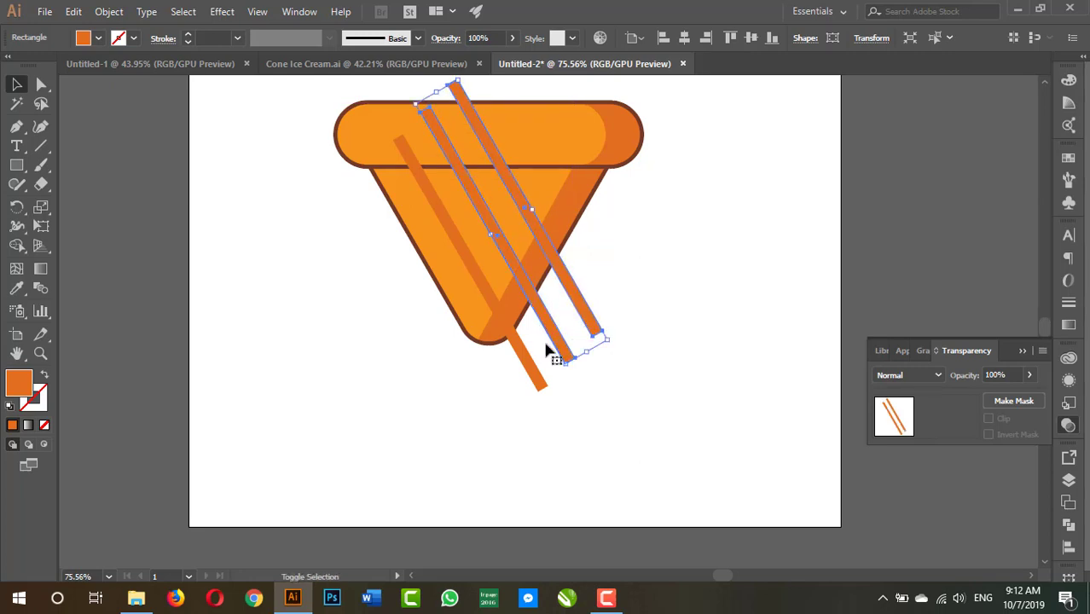
{"action": "left_click", "coordinate": [527, 373], "text": "shift"}
{"action": "left_click", "coordinate": [589, 319], "text": "shift"}
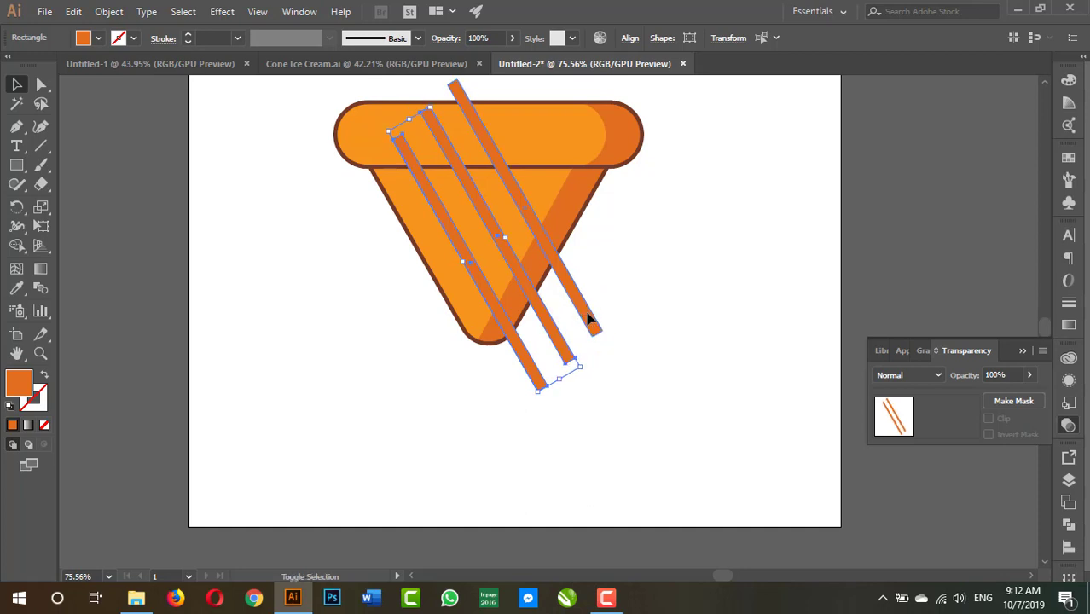
{"action": "left_click", "coordinate": [591, 322], "text": "shift"}
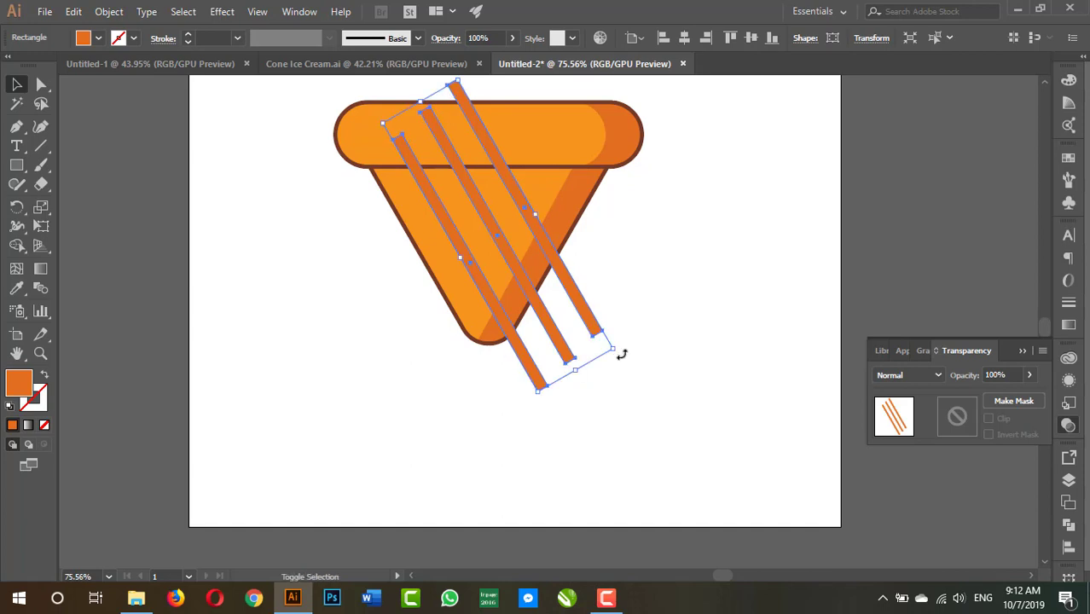
{"action": "left_click_drag", "start_coordinate": [622, 350], "coordinate": [307, 382]}
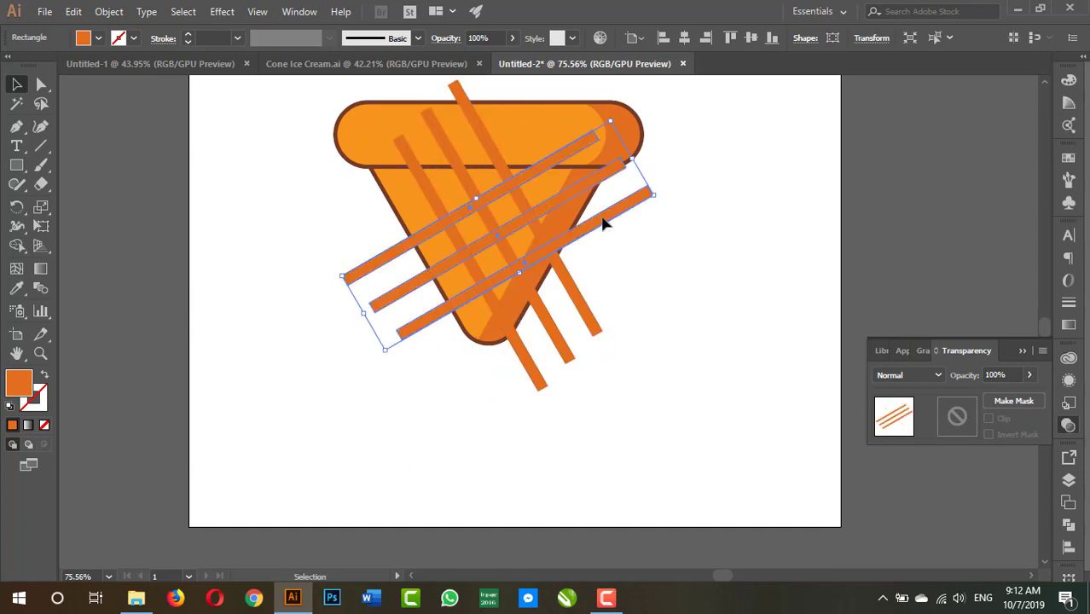
Shift the three crossing bars up and right so they sit evenly across the cone body
{"action": "left_click_drag", "start_coordinate": [602, 223], "coordinate": [582, 218]}
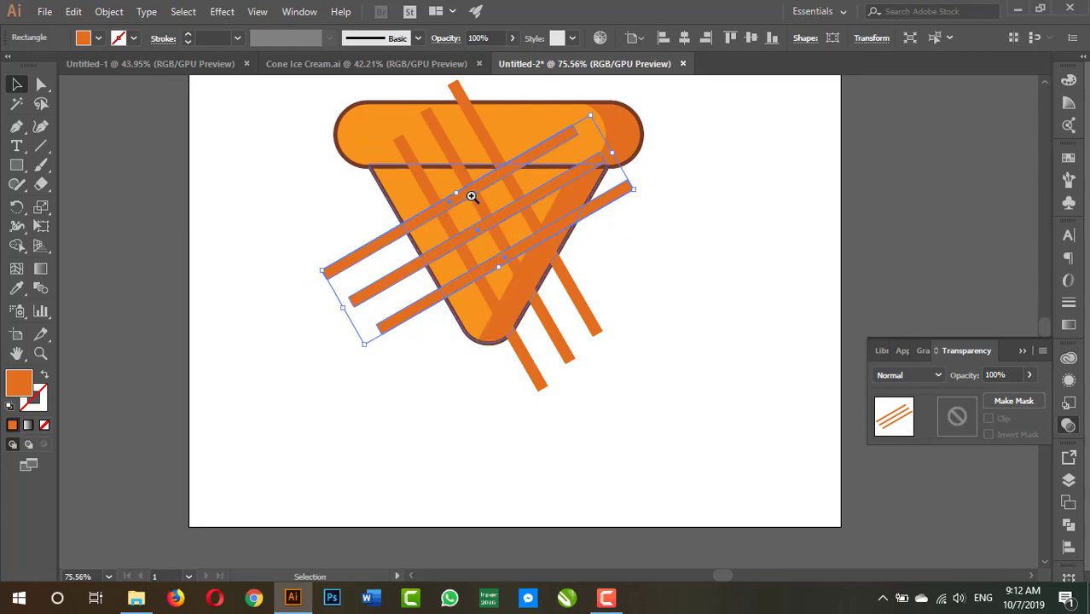
{"action": "left_click_drag", "start_coordinate": [471, 197], "coordinate": [611, 370]}
{"action": "mouse_move", "coordinate": [577, 302]}
{"action": "left_mouse_down"}
{"action": "mouse_move", "coordinate": [580, 319]}
{"action": "mouse_move", "coordinate": [563, 299]}
{"action": "mouse_move", "coordinate": [582, 310]}
{"action": "left_mouse_up"}
{"action": "key", "text": "Right"}
{"action": "key", "text": "Right"}
{"action": "key", "text": "Right"}
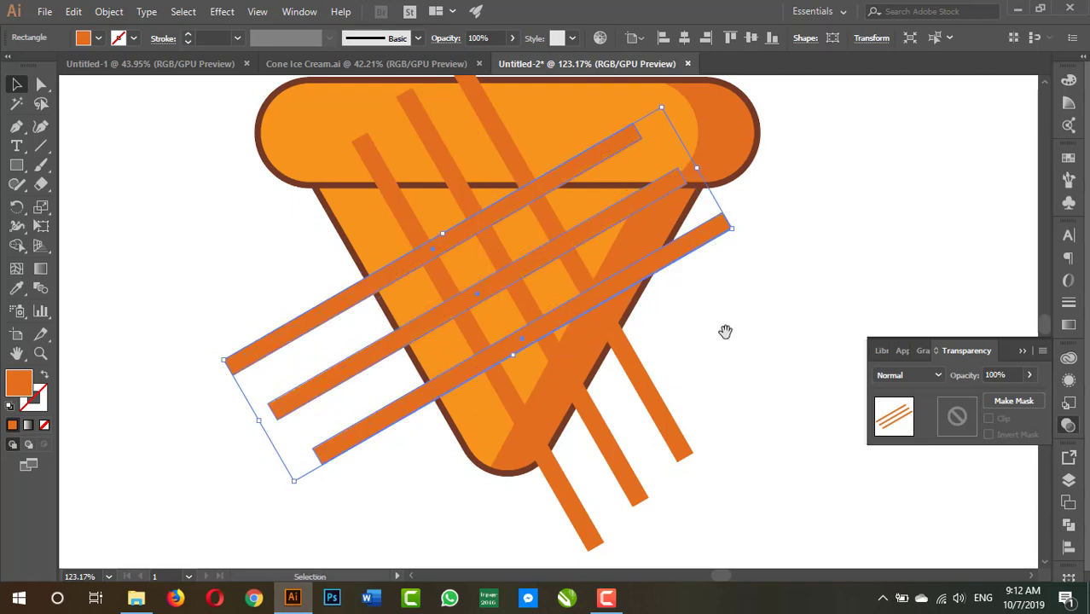
{"action": "left_click_drag", "start_coordinate": [725, 331], "coordinate": [726, 276]}
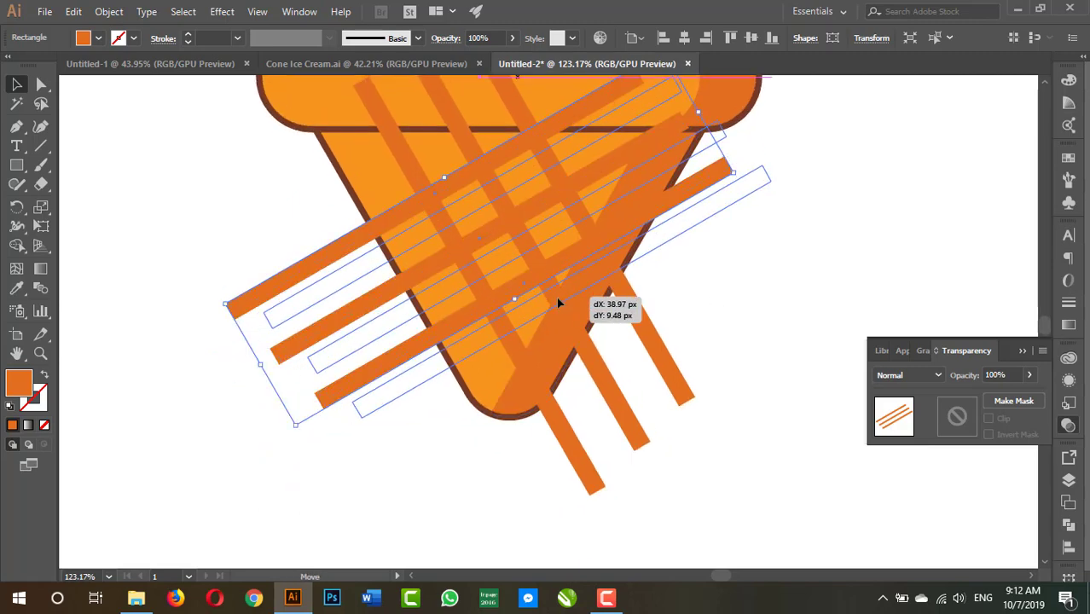
{"action": "mouse_move", "coordinate": [521, 294]}
{"action": "left_mouse_down"}
{"action": "mouse_move", "coordinate": [556, 302]}
{"action": "mouse_move", "coordinate": [545, 286]}
{"action": "left_mouse_up"}
{"action": "left_click_drag", "start_coordinate": [725, 277], "coordinate": [725, 304]}
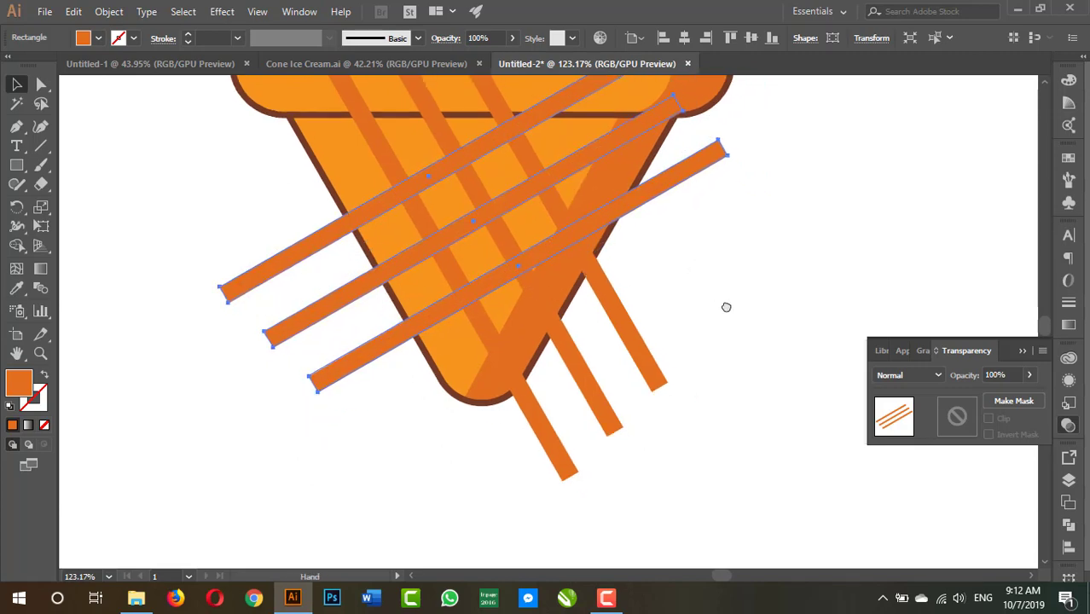
{"action": "left_click_drag", "start_coordinate": [669, 262], "coordinate": [649, 232]}
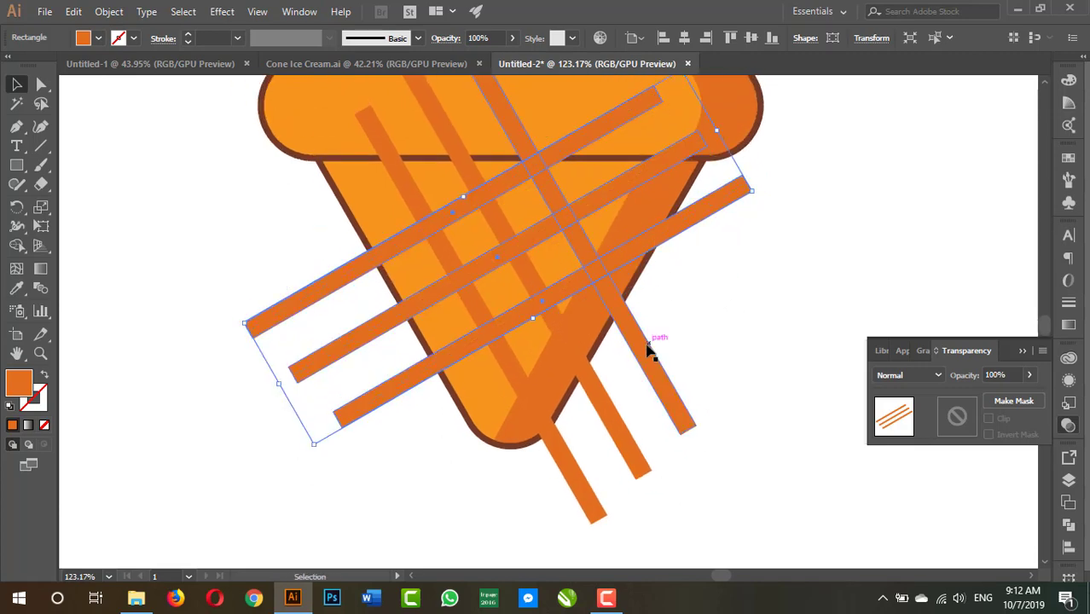
{"action": "left_click", "coordinate": [653, 348], "text": "shift"}
With strips and cone selected, Shape Builder-delete strip ends above the top band and off both sides
{"action": "left_click", "coordinate": [487, 389], "text": "shift"}
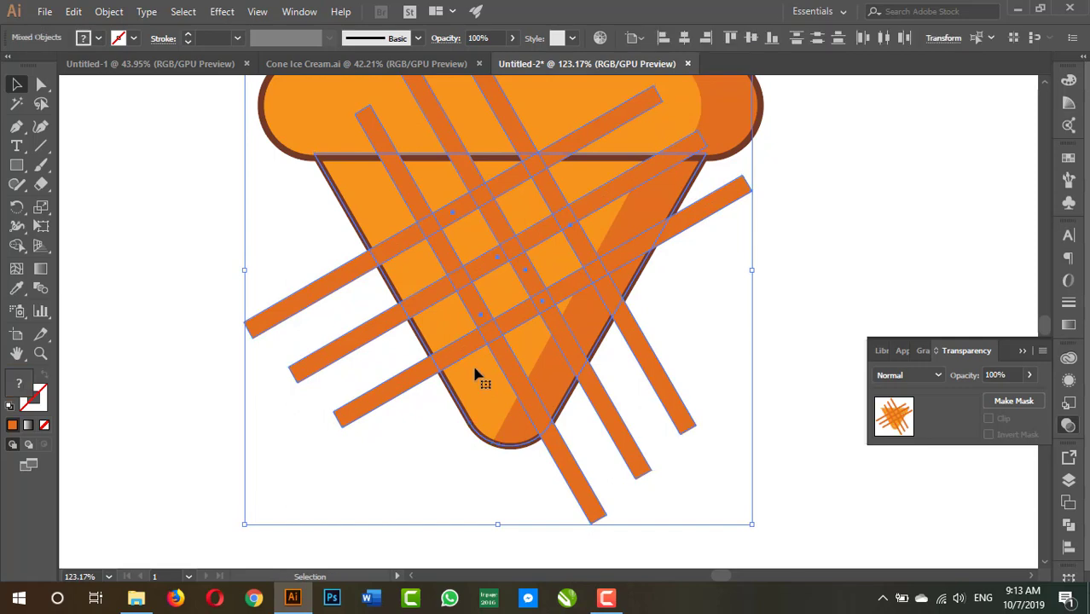
{"action": "key", "text": "z"}
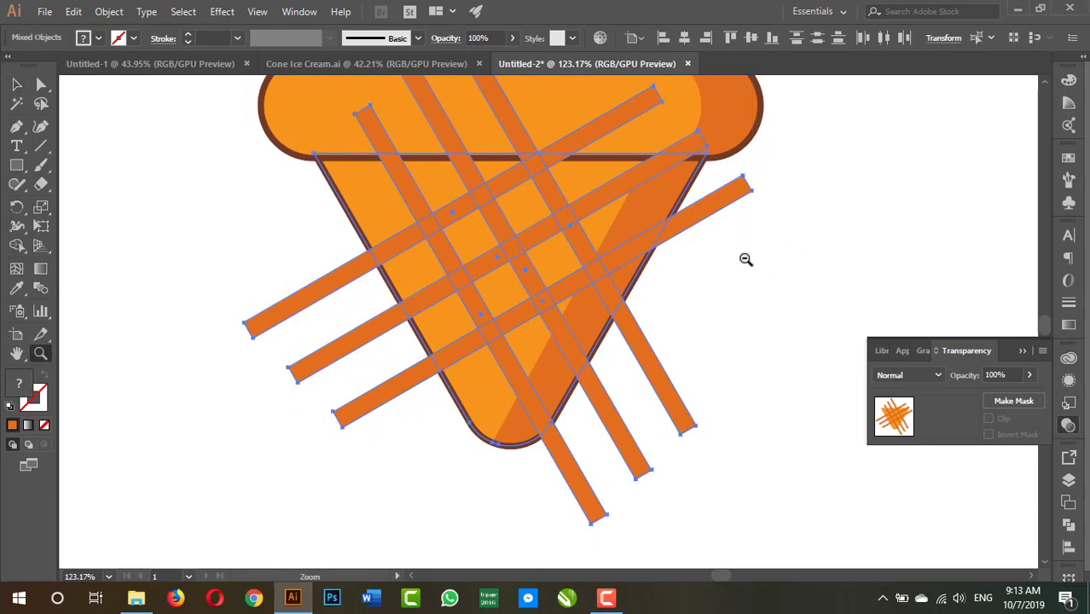
{"action": "scroll", "coordinate": [747, 258], "scroll_direction": "down", "scroll_amount": 2}
{"action": "scroll", "coordinate": [757, 324], "scroll_direction": "down", "scroll_amount": 1}
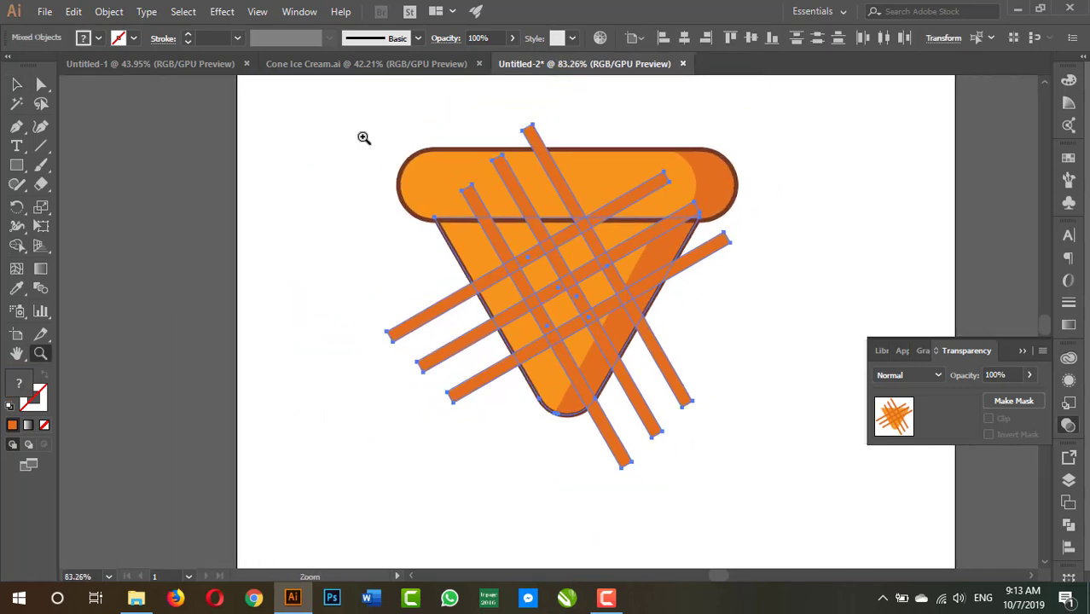
{"action": "left_click", "coordinate": [17, 268]}
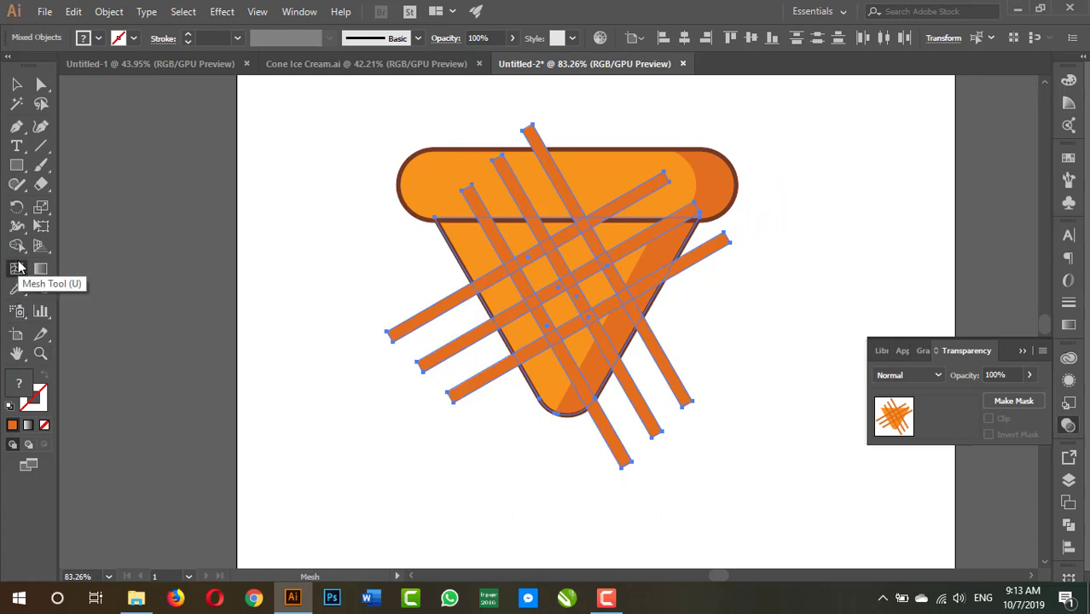
{"action": "left_click", "coordinate": [18, 247]}
{"action": "left_click_drag", "start_coordinate": [559, 171], "coordinate": [469, 197], "text": "alt"}
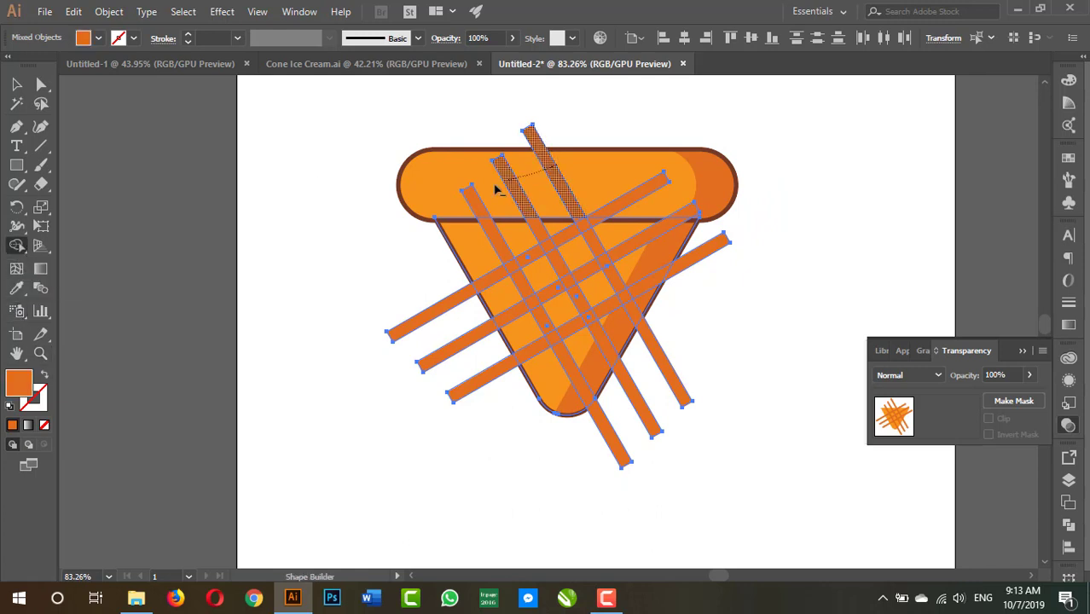
{"action": "left_click_drag", "start_coordinate": [612, 181], "coordinate": [689, 189], "text": "alt"}
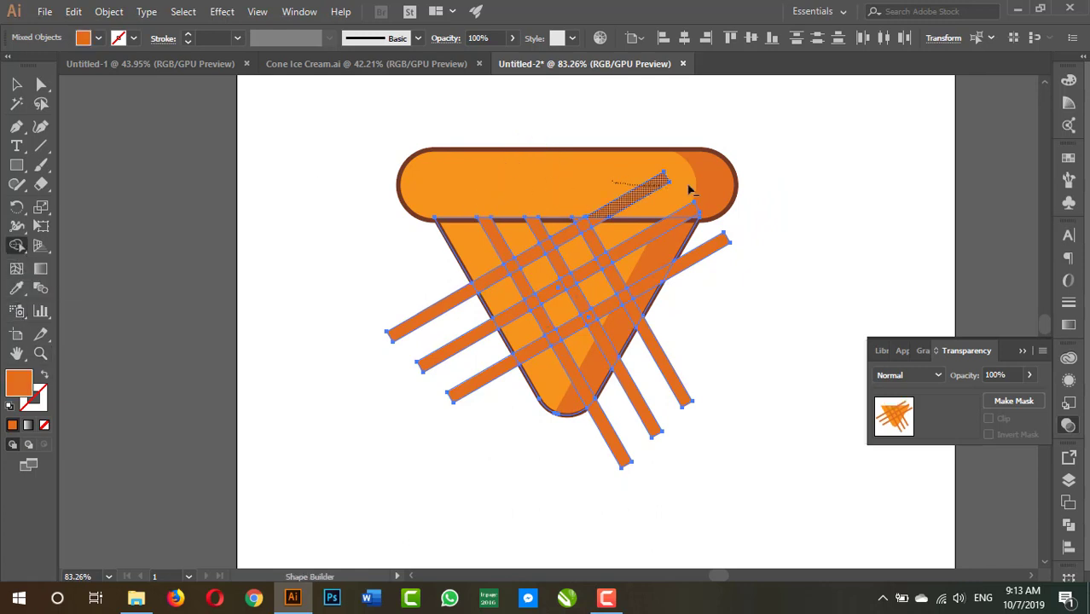
{"action": "left_click_drag", "start_coordinate": [722, 226], "coordinate": [621, 460], "text": "alt"}
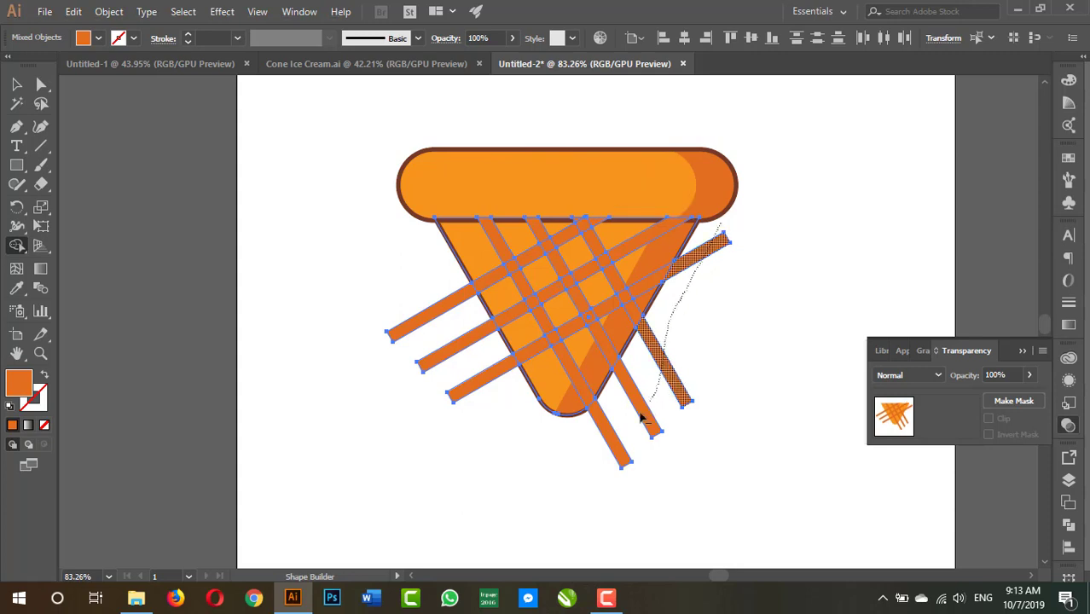
{"action": "left_click_drag", "start_coordinate": [468, 361], "coordinate": [401, 300], "text": "alt"}
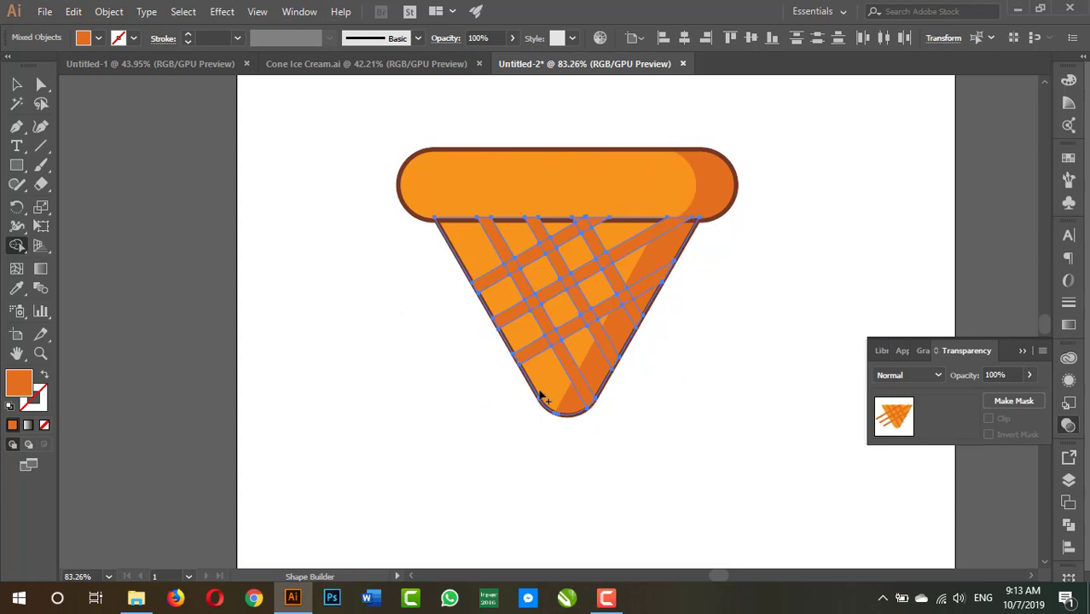
Duplicate the trimmed strip group as a mirrored copy and position it across the cone
{"action": "key", "text": "v"}
{"action": "left_click", "coordinate": [747, 301]}
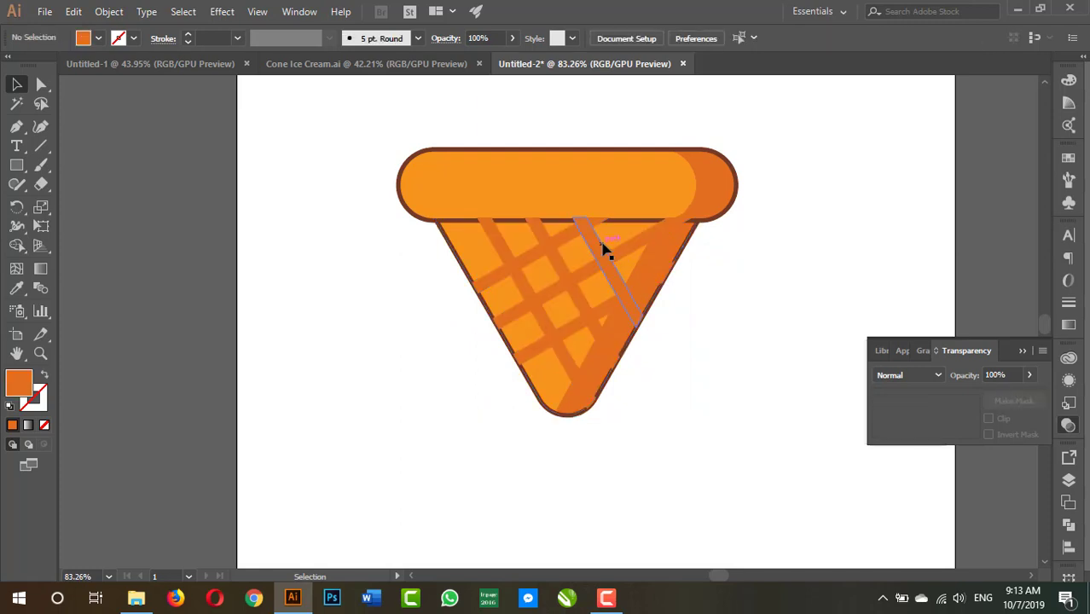
{"action": "left_click", "coordinate": [564, 257]}
{"action": "key", "text": "ctrl+d"}
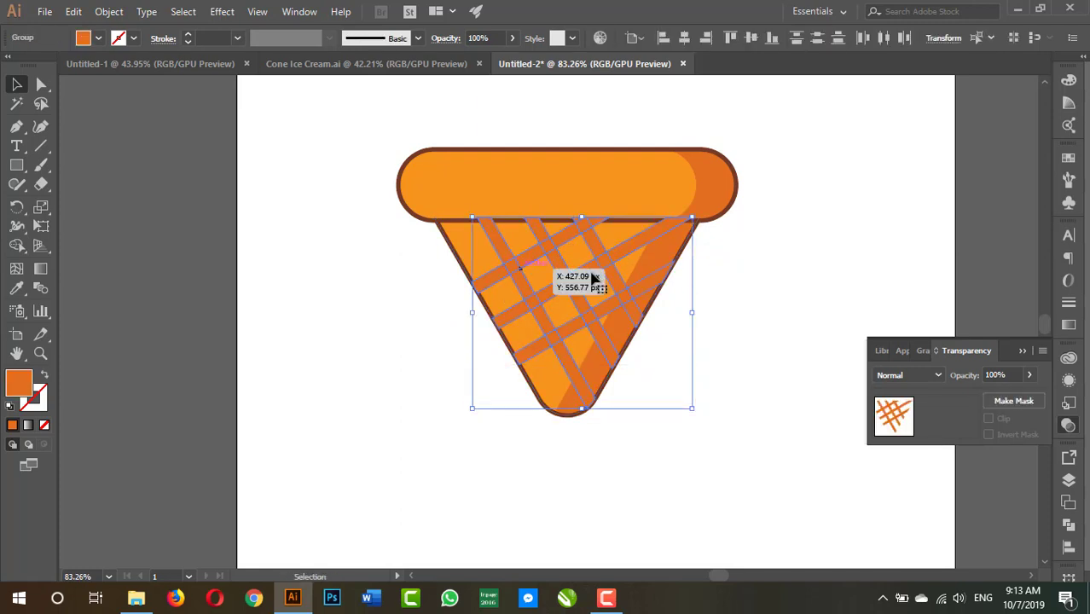
{"action": "left_click_drag", "start_coordinate": [564, 274], "coordinate": [579, 299]}
{"action": "key", "text": "a"}
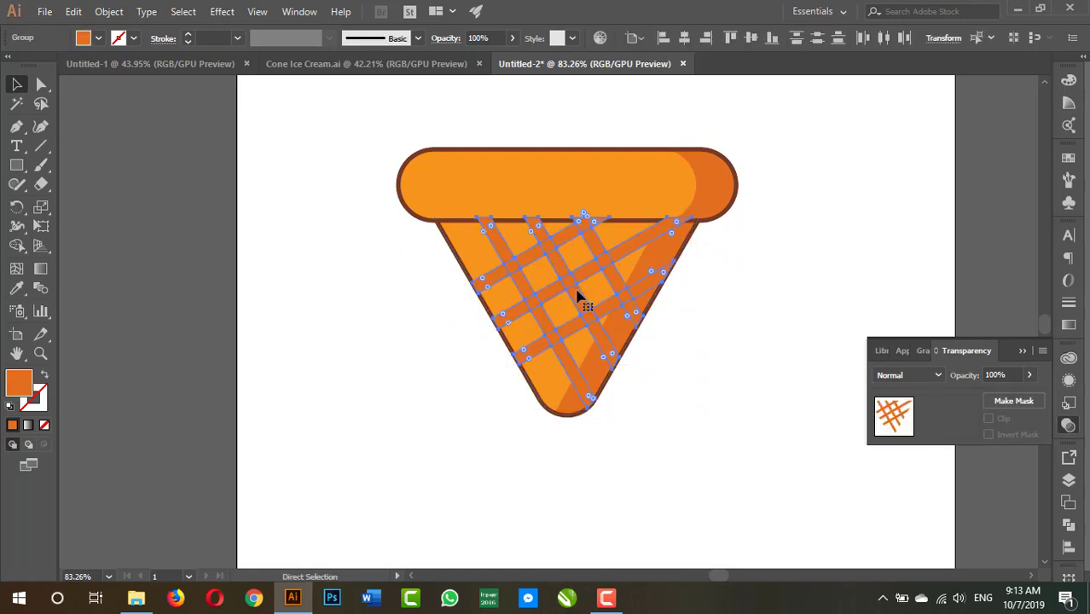
{"action": "key", "text": "v"}
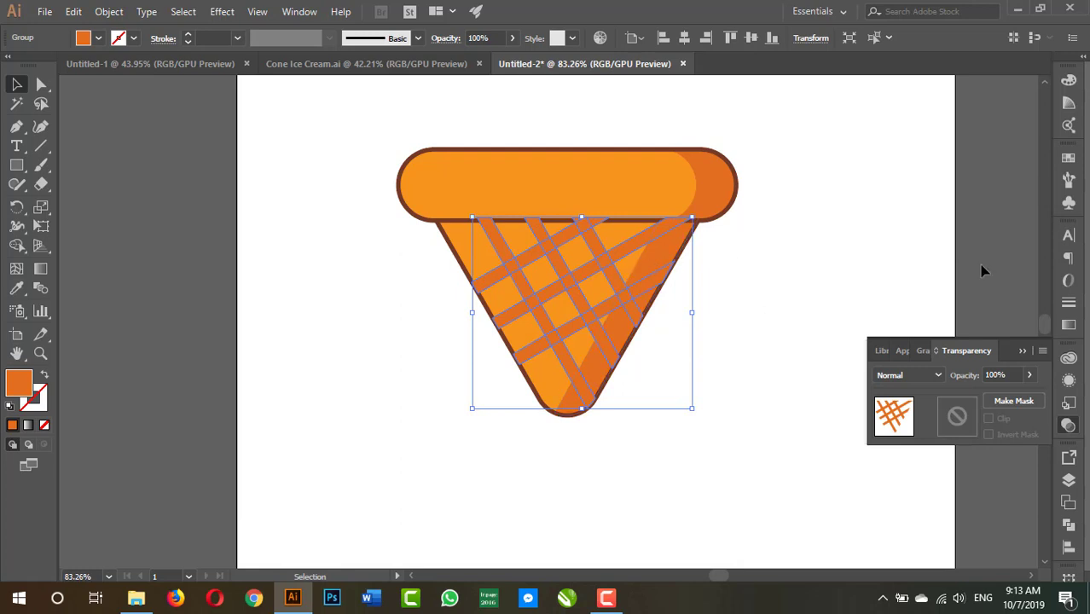
Set the lattice blend mode to Multiply and lower its opacity to 15%
{"action": "left_click", "coordinate": [901, 374]}
{"action": "left_click", "coordinate": [914, 112]}
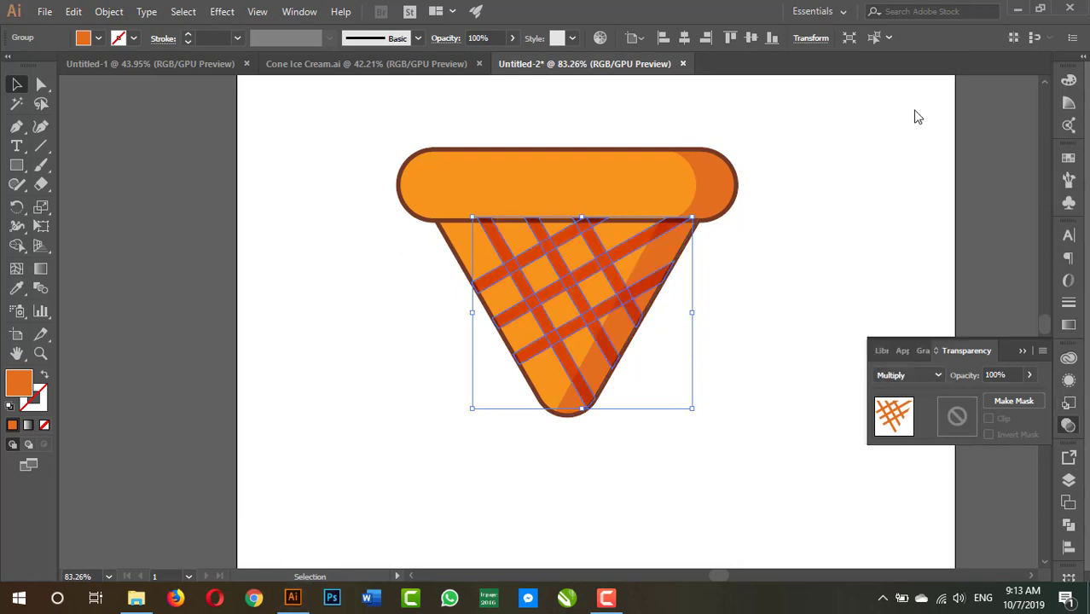
{"action": "left_click", "coordinate": [1029, 376]}
{"action": "left_click_drag", "start_coordinate": [1013, 399], "coordinate": [977, 401]}
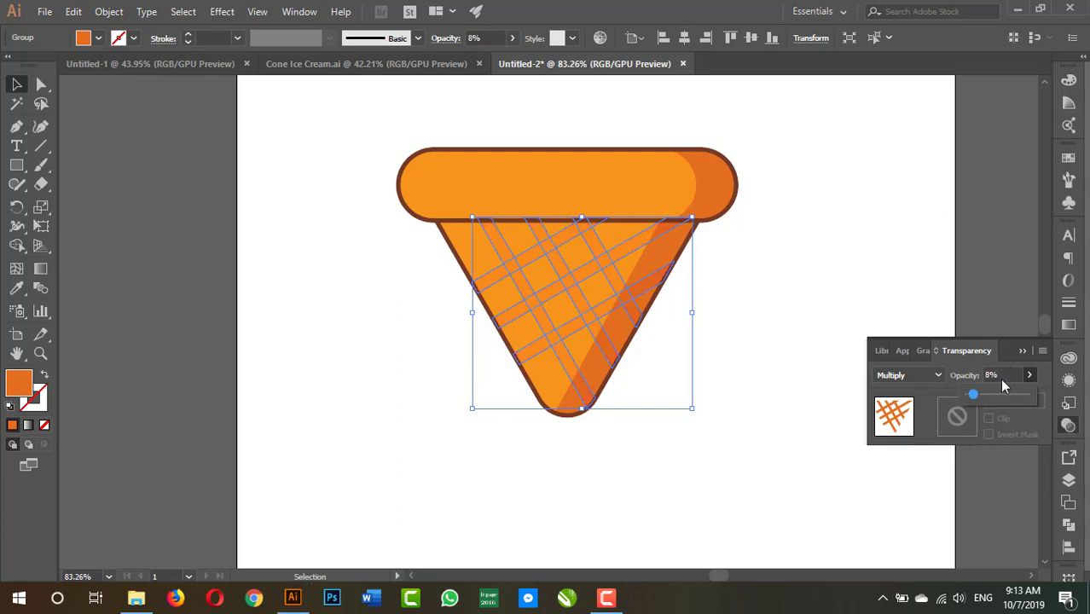
{"action": "left_click", "coordinate": [975, 372]}
{"action": "type", "text": "0"}
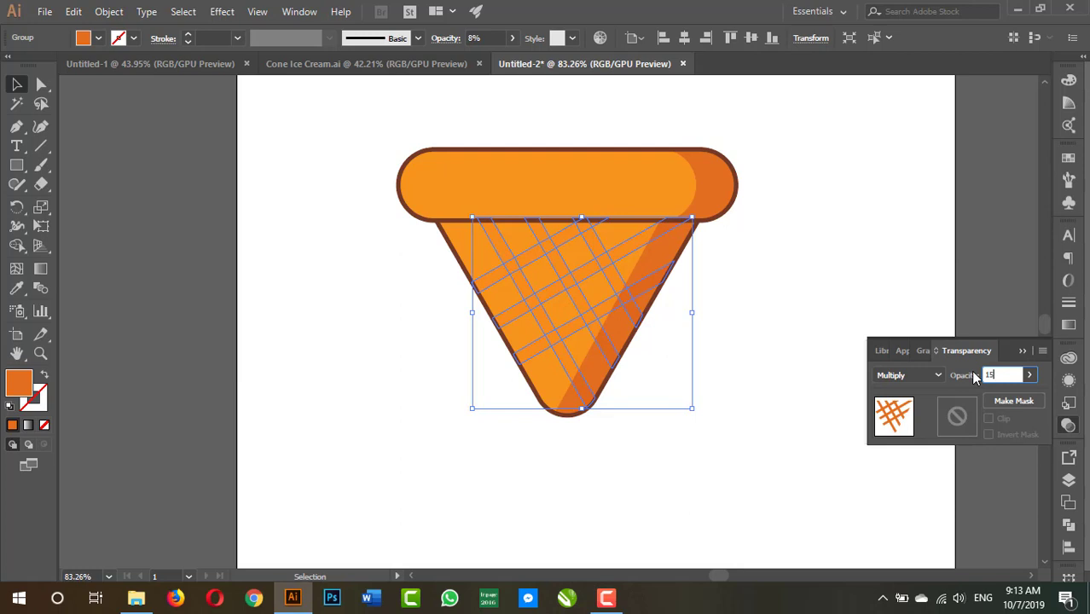
{"action": "key", "text": "Return"}
{"action": "left_click", "coordinate": [853, 283]}
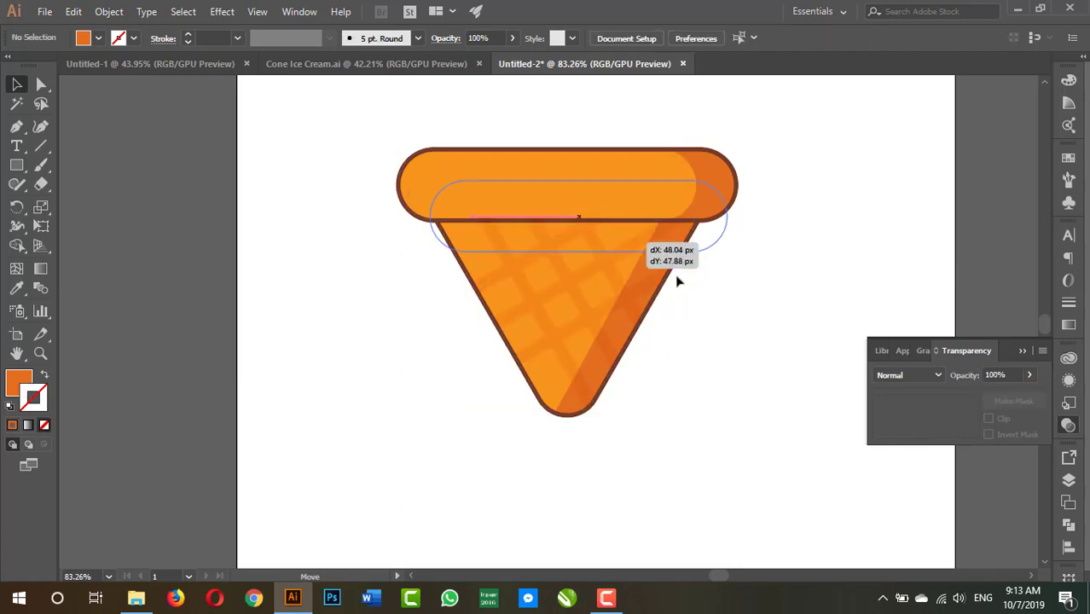
Zoom in on the cone and return to the Selection tool
{"action": "left_click_drag", "start_coordinate": [579, 213], "coordinate": [706, 290]}
{"action": "key", "text": "ctrl+z"}
{"action": "key", "text": "z"}
{"action": "left_click", "coordinate": [678, 253]}
{"action": "scroll", "coordinate": [677, 253], "scroll_direction": "down", "scroll_amount": 3}
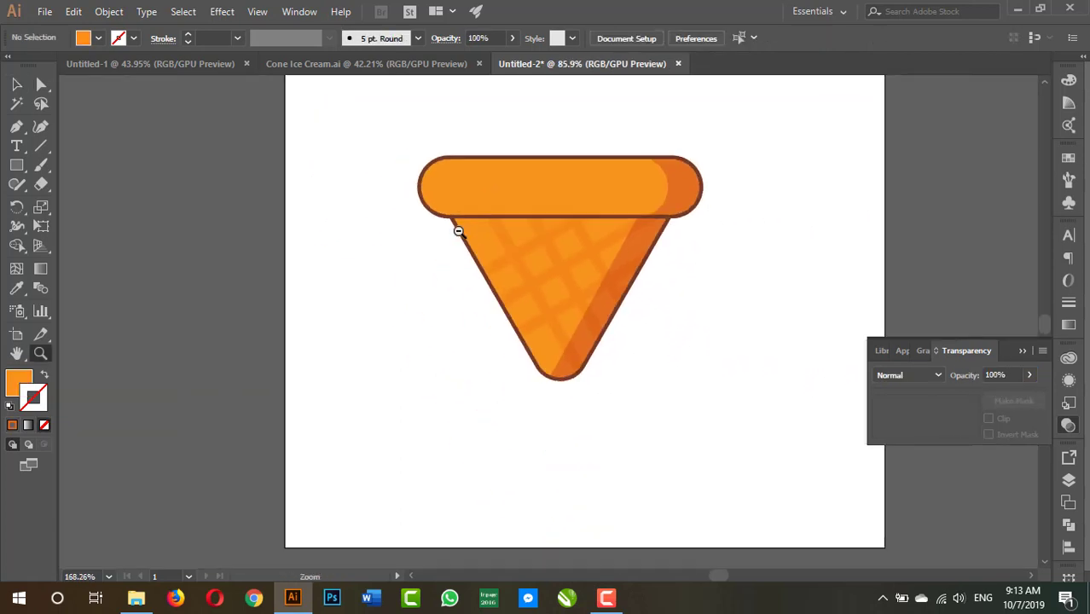
{"action": "scroll", "coordinate": [650, 285], "scroll_direction": "up", "scroll_amount": 3}
{"action": "key", "text": "v"}
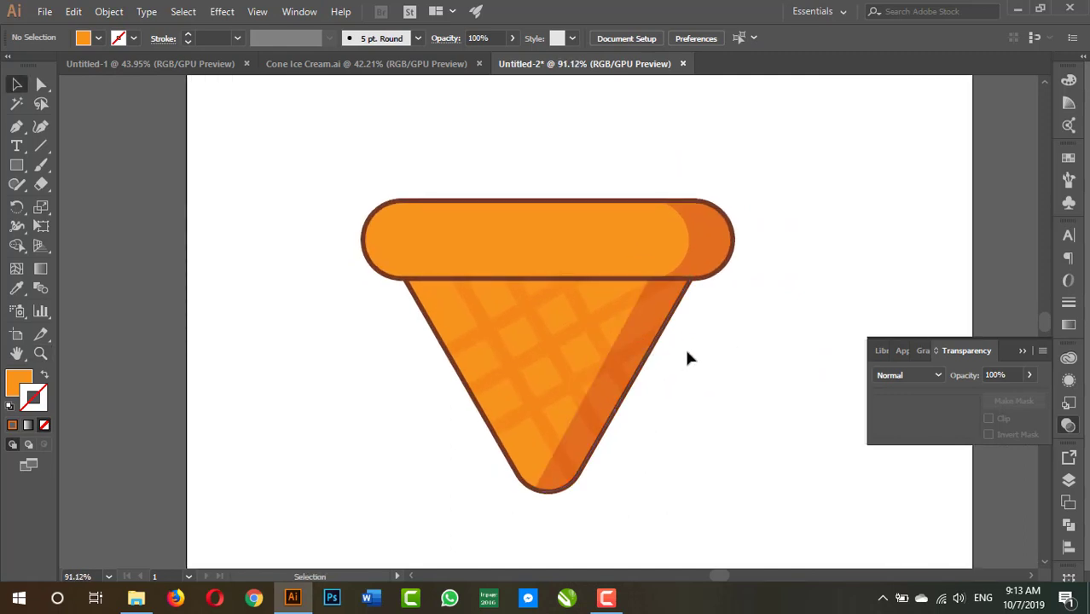
{"action": "key", "text": "b"}
{"action": "key", "text": "v"}
Select the rounded top band and the cone and raise their stroke weight to 10 pt
{"action": "left_click", "coordinate": [622, 206]}
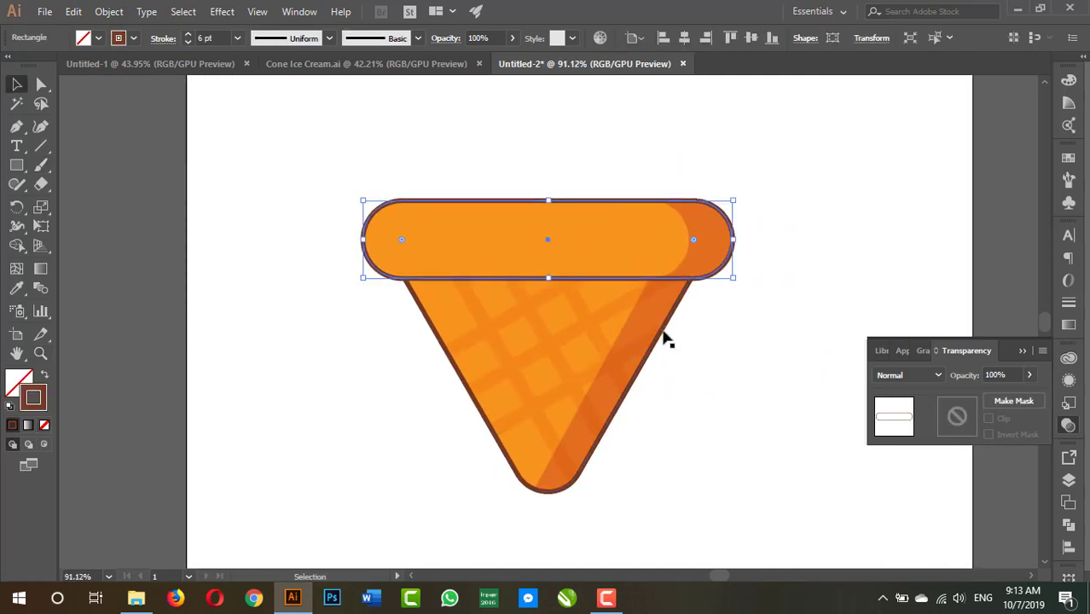
{"action": "left_click", "coordinate": [677, 315], "text": "shift"}
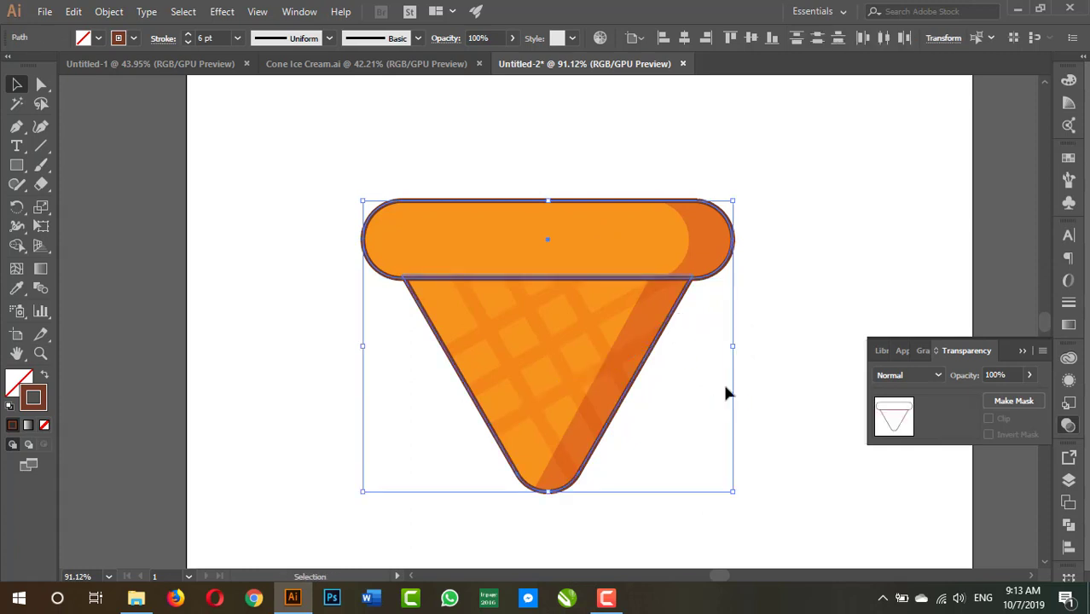
{"action": "left_click", "coordinate": [188, 34]}
{"action": "left_click", "coordinate": [188, 35]}
{"action": "left_click", "coordinate": [188, 34]}
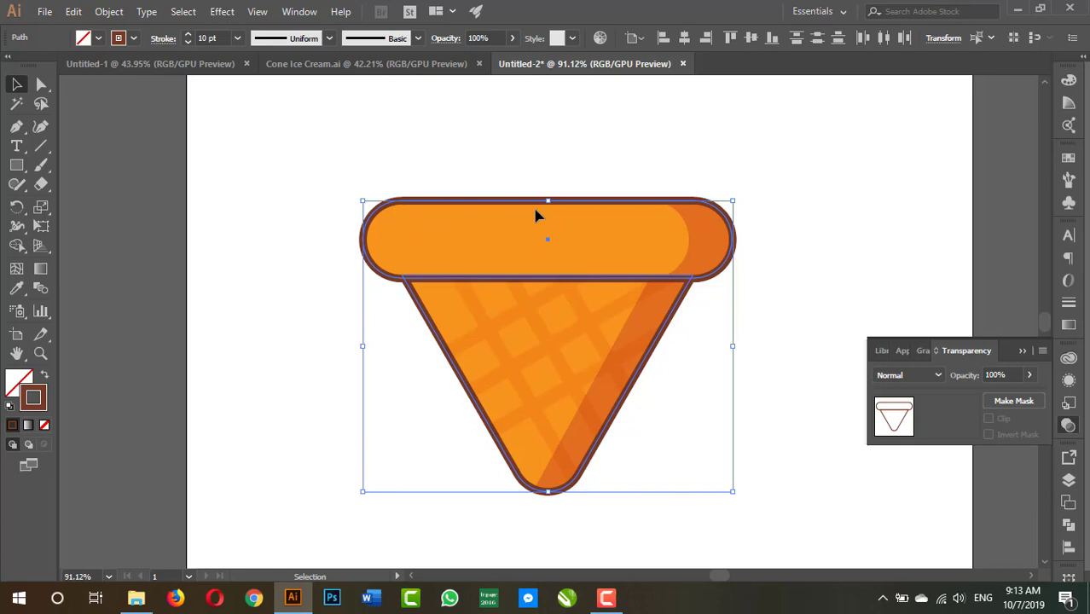
{"action": "left_click", "coordinate": [802, 252]}
{"action": "key", "text": "z"}
{"action": "mouse_move", "coordinate": [660, 303]}
{"action": "left_mouse_down"}
{"action": "mouse_move", "coordinate": [666, 357]}
{"action": "mouse_move", "coordinate": [631, 376]}
{"action": "left_mouse_up"}
{"action": "key", "text": "v"}
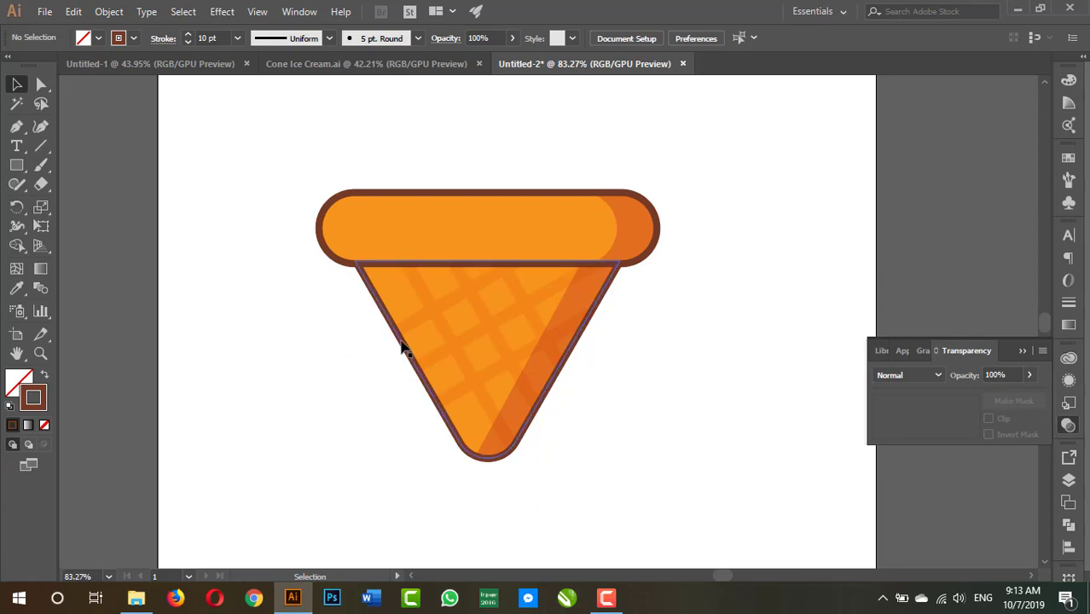
Scissor-cut the cone's right outline near the bottom and pull the cut end up to open a gap
{"action": "left_click", "coordinate": [402, 343]}
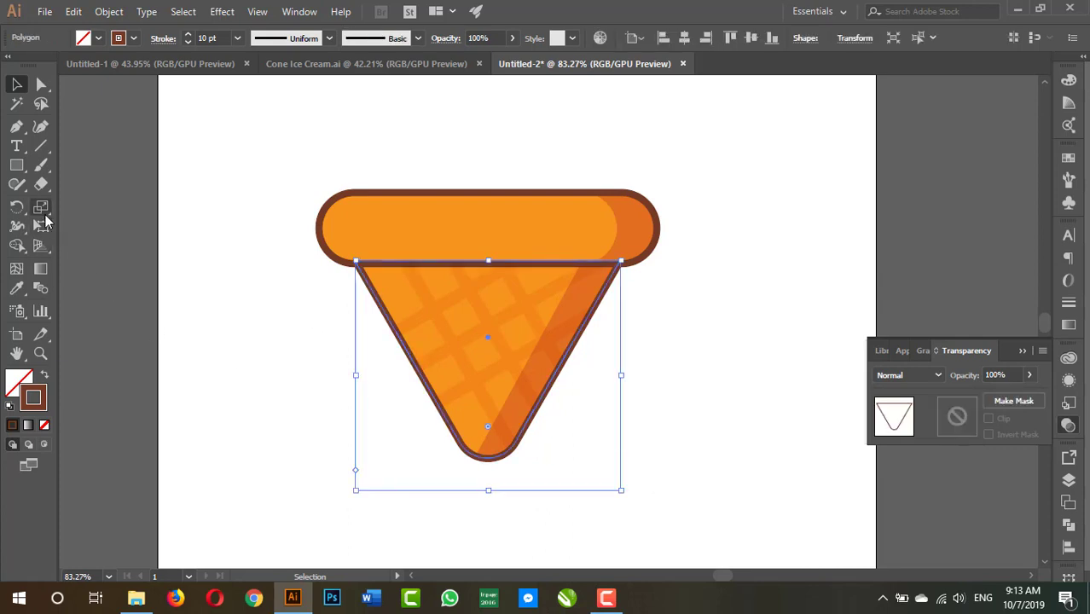
{"action": "left_click_drag", "start_coordinate": [41, 207], "coordinate": [38, 230]}
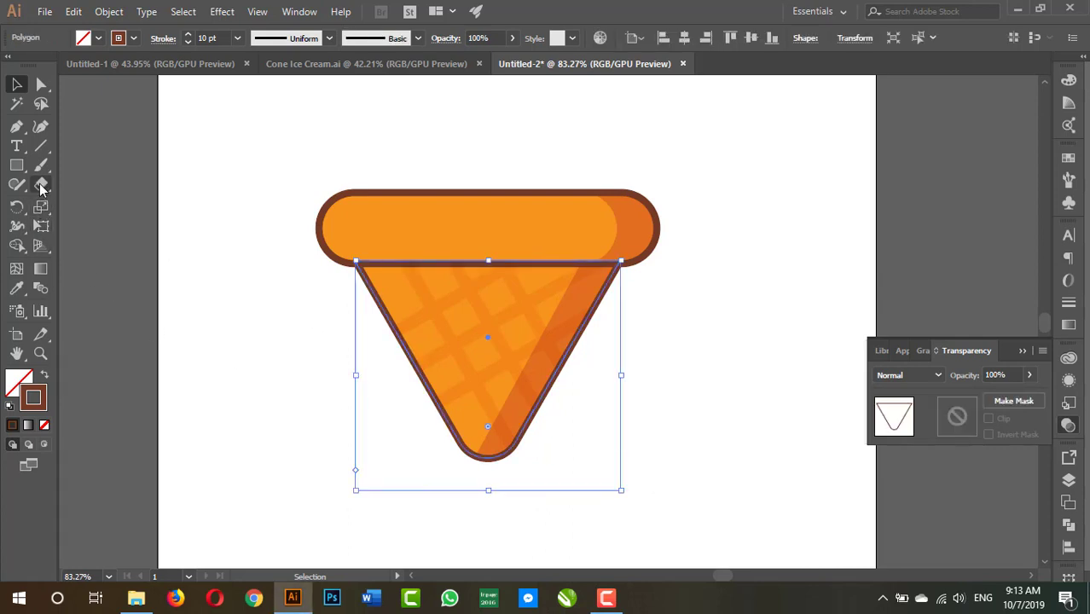
{"action": "mouse_move", "coordinate": [41, 183]}
{"action": "left_mouse_down"}
{"action": "mouse_move", "coordinate": [94, 218]}
{"action": "mouse_move", "coordinate": [89, 207]}
{"action": "left_mouse_up"}
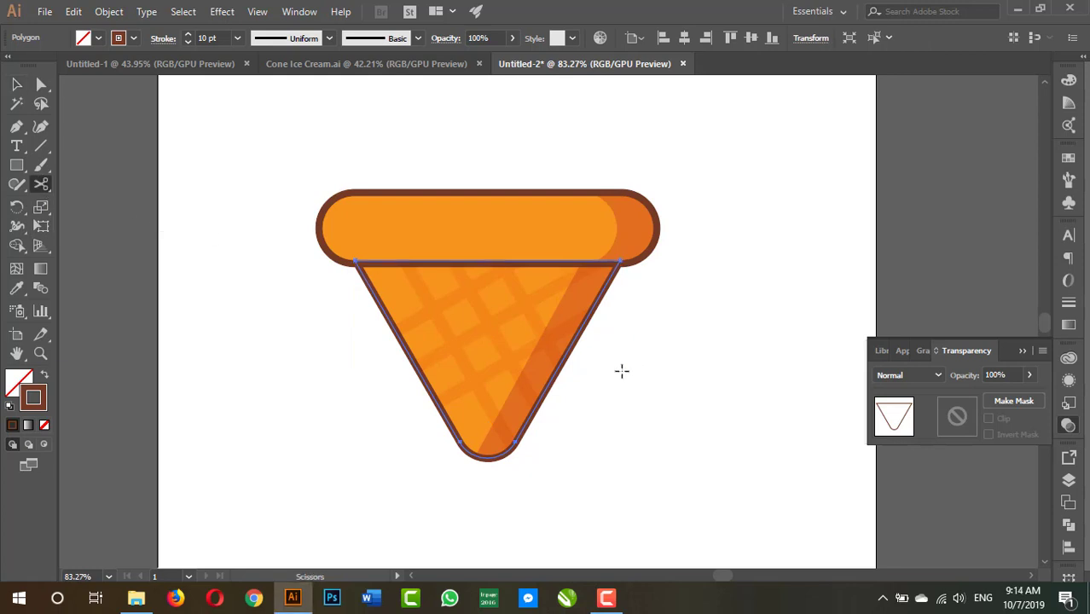
{"action": "left_click", "coordinate": [538, 405]}
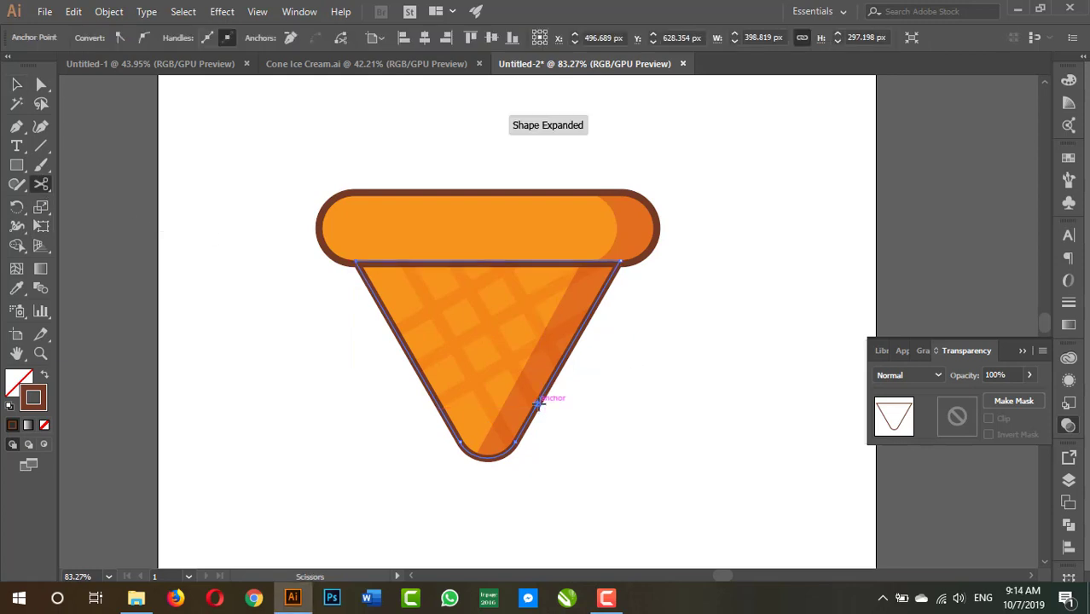
{"action": "left_click", "coordinate": [540, 399]}
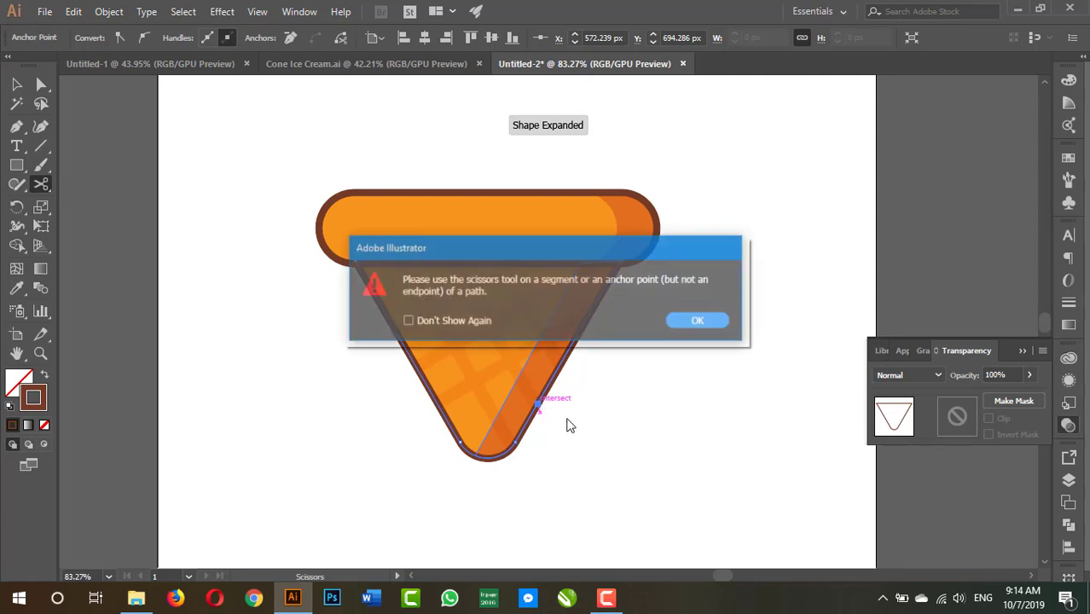
{"action": "key", "text": "Return"}
{"action": "left_click_drag", "start_coordinate": [533, 397], "coordinate": [695, 453]}
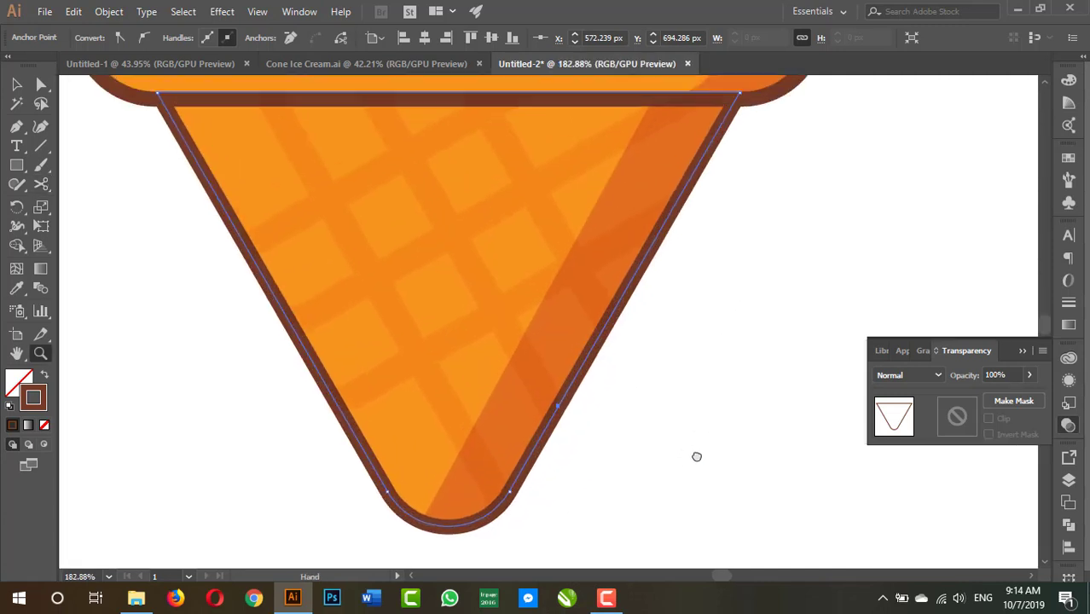
{"action": "left_click", "coordinate": [550, 408]}
{"action": "key", "text": "a"}
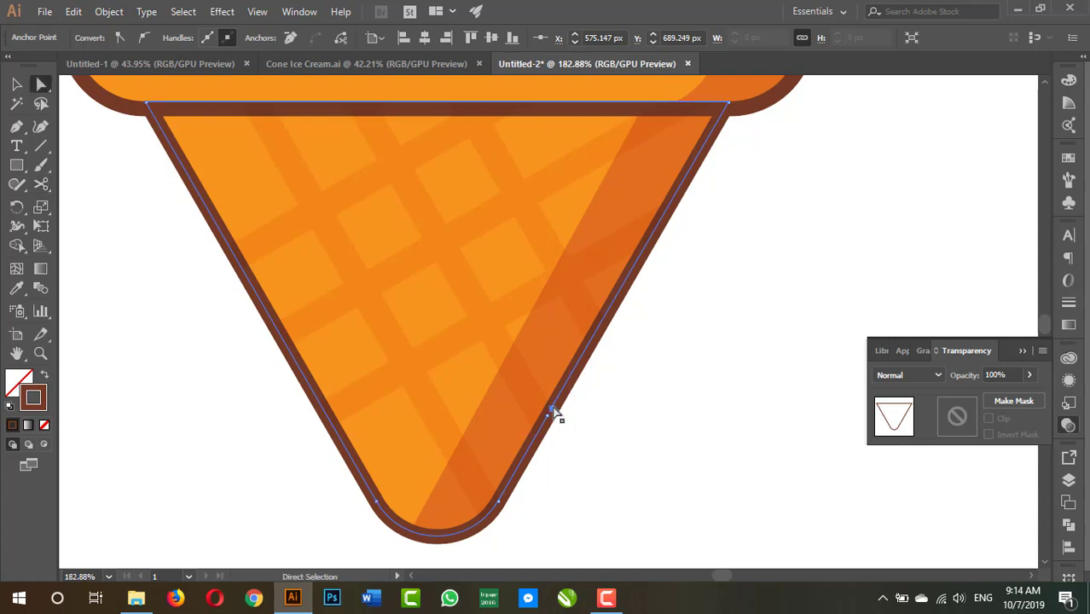
{"action": "left_click_drag", "start_coordinate": [553, 410], "coordinate": [563, 385]}
Cut the right outline again lower down and drag the ends apart, leaving a short dash between gaps
{"action": "left_click", "coordinate": [40, 184]}
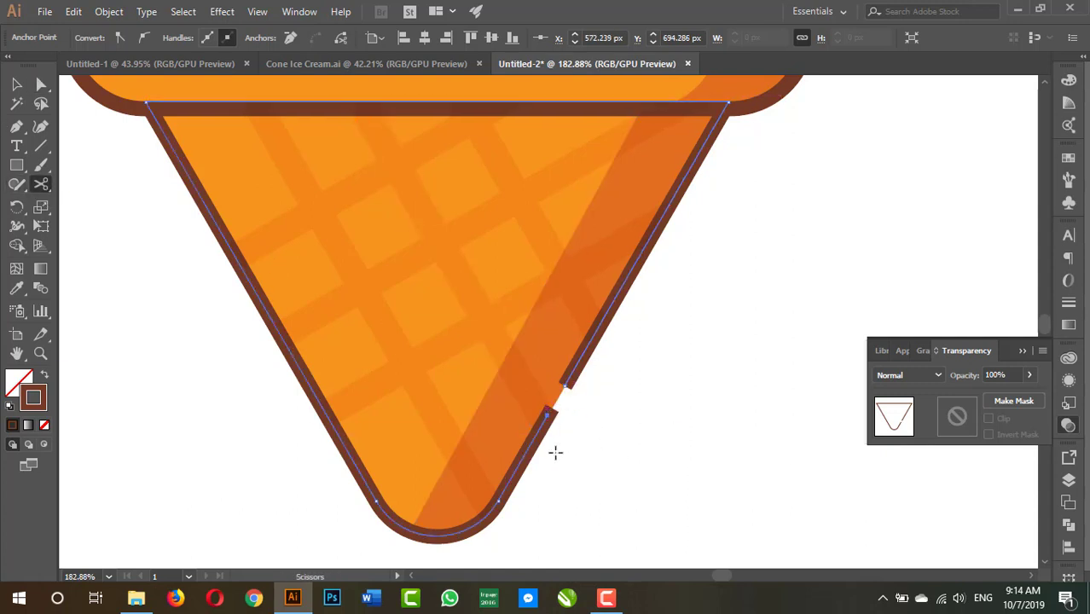
{"action": "left_click", "coordinate": [540, 424]}
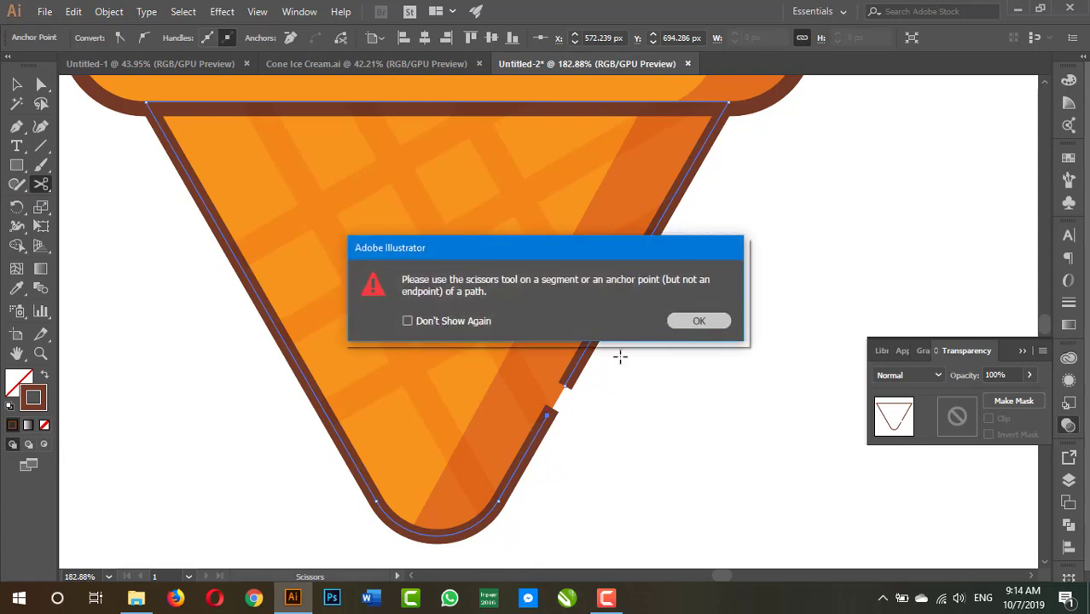
{"action": "key", "text": "Return"}
{"action": "left_click", "coordinate": [544, 419]}
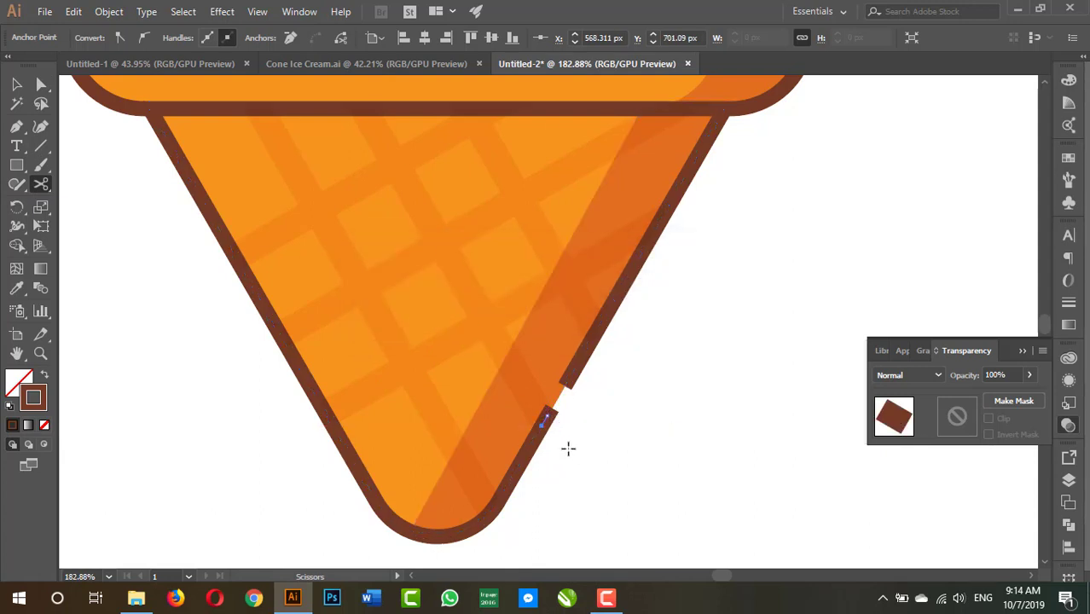
{"action": "key", "text": "a"}
{"action": "left_click", "coordinate": [543, 433]}
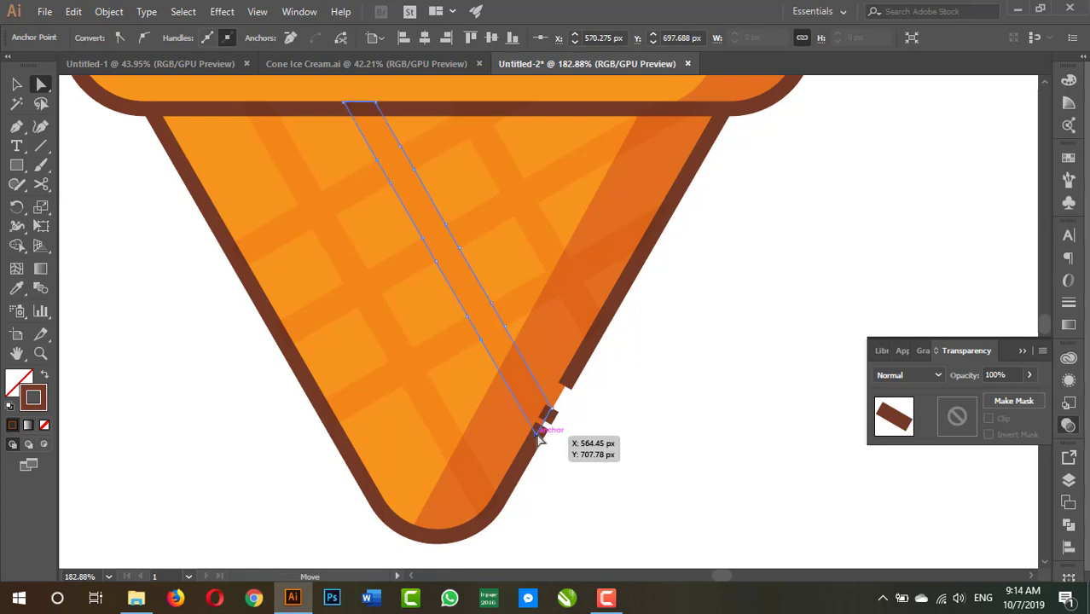
{"action": "left_click", "coordinate": [530, 457]}
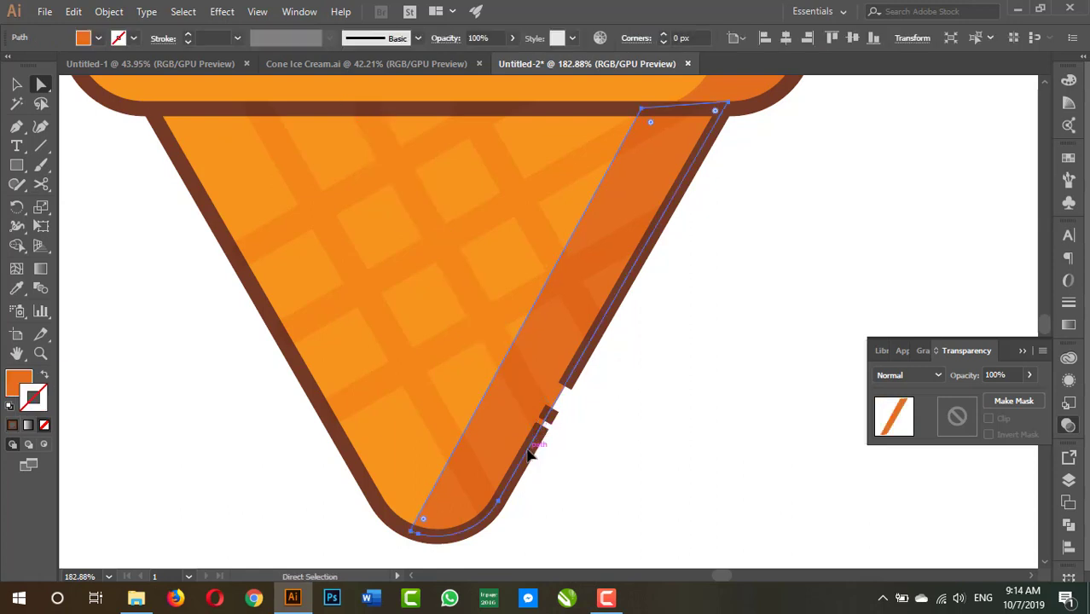
{"action": "left_click", "coordinate": [573, 458]}
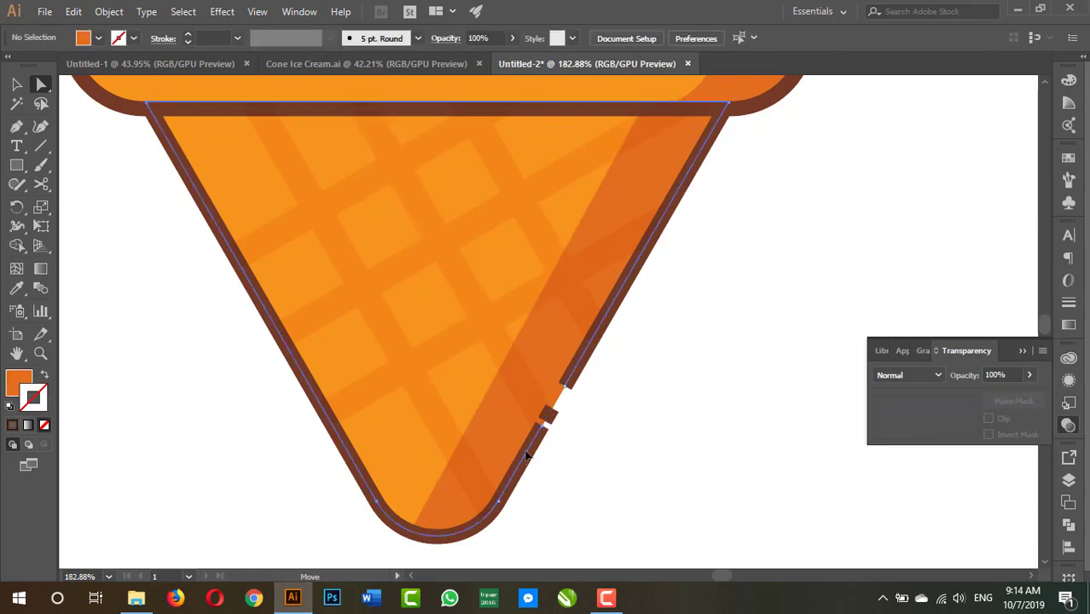
{"action": "left_click", "coordinate": [545, 430]}
{"action": "left_click_drag", "start_coordinate": [545, 433], "coordinate": [540, 443]}
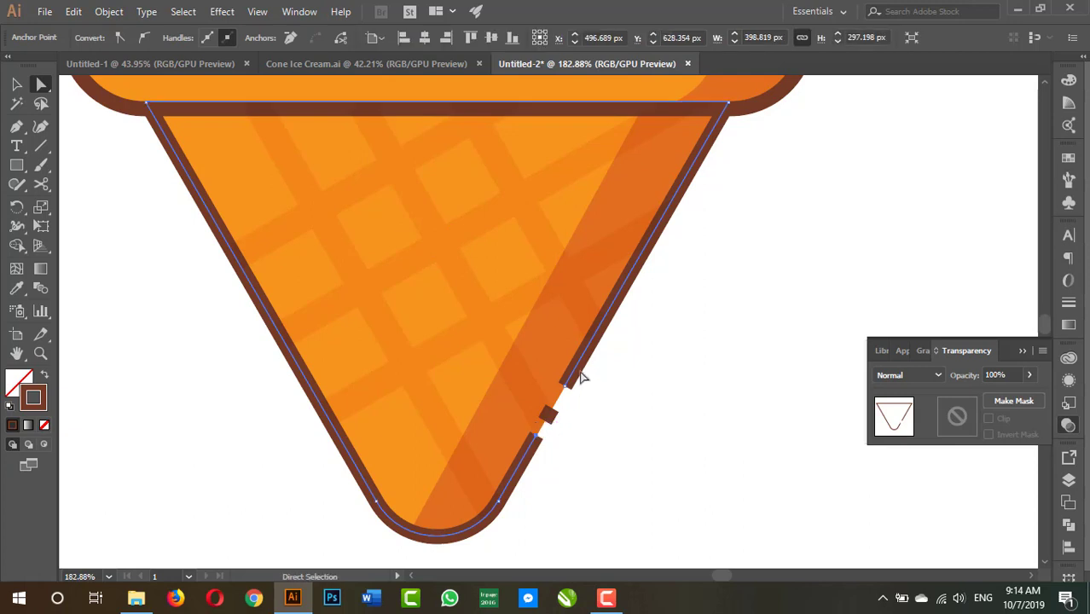
{"action": "left_click_drag", "start_coordinate": [563, 390], "coordinate": [560, 396]}
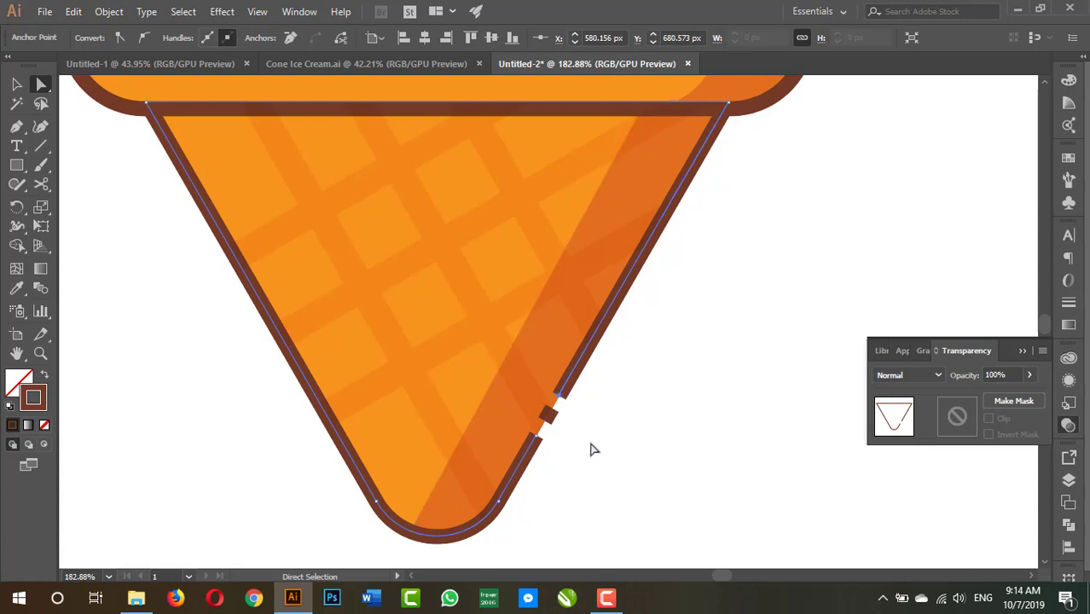
{"action": "key", "text": "v"}
{"action": "left_click", "coordinate": [633, 394]}
Select the waffle grid and lock it with Object > Lock > Selection
{"action": "left_click_drag", "start_coordinate": [589, 416], "coordinate": [645, 432]}
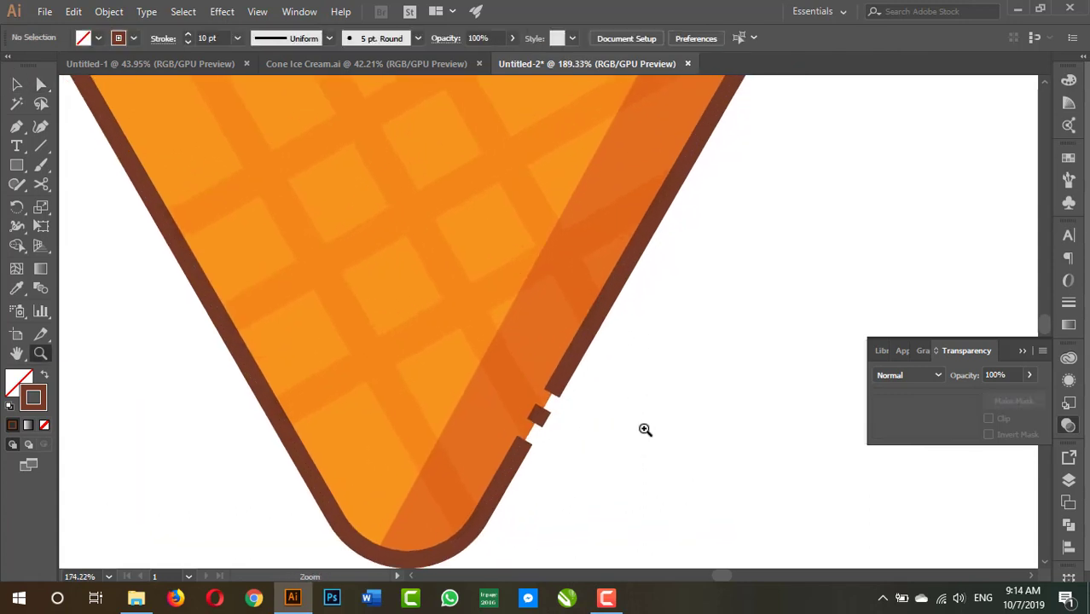
{"action": "left_click_drag", "start_coordinate": [573, 401], "coordinate": [559, 428]}
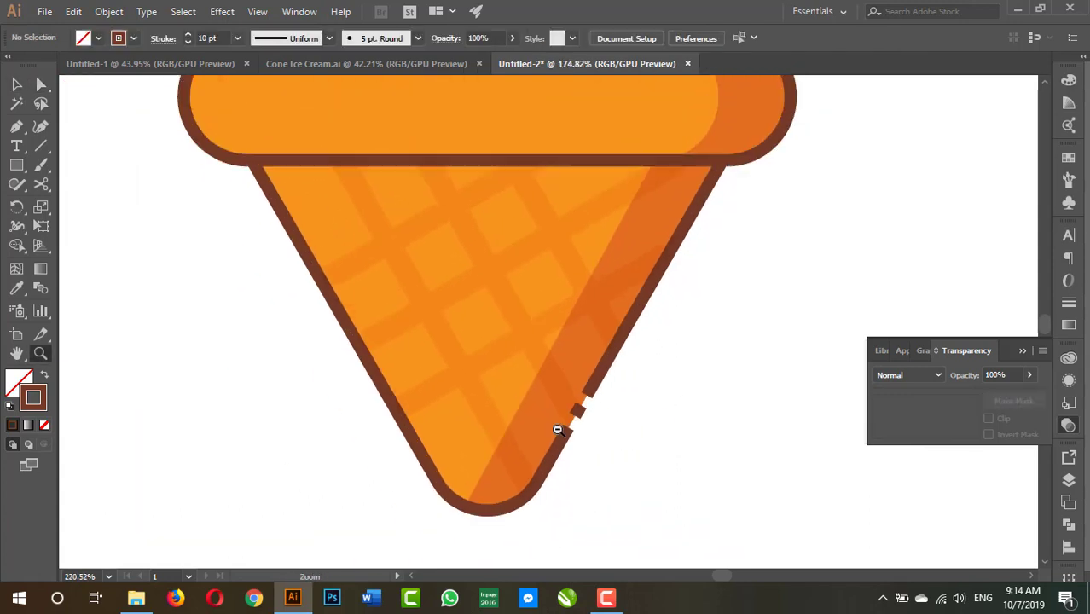
{"action": "left_click", "coordinate": [595, 394]}
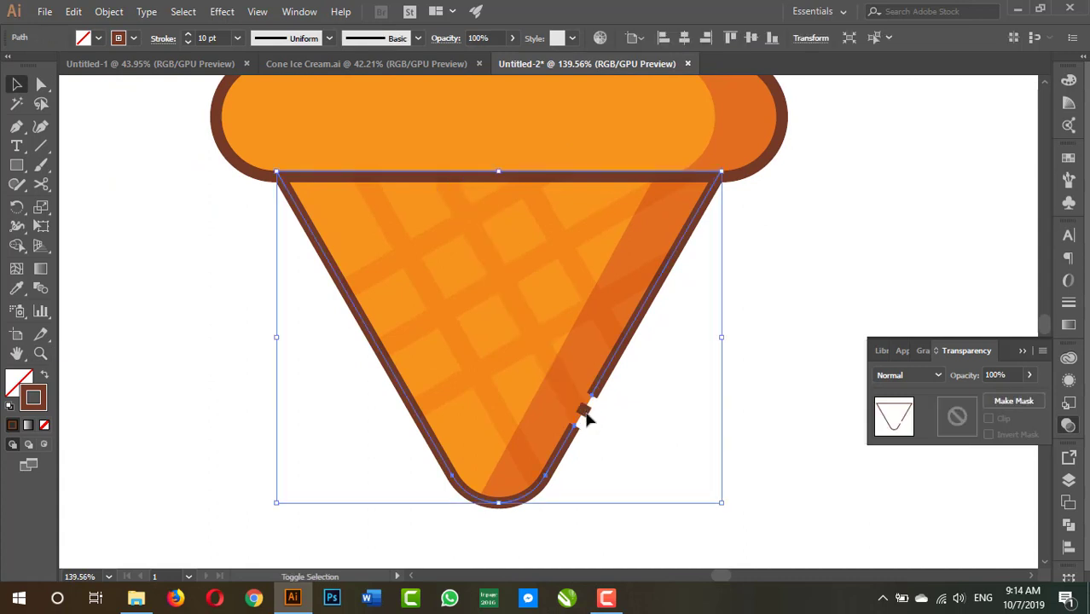
{"action": "left_click", "coordinate": [508, 356]}
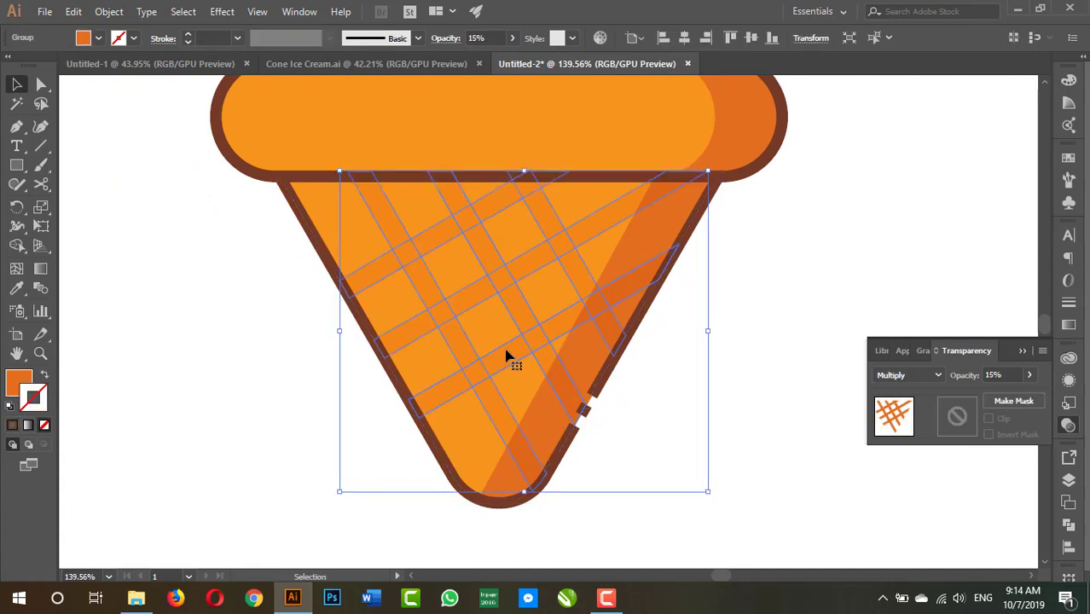
{"action": "left_click", "coordinate": [105, 12]}
{"action": "mouse_move", "coordinate": [168, 87]}
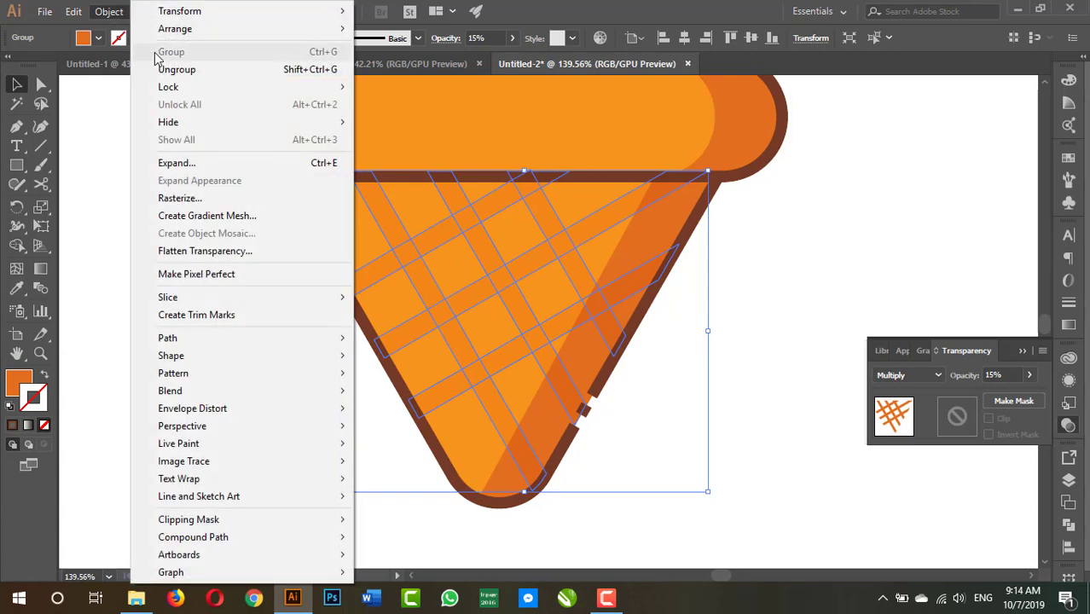
{"action": "left_click", "coordinate": [395, 88]}
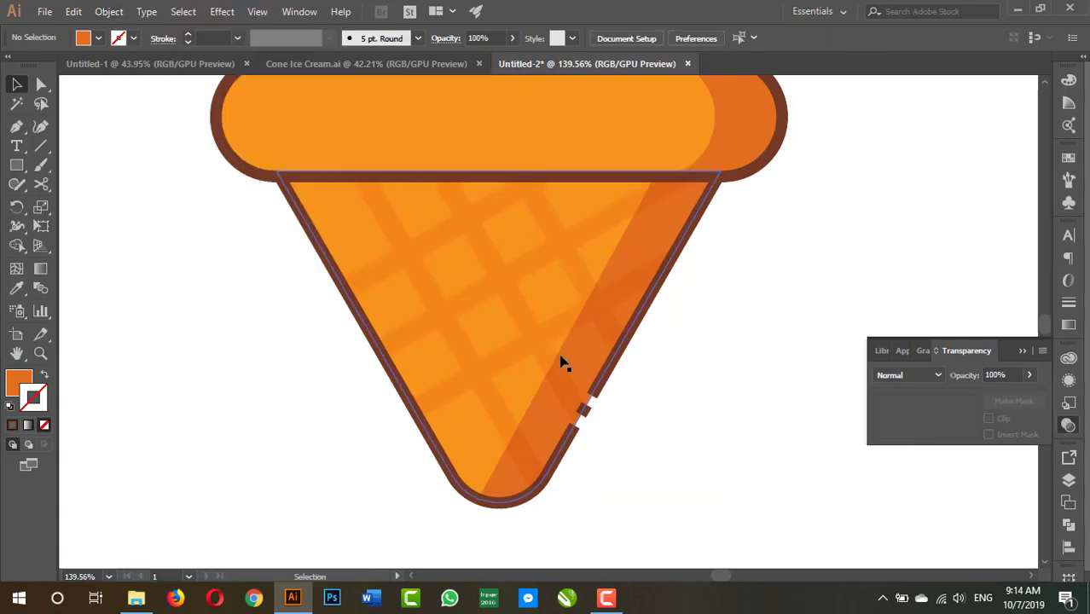
Lock the dark-orange shading stripe and the cone's orange fill together
{"action": "left_click", "coordinate": [588, 362]}
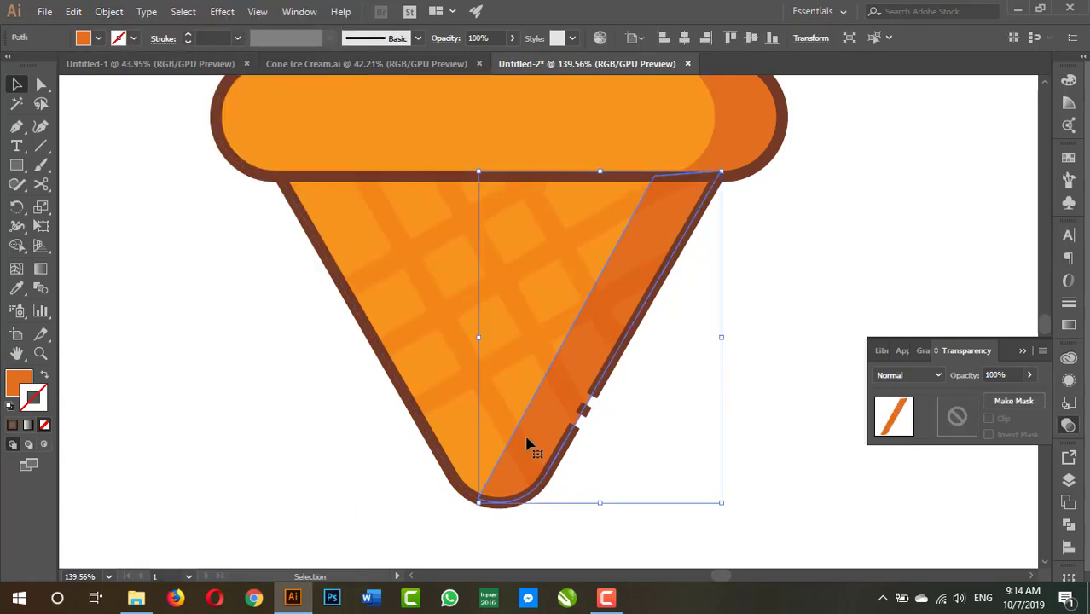
{"action": "left_click", "coordinate": [457, 438], "text": "shift"}
{"action": "left_click", "coordinate": [108, 12]}
{"action": "mouse_move", "coordinate": [168, 86]}
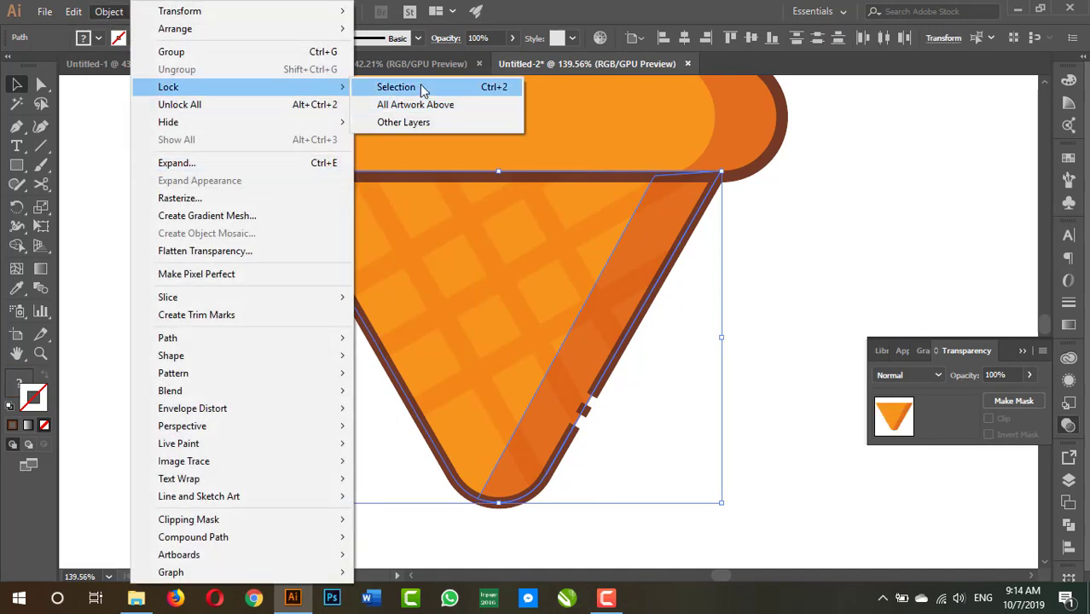
{"action": "left_click", "coordinate": [420, 88]}
{"action": "left_click", "coordinate": [574, 450]}
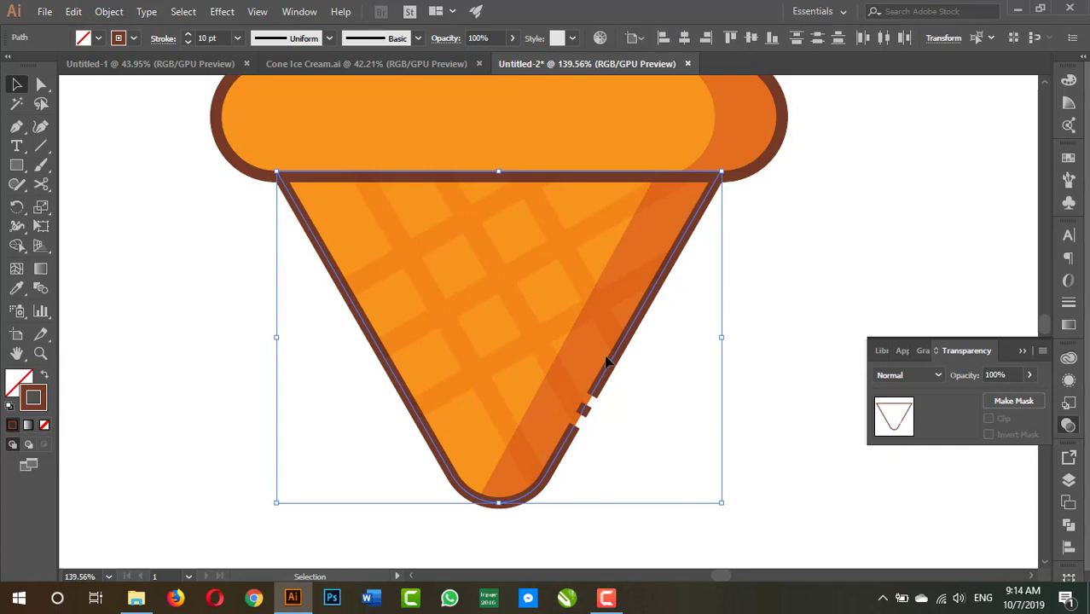
Give the cone's brown outline Round Join and Round Cap in the Stroke panel
{"action": "left_click", "coordinate": [163, 38]}
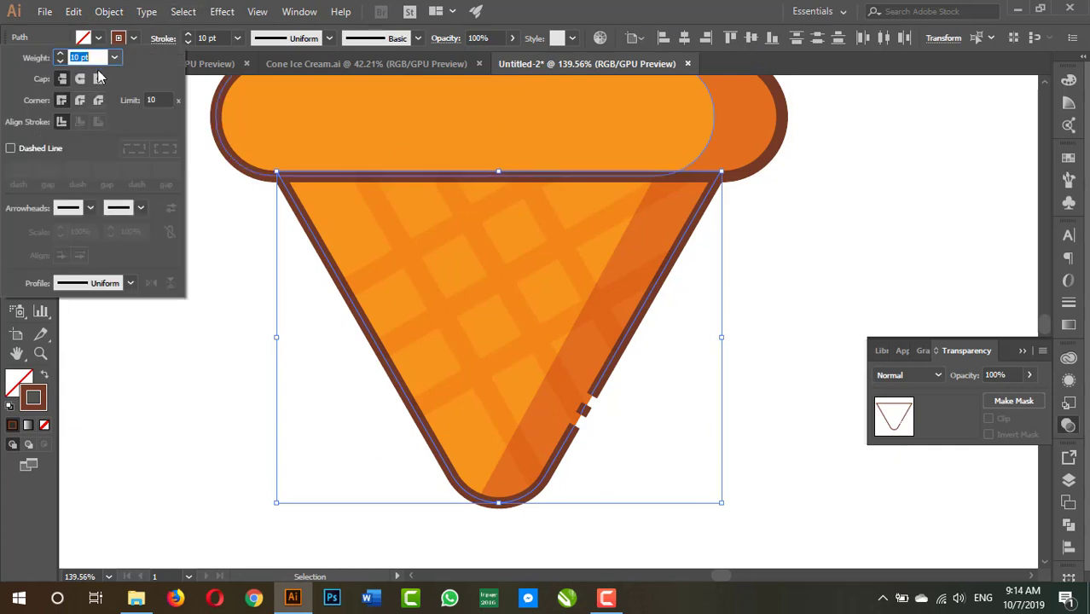
{"action": "left_click", "coordinate": [80, 101]}
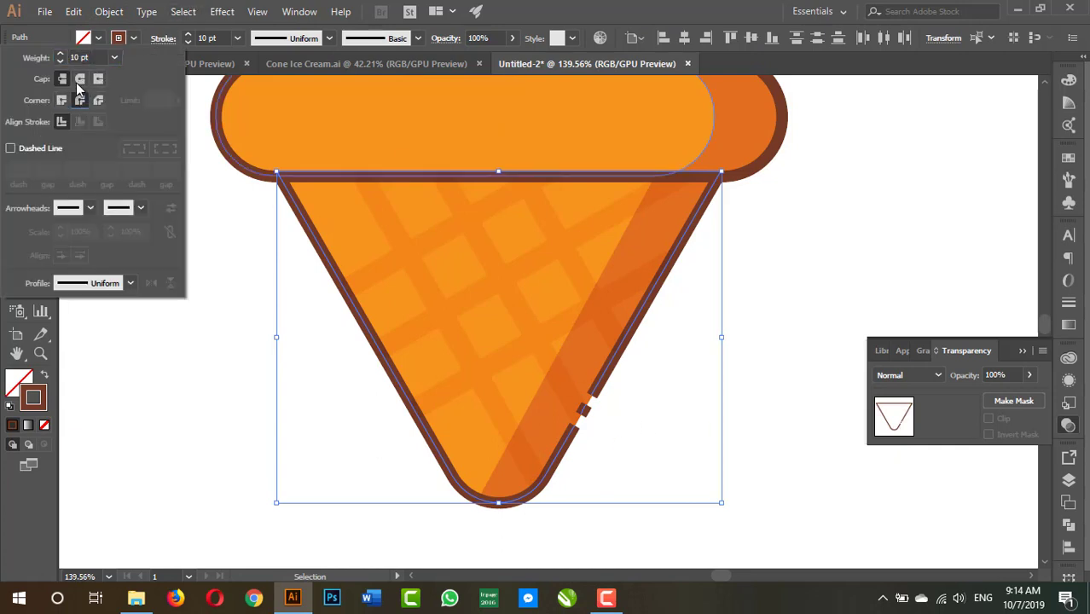
{"action": "left_click", "coordinate": [79, 79]}
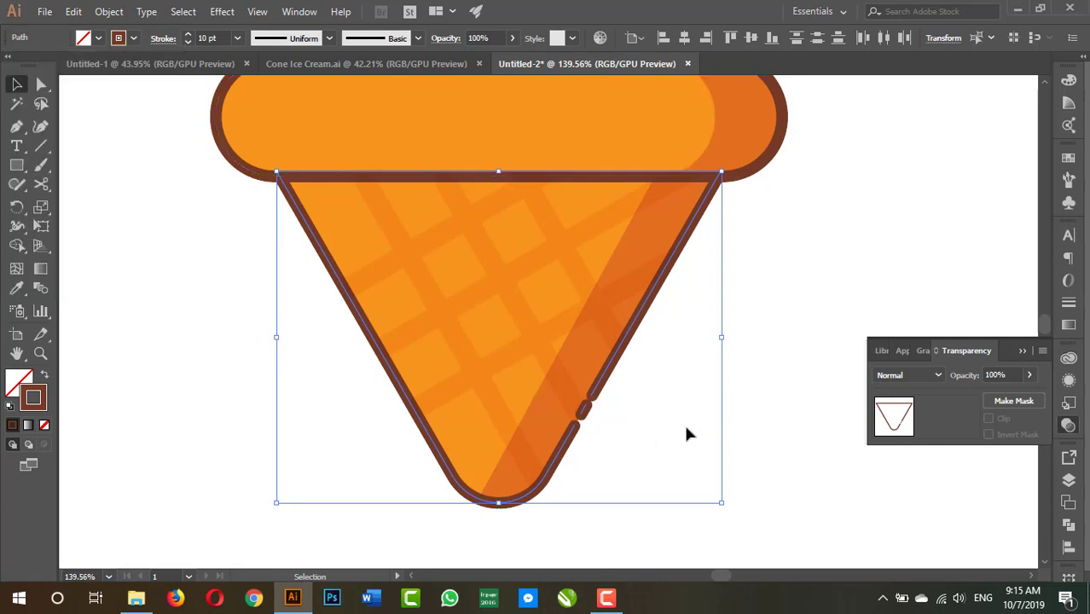
Adjust the outline's end anchors at the lower-right gap, then zoom back out to the whole cone
{"action": "left_click_drag", "start_coordinate": [699, 439], "coordinate": [749, 391]}
{"action": "key", "text": "a"}
{"action": "key", "text": "ctrl+shift+a"}
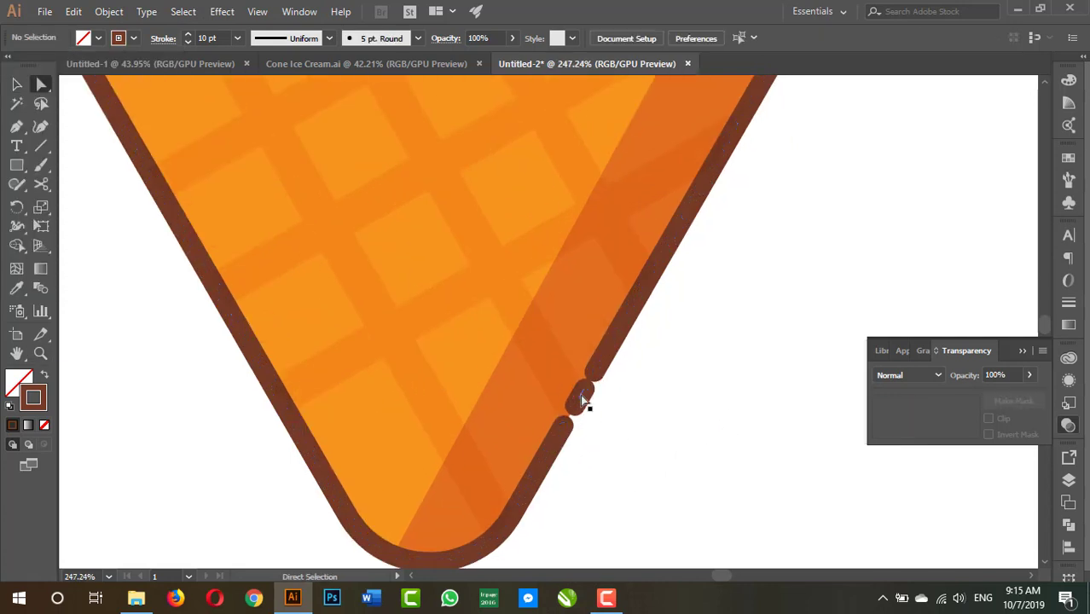
{"action": "left_click_drag", "start_coordinate": [583, 400], "coordinate": [580, 398]}
{"action": "scroll", "coordinate": [665, 346], "scroll_direction": "down", "scroll_amount": 1}
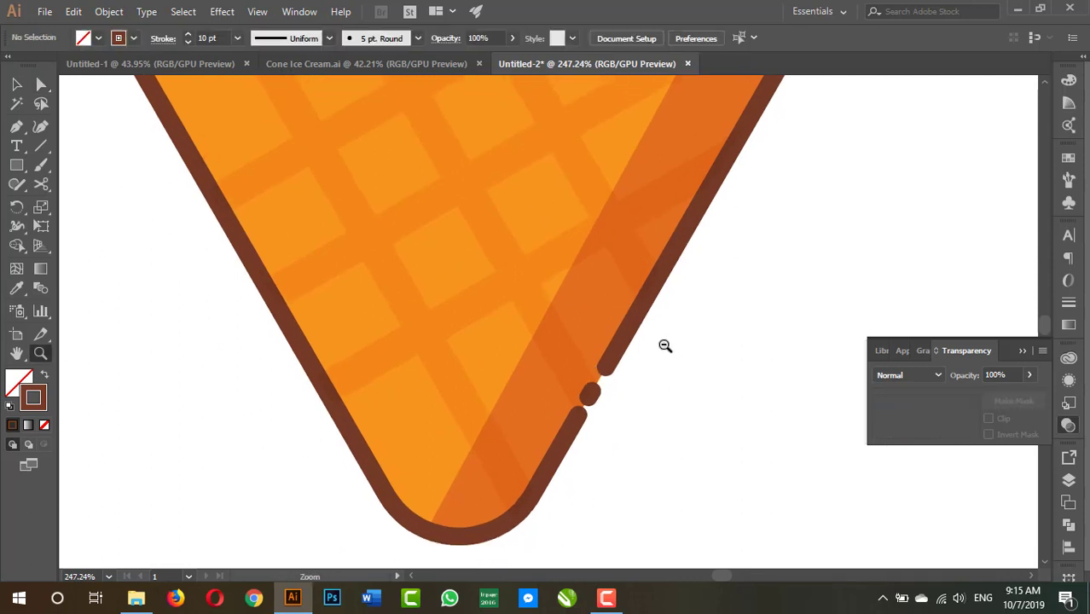
{"action": "scroll", "coordinate": [665, 345], "scroll_direction": "down", "scroll_amount": 1}
{"action": "key", "text": "v"}
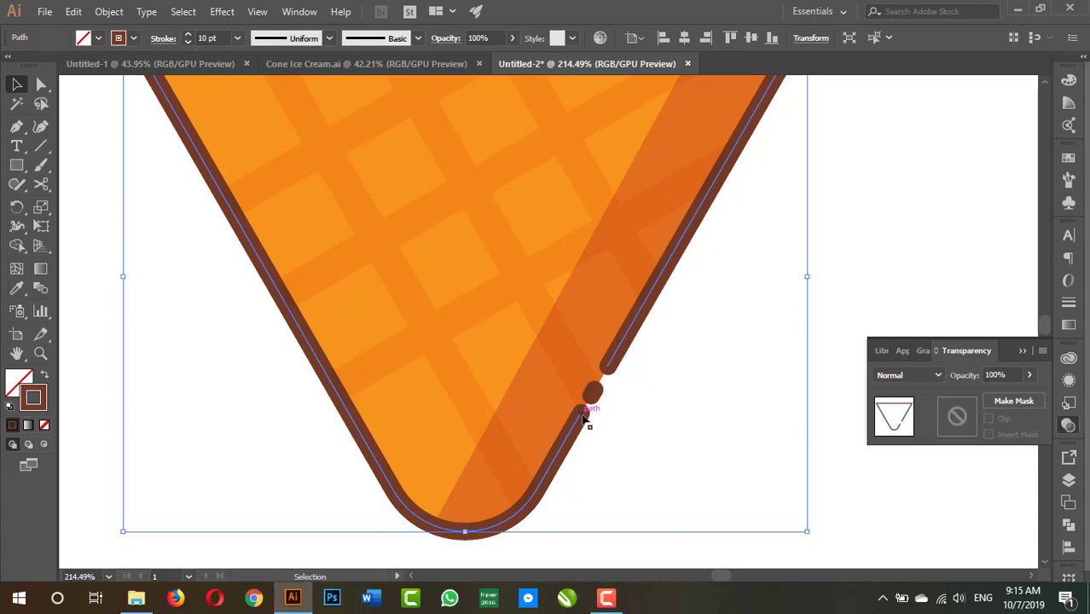
{"action": "key", "text": "a"}
{"action": "left_click", "coordinate": [582, 417]}
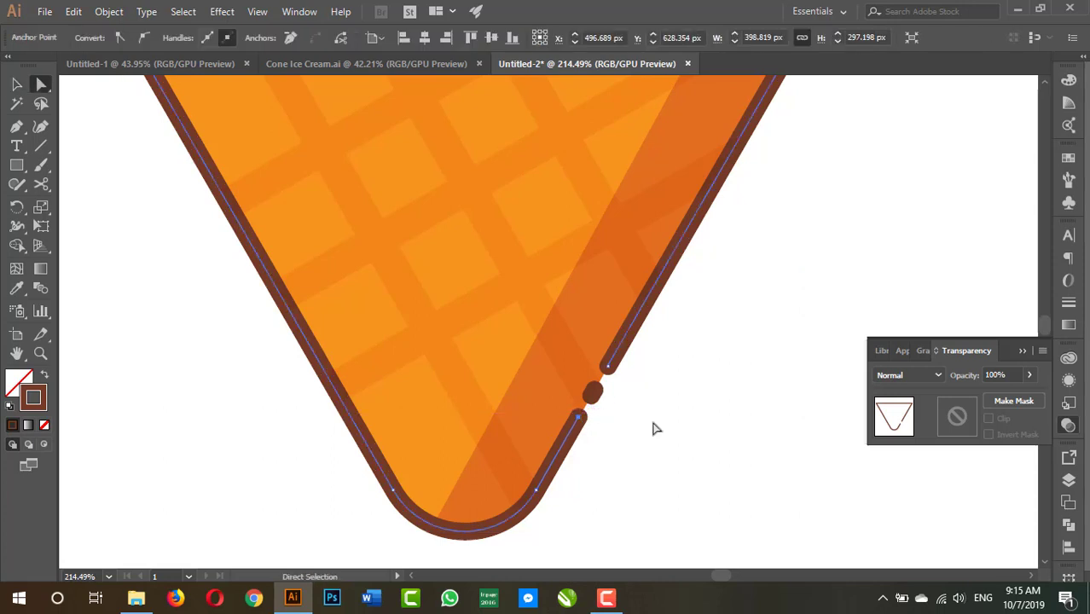
{"action": "left_click", "coordinate": [655, 428]}
{"action": "key", "text": "z"}
{"action": "mouse_move", "coordinate": [704, 314]}
{"action": "left_mouse_down"}
{"action": "mouse_move", "coordinate": [513, 370]}
{"action": "mouse_move", "coordinate": [730, 438]}
{"action": "mouse_move", "coordinate": [489, 301]}
{"action": "mouse_move", "coordinate": [431, 357]}
{"action": "mouse_move", "coordinate": [503, 399]}
{"action": "left_mouse_up"}
Scissor-cut the cone's left outline near the top
{"action": "key", "text": "v"}
{"action": "left_click", "coordinate": [40, 184]}
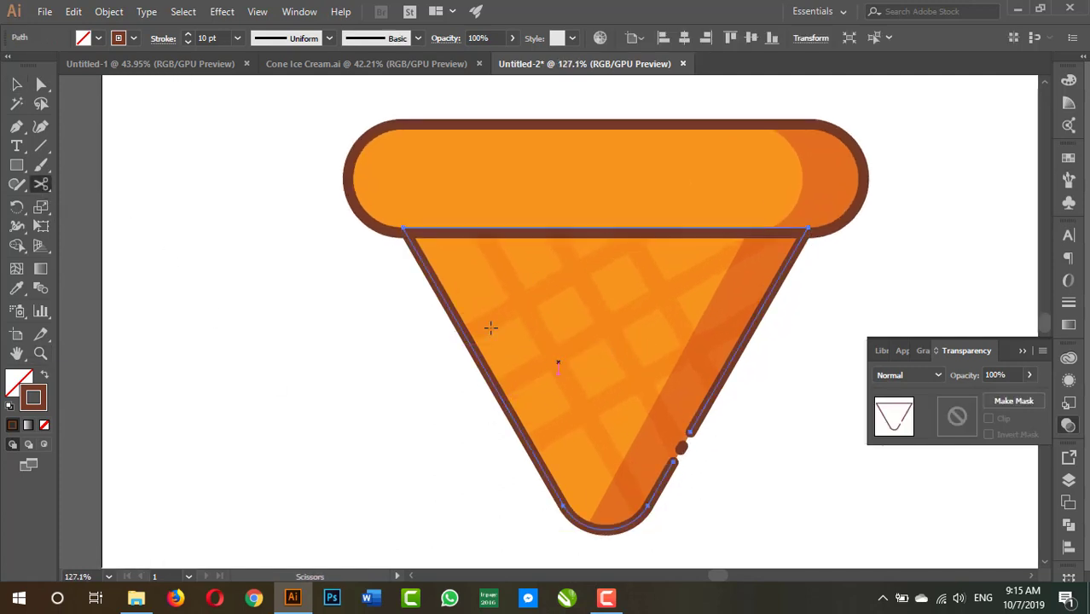
{"action": "left_click", "coordinate": [443, 299]}
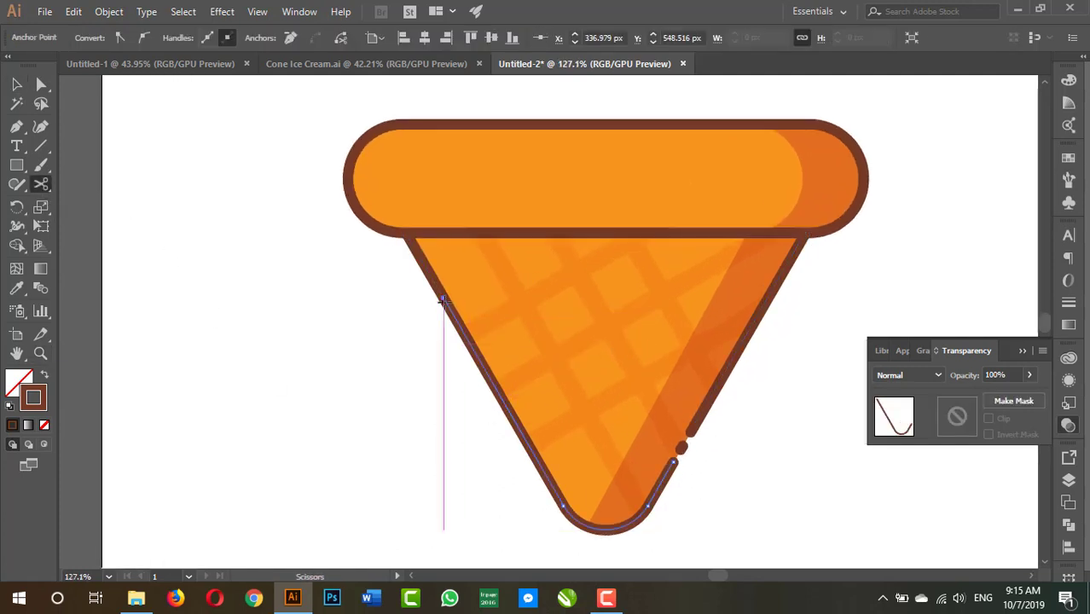
{"action": "left_click", "coordinate": [443, 300]}
{"action": "left_click", "coordinate": [698, 322]}
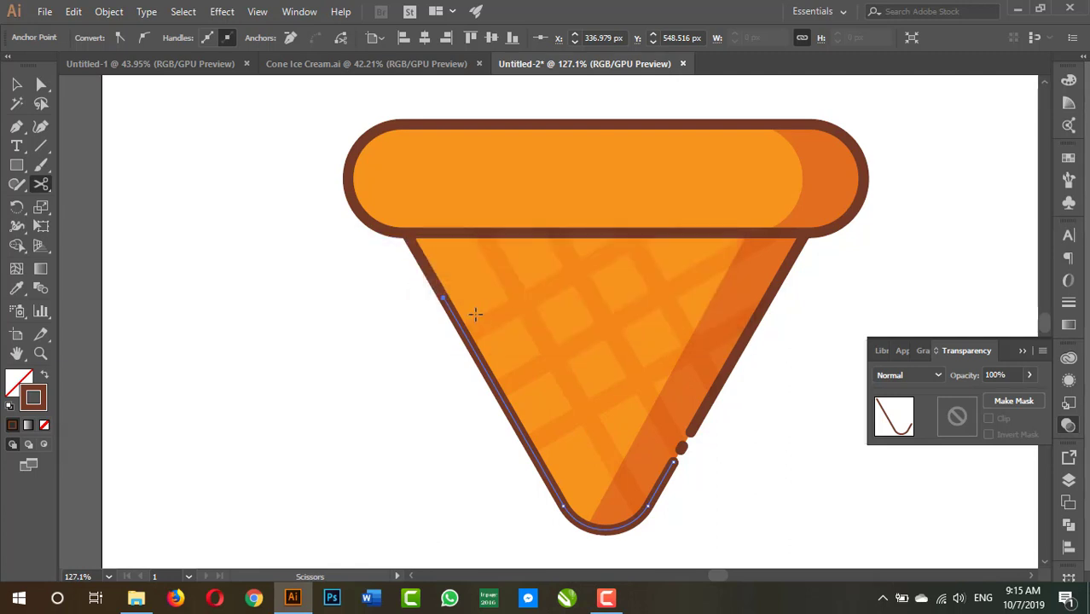
{"action": "left_click_drag", "start_coordinate": [444, 300], "coordinate": [613, 397]}
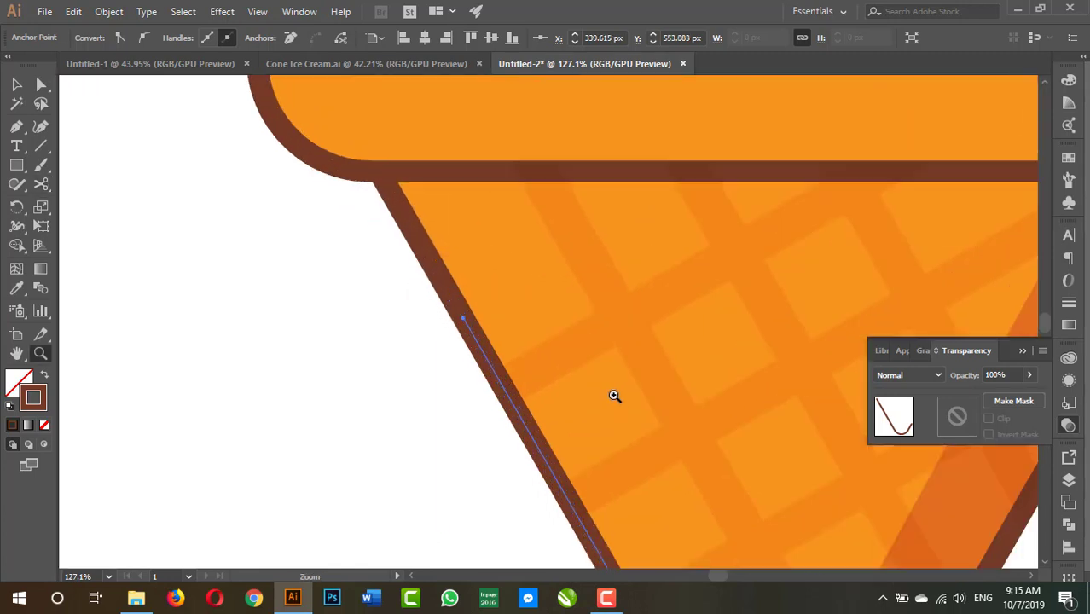
Drag the cut end of the left outline to open a gap, leaving a small rounded dot
{"action": "key", "text": "a"}
{"action": "mouse_move", "coordinate": [443, 296]}
{"action": "left_mouse_down"}
{"action": "mouse_move", "coordinate": [486, 354]}
{"action": "mouse_move", "coordinate": [452, 300]}
{"action": "left_mouse_up"}
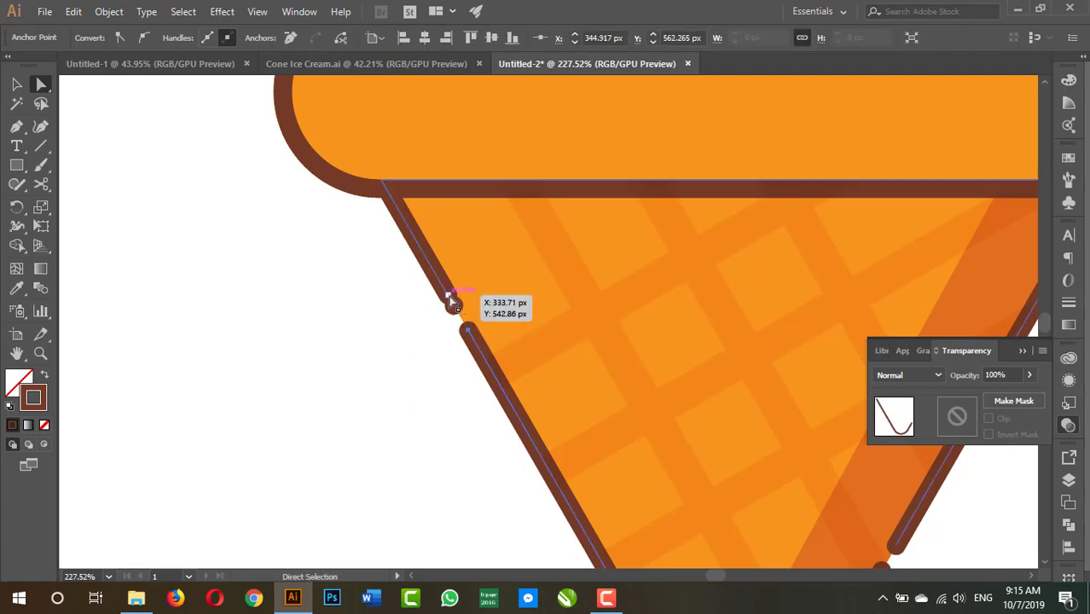
{"action": "left_click_drag", "start_coordinate": [447, 294], "coordinate": [444, 290]}
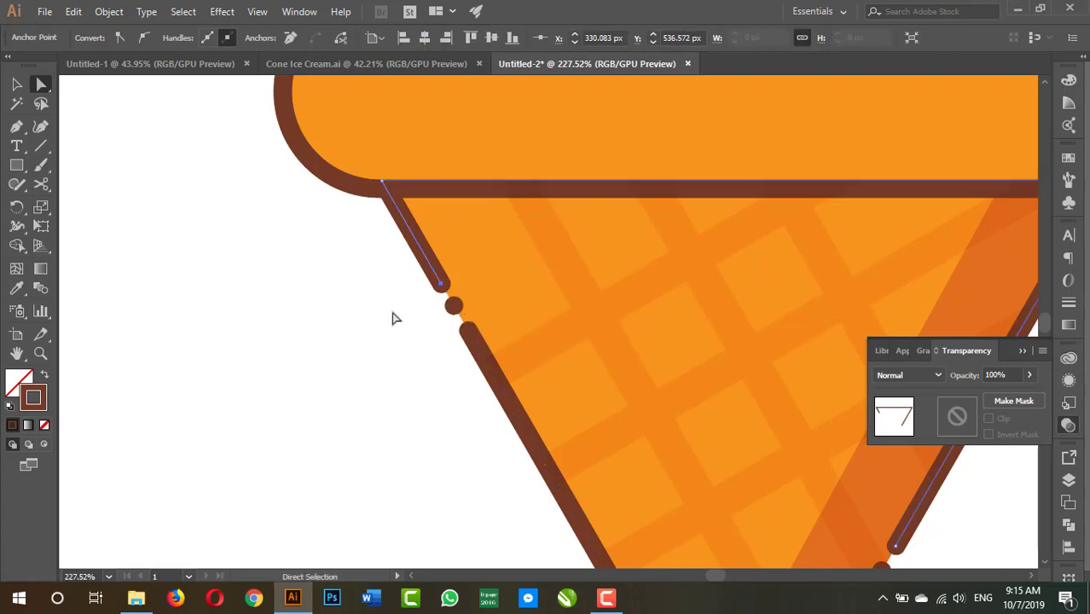
{"action": "left_click", "coordinate": [395, 318]}
{"action": "key", "text": "z"}
{"action": "scroll", "coordinate": [576, 372], "scroll_direction": "down", "scroll_amount": 3}
{"action": "scroll", "coordinate": [645, 292], "scroll_direction": "up", "scroll_amount": 1}
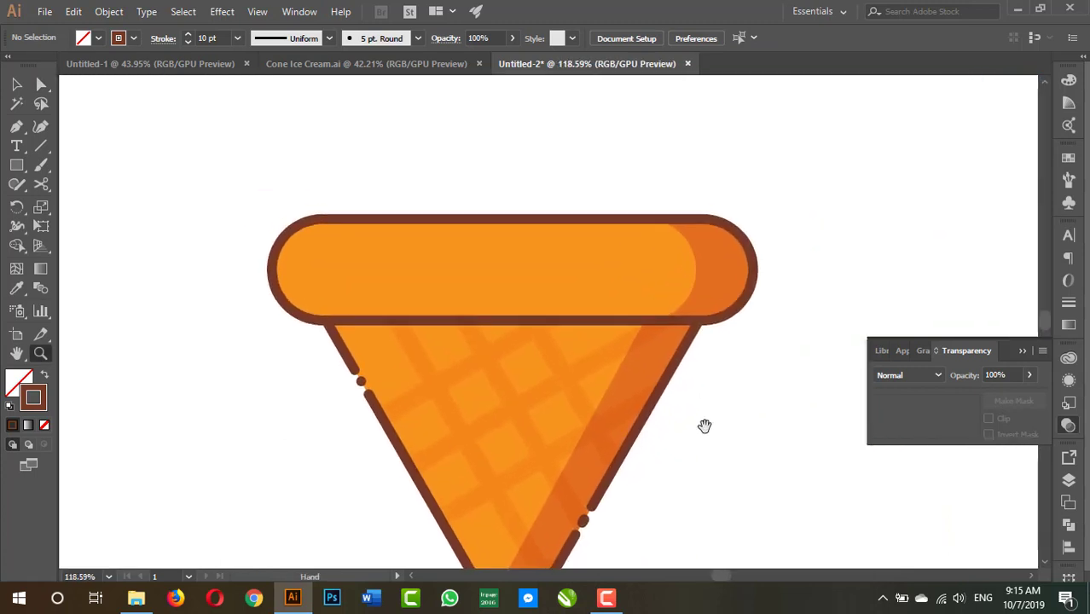
Lock the orange pill fill and its darker right-end shading
{"action": "key", "text": "v"}
{"action": "left_click", "coordinate": [554, 231]}
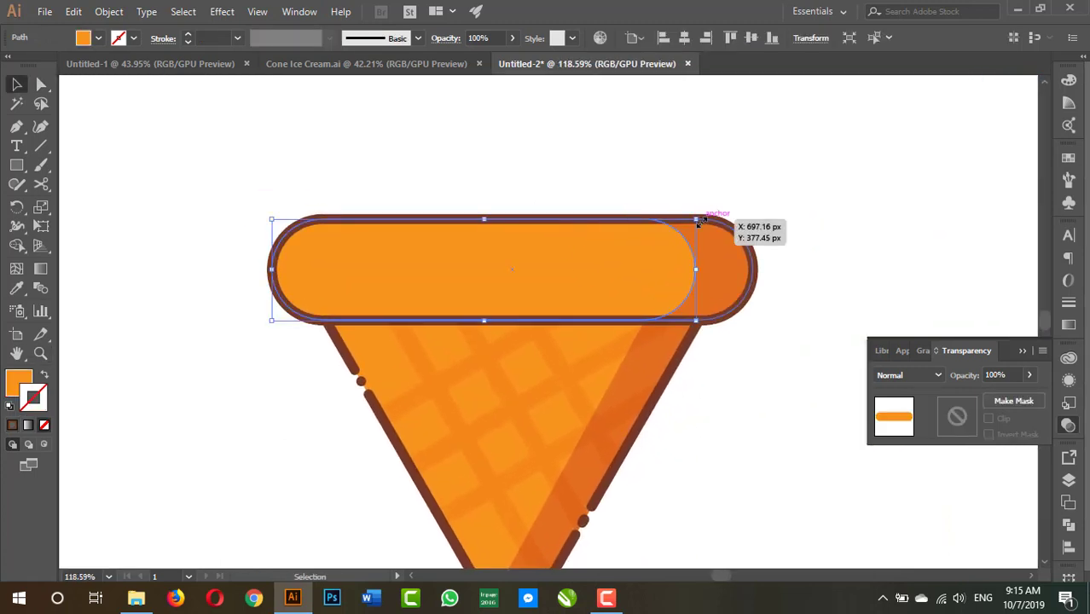
{"action": "left_click", "coordinate": [718, 280], "text": "shift"}
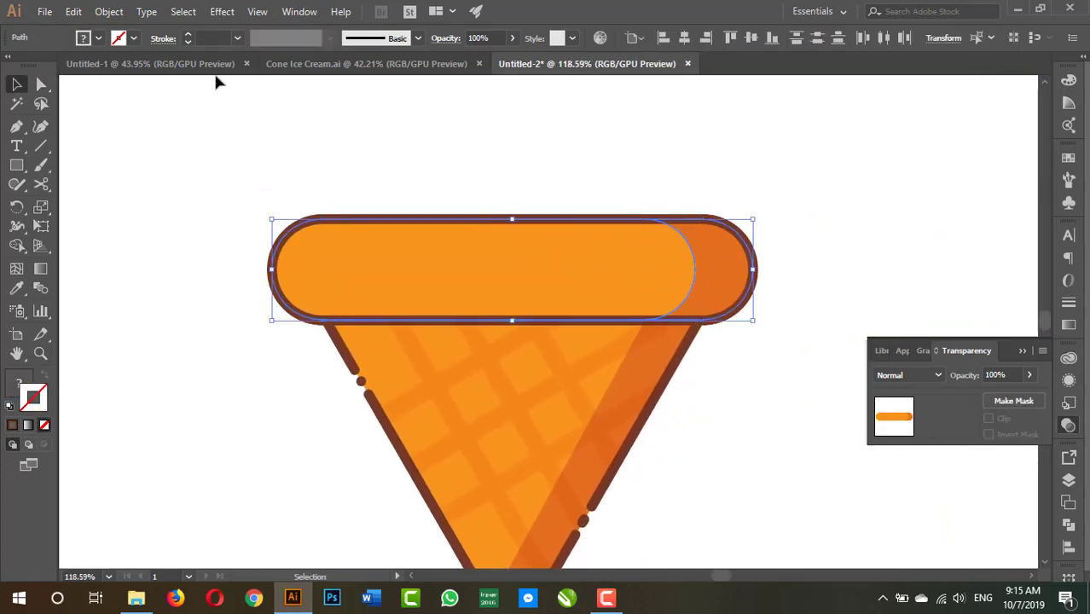
{"action": "left_click", "coordinate": [109, 12]}
{"action": "mouse_move", "coordinate": [168, 87]}
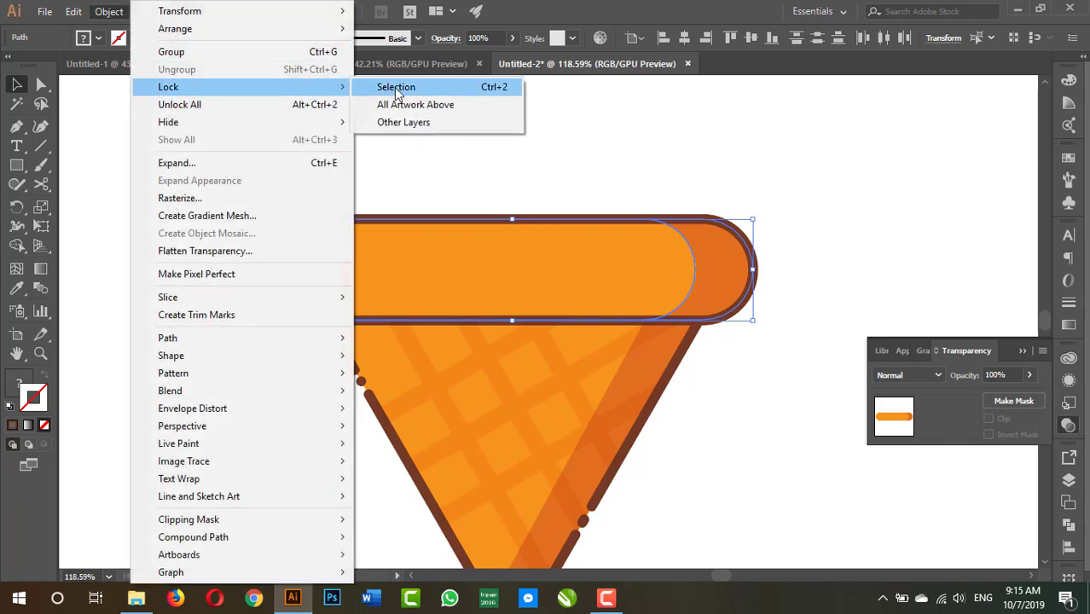
{"action": "left_click", "coordinate": [395, 87]}
Cut the brown rounded outline at its top edge near the left and its bottom edge near the right
{"action": "key", "text": "z"}
{"action": "left_click_drag", "start_coordinate": [540, 214], "coordinate": [597, 258]}
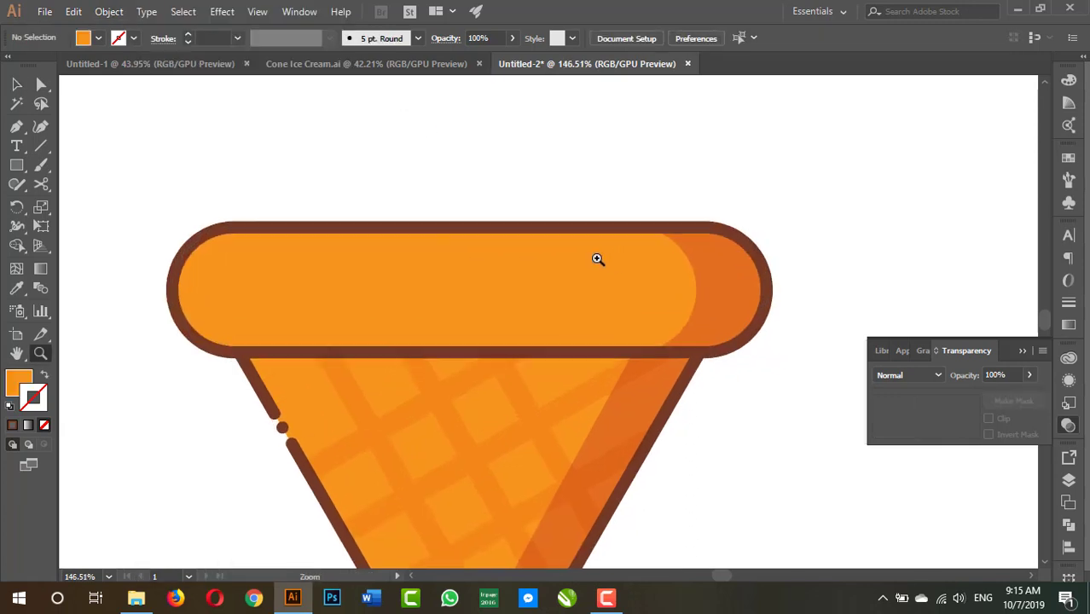
{"action": "key", "text": "v"}
{"action": "left_click", "coordinate": [269, 232]}
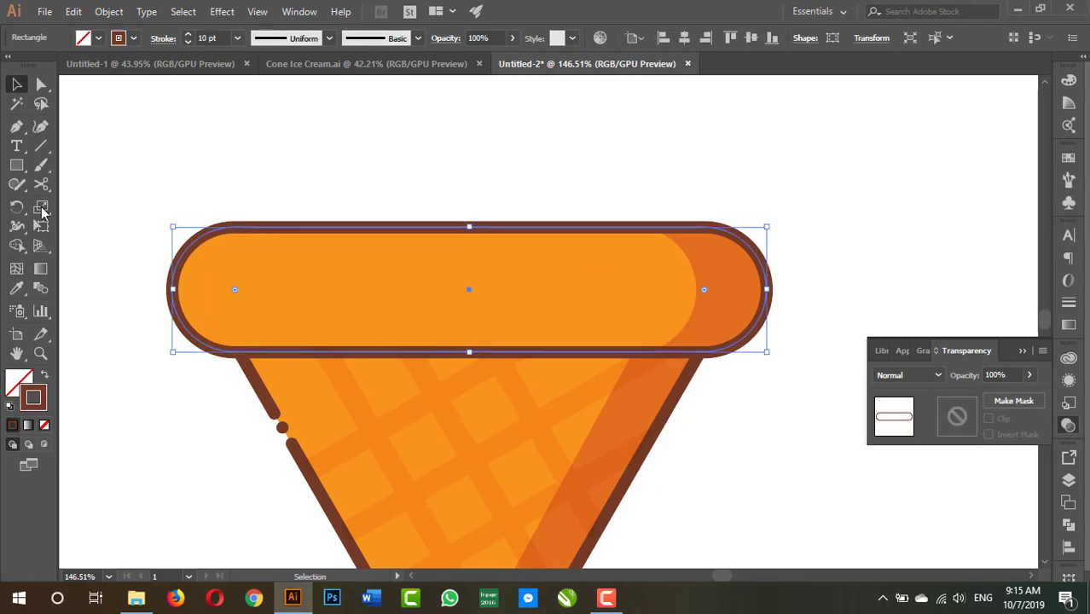
{"action": "left_click", "coordinate": [41, 186]}
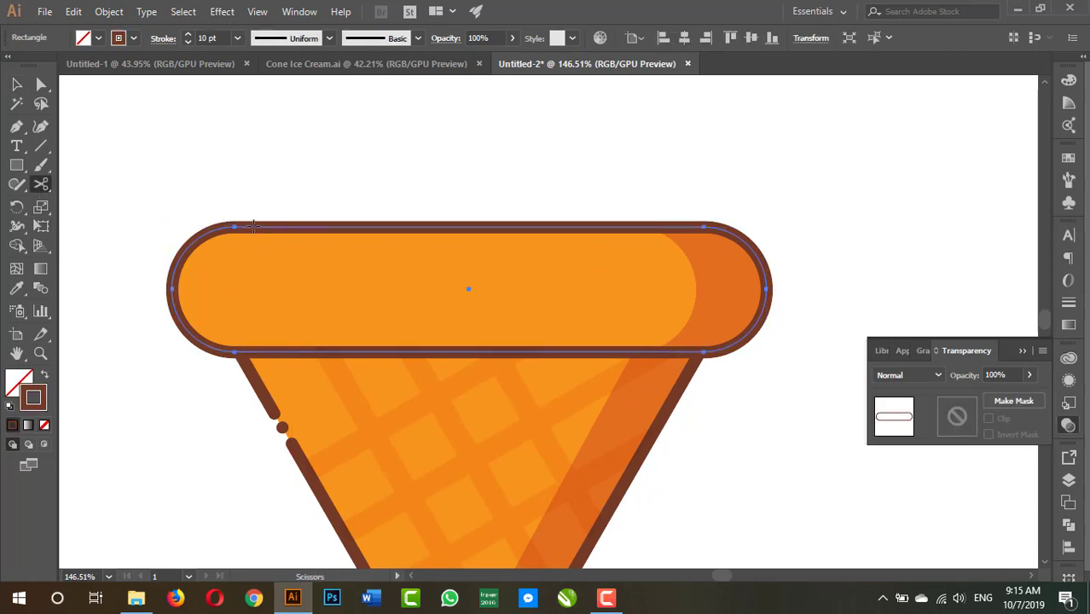
{"action": "left_click", "coordinate": [255, 226]}
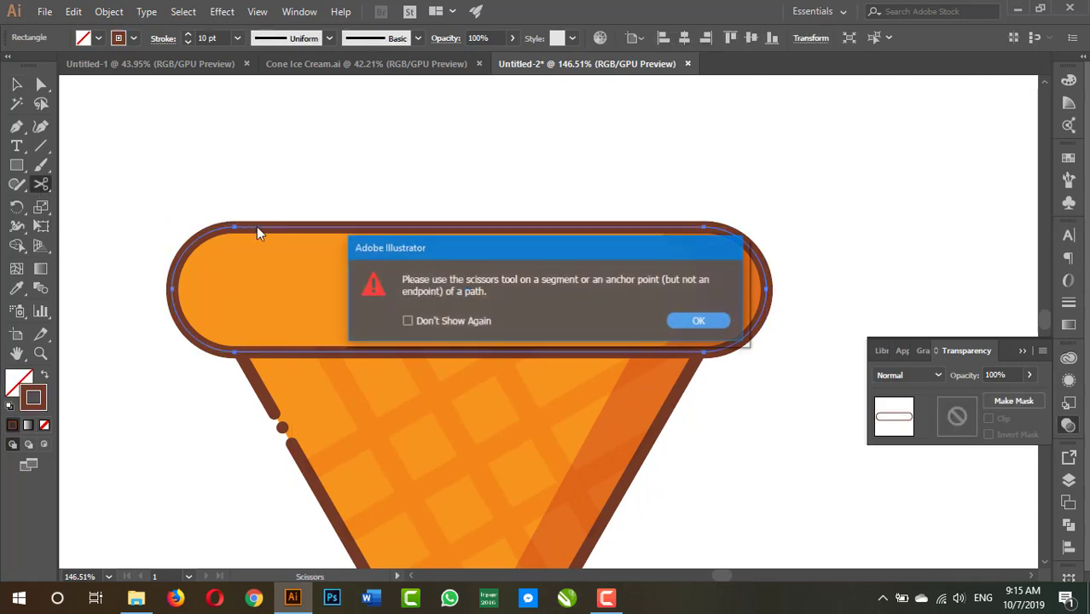
{"action": "left_click", "coordinate": [692, 325]}
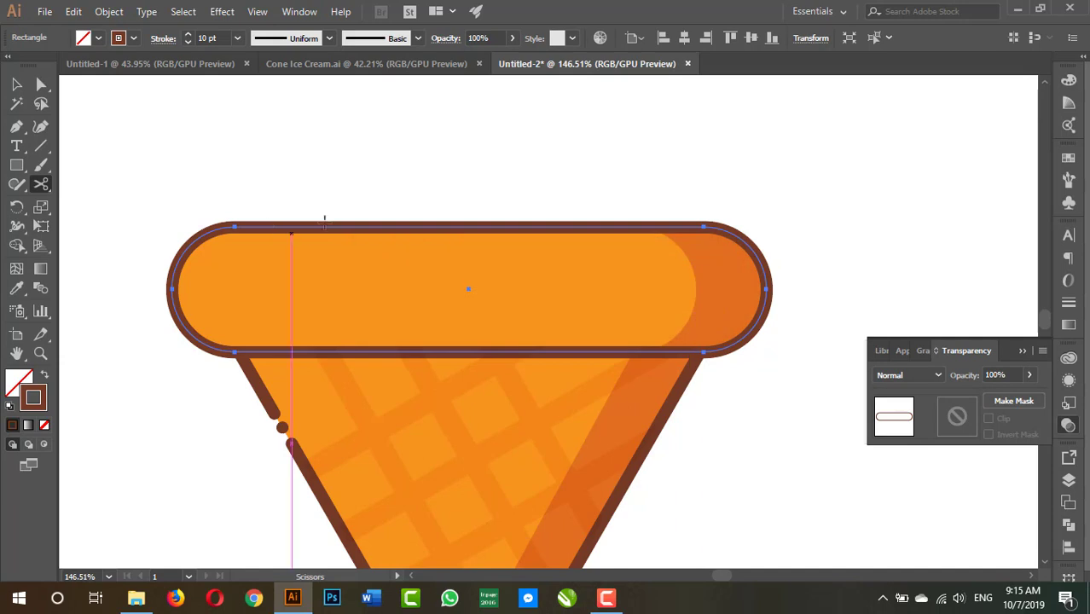
{"action": "left_click", "coordinate": [261, 226]}
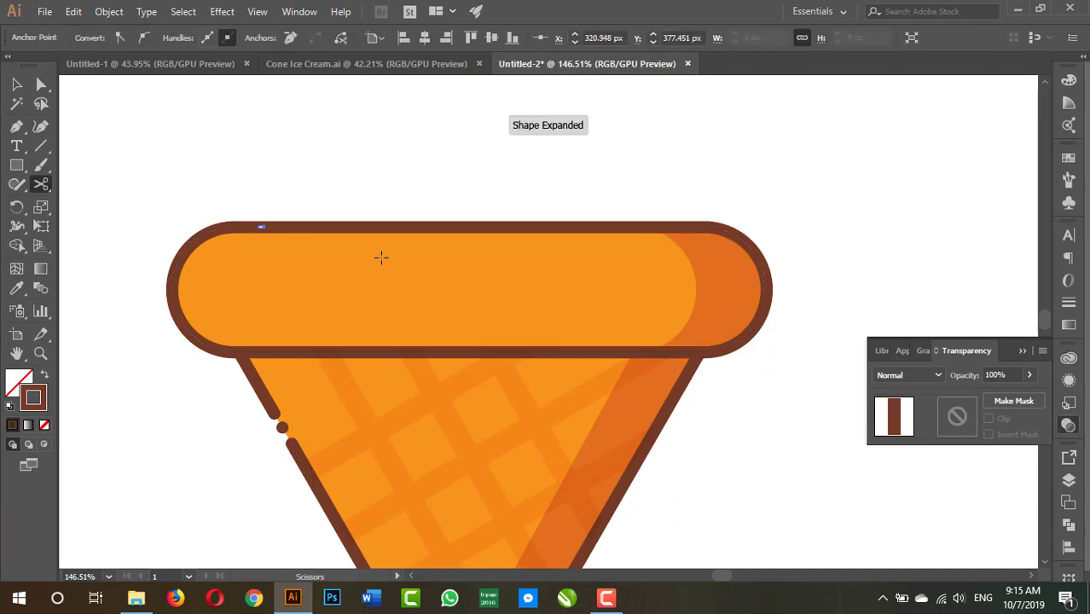
{"action": "left_click", "coordinate": [621, 352]}
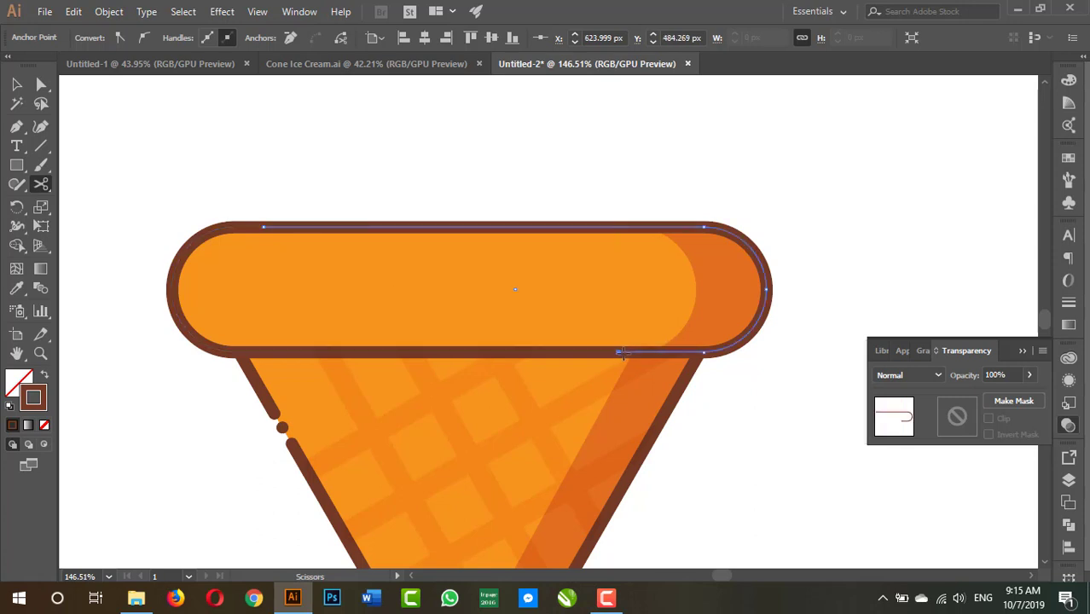
Drag the top-edge cut end left to open a small gap, then check the outline's left and right pieces
{"action": "key", "text": "v"}
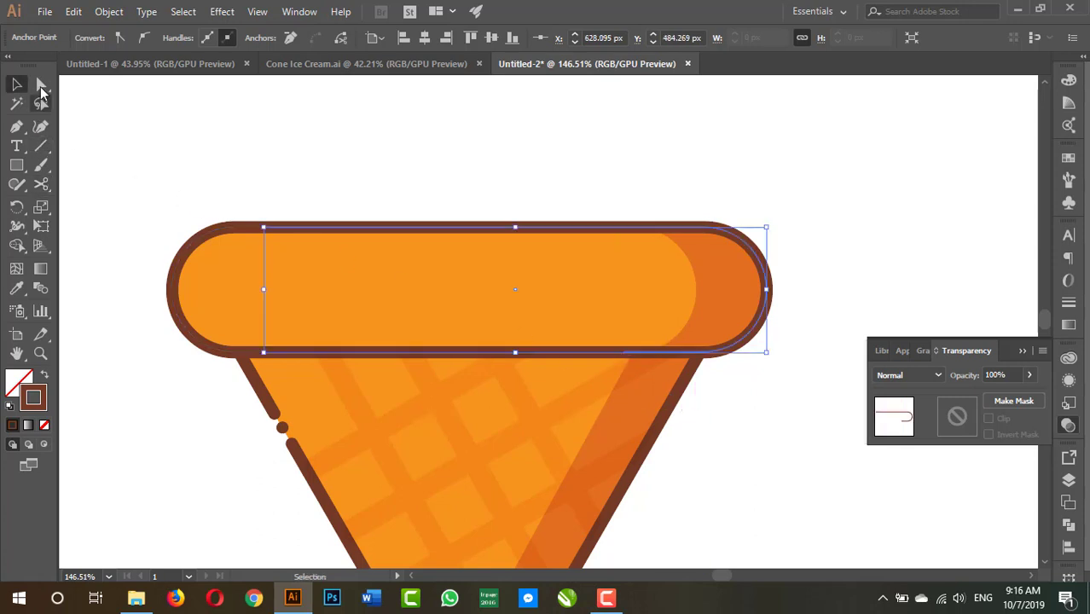
{"action": "left_click", "coordinate": [41, 86]}
{"action": "mouse_move", "coordinate": [264, 228]}
{"action": "left_mouse_down"}
{"action": "mouse_move", "coordinate": [271, 235]}
{"action": "mouse_move", "coordinate": [255, 228]}
{"action": "left_mouse_up"}
{"action": "left_click", "coordinate": [256, 228]}
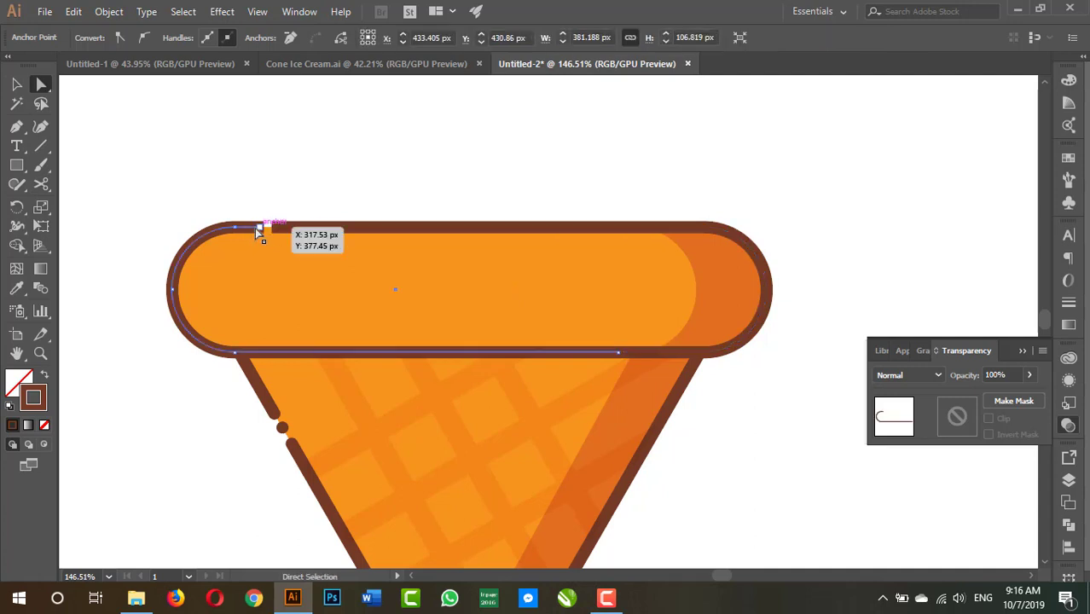
{"action": "key", "text": "v"}
{"action": "left_click", "coordinate": [280, 230]}
Shorten the left outline piece at the top-left cut to open a second gap
{"action": "scroll", "coordinate": [273, 239], "scroll_direction": "up", "scroll_amount": 3, "text": "alt"}
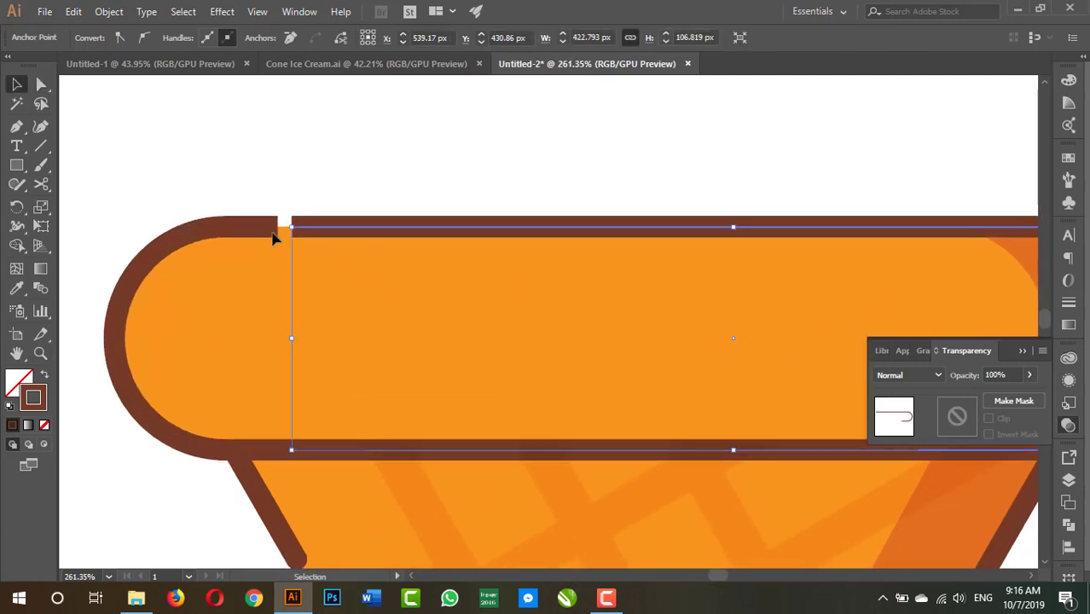
{"action": "key", "text": "a"}
{"action": "left_click", "coordinate": [272, 227]}
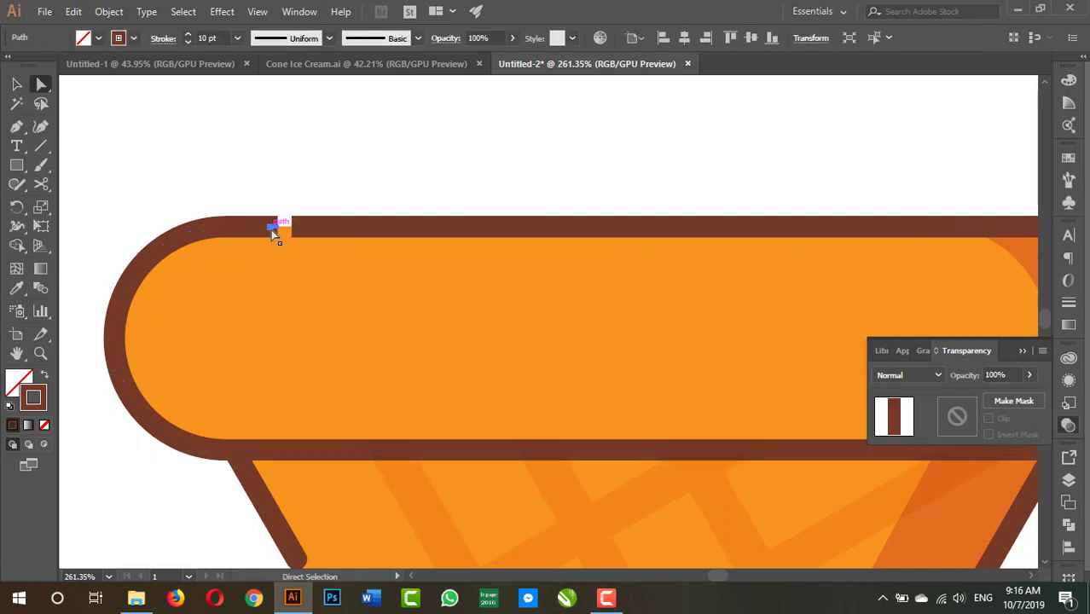
{"action": "left_click", "coordinate": [271, 228]}
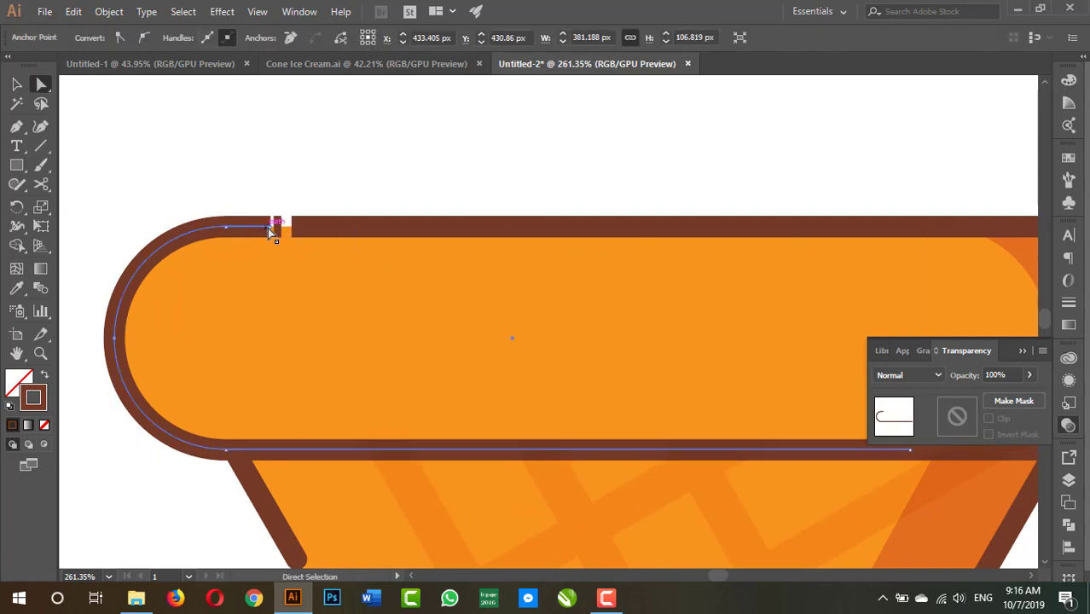
{"action": "left_click", "coordinate": [270, 227]}
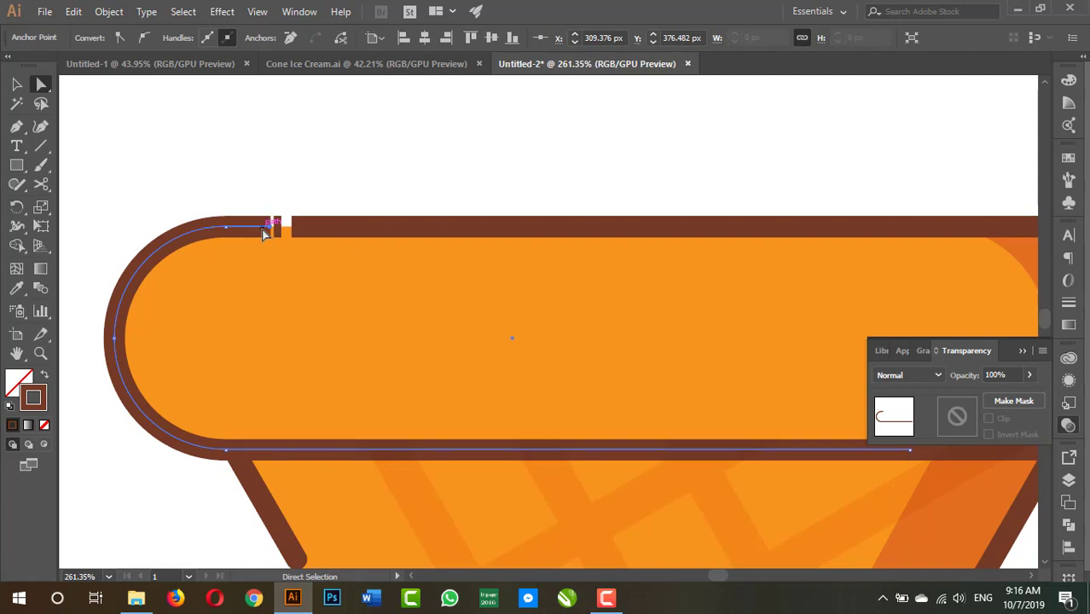
{"action": "left_click_drag", "start_coordinate": [269, 230], "coordinate": [290, 228]}
Shift the bottom-right cut end to open a gap, then deselect everything
{"action": "left_click", "coordinate": [294, 230]}
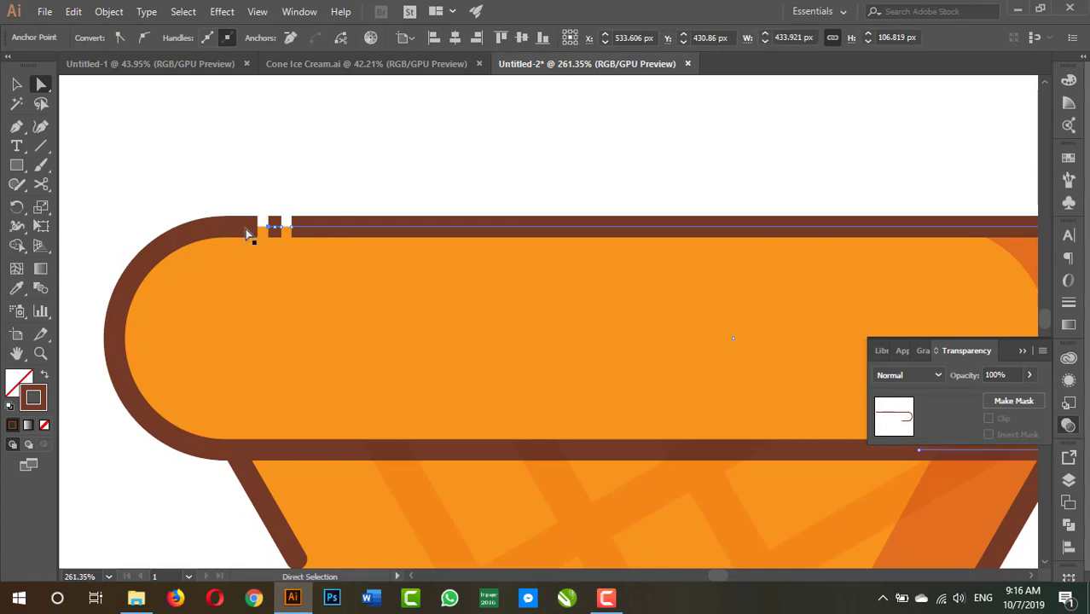
{"action": "left_click", "coordinate": [510, 449]}
{"action": "scroll", "coordinate": [577, 346], "scroll_direction": "down", "scroll_amount": 2}
{"action": "scroll", "coordinate": [577, 345], "scroll_direction": "right", "scroll_amount": 5}
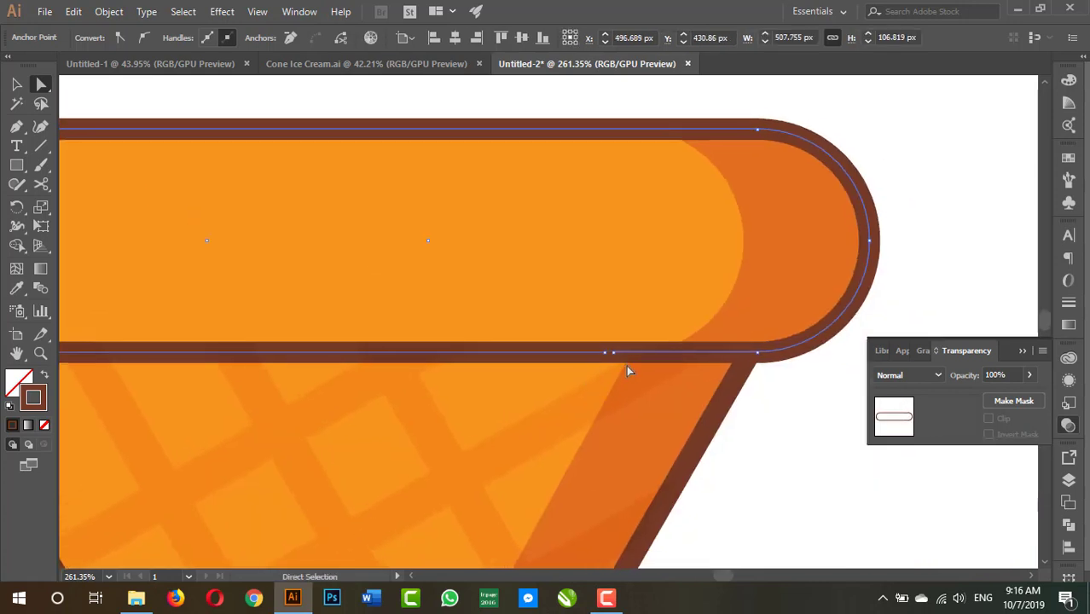
{"action": "left_click", "coordinate": [613, 352]}
{"action": "mouse_move", "coordinate": [614, 353]}
{"action": "left_mouse_down"}
{"action": "mouse_move", "coordinate": [628, 360]}
{"action": "mouse_move", "coordinate": [590, 353]}
{"action": "mouse_move", "coordinate": [621, 359]}
{"action": "left_mouse_up"}
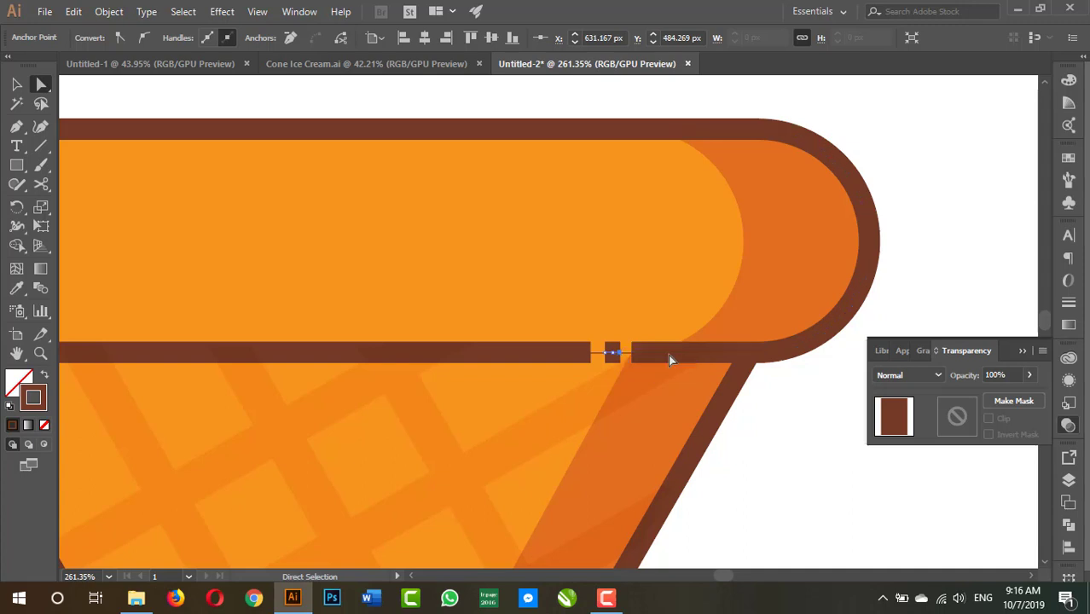
{"action": "key", "text": "v"}
{"action": "key", "text": "ctrl+shift+a"}
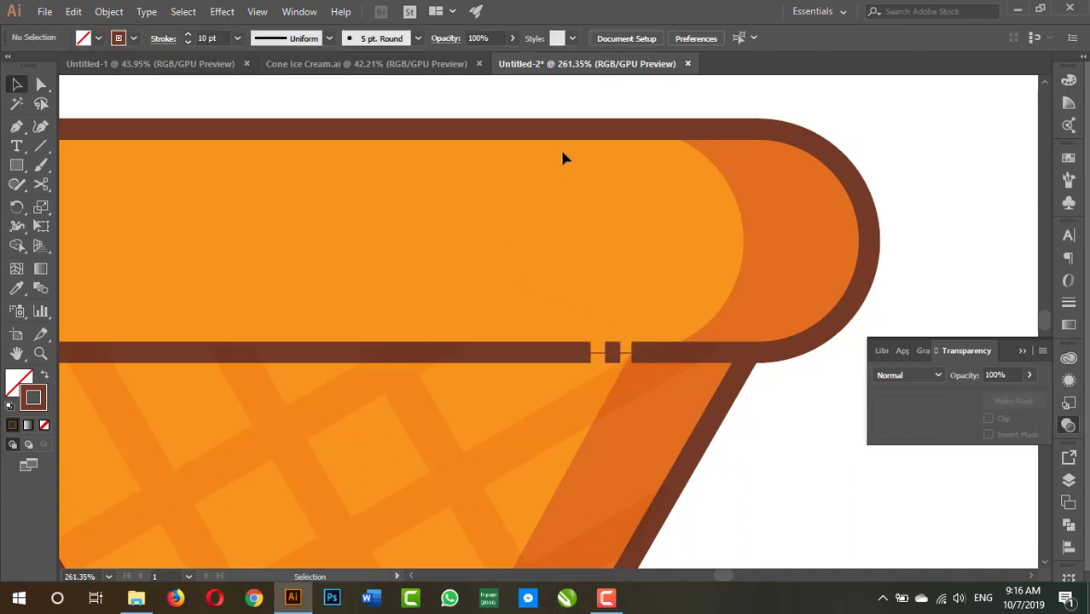
Give the long brown outline piece round stroke caps
{"action": "left_click", "coordinate": [745, 425]}
{"action": "left_click", "coordinate": [154, 39]}
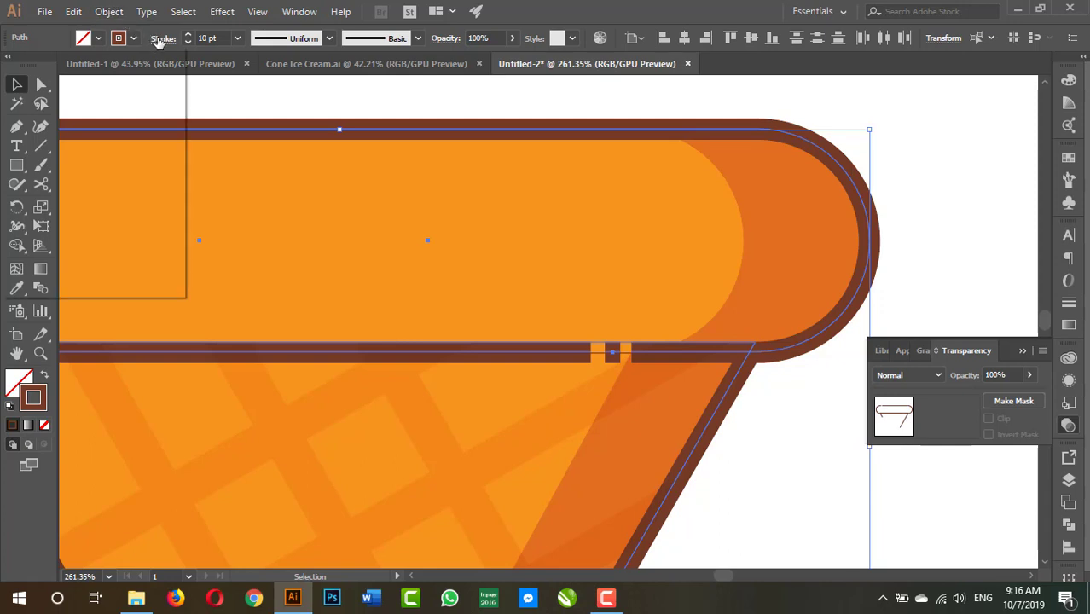
{"action": "left_click", "coordinate": [82, 82]}
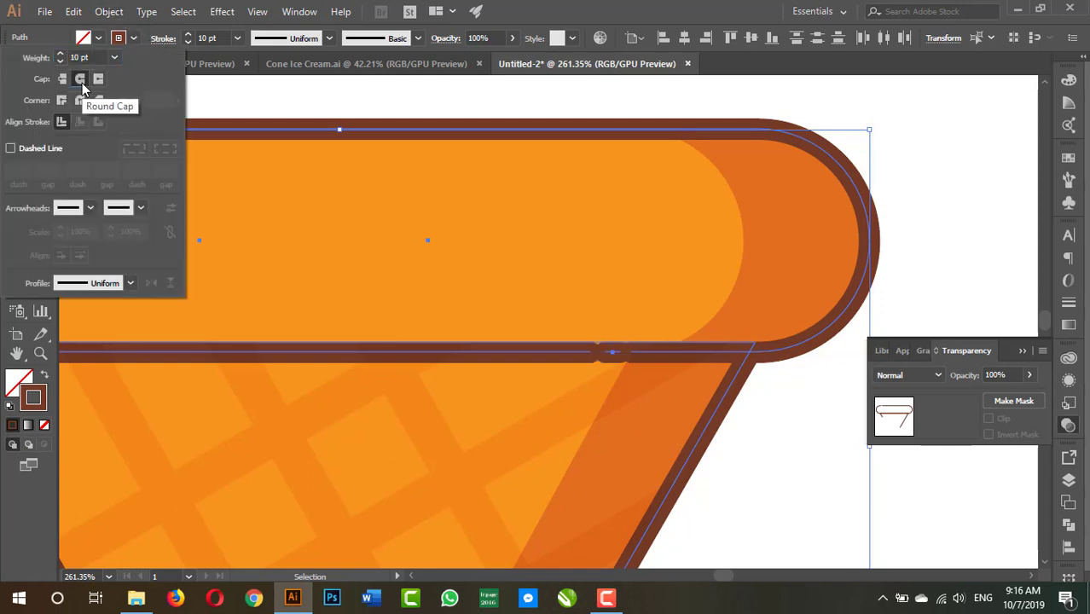
{"action": "left_click", "coordinate": [794, 497]}
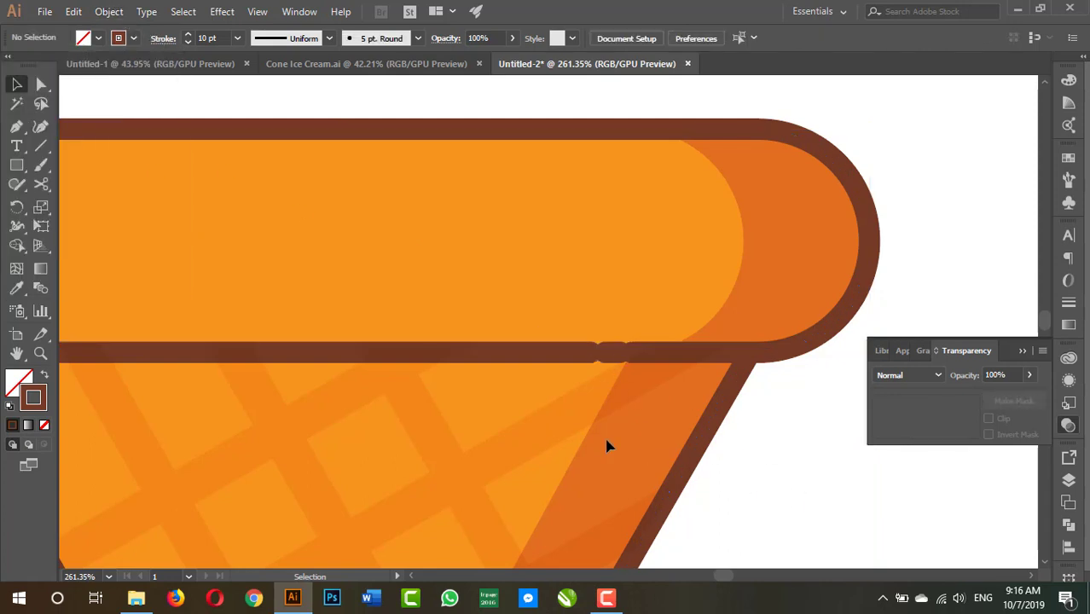
Drag the end points at the bottom gap to widen and even it out
{"action": "key", "text": "a"}
{"action": "left_click", "coordinate": [609, 357]}
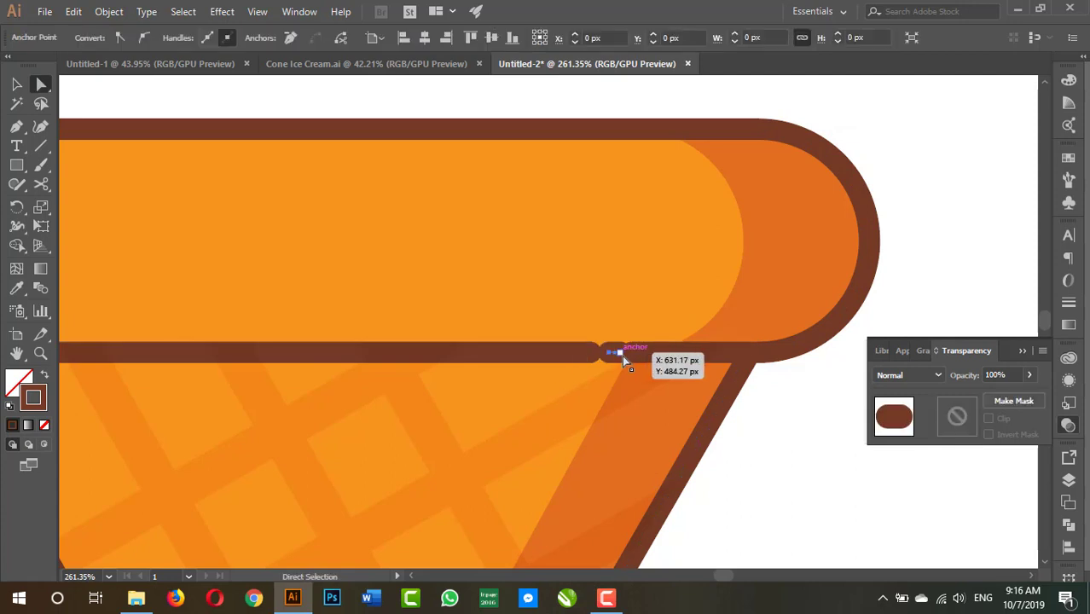
{"action": "mouse_move", "coordinate": [610, 356]}
{"action": "left_mouse_down"}
{"action": "mouse_move", "coordinate": [591, 356]}
{"action": "mouse_move", "coordinate": [646, 352]}
{"action": "left_mouse_up"}
{"action": "left_click", "coordinate": [631, 354]}
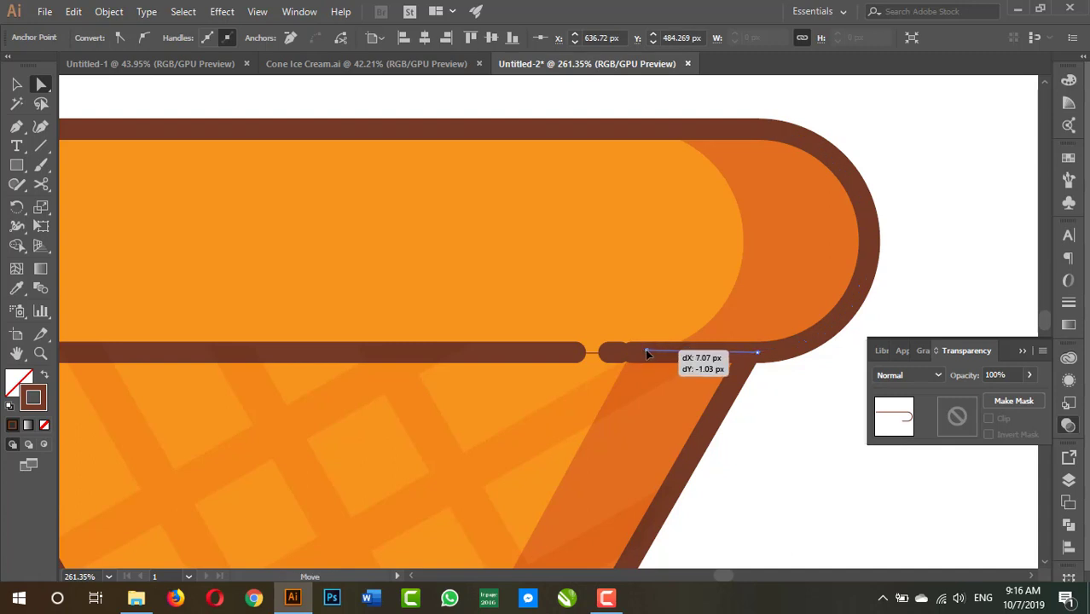
{"action": "left_click_drag", "start_coordinate": [646, 352], "coordinate": [639, 358]}
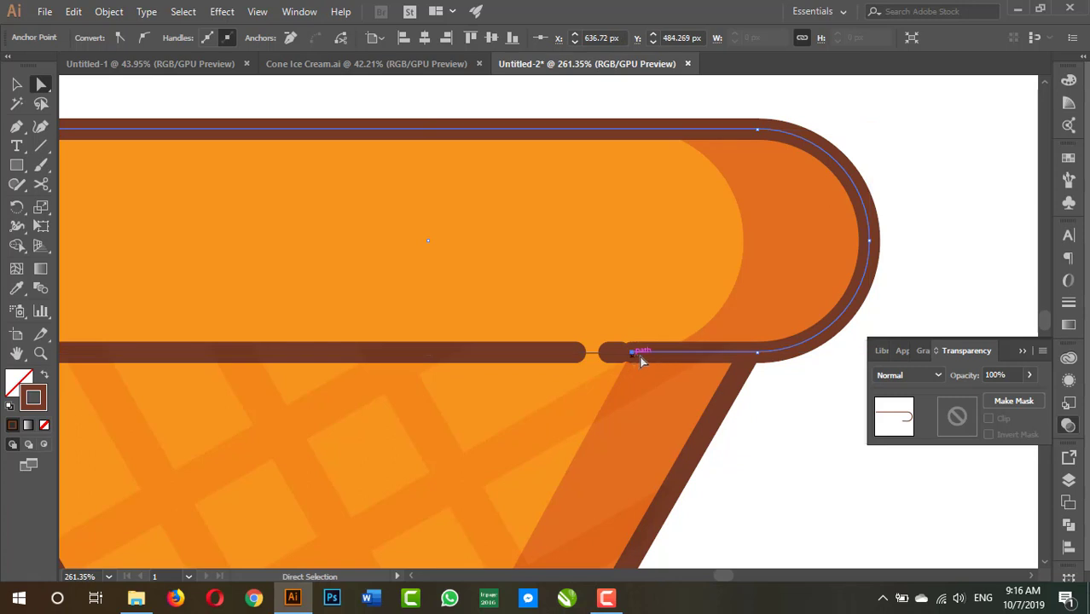
{"action": "left_click", "coordinate": [633, 353]}
{"action": "left_click_drag", "start_coordinate": [633, 352], "coordinate": [645, 352]}
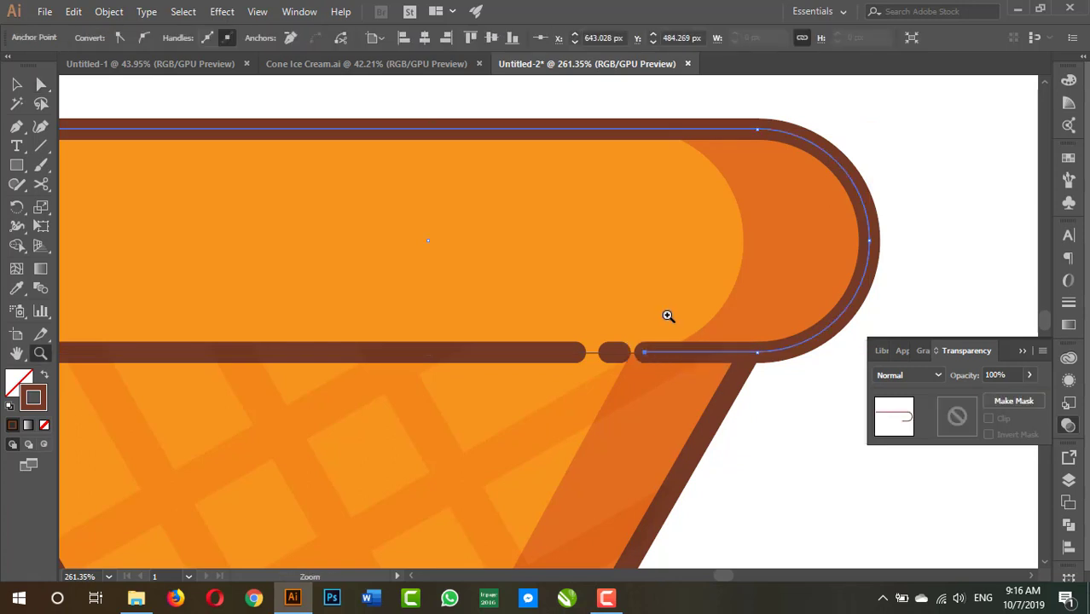
{"action": "left_click_drag", "start_coordinate": [667, 314], "coordinate": [331, 275]}
Round the caps of the small square piece between the top-left gaps
{"action": "left_click", "coordinate": [257, 259]}
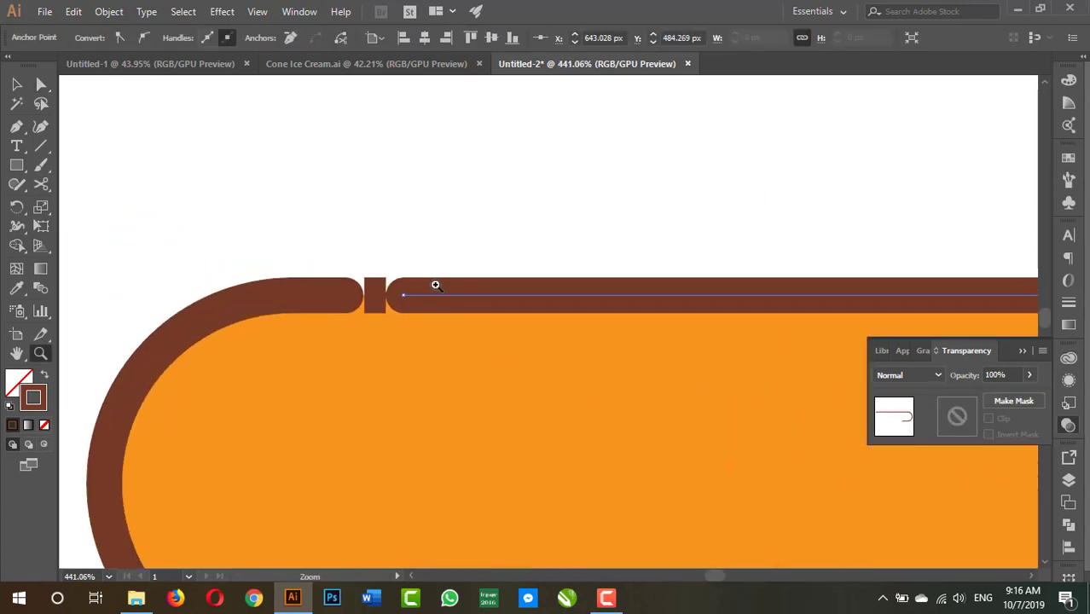
{"action": "key", "text": "v"}
{"action": "left_click", "coordinate": [382, 309]}
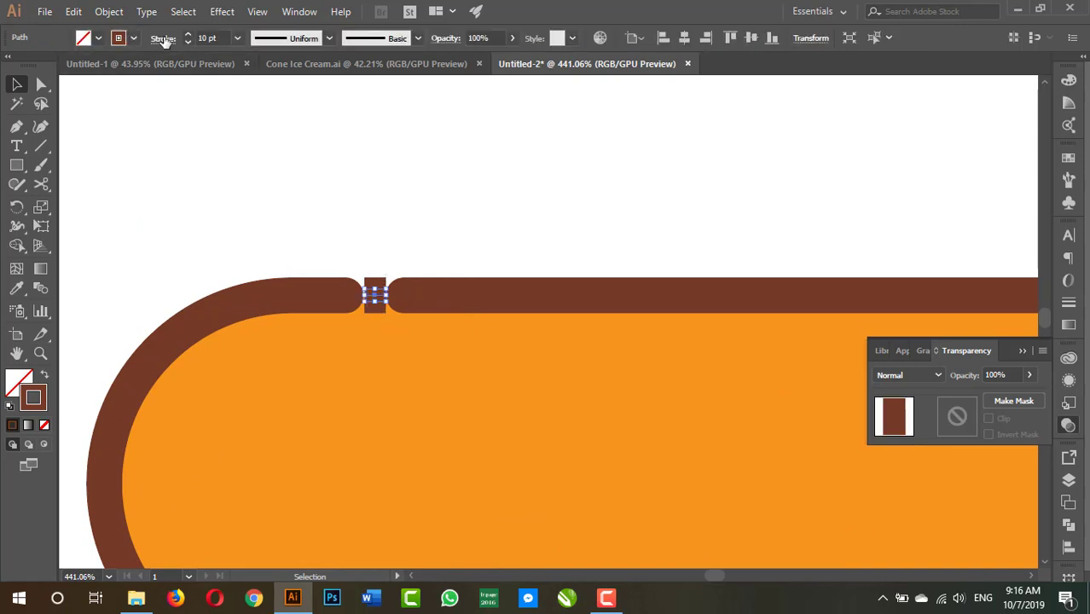
{"action": "left_click", "coordinate": [164, 39]}
{"action": "left_click", "coordinate": [81, 79]}
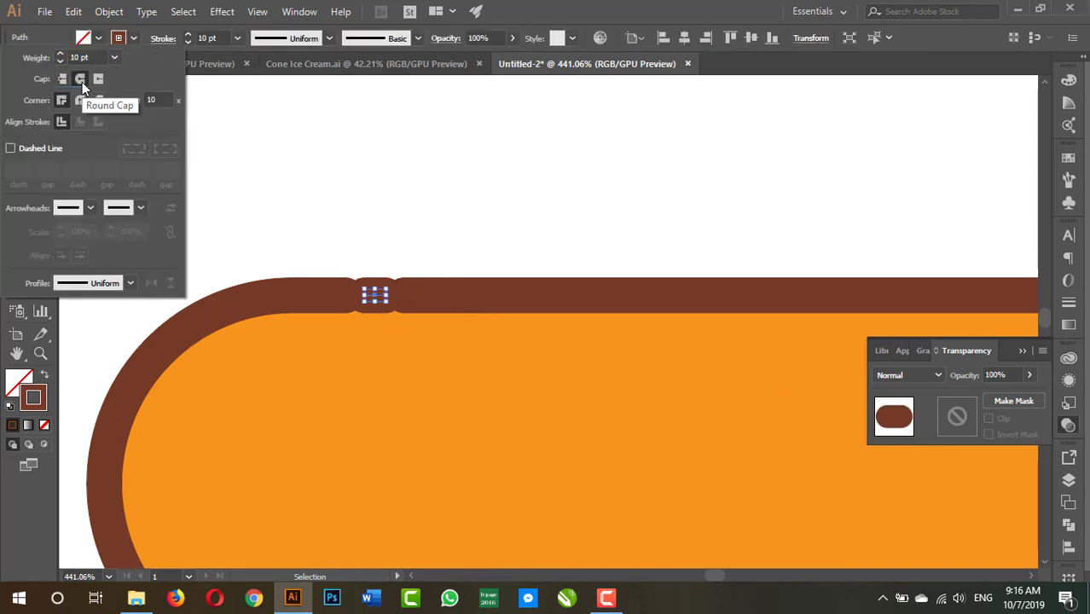
Drag anchors on the top rim outline apart to open a gap beside the dash
{"action": "left_click", "coordinate": [332, 158]}
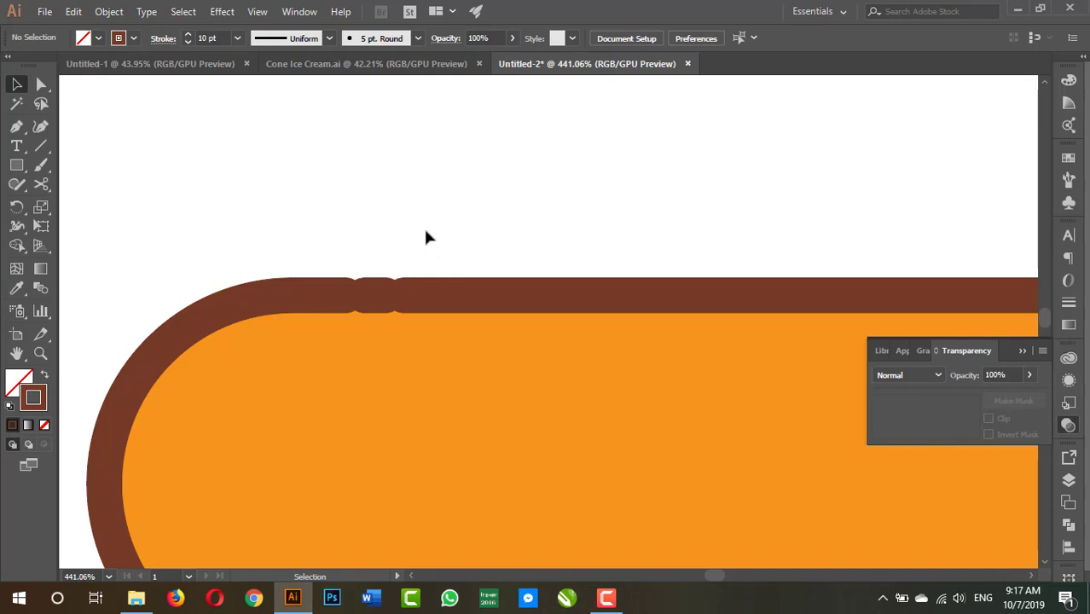
{"action": "key", "text": "a"}
{"action": "left_click", "coordinate": [344, 296]}
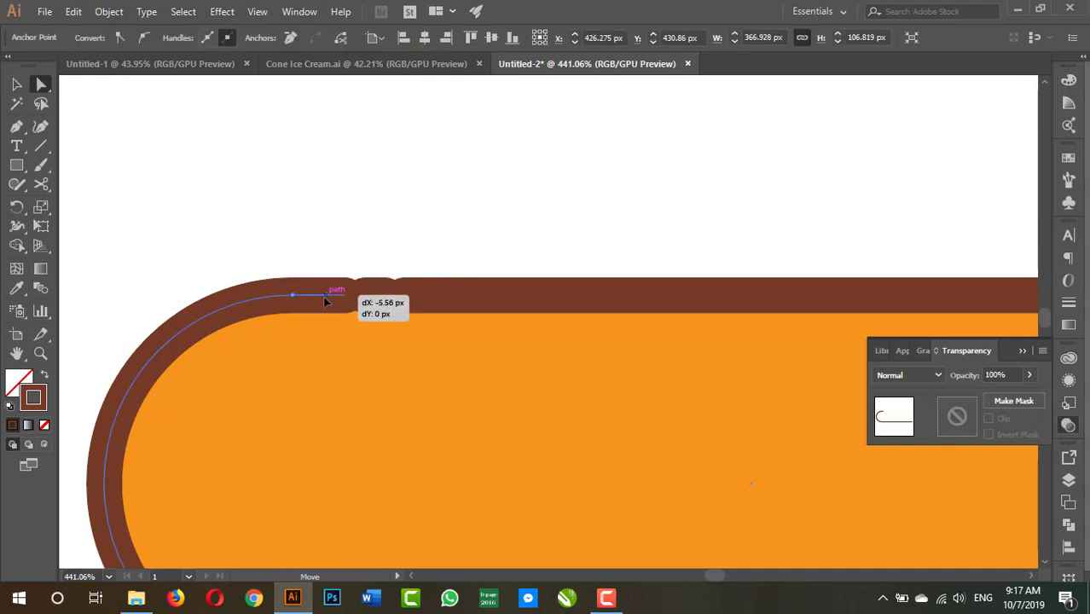
{"action": "left_click_drag", "start_coordinate": [344, 295], "coordinate": [323, 295]}
{"action": "left_click_drag", "start_coordinate": [415, 299], "coordinate": [431, 297]}
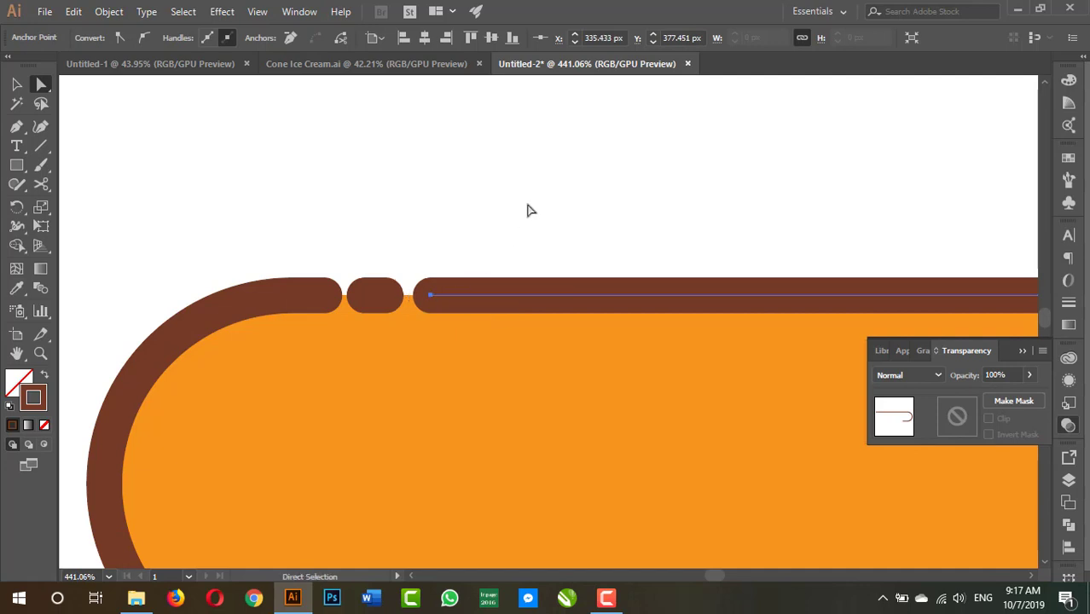
{"action": "scroll", "coordinate": [297, 240], "scroll_direction": "down", "scroll_amount": 5}
{"action": "scroll", "coordinate": [623, 277], "scroll_direction": "down", "scroll_amount": 3}
{"action": "scroll", "coordinate": [623, 277], "scroll_direction": "up", "scroll_amount": 2}
{"action": "scroll", "coordinate": [503, 265], "scroll_direction": "up", "scroll_amount": 1}
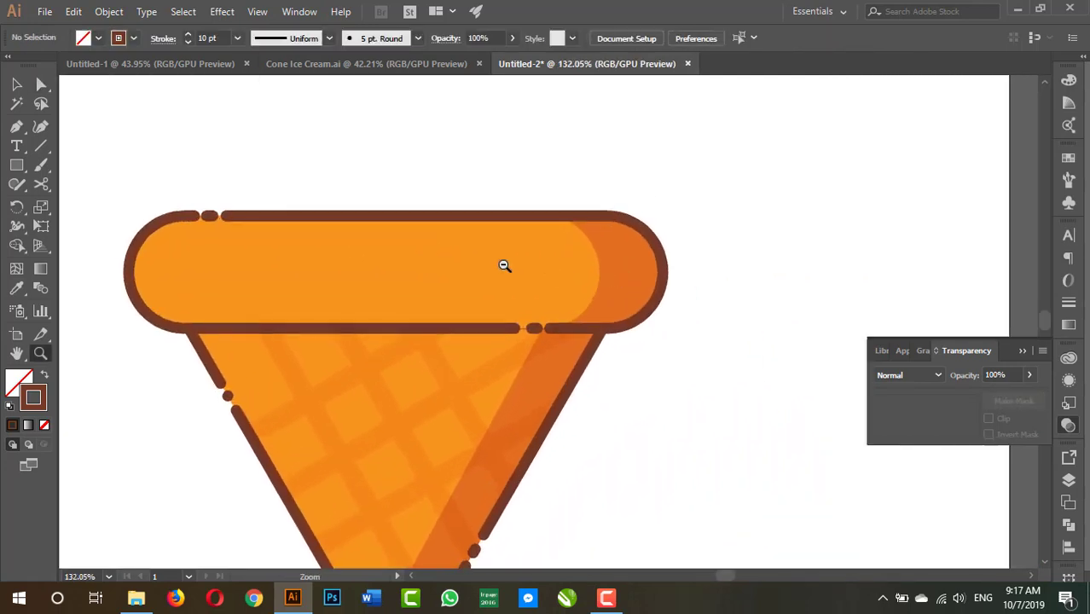
{"action": "scroll", "coordinate": [583, 389], "scroll_direction": "down", "scroll_amount": 3}
{"action": "scroll", "coordinate": [648, 378], "scroll_direction": "up", "scroll_amount": 1}
{"action": "scroll", "coordinate": [648, 379], "scroll_direction": "up", "scroll_amount": 2}
{"action": "scroll", "coordinate": [701, 358], "scroll_direction": "up", "scroll_amount": 1}
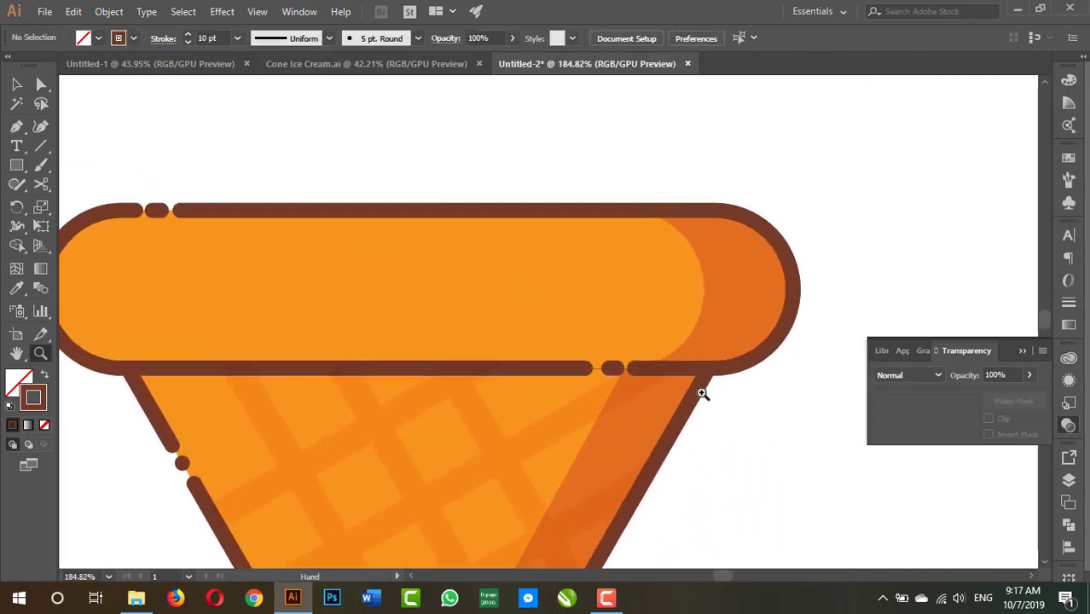
{"action": "scroll", "coordinate": [567, 329], "scroll_direction": "down", "scroll_amount": 1}
{"action": "scroll", "coordinate": [518, 343], "scroll_direction": "down", "scroll_amount": 3}
{"action": "scroll", "coordinate": [550, 365], "scroll_direction": "right", "scroll_amount": 2}
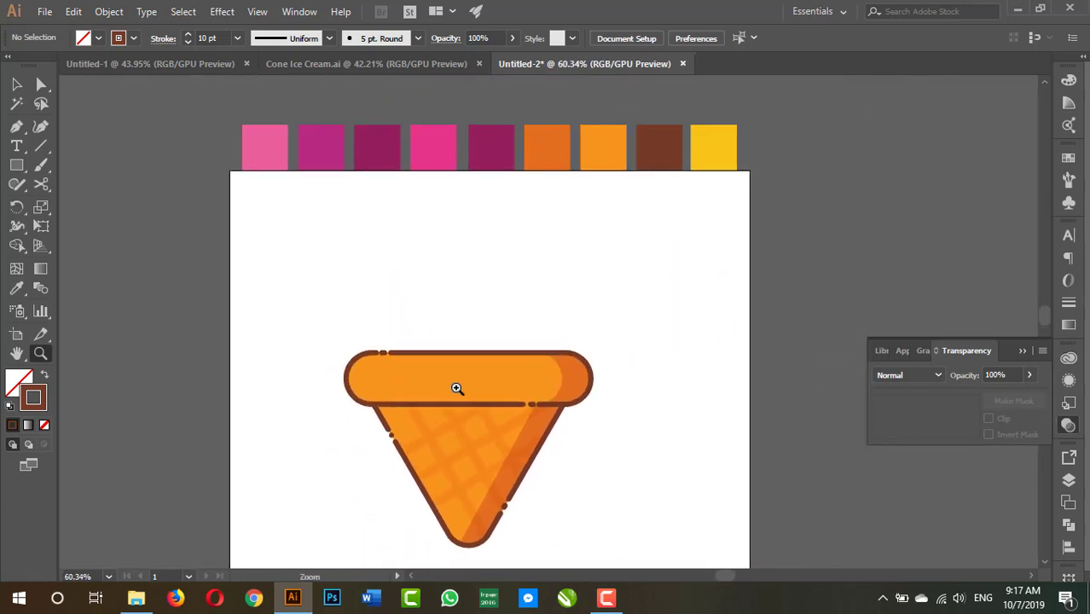
{"action": "scroll", "coordinate": [457, 384], "scroll_direction": "up", "scroll_amount": 1}
{"action": "scroll", "coordinate": [511, 341], "scroll_direction": "down", "scroll_amount": 2}
Unlock all locked objects, including the waffle lines, with Object > Unlock All
{"action": "key", "text": "v"}
{"action": "left_click", "coordinate": [539, 339]}
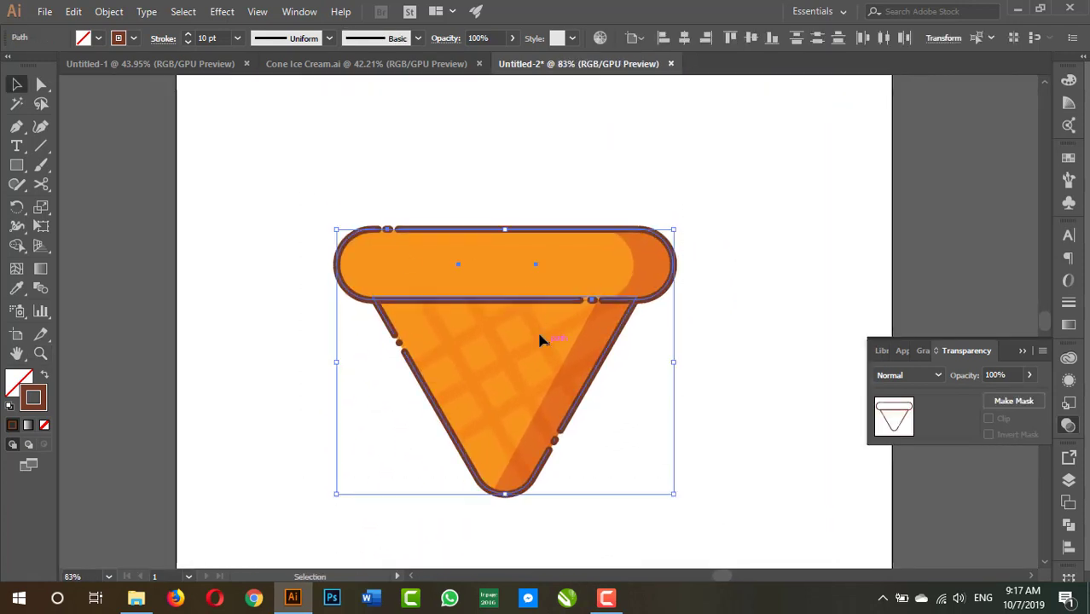
{"action": "left_click", "coordinate": [562, 331]}
{"action": "left_click", "coordinate": [356, 209]}
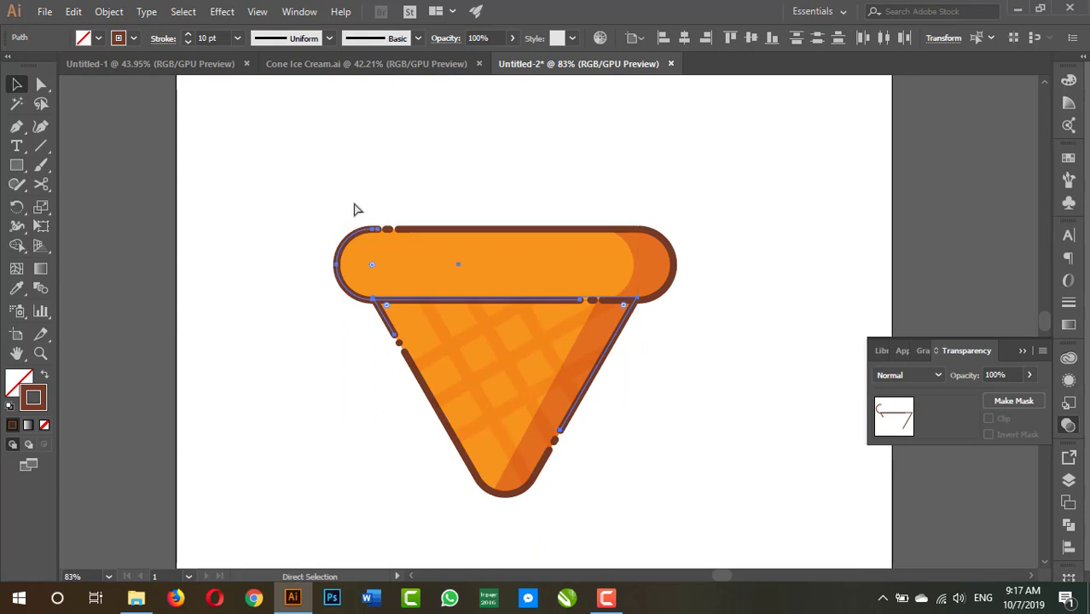
{"action": "left_click", "coordinate": [515, 232]}
{"action": "left_click", "coordinate": [115, 12]}
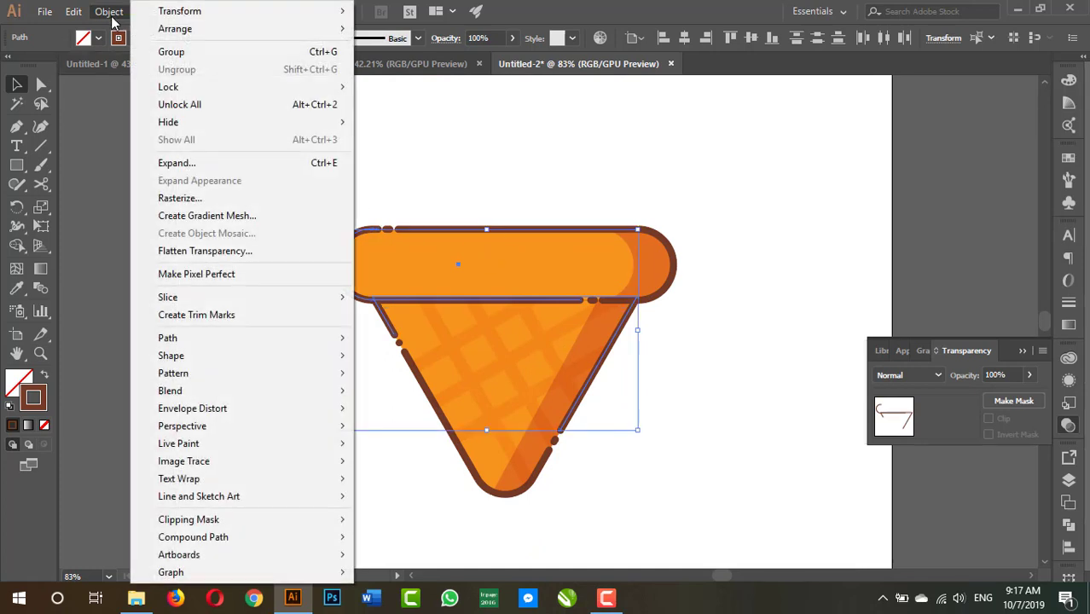
{"action": "left_click", "coordinate": [251, 105]}
Marquee-select the whole cone, move it lower on the artboard, and deselect
{"action": "left_click_drag", "start_coordinate": [299, 146], "coordinate": [725, 511]}
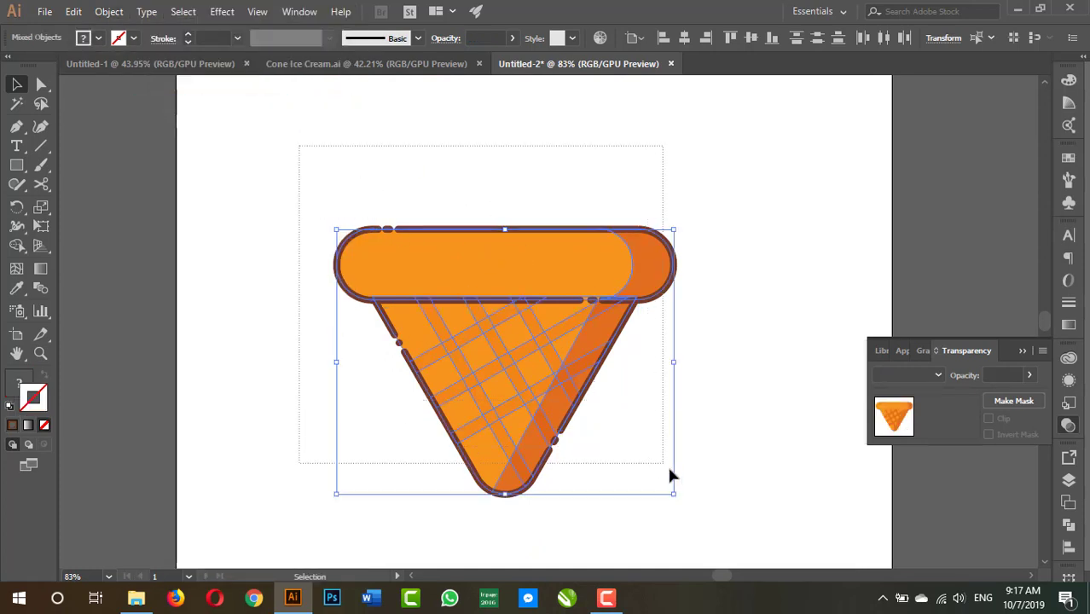
{"action": "mouse_move", "coordinate": [548, 263]}
{"action": "left_mouse_down"}
{"action": "mouse_move", "coordinate": [589, 309]}
{"action": "mouse_move", "coordinate": [572, 332]}
{"action": "left_mouse_up"}
{"action": "scroll", "coordinate": [742, 348], "scroll_direction": "down", "scroll_amount": 3}
{"action": "scroll", "coordinate": [572, 332], "scroll_direction": "up", "scroll_amount": 3}
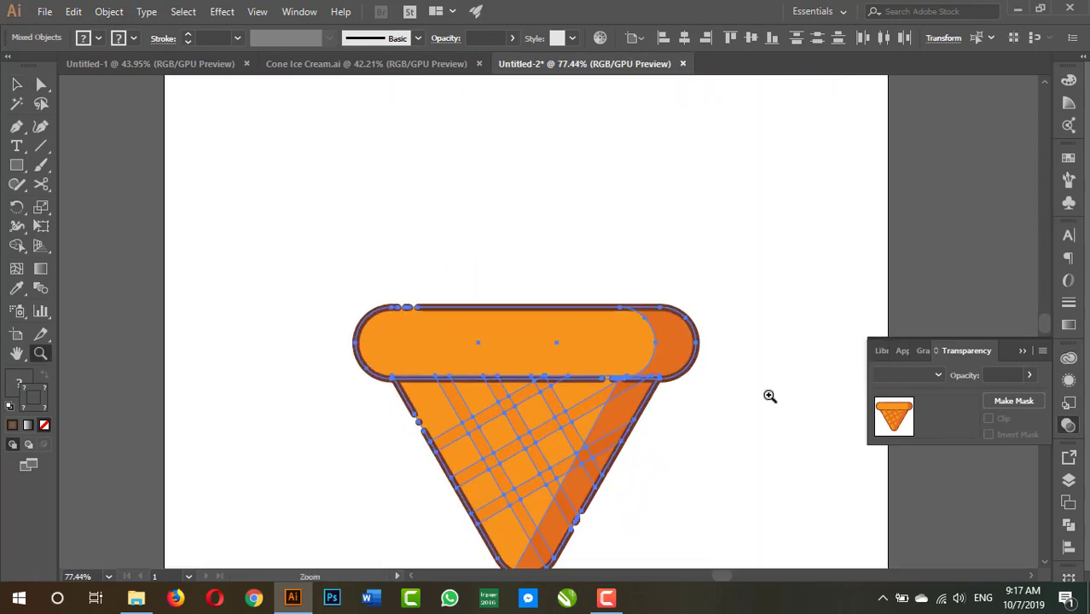
{"action": "left_click_drag", "start_coordinate": [769, 394], "coordinate": [702, 452]}
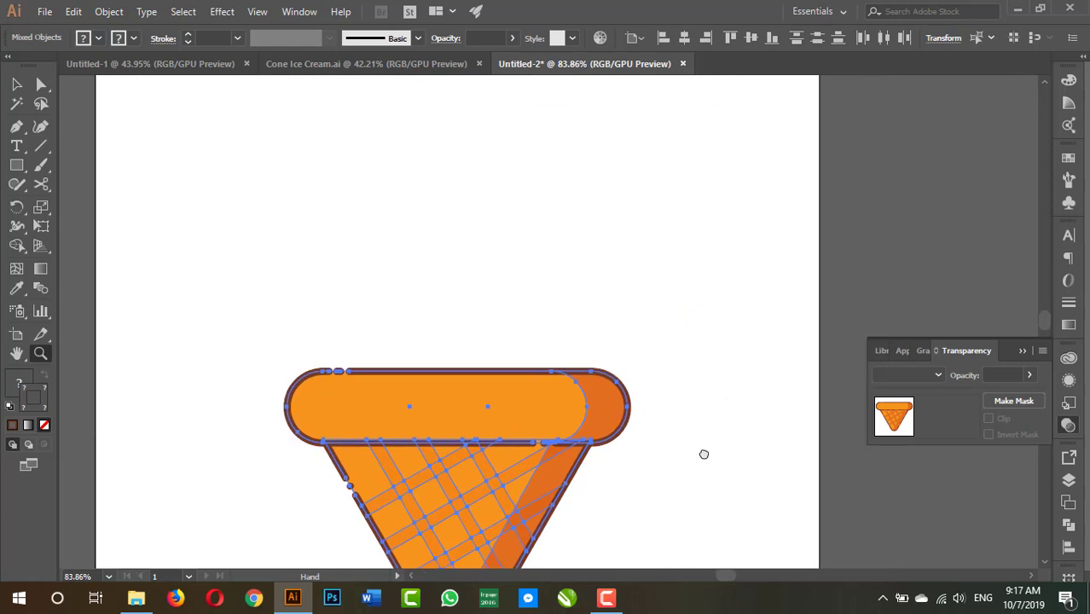
{"action": "left_click", "coordinate": [723, 332]}
{"action": "mouse_move", "coordinate": [739, 374]}
{"action": "left_mouse_down"}
{"action": "mouse_move", "coordinate": [715, 401]}
{"action": "mouse_move", "coordinate": [744, 355]}
{"action": "left_mouse_up"}
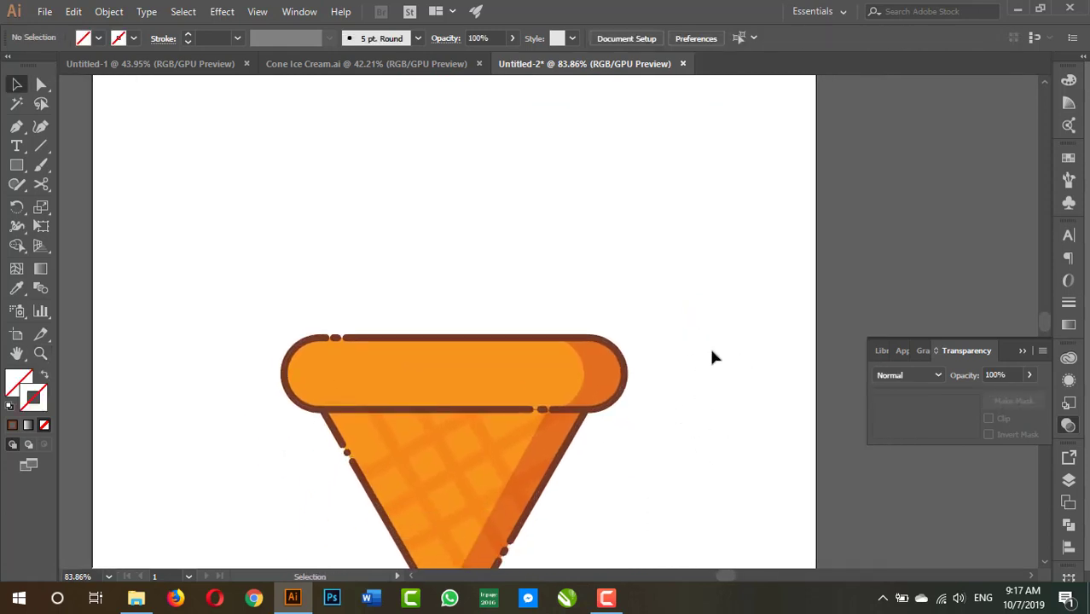
{"action": "left_click", "coordinate": [503, 380]}
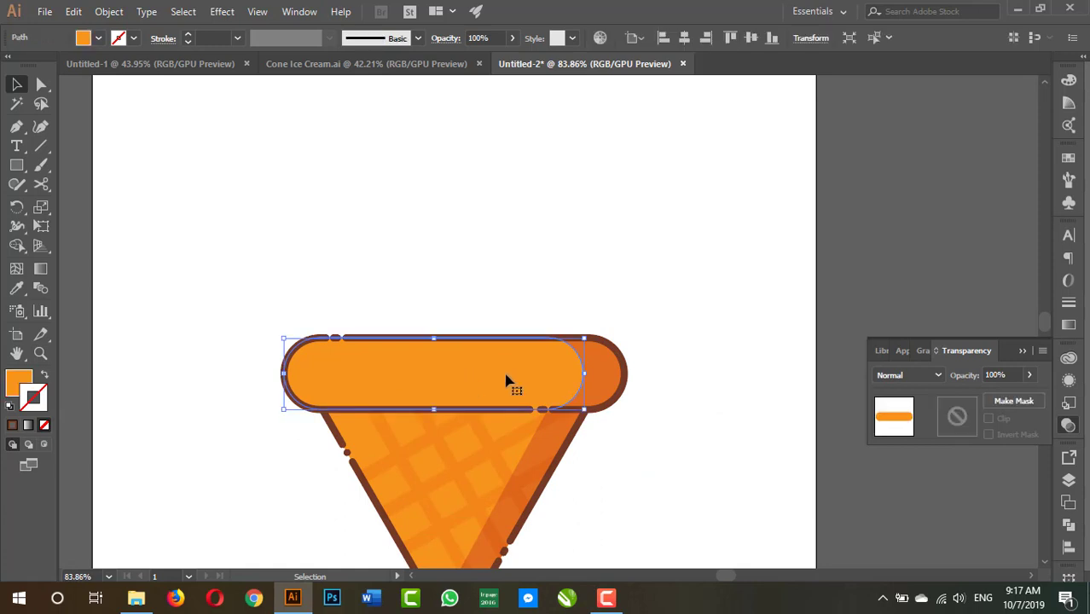
{"action": "left_click_drag", "start_coordinate": [496, 382], "coordinate": [523, 253], "text": "alt"}
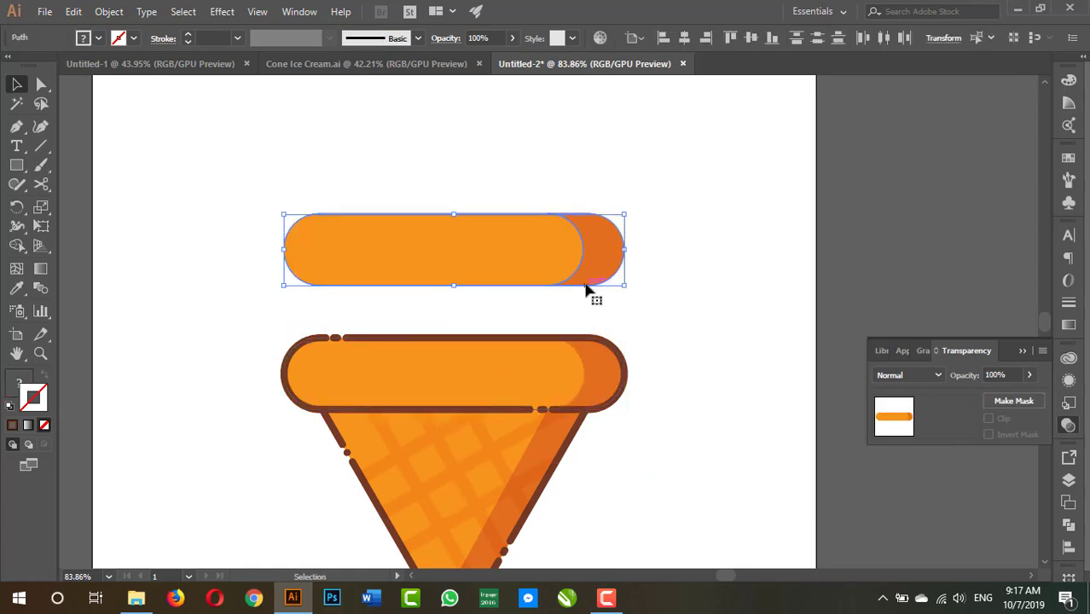
{"action": "key", "text": "shift+m"}
{"action": "left_click_drag", "start_coordinate": [612, 248], "coordinate": [463, 261]}
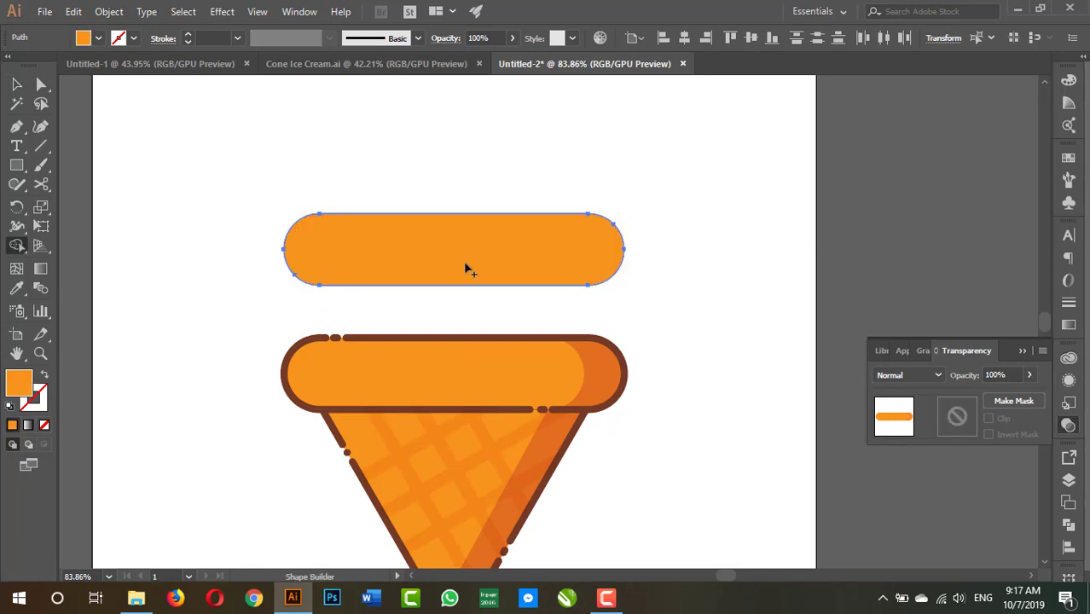
{"action": "key", "text": "v"}
{"action": "left_click", "coordinate": [705, 273]}
{"action": "left_click", "coordinate": [537, 260]}
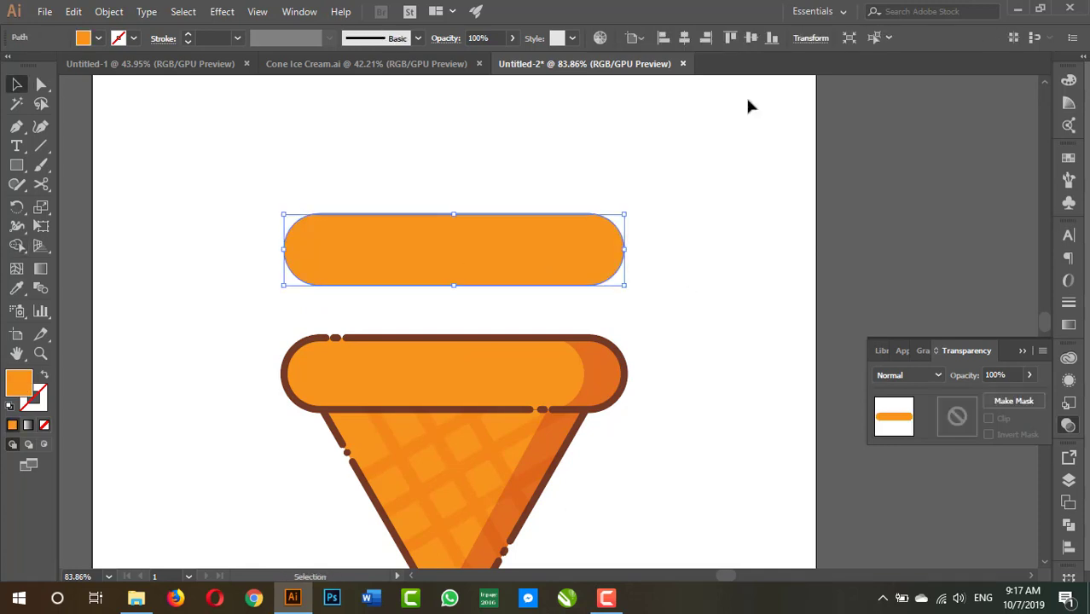
{"action": "left_click", "coordinate": [810, 37]}
{"action": "left_click", "coordinate": [699, 104]}
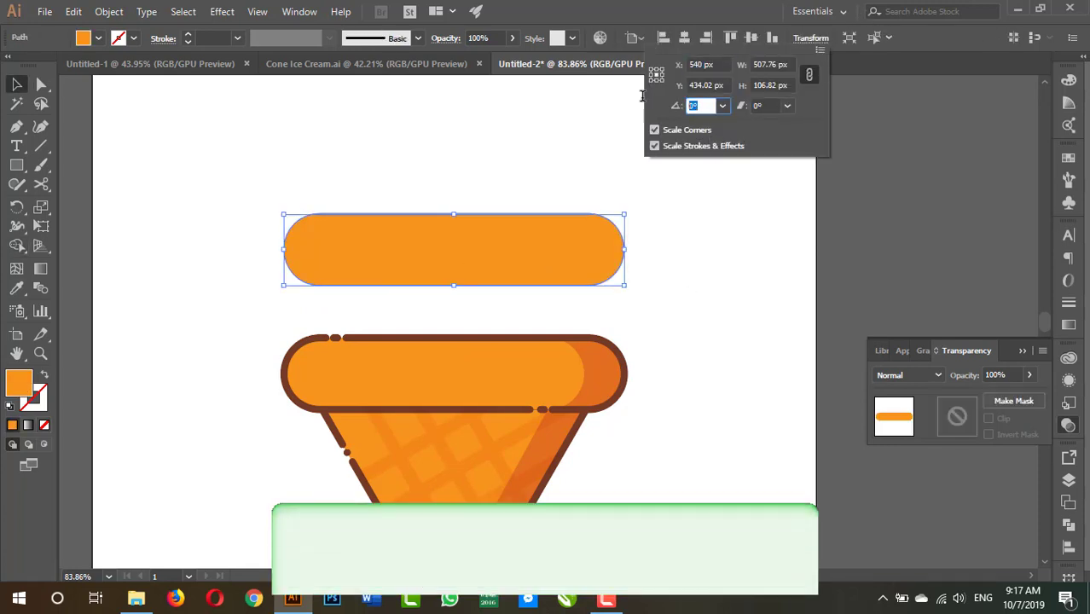
{"action": "type", "text": "30"}
{"action": "key", "text": "Return"}
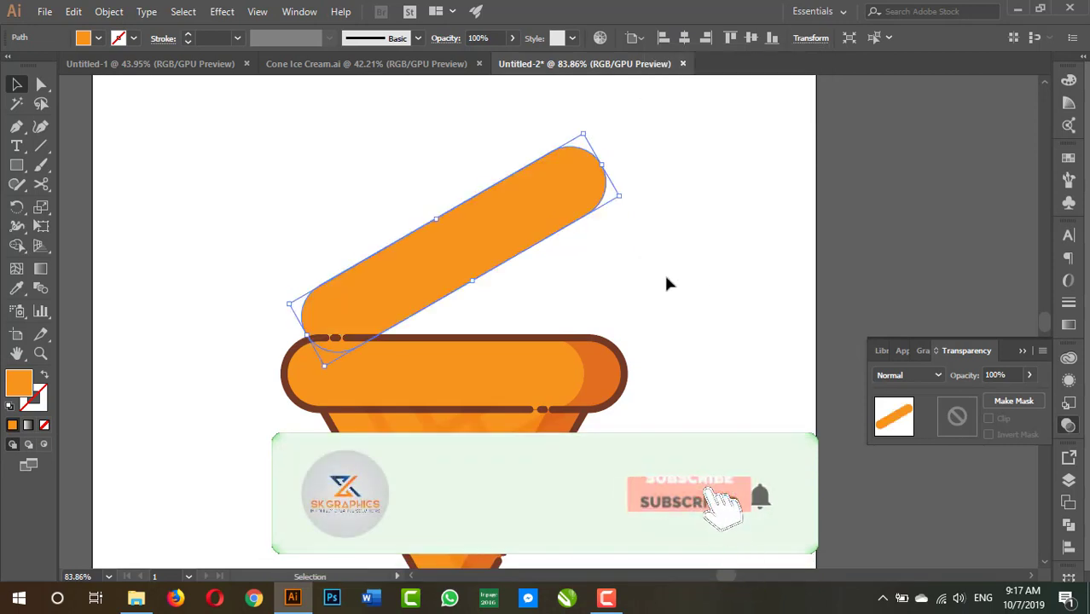
{"action": "left_click", "coordinate": [664, 272]}
{"action": "left_click_drag", "start_coordinate": [454, 252], "coordinate": [502, 334]}
{"action": "key", "text": "z"}
{"action": "left_click", "coordinate": [573, 324]}
{"action": "left_click", "coordinate": [573, 325]}
{"action": "key", "text": "v"}
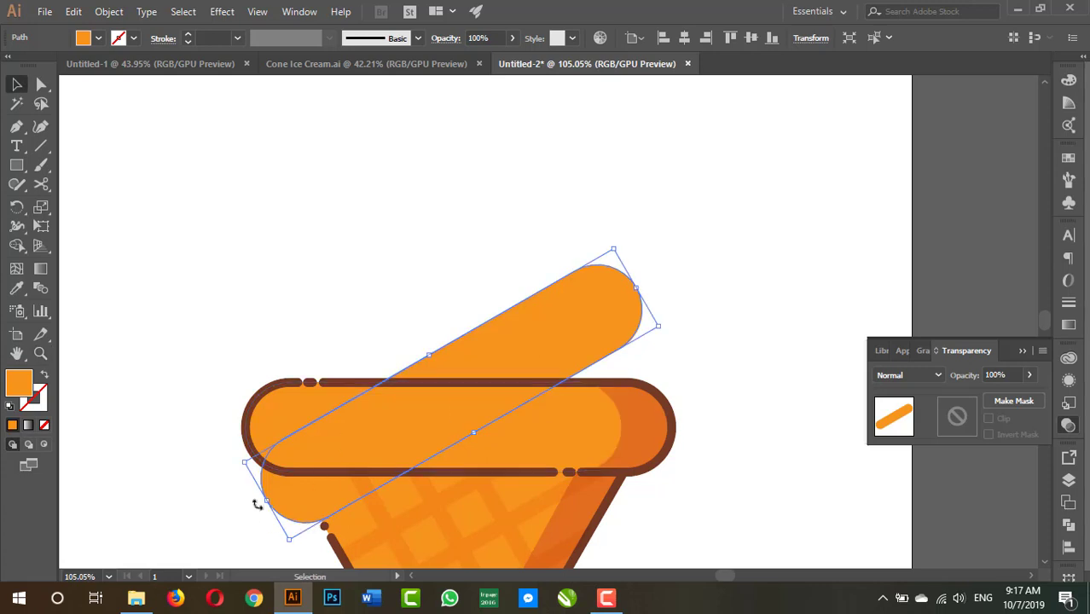
{"action": "left_click_drag", "start_coordinate": [265, 500], "coordinate": [380, 431]}
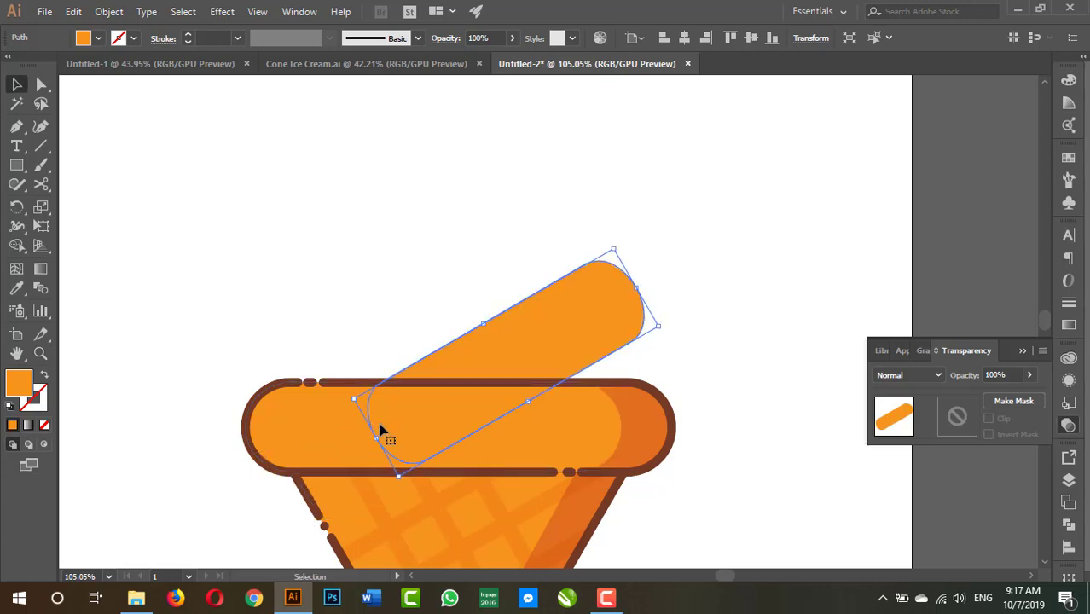
{"action": "key", "text": "a"}
{"action": "key", "text": "v"}
{"action": "key", "text": "Delete"}
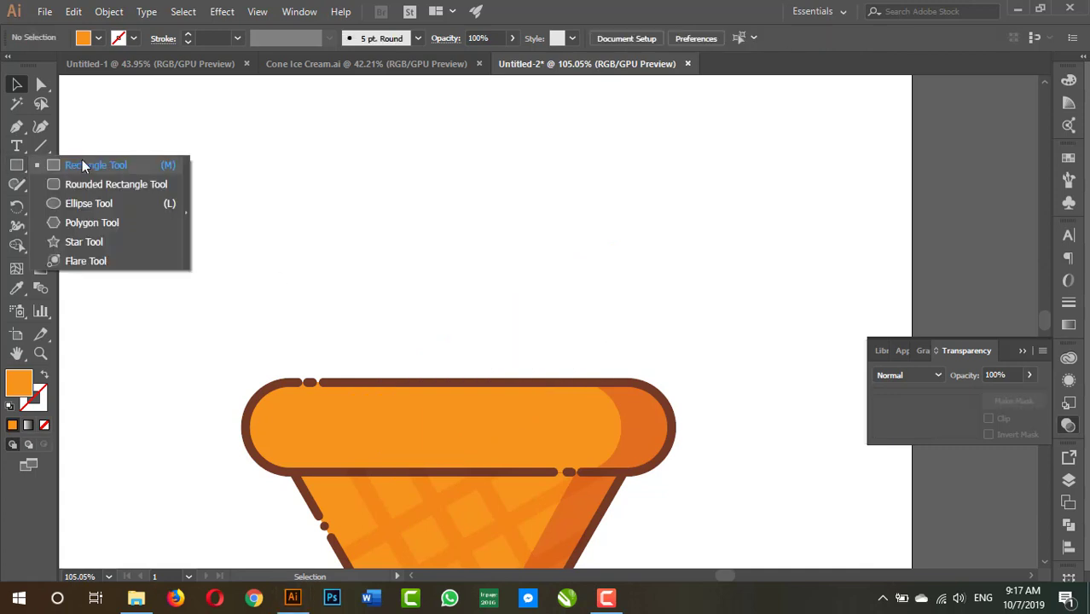
Draw a rectangle above the cone, round it into a pill, and rotate it 30°
{"action": "left_click_drag", "start_coordinate": [16, 164], "coordinate": [82, 159]}
{"action": "left_click_drag", "start_coordinate": [306, 151], "coordinate": [620, 226]}
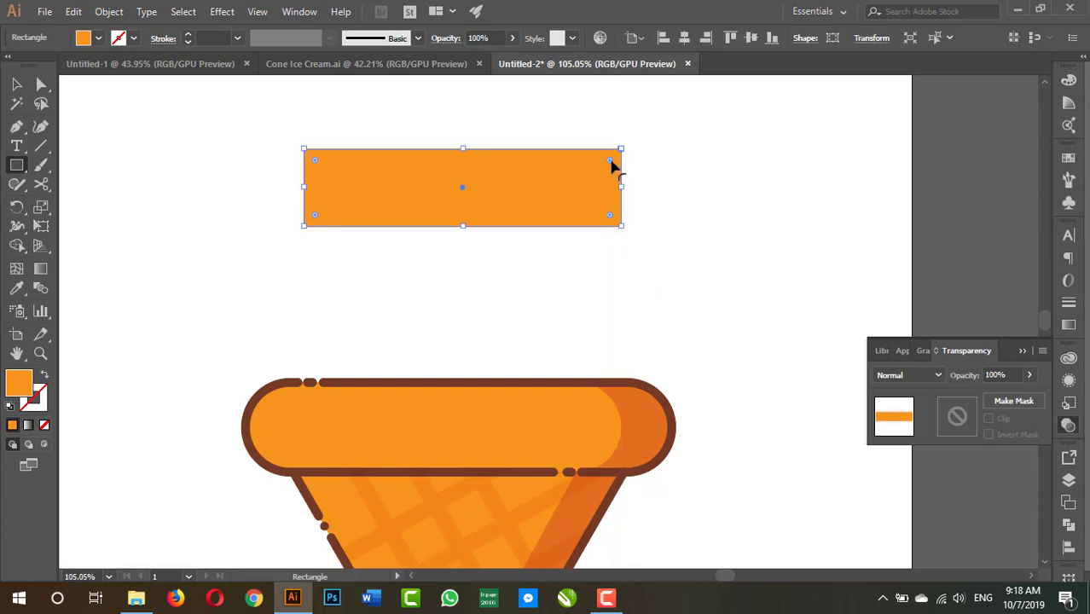
{"action": "left_click_drag", "start_coordinate": [613, 165], "coordinate": [267, 178]}
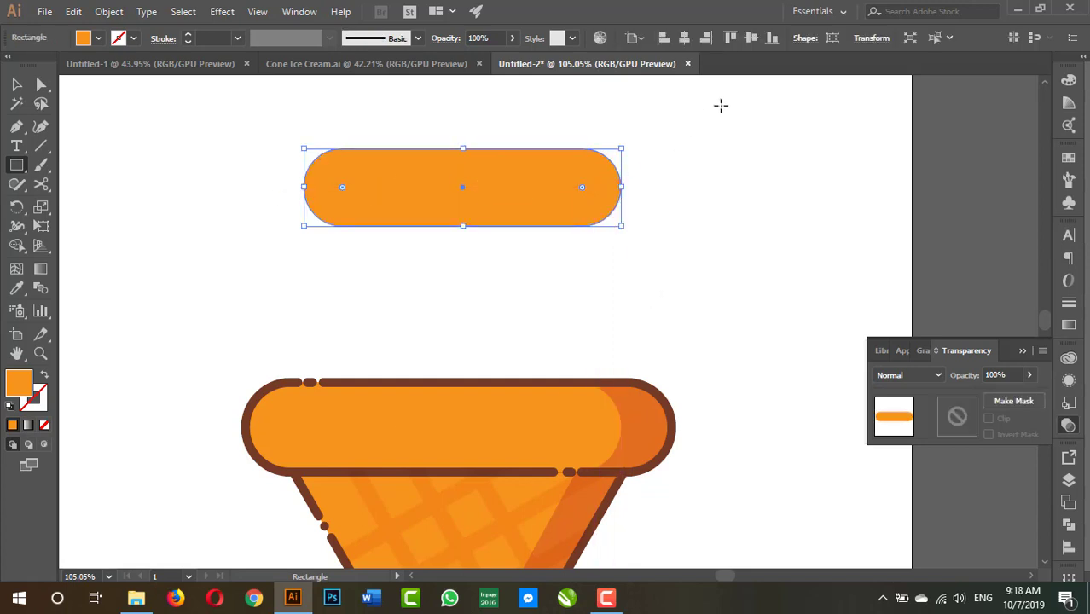
{"action": "left_click", "coordinate": [872, 39]}
{"action": "double_click", "coordinate": [752, 106]}
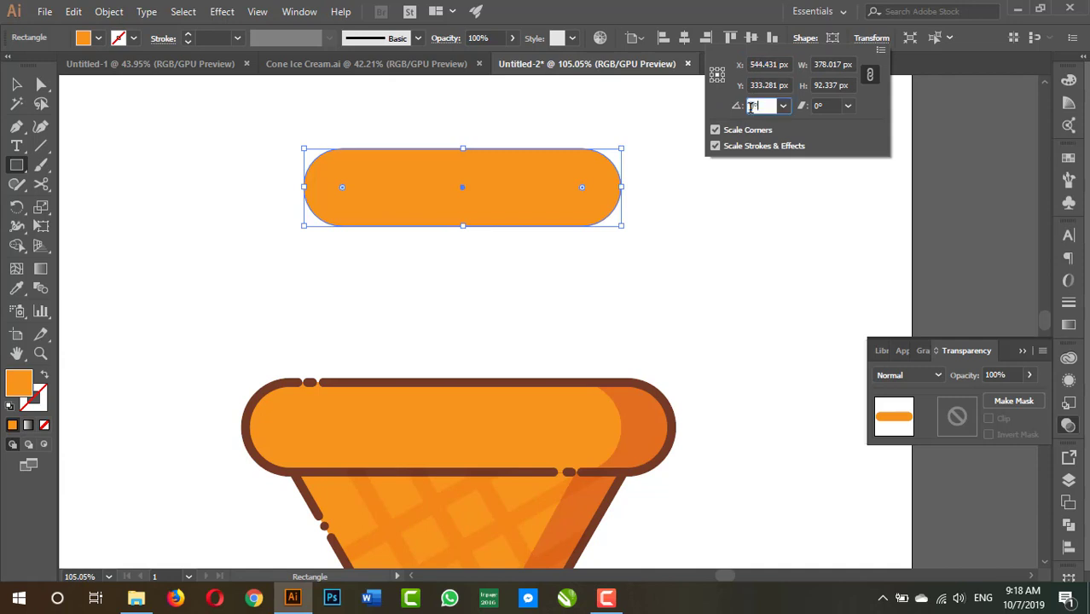
{"action": "key", "text": "Return"}
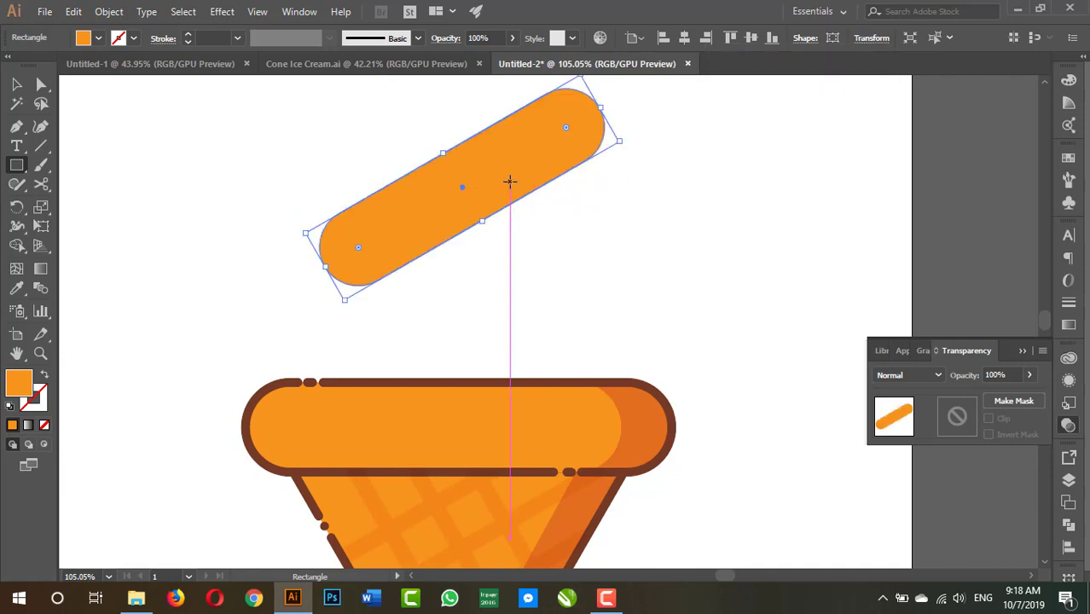
Lower the pill so it overlaps the cone rim and shorten it slightly
{"action": "key", "text": "v"}
{"action": "left_click", "coordinate": [748, 194]}
{"action": "left_click_drag", "start_coordinate": [526, 171], "coordinate": [561, 270]}
{"action": "scroll", "coordinate": [591, 243], "scroll_direction": "down", "scroll_amount": 1}
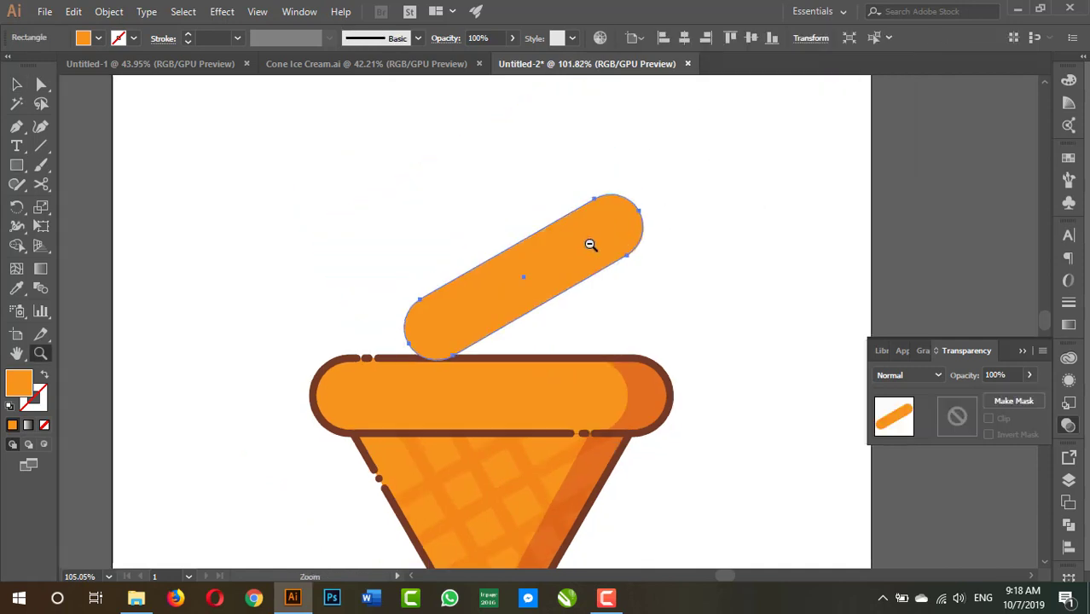
{"action": "scroll", "coordinate": [662, 364], "scroll_direction": "down", "scroll_amount": 1}
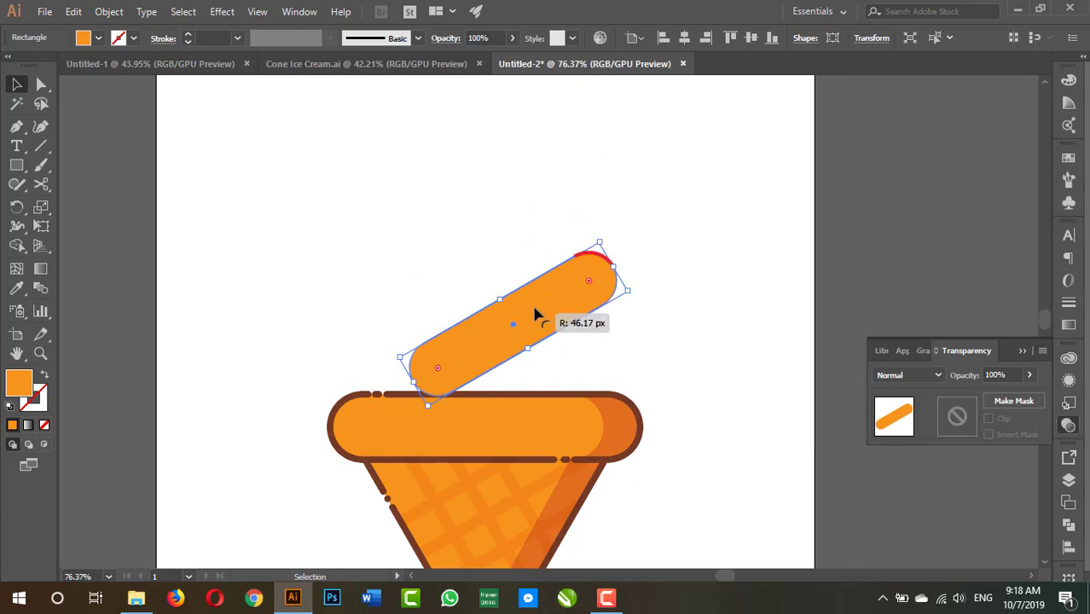
{"action": "left_click_drag", "start_coordinate": [559, 309], "coordinate": [535, 369]}
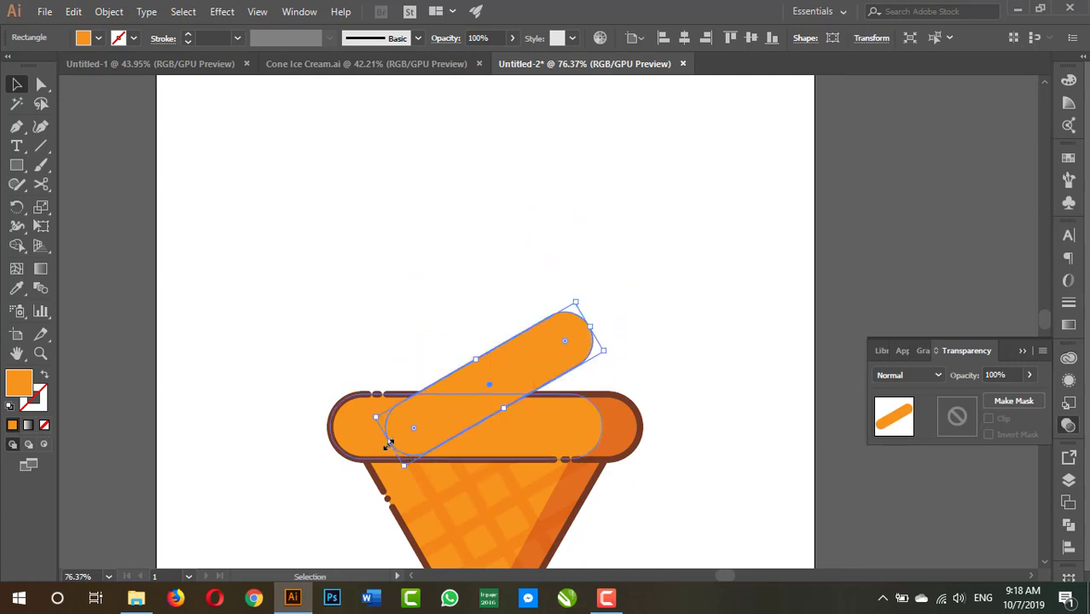
{"action": "left_click_drag", "start_coordinate": [395, 452], "coordinate": [414, 441]}
{"action": "mouse_move", "coordinate": [550, 357]}
{"action": "left_mouse_down"}
{"action": "mouse_move", "coordinate": [570, 346]}
{"action": "mouse_move", "coordinate": [578, 380]}
{"action": "mouse_move", "coordinate": [523, 345]}
{"action": "left_mouse_up"}
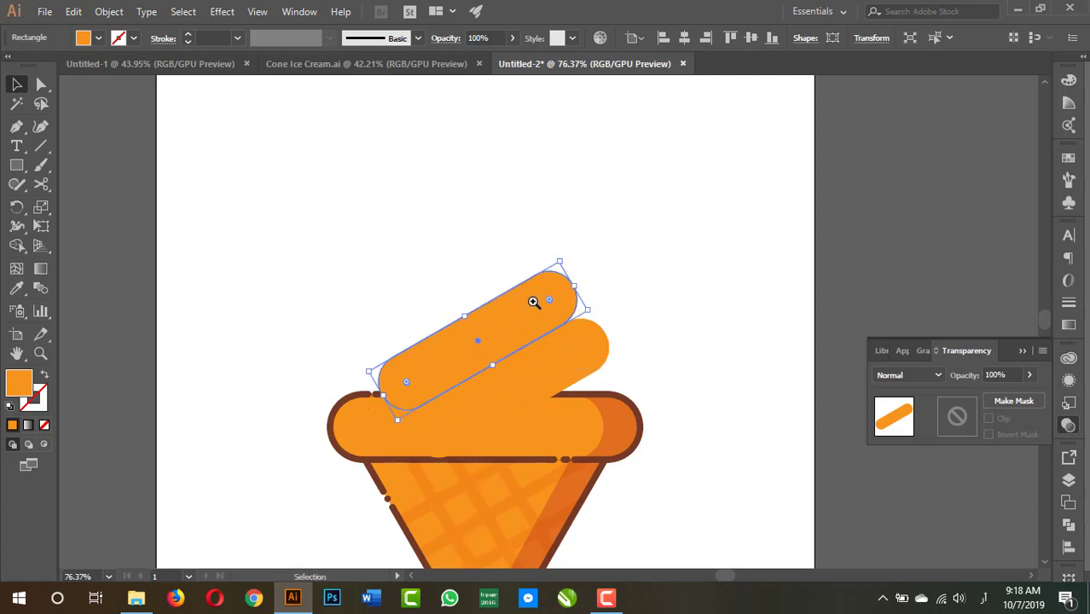
Place a copy of the pill as a second swirl bar
{"action": "left_click_drag", "start_coordinate": [530, 302], "coordinate": [683, 356]}
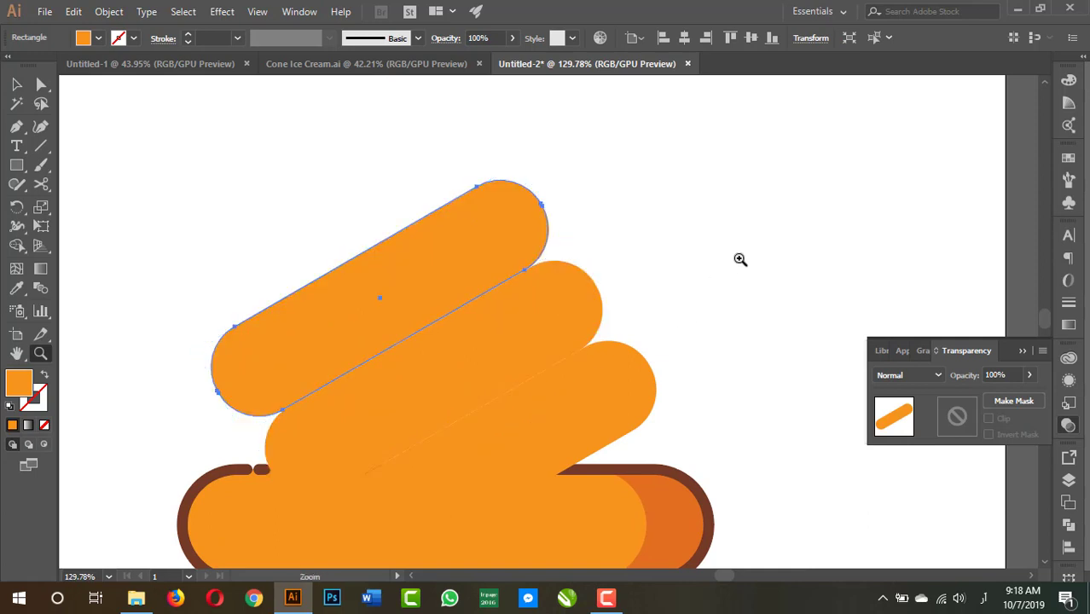
{"action": "left_click_drag", "start_coordinate": [740, 257], "coordinate": [667, 295]}
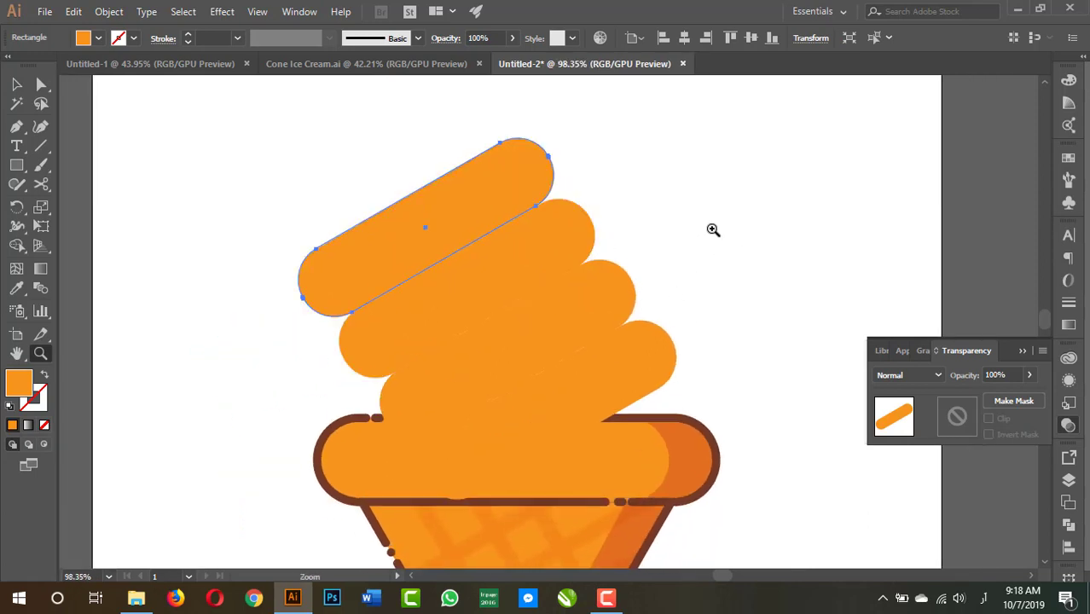
{"action": "left_click", "coordinate": [712, 231], "text": "alt"}
Shorten the top and second cream bars from their left ends
{"action": "key", "text": "v"}
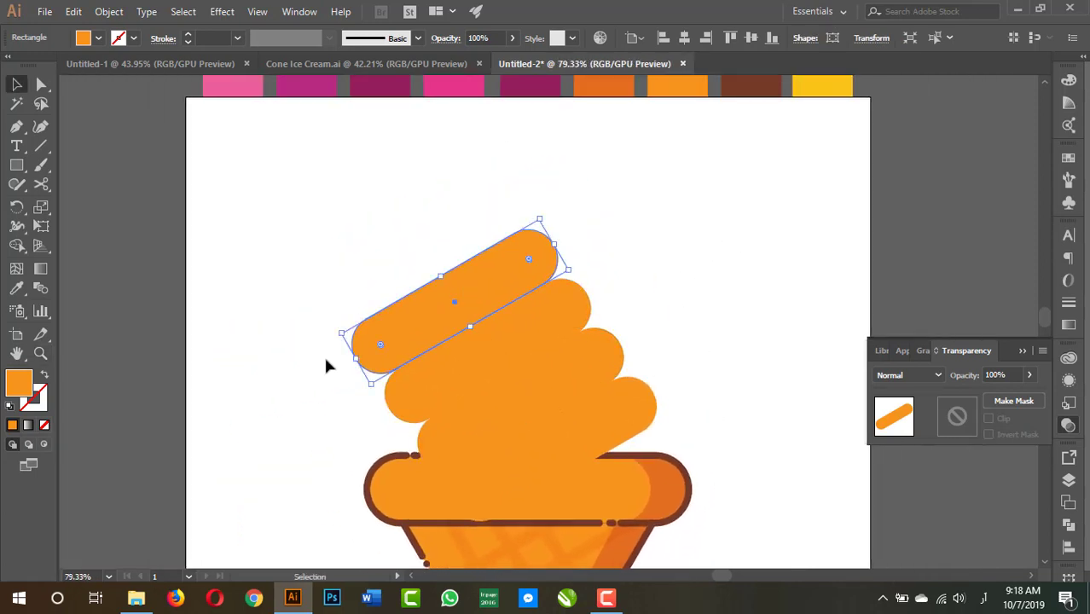
{"action": "left_click_drag", "start_coordinate": [356, 359], "coordinate": [418, 319]}
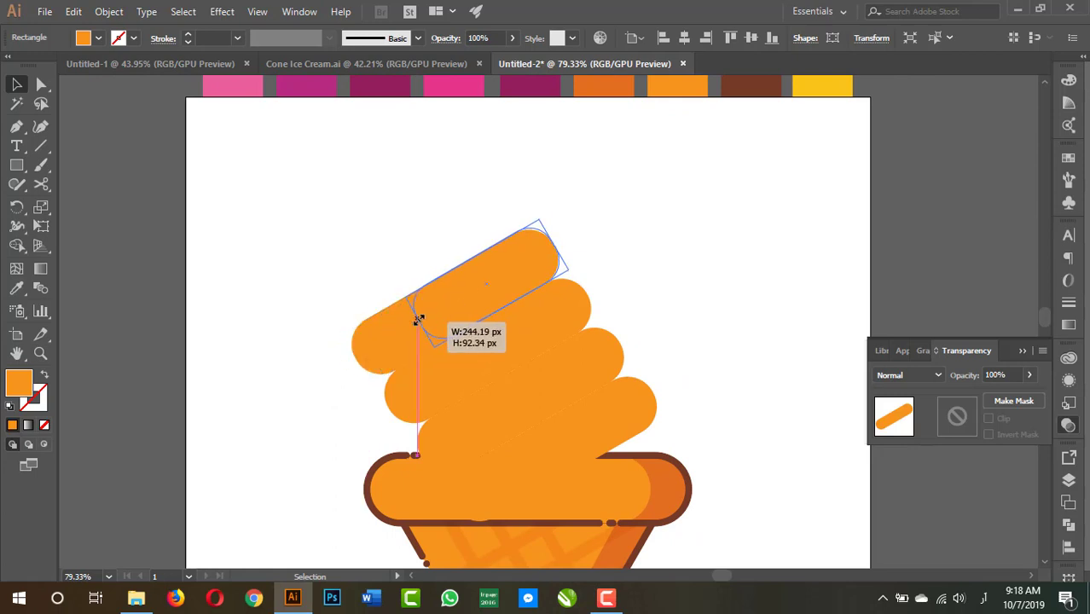
{"action": "mouse_move", "coordinate": [579, 304]}
{"action": "left_mouse_down"}
{"action": "mouse_move", "coordinate": [710, 346]}
{"action": "mouse_move", "coordinate": [703, 240]}
{"action": "mouse_move", "coordinate": [711, 270]}
{"action": "left_mouse_up"}
{"action": "key", "text": "v"}
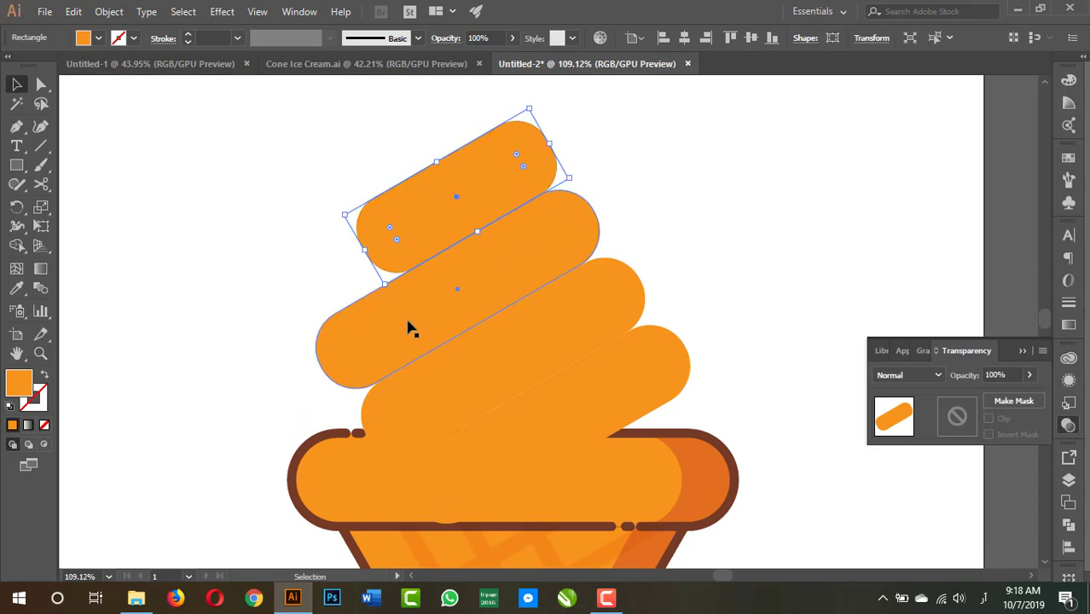
{"action": "left_click", "coordinate": [339, 373]}
{"action": "left_click_drag", "start_coordinate": [320, 372], "coordinate": [368, 348]}
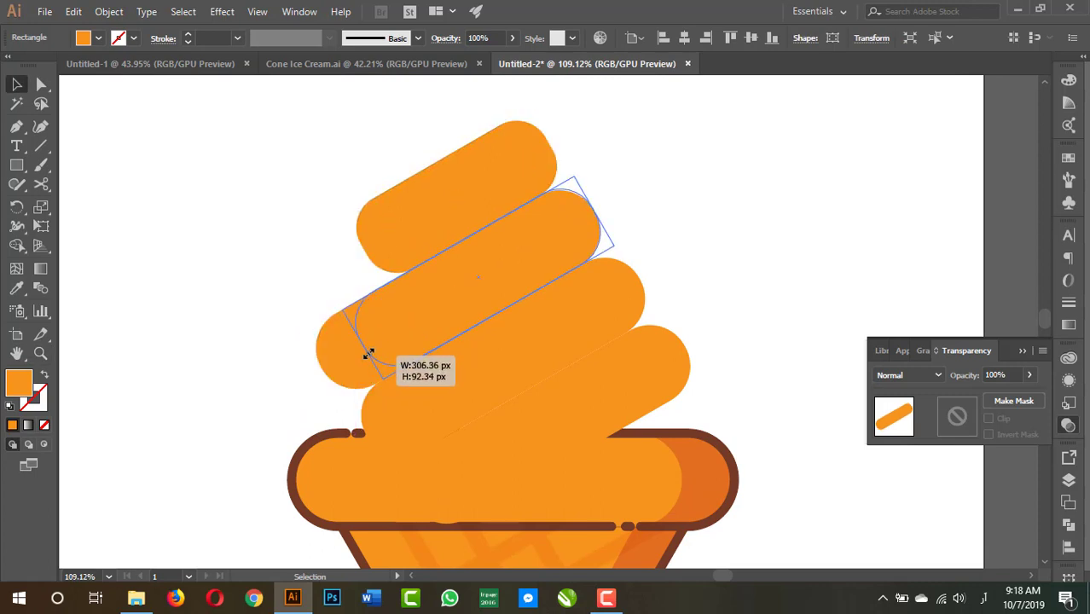
{"action": "scroll", "coordinate": [740, 276], "scroll_direction": "down", "scroll_amount": 2}
{"action": "left_click_drag", "start_coordinate": [802, 211], "coordinate": [759, 296]}
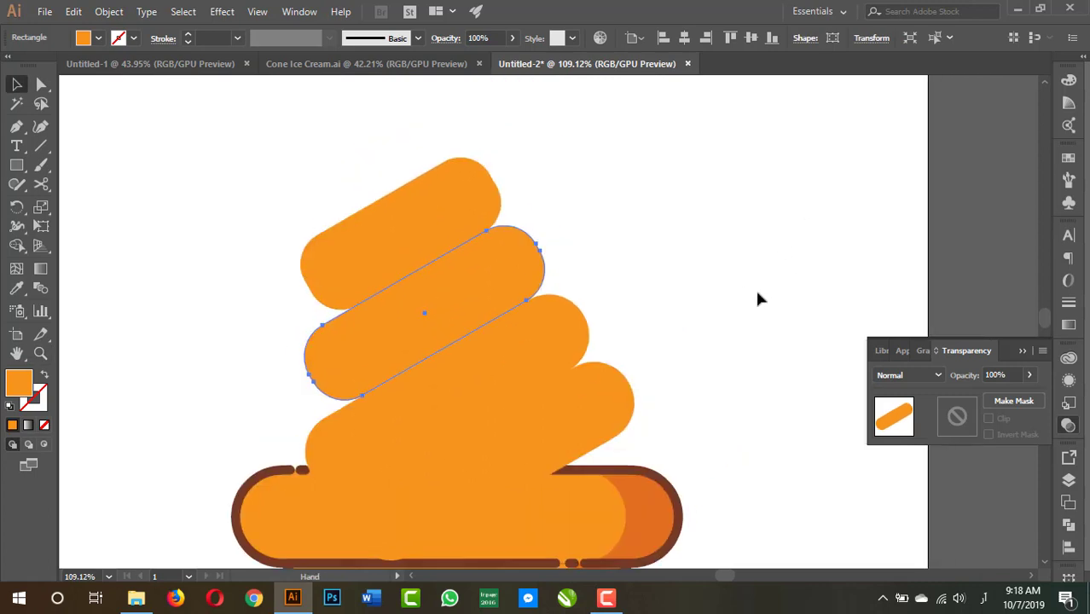
{"action": "left_click", "coordinate": [459, 211]}
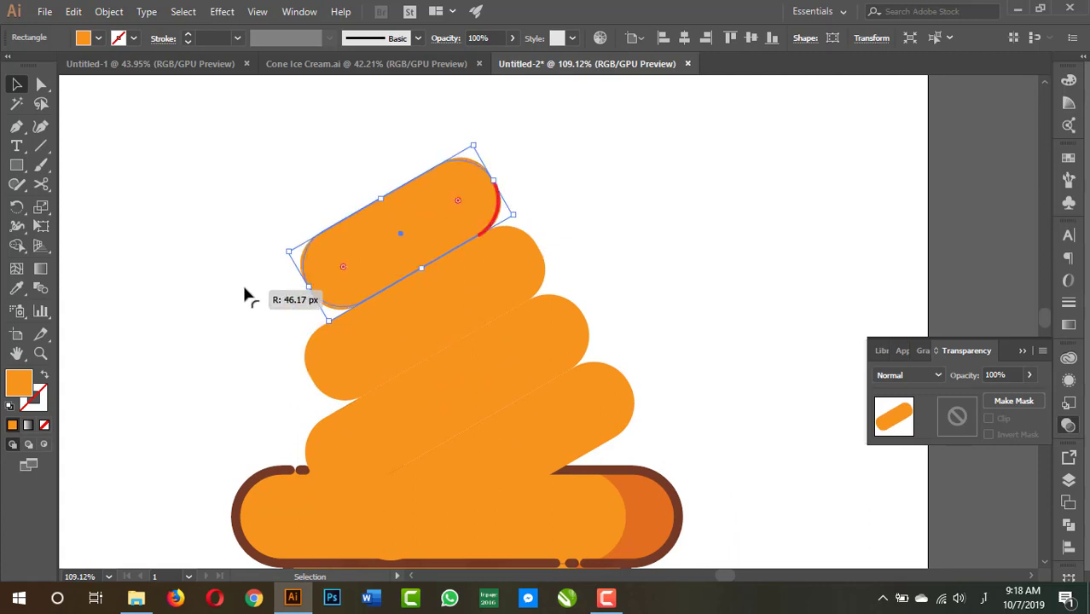
{"action": "left_click", "coordinate": [527, 276]}
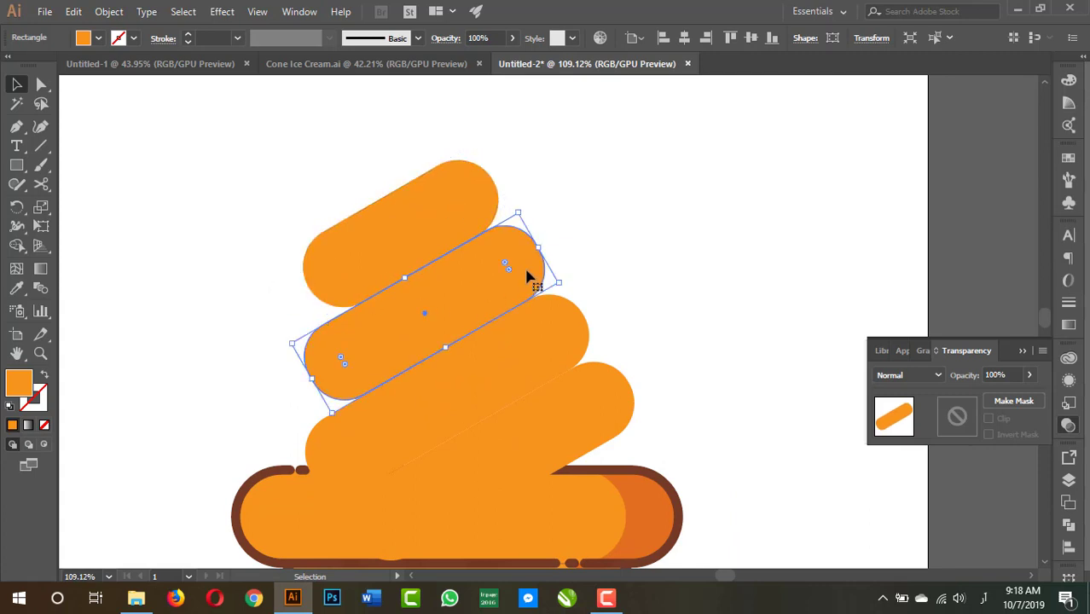
{"action": "left_click", "coordinate": [587, 283]}
Drag the top bar's upper corner anchor up into a pointed peak
{"action": "key", "text": "a"}
{"action": "left_click", "coordinate": [459, 171]}
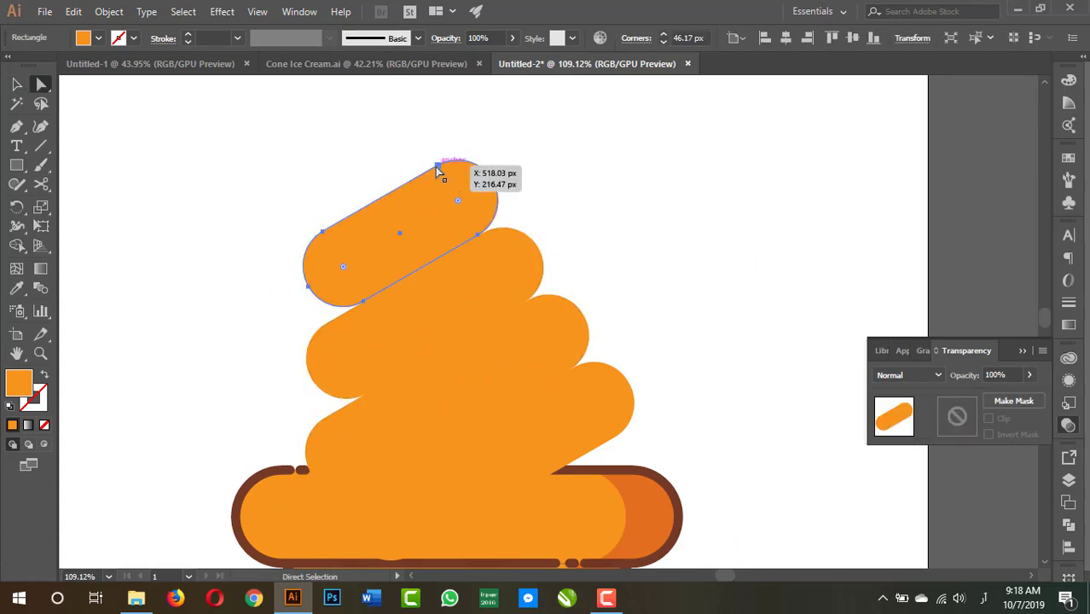
{"action": "left_click", "coordinate": [436, 164]}
{"action": "left_click_drag", "start_coordinate": [459, 176], "coordinate": [494, 103]}
{"action": "key", "text": "ctrl+shift+a"}
{"action": "key", "text": "z"}
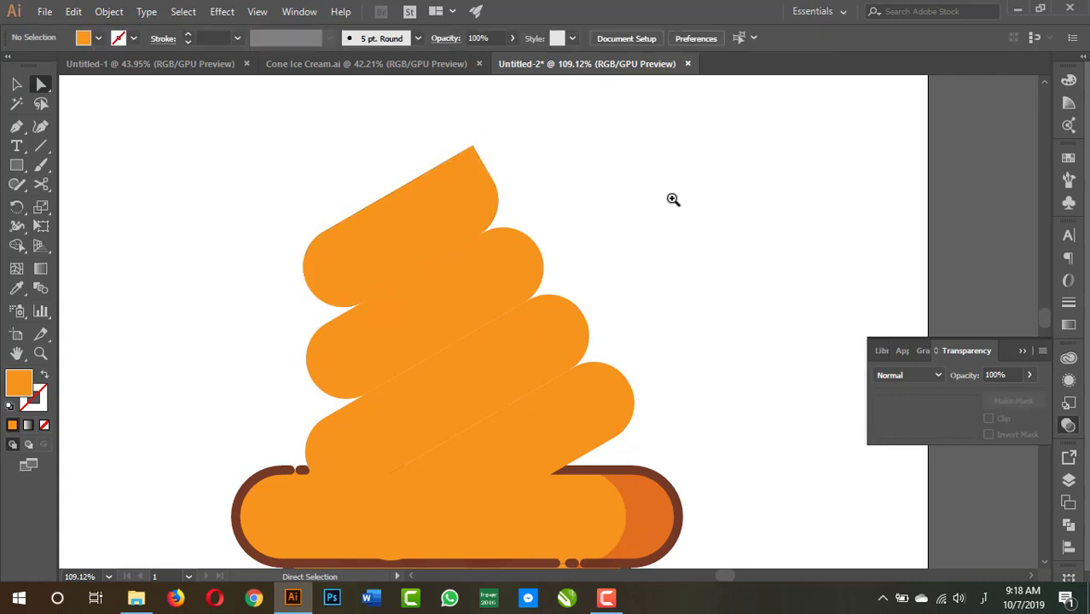
{"action": "left_click_drag", "start_coordinate": [671, 199], "coordinate": [518, 231]}
{"action": "left_click_drag", "start_coordinate": [687, 376], "coordinate": [669, 364]}
Select all four cream bars and move them down onto the cone
{"action": "key", "text": "v"}
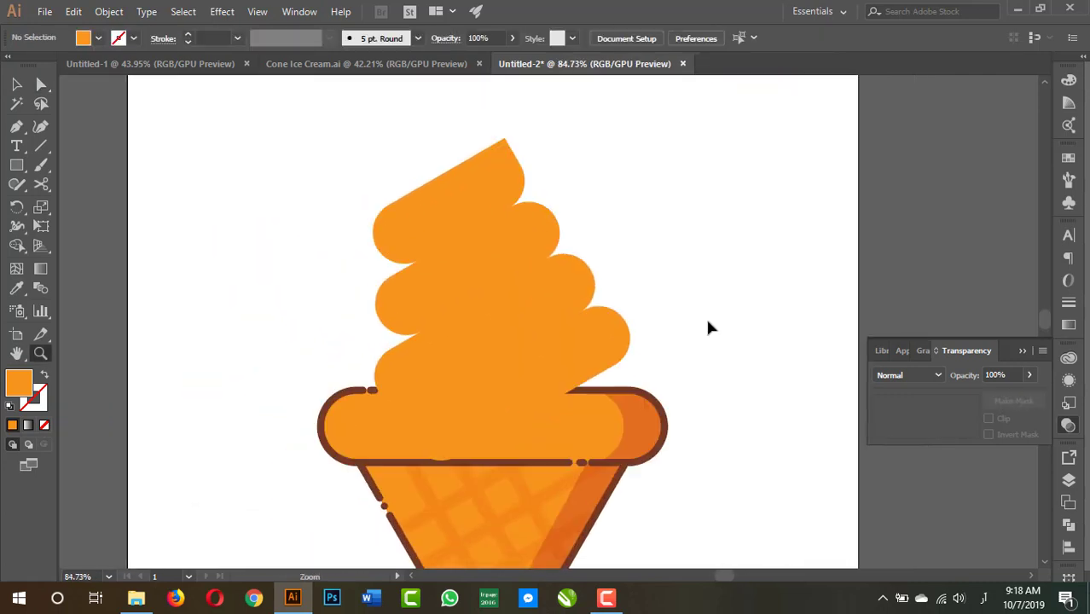
{"action": "left_click", "coordinate": [584, 358]}
{"action": "left_click", "coordinate": [499, 252]}
{"action": "left_click", "coordinate": [512, 230]}
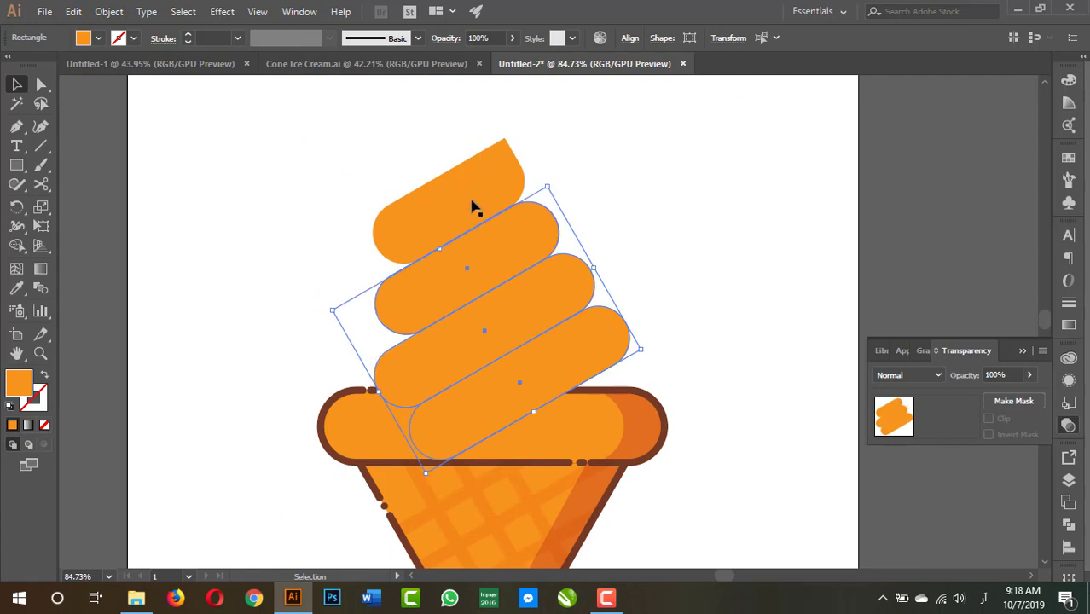
{"action": "left_click", "coordinate": [483, 200]}
{"action": "left_click", "coordinate": [552, 288], "text": "shift"}
{"action": "left_click", "coordinate": [591, 348], "text": "shift"}
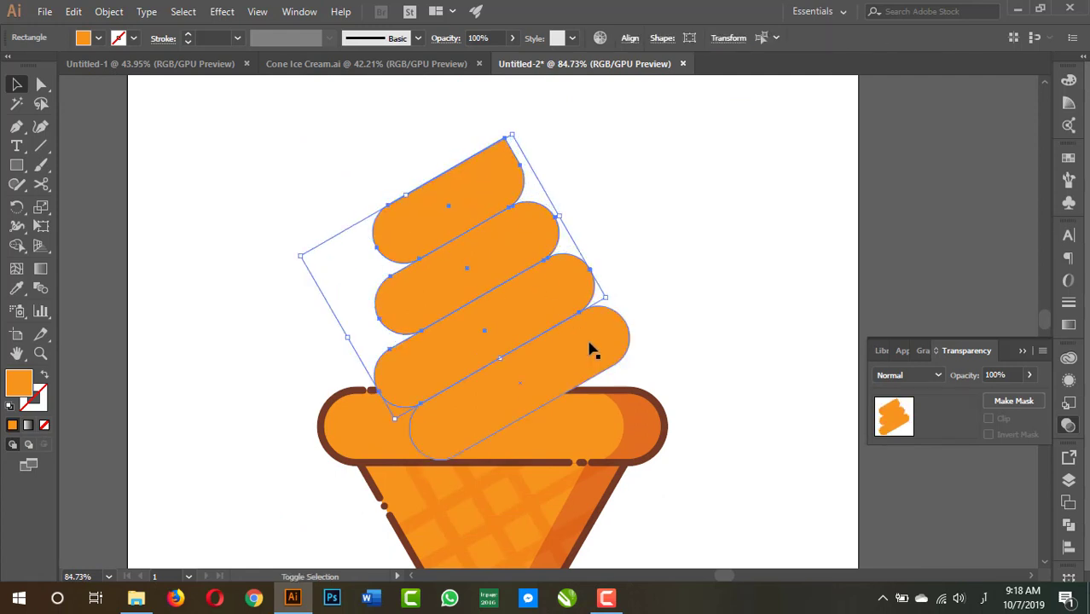
{"action": "mouse_move", "coordinate": [552, 293]}
{"action": "left_mouse_down"}
{"action": "mouse_move", "coordinate": [557, 313]}
{"action": "mouse_move", "coordinate": [546, 305]}
{"action": "left_mouse_up"}
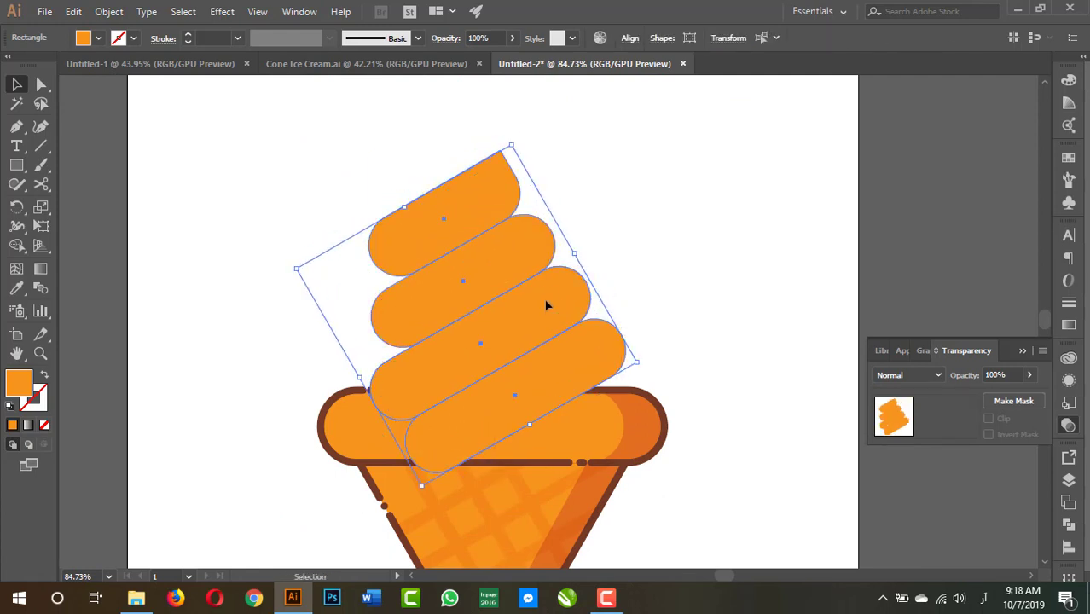
{"action": "left_click_drag", "start_coordinate": [512, 261], "coordinate": [512, 264]}
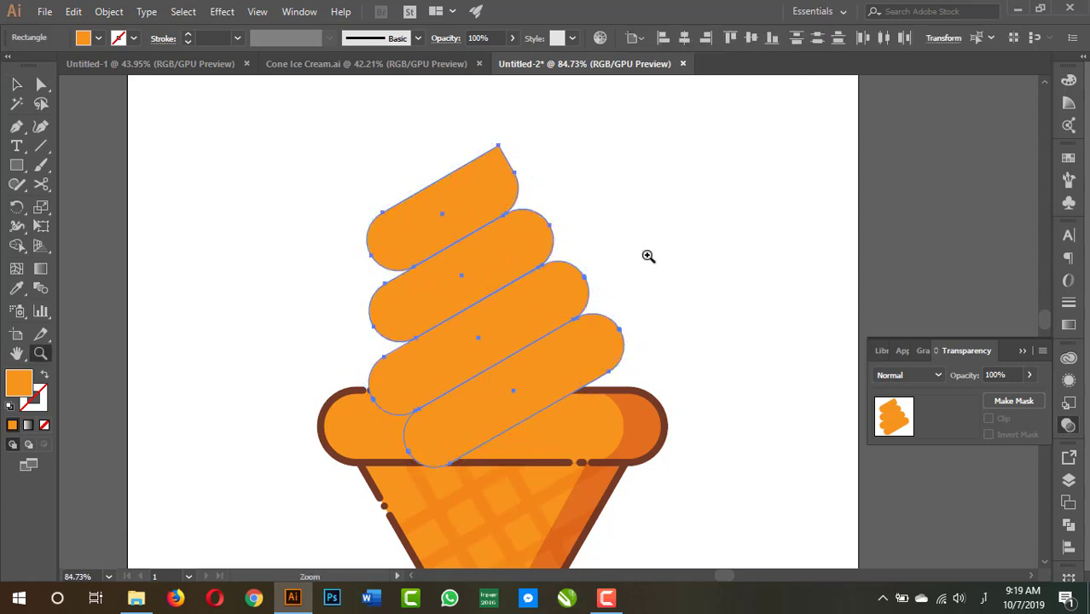
Bring the cone and rim band to front with Ctrl+Shift+] and lock them via Object > Lock
{"action": "scroll", "coordinate": [674, 307], "scroll_direction": "down", "scroll_amount": 3}
{"action": "scroll", "coordinate": [648, 349], "scroll_direction": "up", "scroll_amount": 1}
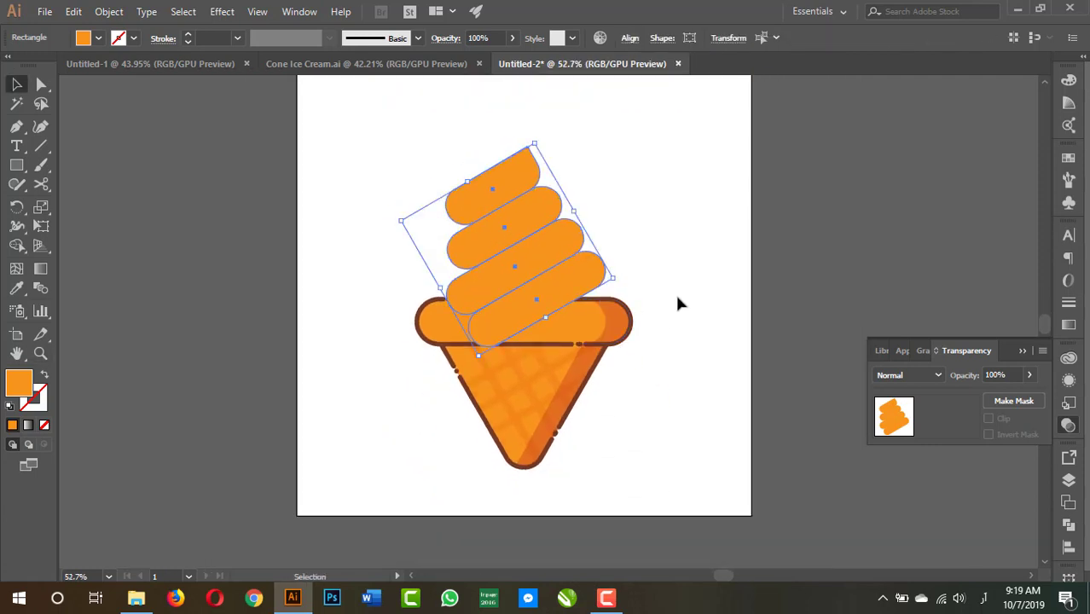
{"action": "left_click_drag", "start_coordinate": [682, 294], "coordinate": [324, 453]}
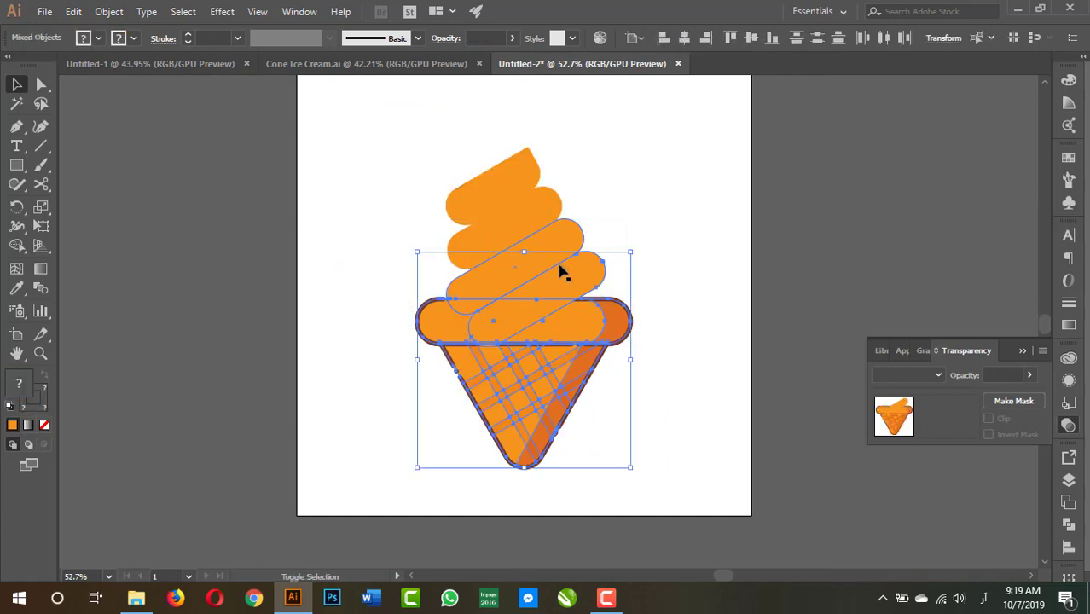
{"action": "key", "text": "ctrl+shift+bracketright"}
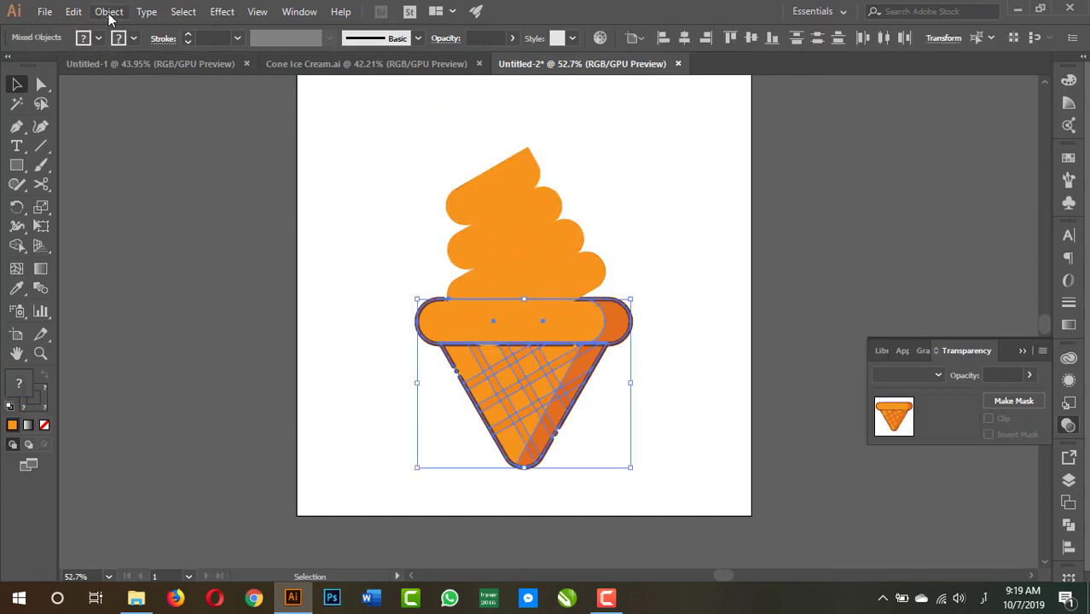
{"action": "left_click", "coordinate": [109, 13]}
{"action": "mouse_move", "coordinate": [247, 87]}
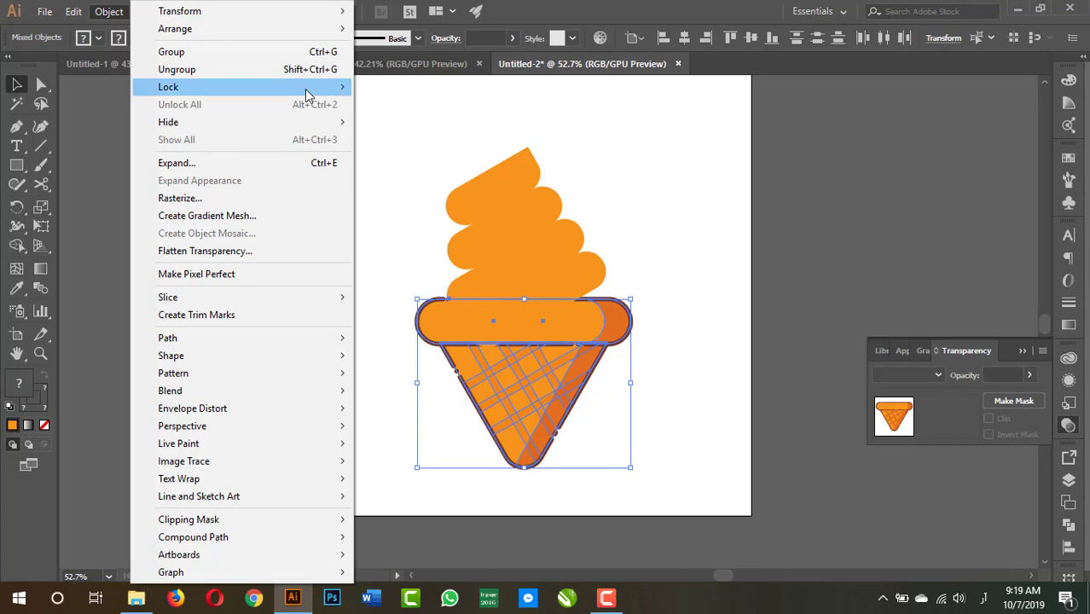
{"action": "left_click", "coordinate": [384, 86]}
{"action": "key", "text": "ctrl+space"}
{"action": "left_click_drag", "start_coordinate": [579, 246], "coordinate": [727, 342]}
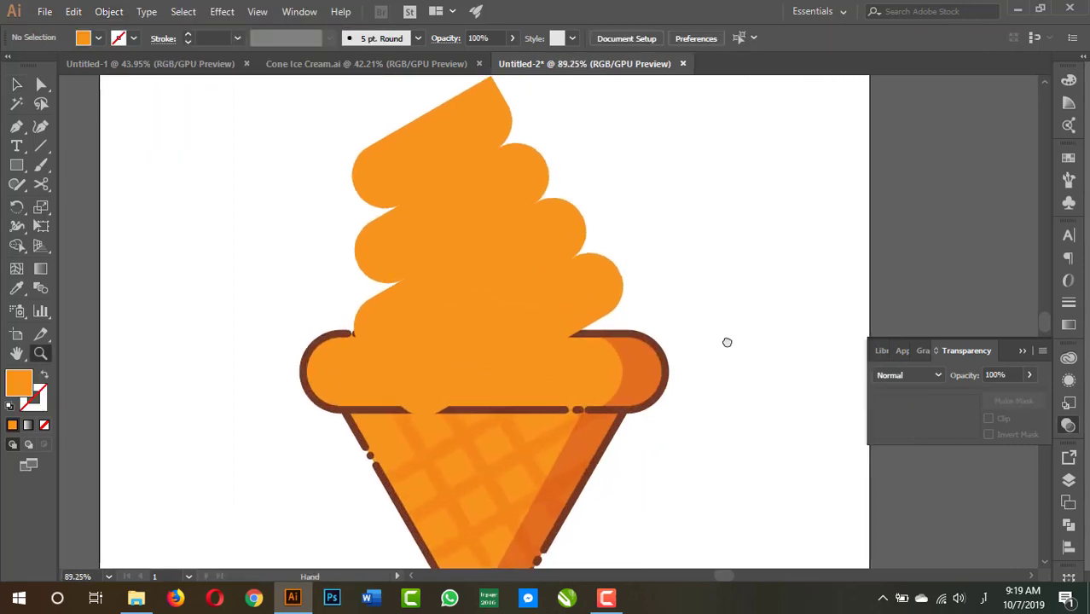
{"action": "mouse_move", "coordinate": [545, 246]}
{"action": "left_mouse_down"}
{"action": "mouse_move", "coordinate": [783, 343]}
{"action": "mouse_move", "coordinate": [742, 334]}
{"action": "mouse_move", "coordinate": [847, 299]}
{"action": "mouse_move", "coordinate": [635, 323]}
{"action": "left_mouse_up"}
Fill the pointed top cream bar with the light pink swatch using the Eyedropper
{"action": "left_click", "coordinate": [597, 309]}
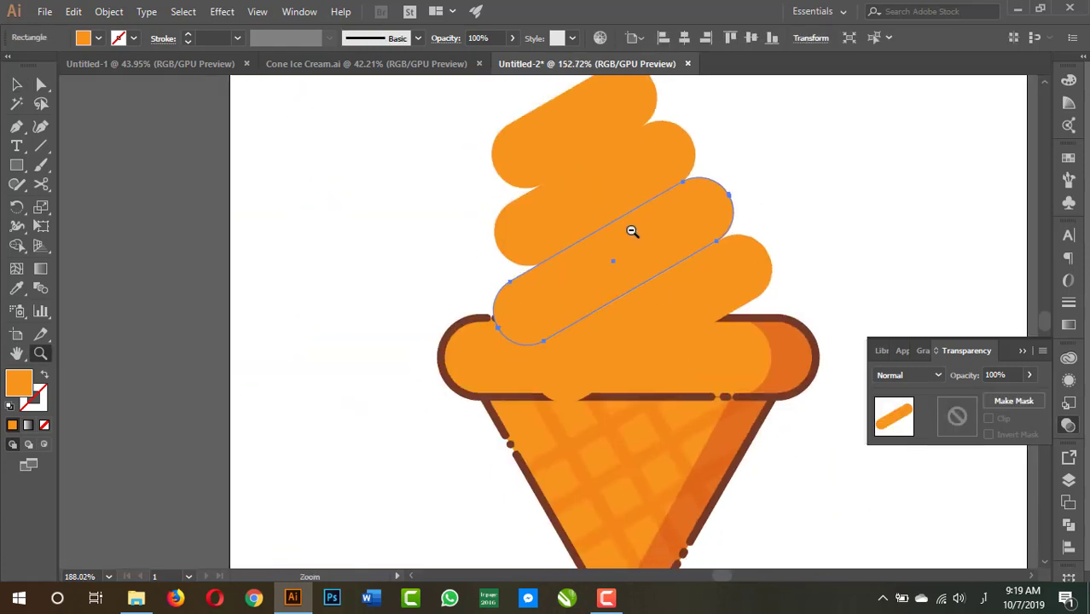
{"action": "left_click_drag", "start_coordinate": [758, 214], "coordinate": [737, 348]}
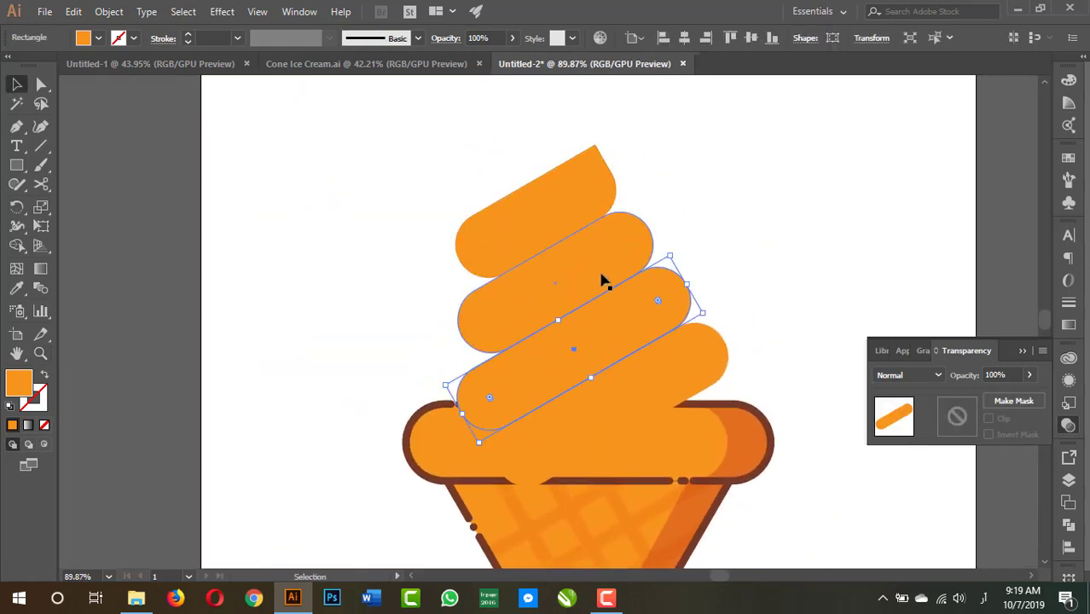
{"action": "mouse_move", "coordinate": [601, 276]}
{"action": "left_mouse_down"}
{"action": "mouse_move", "coordinate": [663, 232]}
{"action": "mouse_move", "coordinate": [802, 333]}
{"action": "mouse_move", "coordinate": [822, 292]}
{"action": "mouse_move", "coordinate": [585, 322]}
{"action": "mouse_move", "coordinate": [594, 365]}
{"action": "mouse_move", "coordinate": [669, 355]}
{"action": "left_mouse_up"}
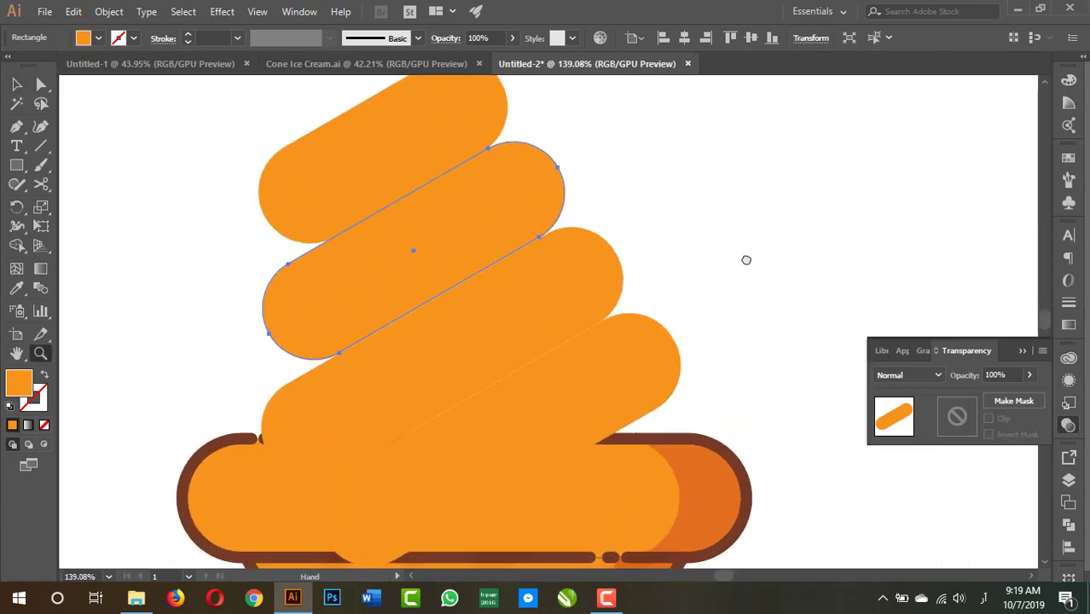
{"action": "left_click_drag", "start_coordinate": [746, 260], "coordinate": [513, 227]}
{"action": "left_click", "coordinate": [487, 275], "text": "ctrl"}
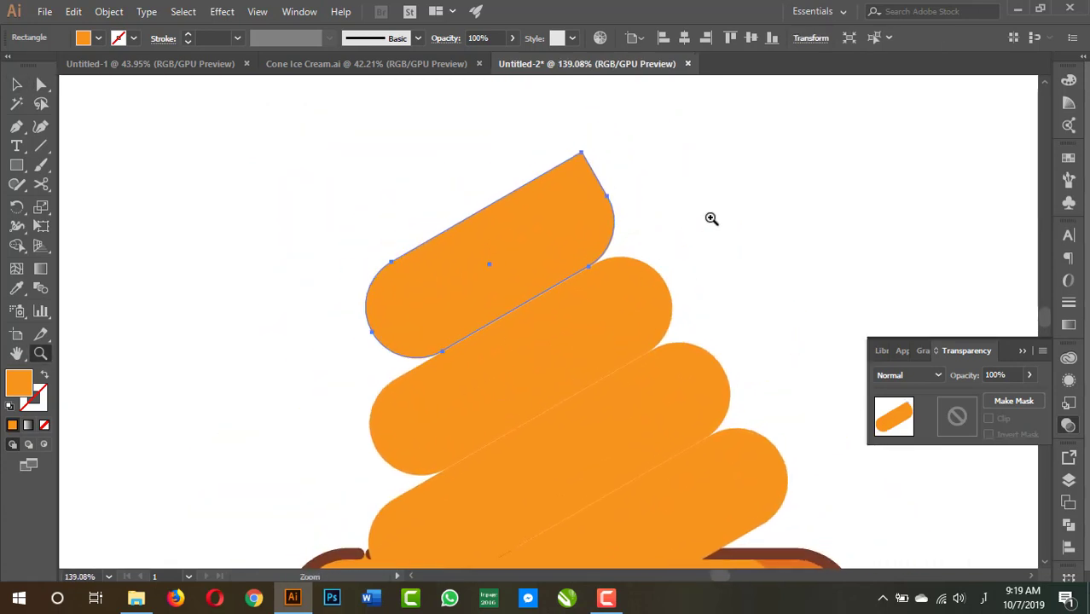
{"action": "left_click_drag", "start_coordinate": [711, 219], "coordinate": [647, 305]}
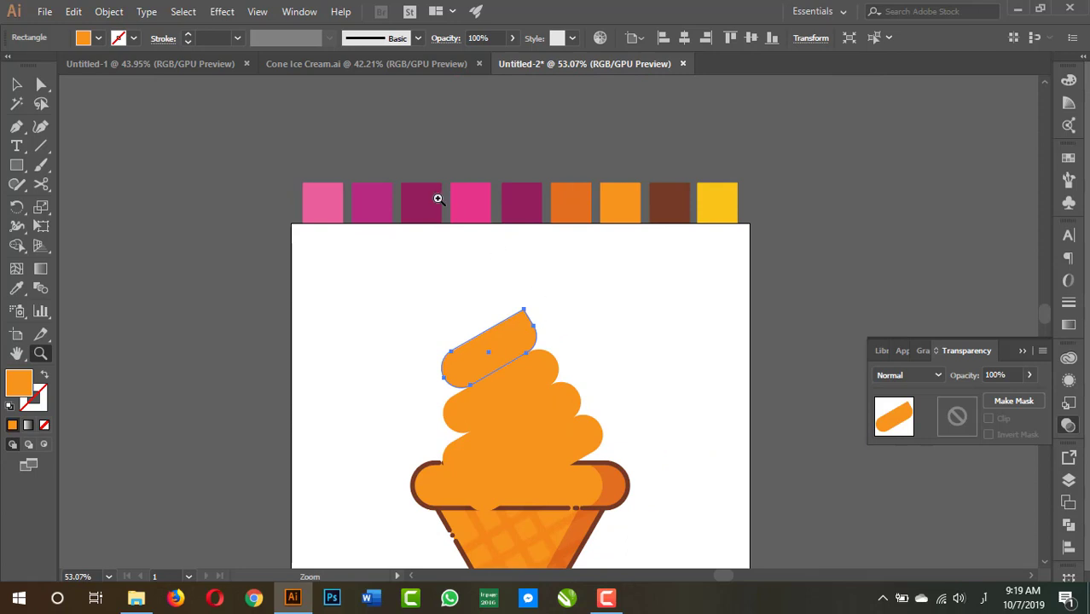
{"action": "left_click", "coordinate": [17, 288]}
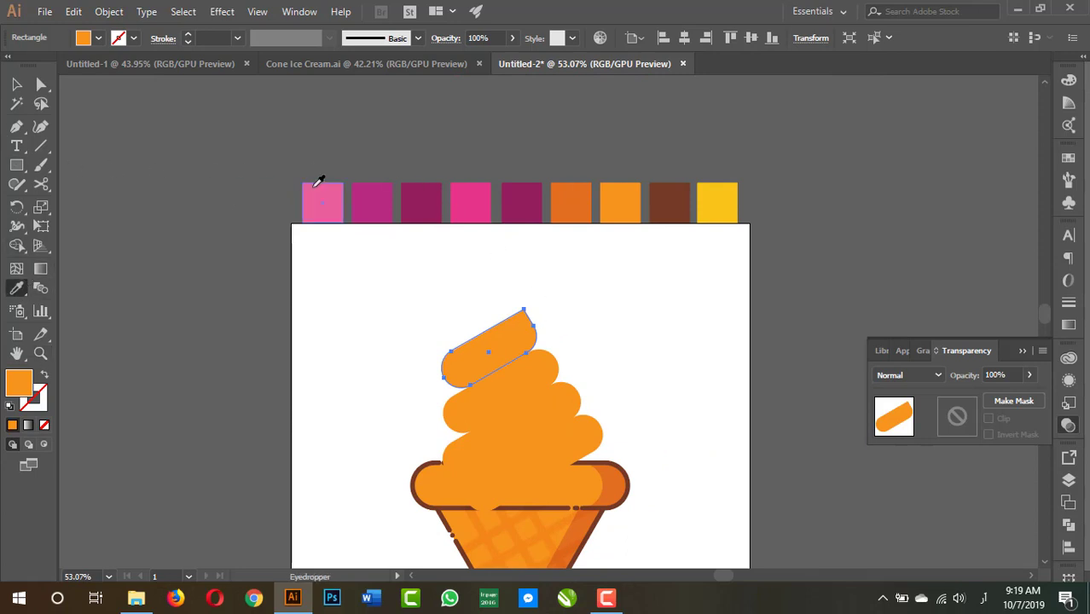
{"action": "left_click", "coordinate": [329, 201]}
{"action": "scroll", "coordinate": [521, 369], "scroll_direction": "up", "scroll_amount": 3}
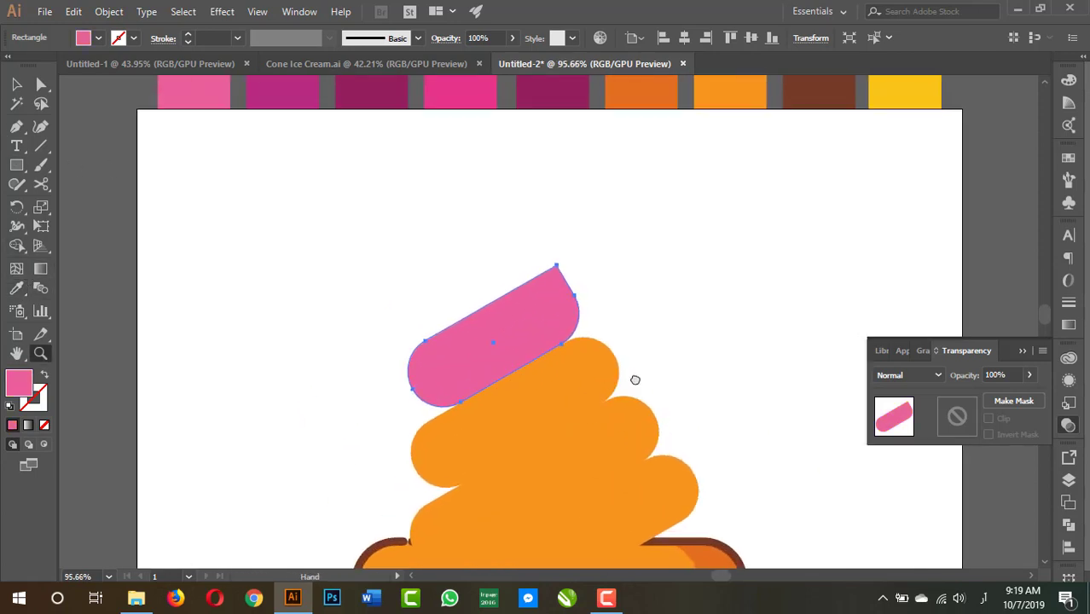
{"action": "key", "text": "v"}
{"action": "left_click", "coordinate": [721, 256]}
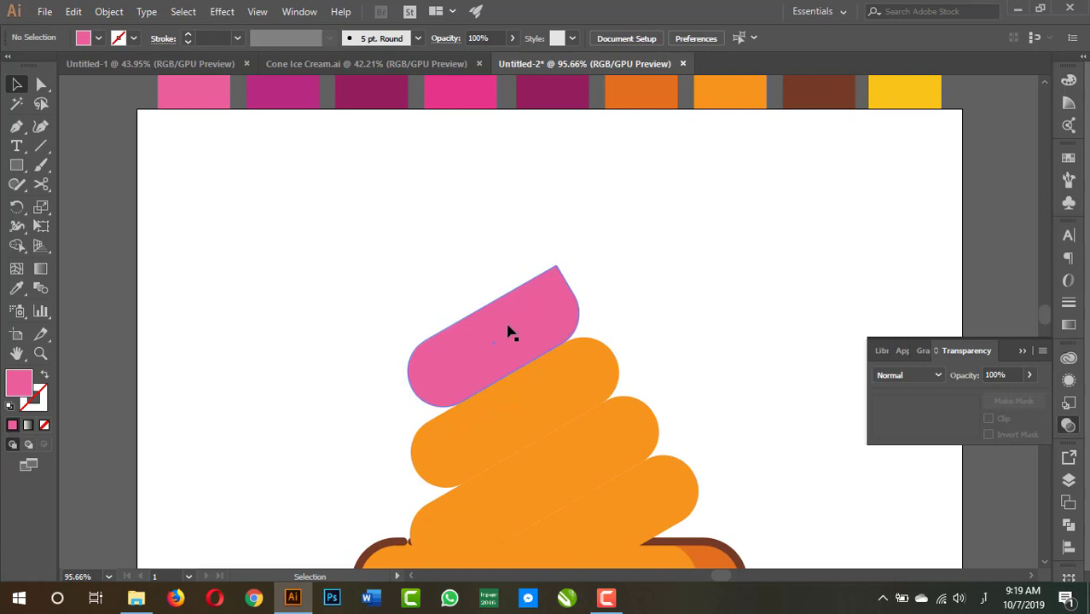
{"action": "left_click", "coordinate": [567, 393]}
Offset a copy of the second swirl bar lower-left and trim its leftover pieces with Shape Builder
{"action": "left_click_drag", "start_coordinate": [577, 388], "coordinate": [499, 402]}
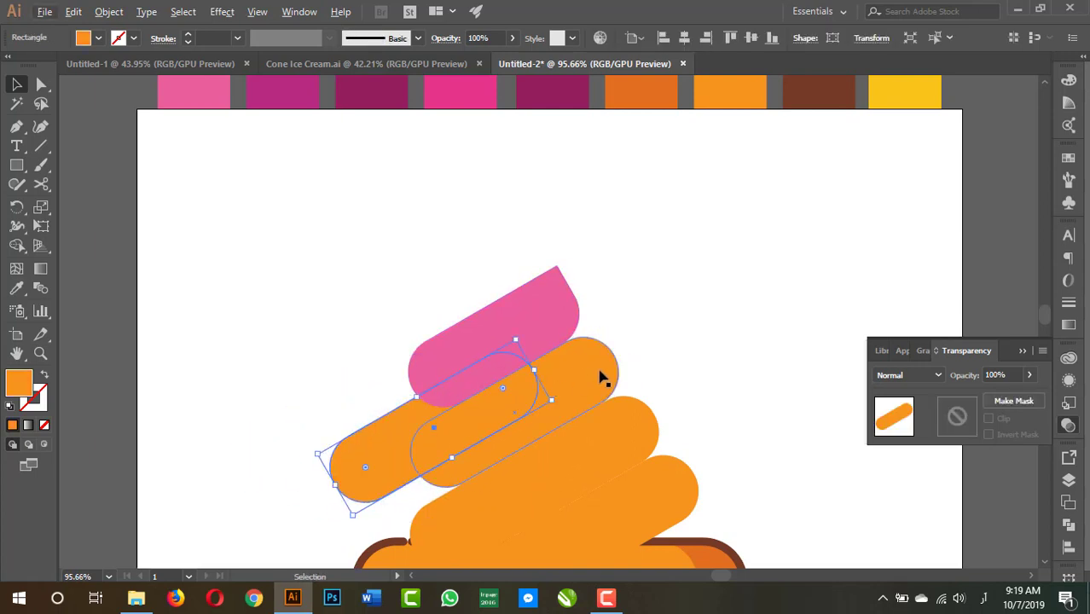
{"action": "left_click", "coordinate": [599, 376], "text": "shift"}
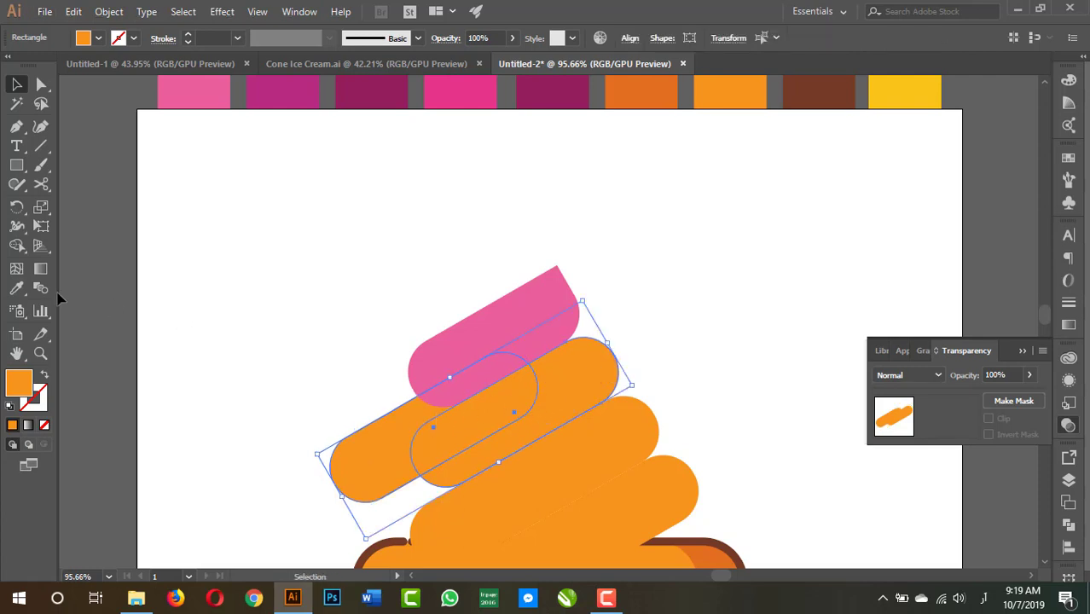
{"action": "left_click", "coordinate": [16, 246]}
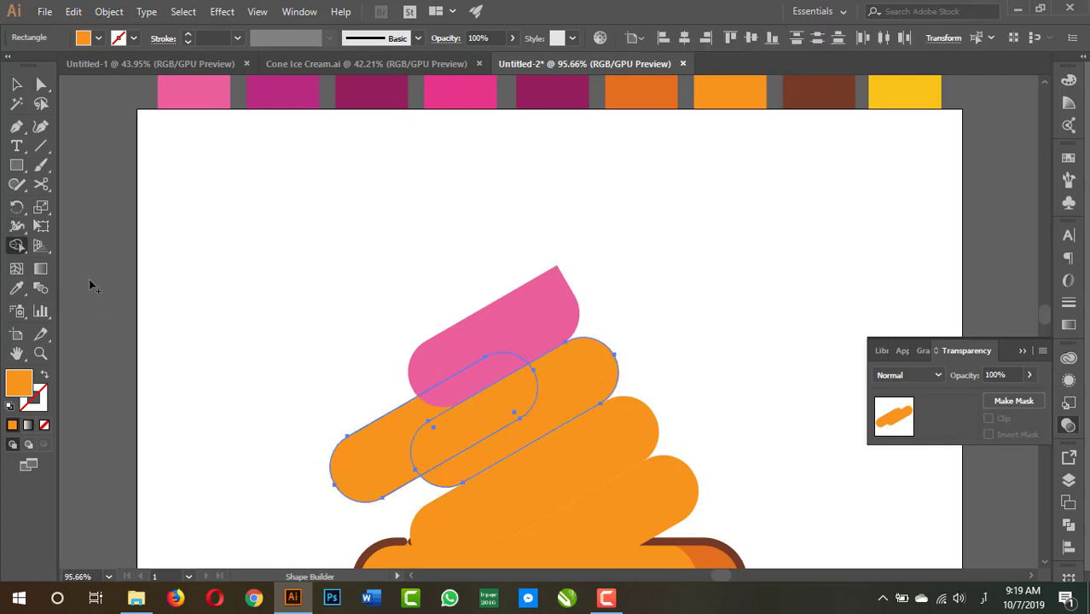
{"action": "left_click", "coordinate": [370, 472], "text": "alt"}
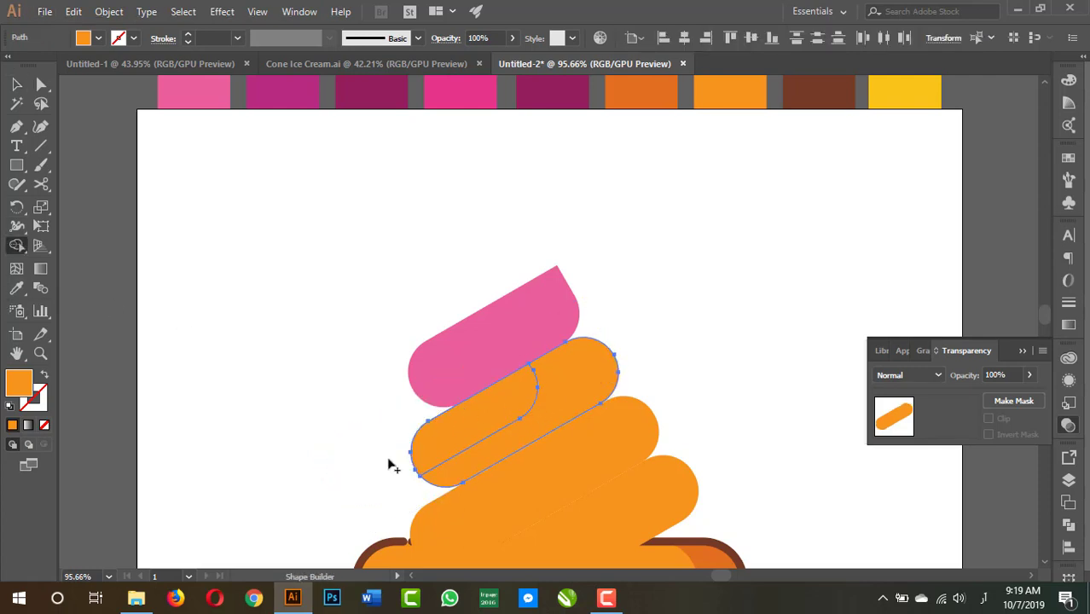
{"action": "left_click", "coordinate": [599, 381], "text": "alt"}
{"action": "key", "text": "ctrl+z"}
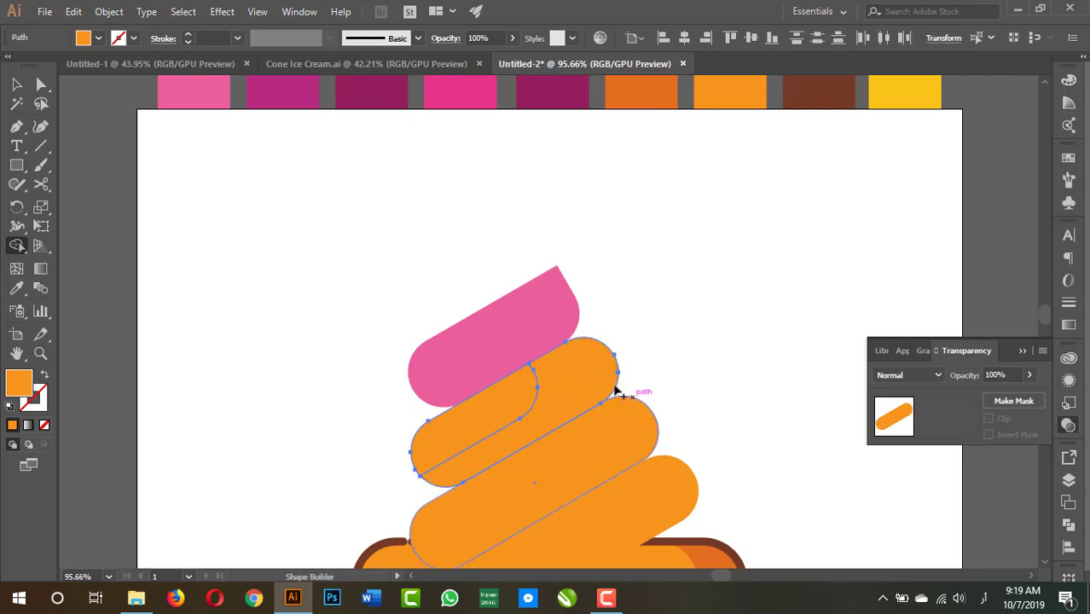
{"action": "key", "text": "v"}
{"action": "left_click", "coordinate": [682, 344]}
{"action": "key", "text": "z"}
{"action": "left_click_drag", "start_coordinate": [772, 268], "coordinate": [721, 310]}
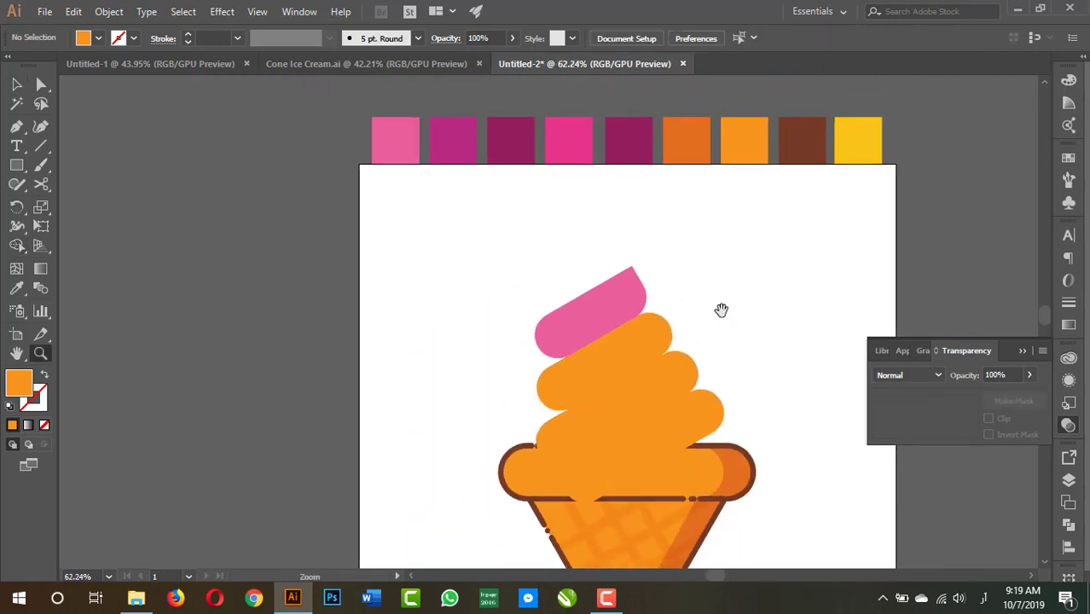
Fill the second bar dark magenta and its lower-left inner strip magenta from the swatches
{"action": "key", "text": "a"}
{"action": "left_click", "coordinate": [615, 406]}
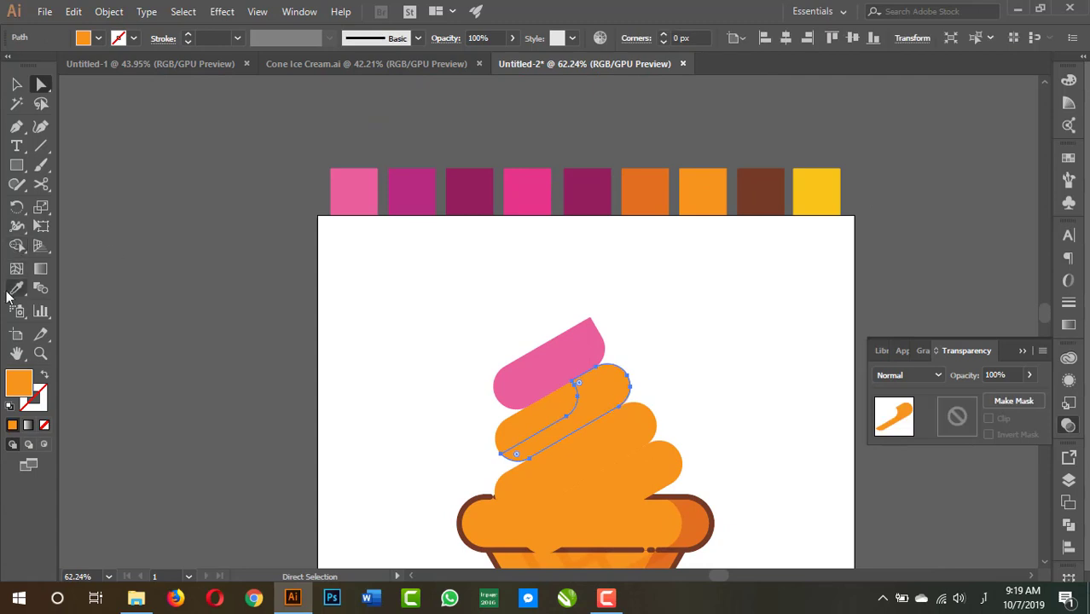
{"action": "key", "text": "i"}
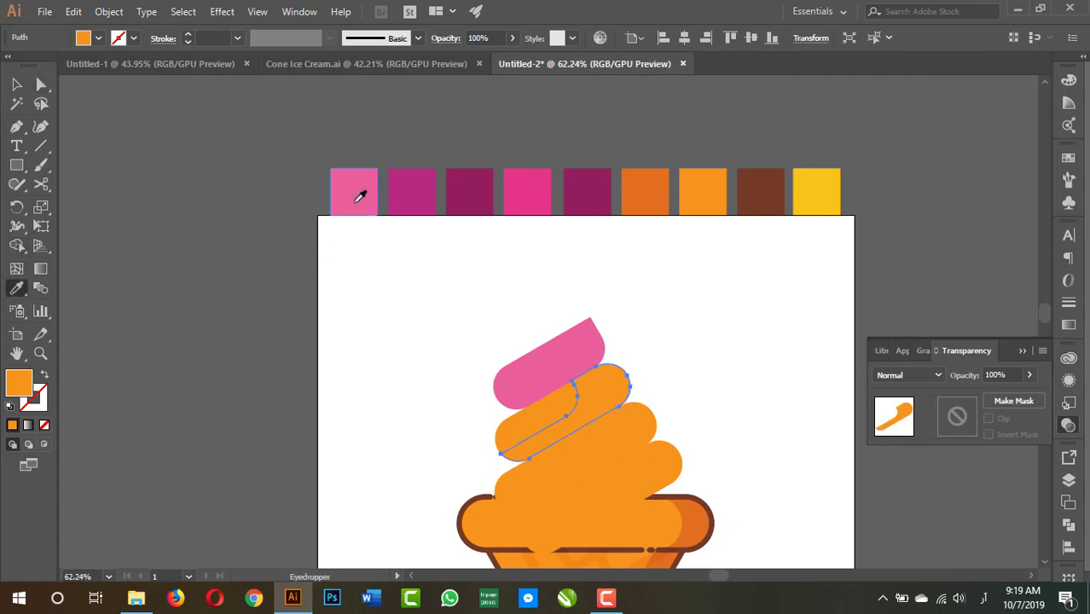
{"action": "left_click", "coordinate": [477, 180]}
{"action": "left_click", "coordinate": [545, 418], "text": "ctrl"}
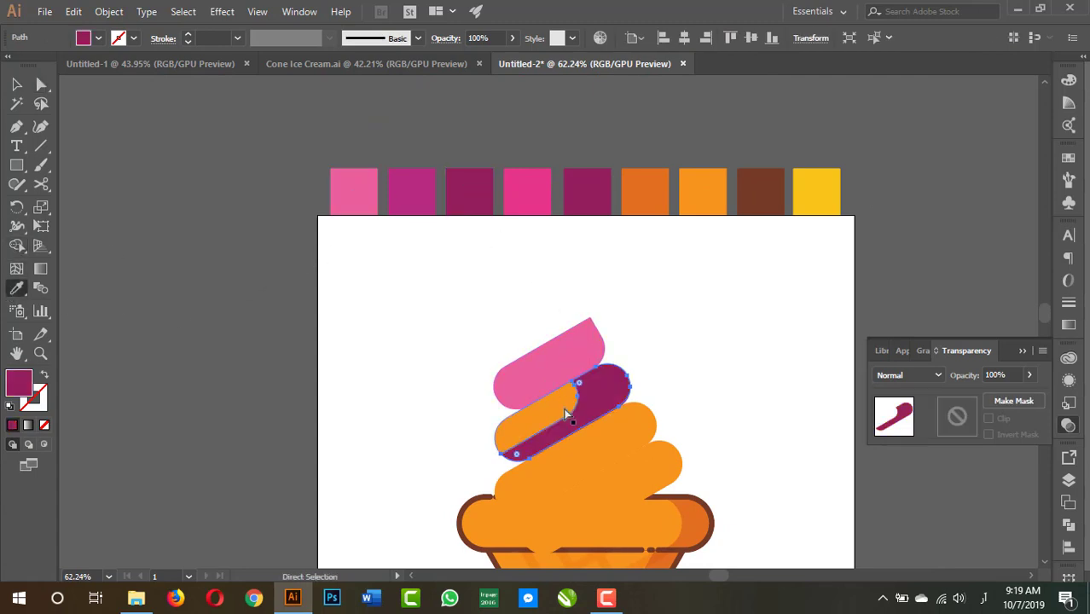
{"action": "left_click", "coordinate": [425, 176]}
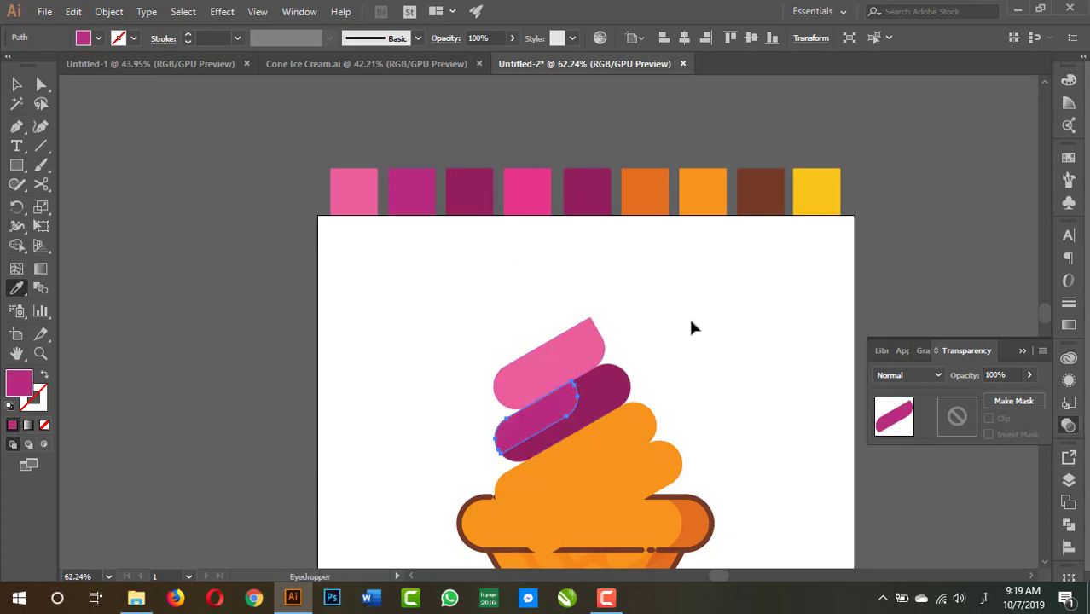
{"action": "left_click", "coordinate": [719, 281], "text": "ctrl"}
{"action": "key", "text": "z"}
{"action": "left_click", "coordinate": [688, 411]}
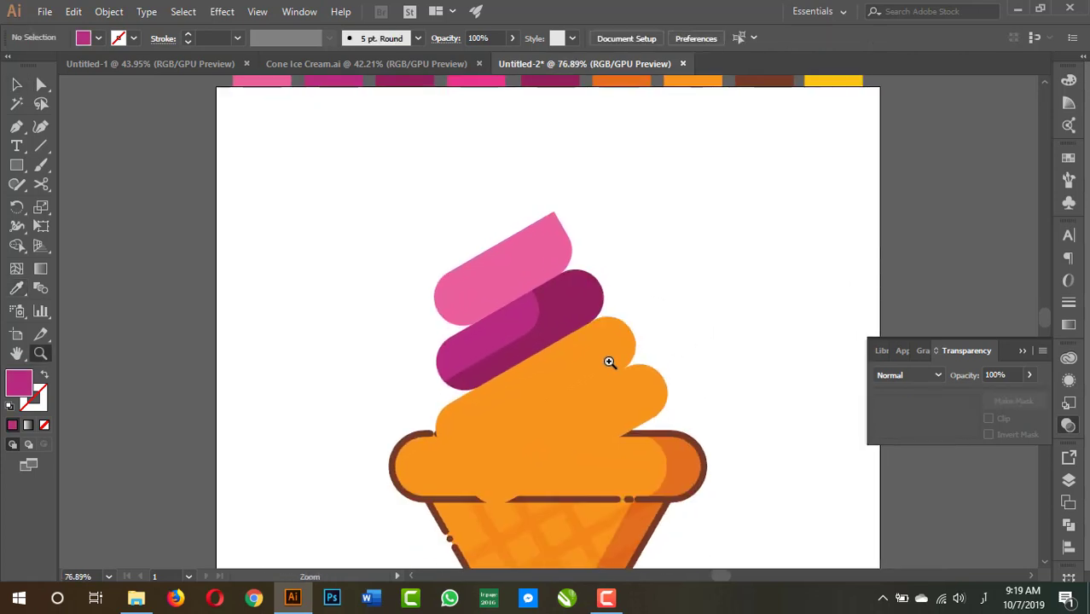
{"action": "left_click", "coordinate": [606, 361], "text": "ctrl"}
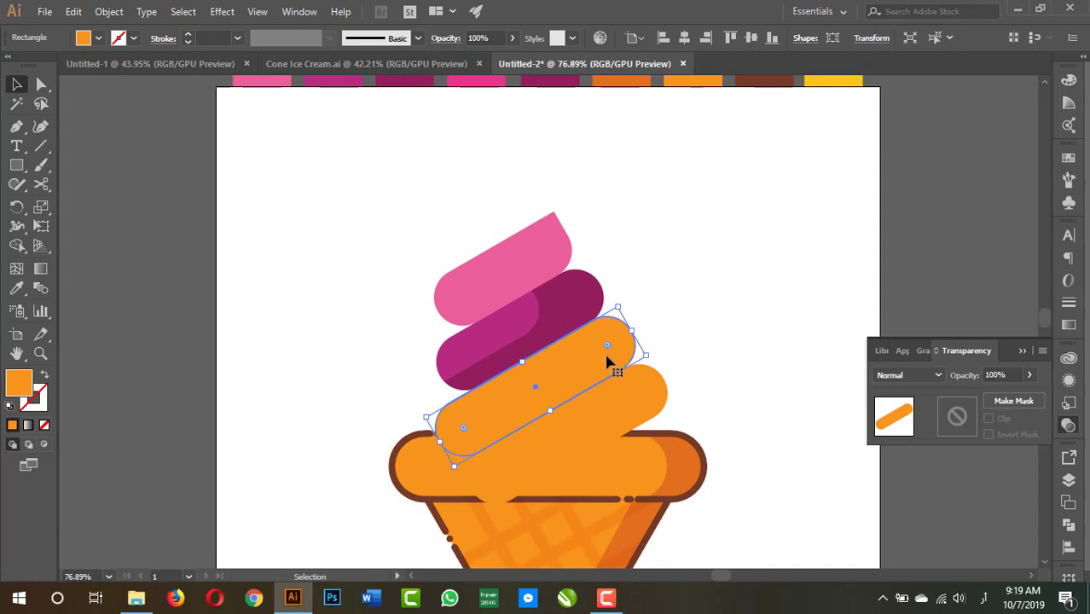
Offset a copy of the third swirl bar down-left and trim its outer piece with Shape Builder
{"action": "mouse_move", "coordinate": [607, 362]}
{"action": "left_mouse_down"}
{"action": "mouse_move", "coordinate": [526, 380]}
{"action": "mouse_move", "coordinate": [530, 360]}
{"action": "mouse_move", "coordinate": [531, 380]}
{"action": "left_mouse_up"}
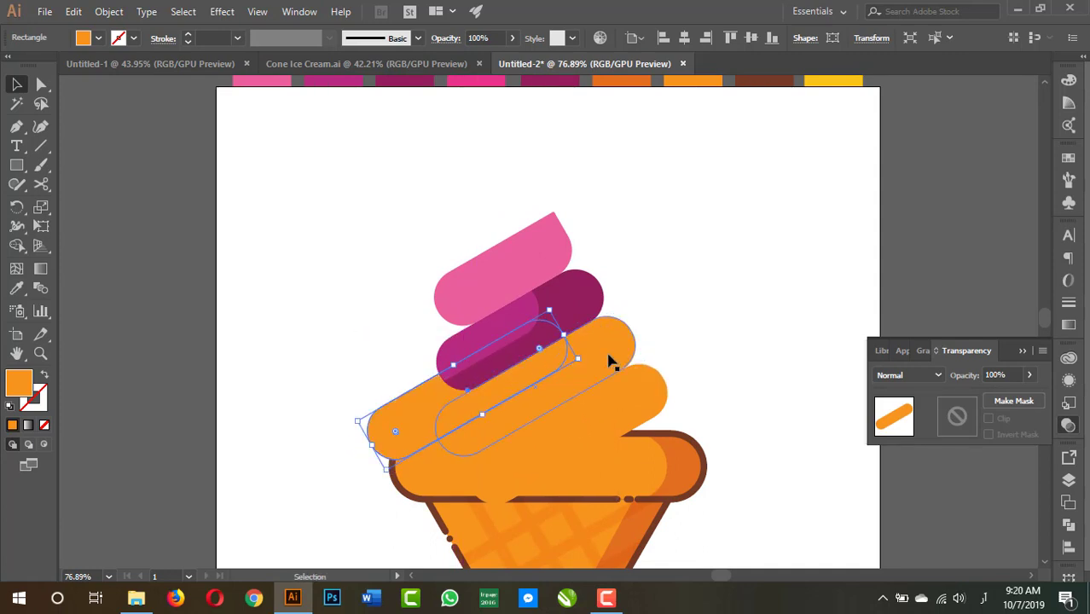
{"action": "left_click", "coordinate": [17, 244]}
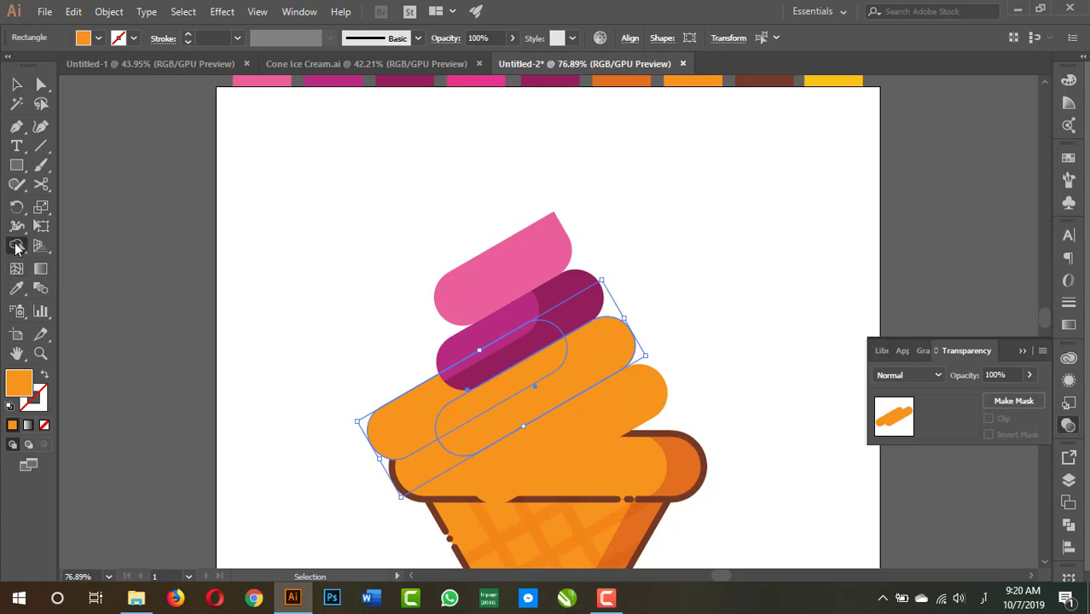
{"action": "left_click", "coordinate": [414, 431], "text": "alt"}
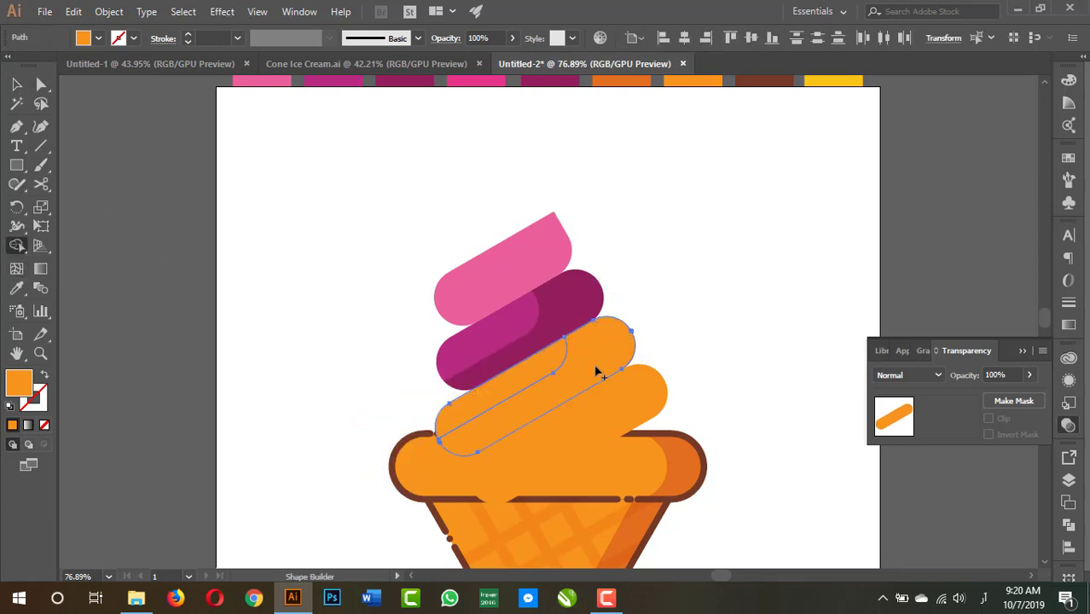
{"action": "key", "text": "v"}
{"action": "left_click", "coordinate": [746, 301]}
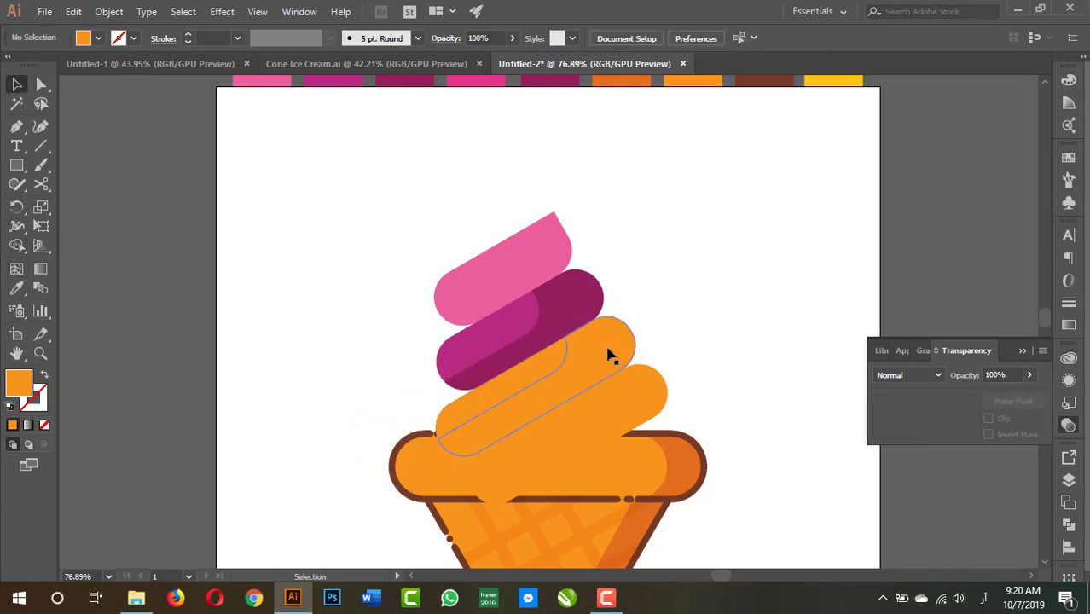
Fill the third bar hot pink and its lower-left inner strip light pink
{"action": "key", "text": "a"}
{"action": "left_click", "coordinate": [597, 360]}
{"action": "left_click_drag", "start_coordinate": [768, 297], "coordinate": [739, 365]}
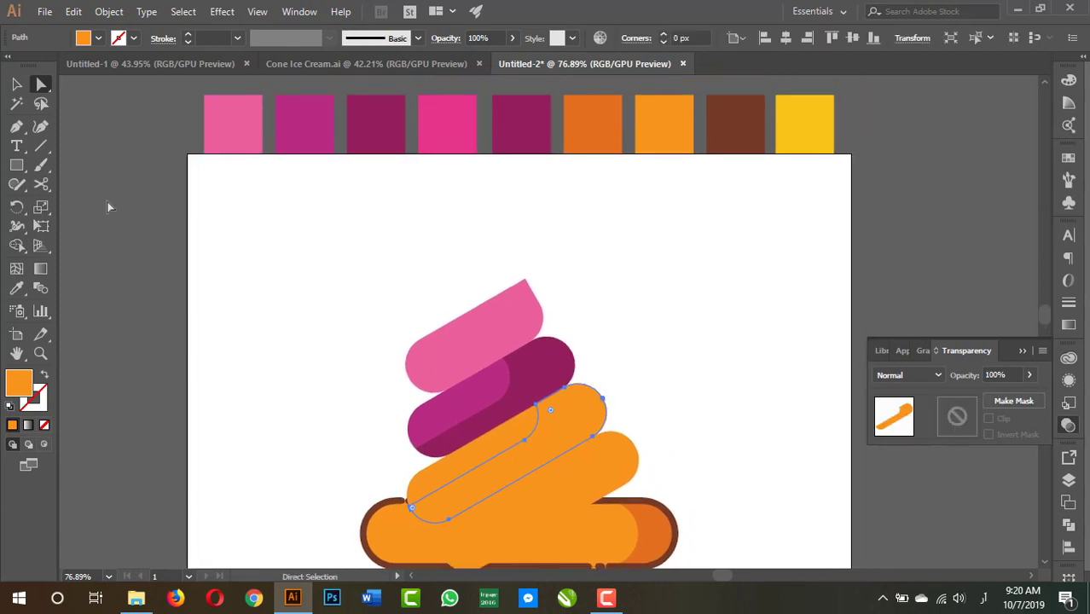
{"action": "left_click", "coordinate": [16, 288]}
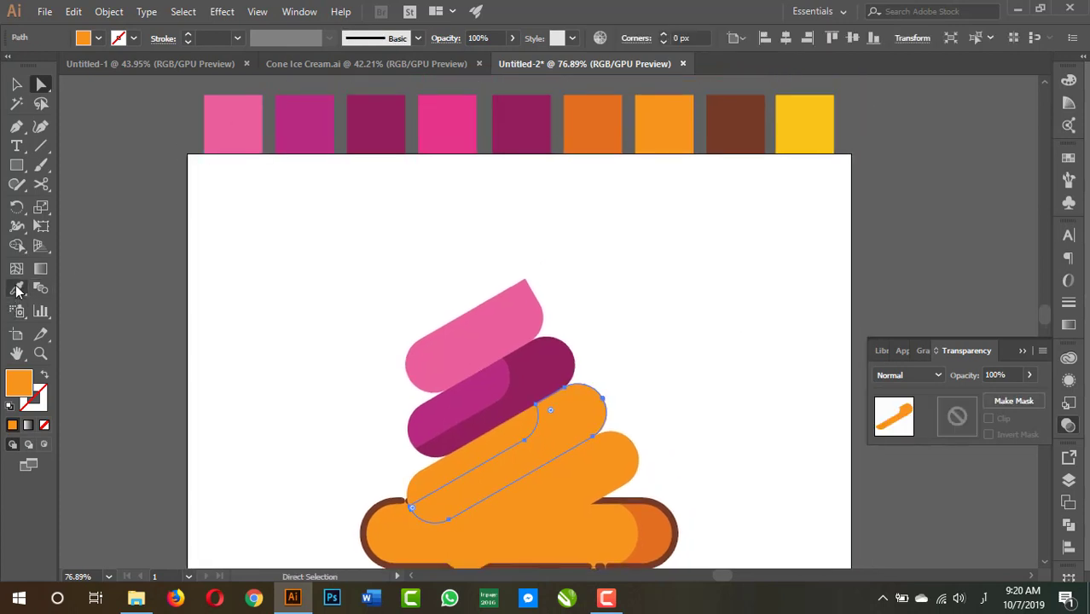
{"action": "left_click", "coordinate": [450, 127]}
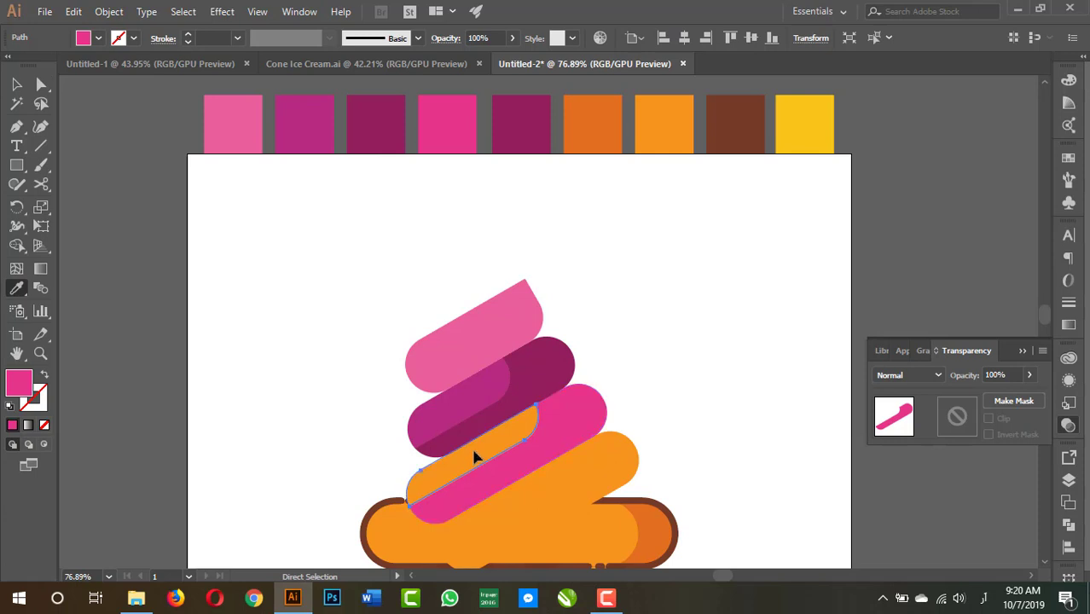
{"action": "left_click", "coordinate": [478, 324]}
{"action": "key", "text": "v"}
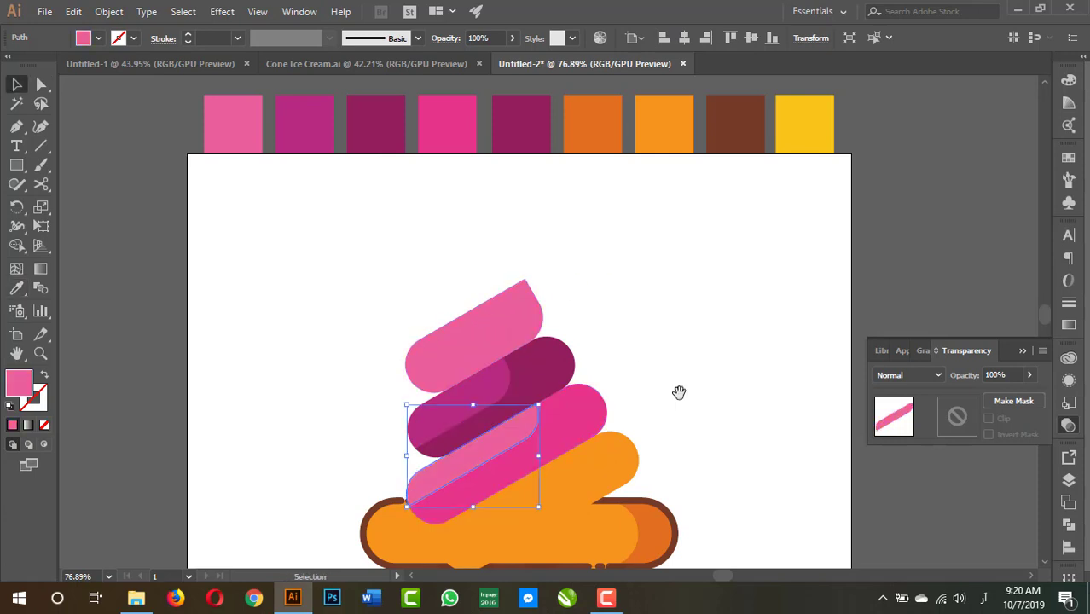
{"action": "left_click_drag", "start_coordinate": [679, 393], "coordinate": [679, 306]}
{"action": "left_click", "coordinate": [685, 260]}
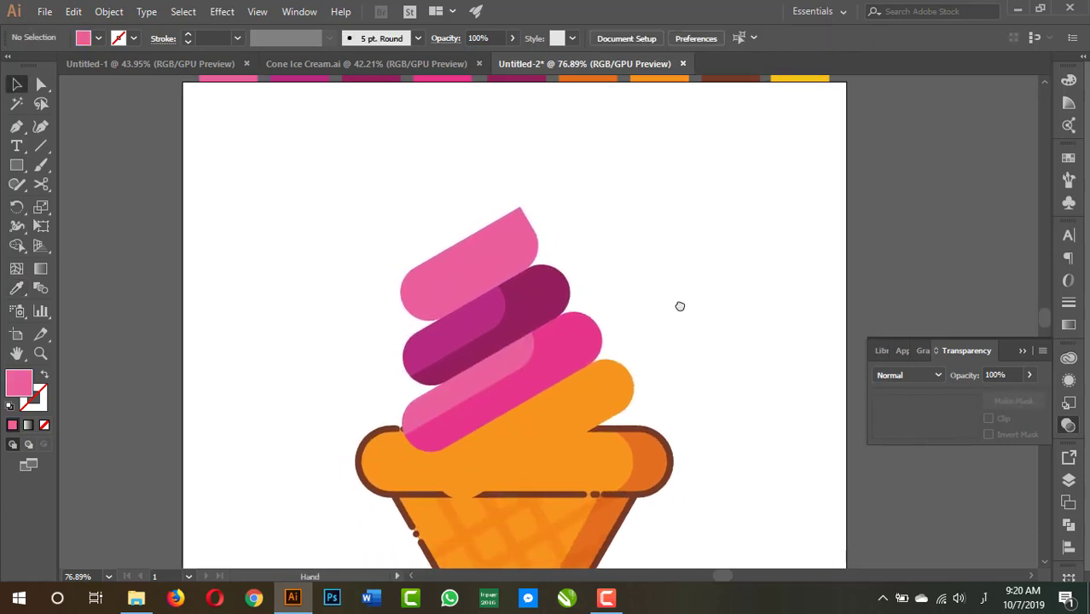
{"action": "left_click", "coordinate": [587, 407]}
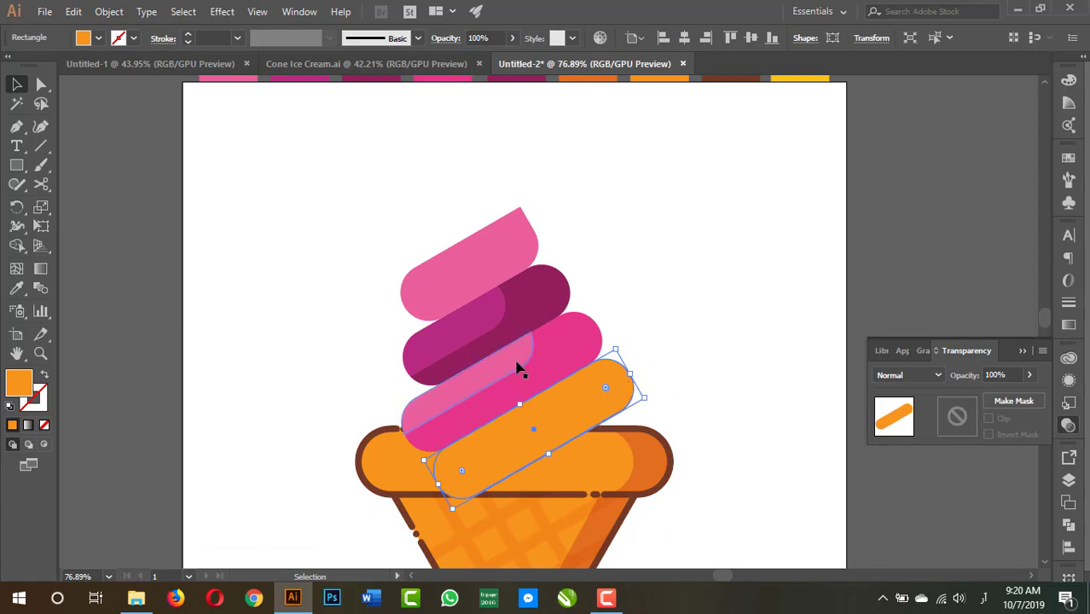
Nudge the orange swirl bar so the hot pink bar overlaps its upper edge
{"action": "left_click_drag", "start_coordinate": [520, 369], "coordinate": [577, 385]}
{"action": "left_click", "coordinate": [720, 341]}
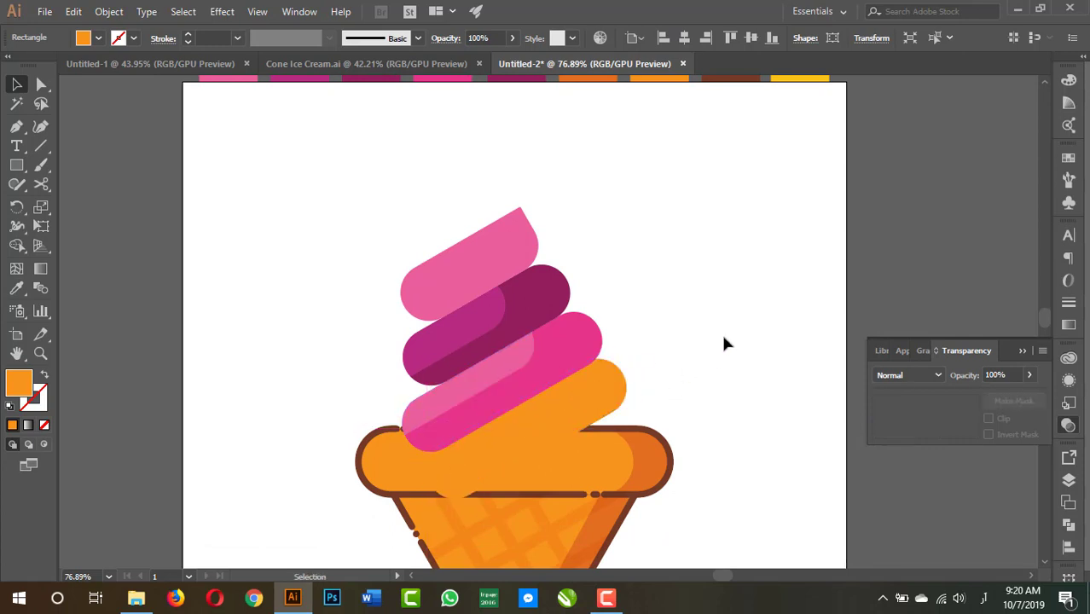
{"action": "left_click", "coordinate": [661, 365]}
{"action": "left_click", "coordinate": [614, 413]}
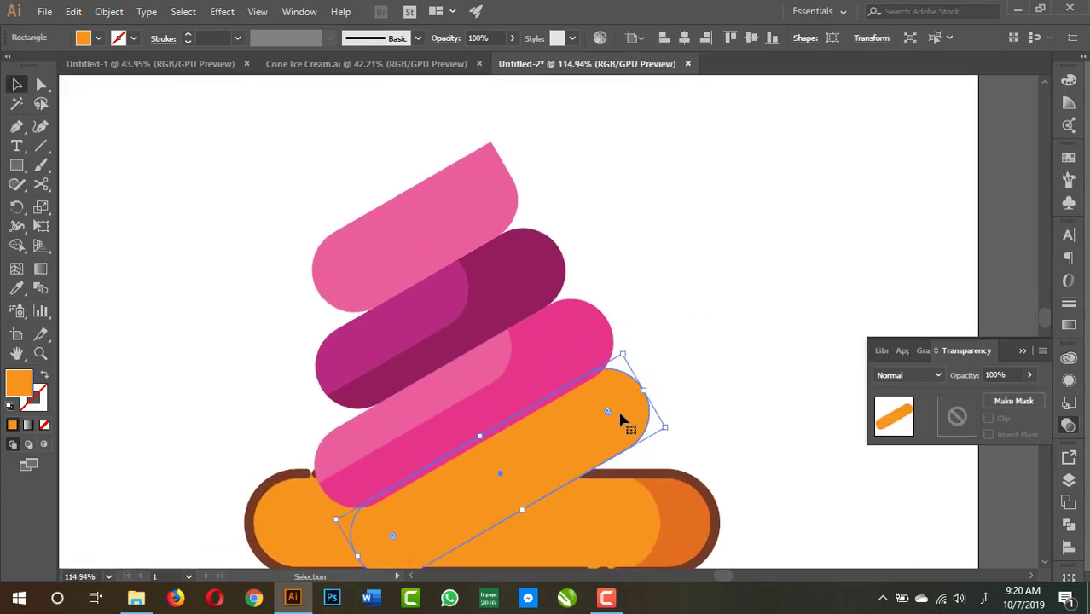
{"action": "left_click", "coordinate": [526, 280]}
{"action": "left_click", "coordinate": [545, 359]}
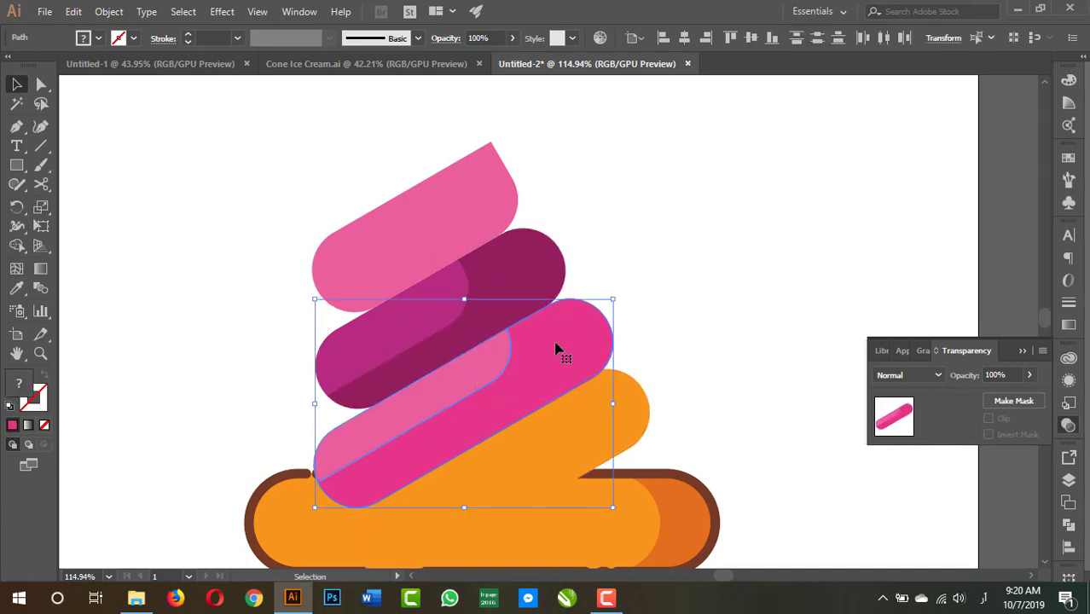
{"action": "left_click", "coordinate": [588, 417], "text": "shift"}
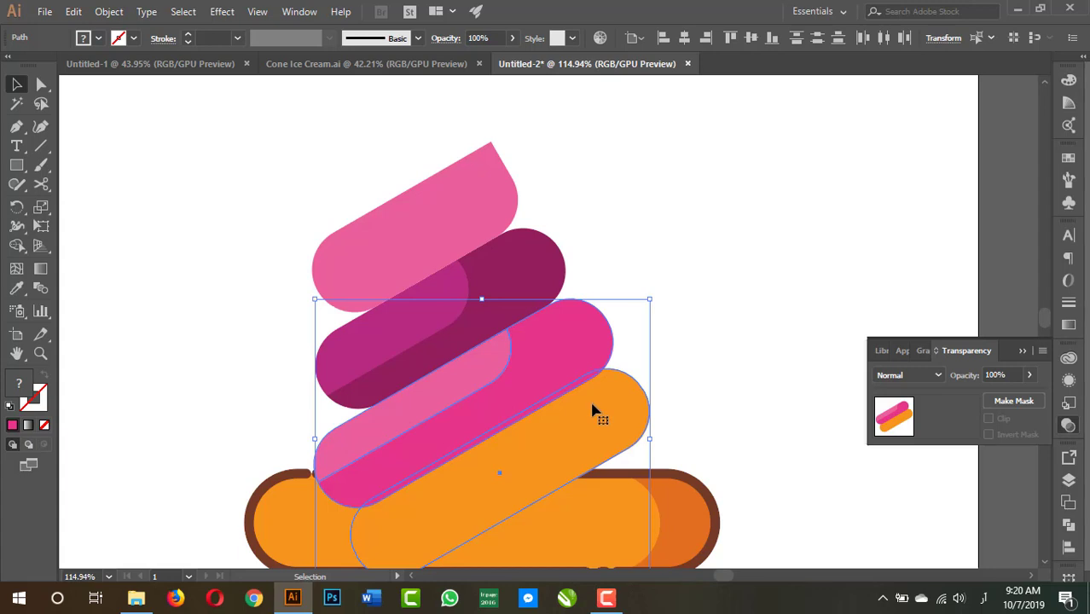
Select the dark magenta, hot pink and orange swirls and bring up their Transform options
{"action": "key", "text": "a"}
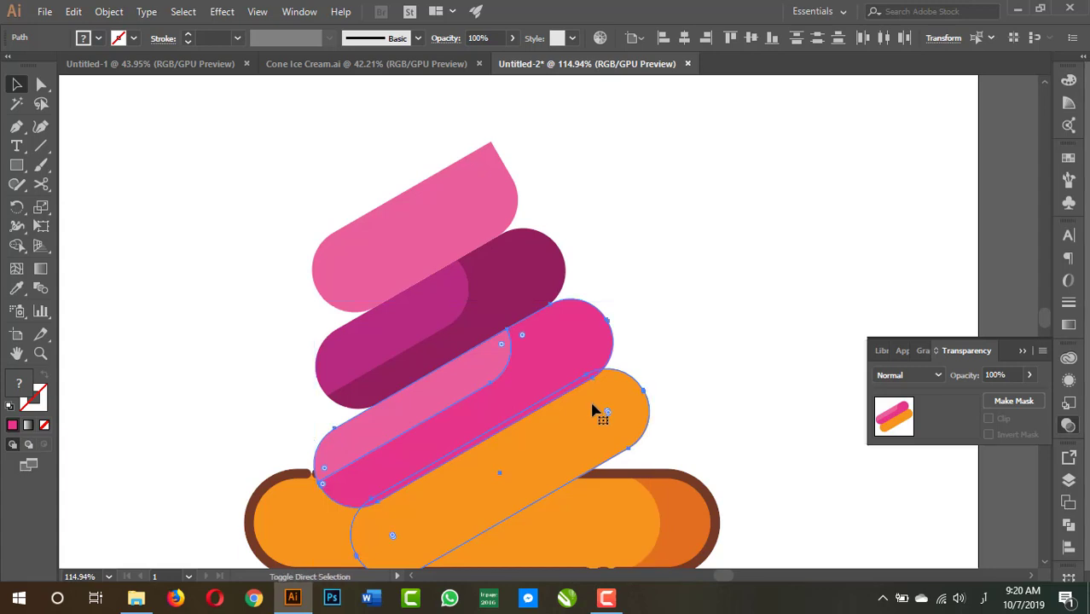
{"action": "key", "text": "v"}
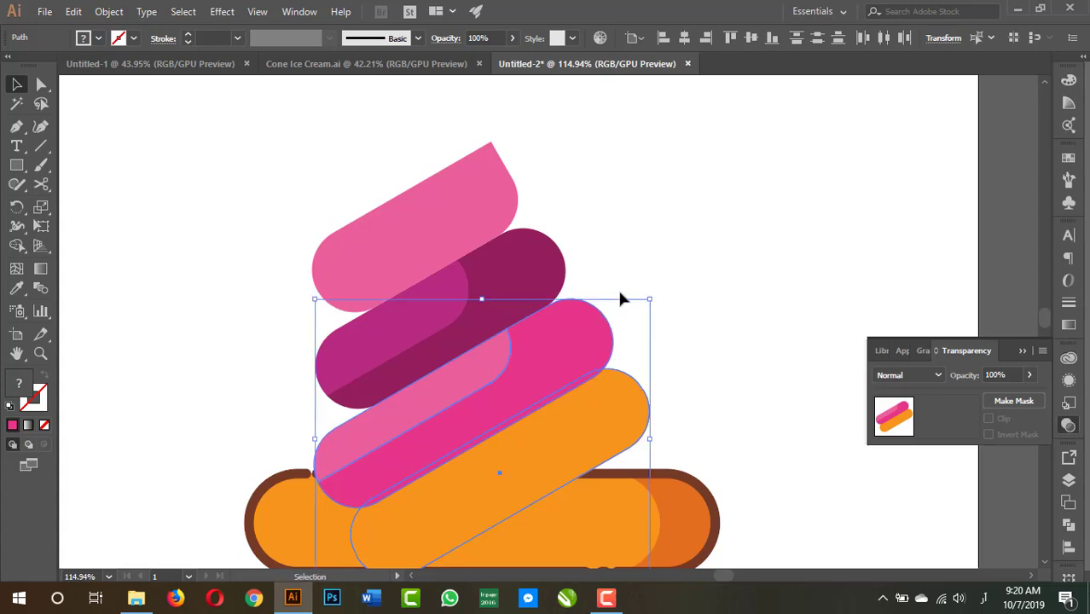
{"action": "left_click", "coordinate": [625, 281]}
{"action": "left_click", "coordinate": [483, 284]}
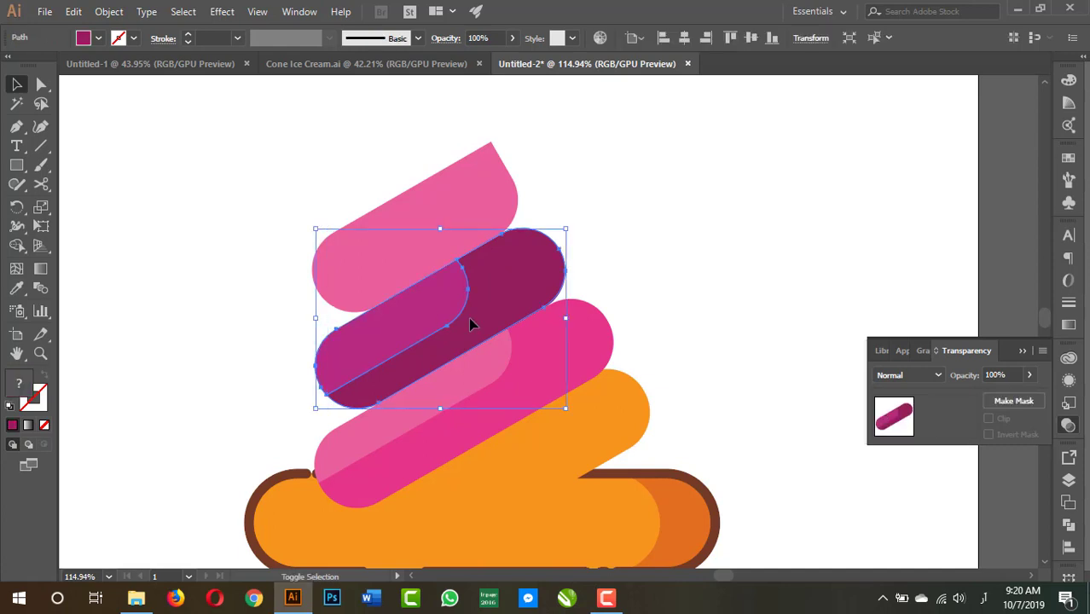
{"action": "left_click", "coordinate": [523, 348], "text": "shift"}
{"action": "left_click", "coordinate": [554, 423], "text": "shift"}
{"action": "right_click", "coordinate": [524, 312]}
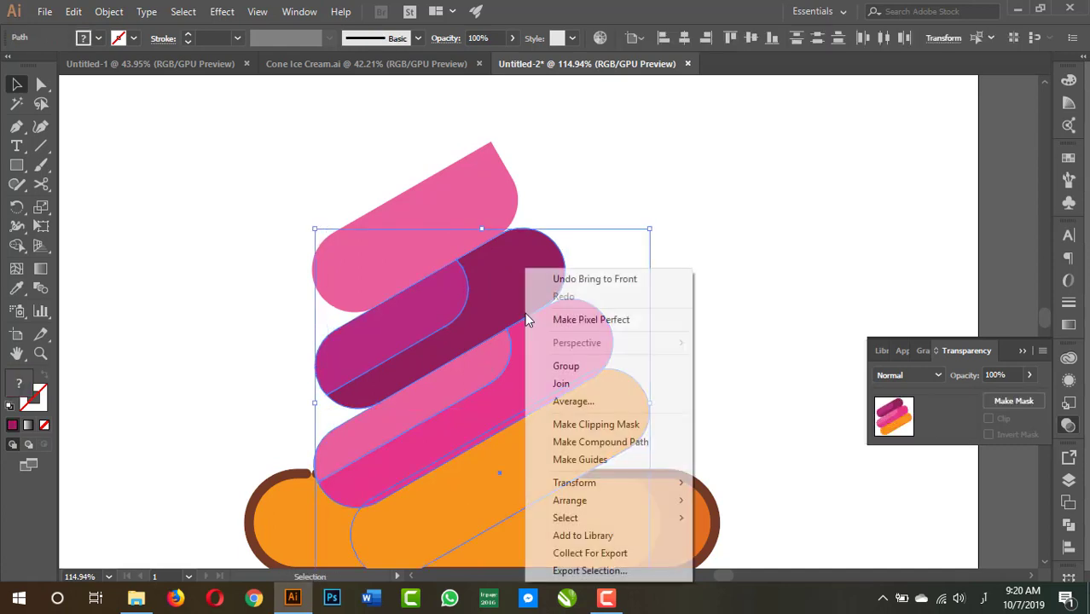
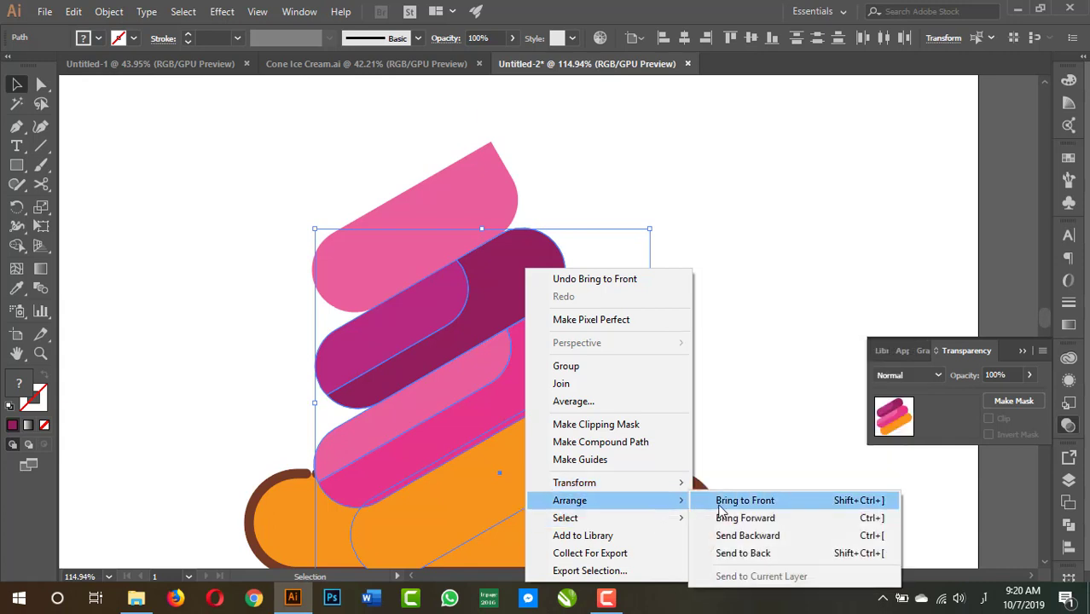
Bring the dark magenta stripe to the front and move it up above the pink stripe
{"action": "left_click", "coordinate": [720, 503]}
{"action": "left_click", "coordinate": [745, 309]}
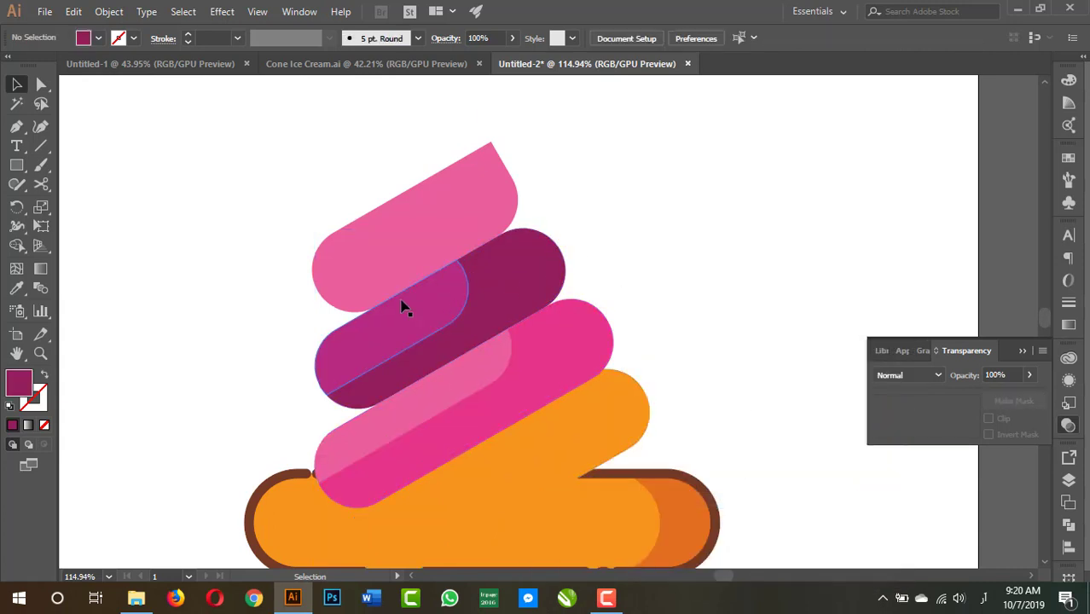
{"action": "left_click_drag", "start_coordinate": [301, 322], "coordinate": [376, 398]}
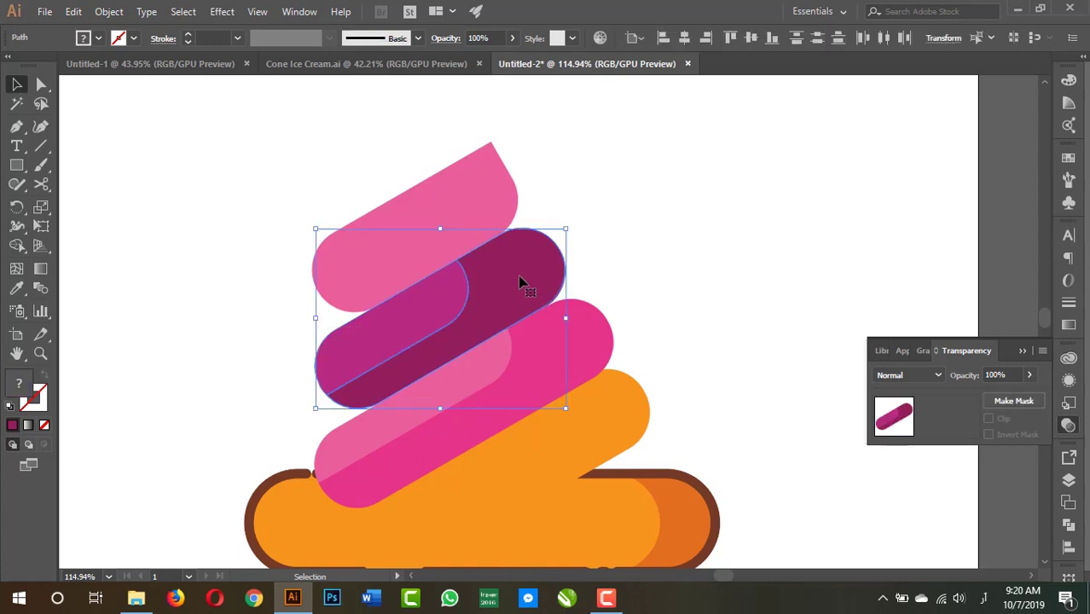
{"action": "left_click_drag", "start_coordinate": [521, 281], "coordinate": [518, 266]}
Slide the pink stripe up-left and the orange stripe up beneath the pink stripes
{"action": "left_click_drag", "start_coordinate": [721, 328], "coordinate": [718, 270]}
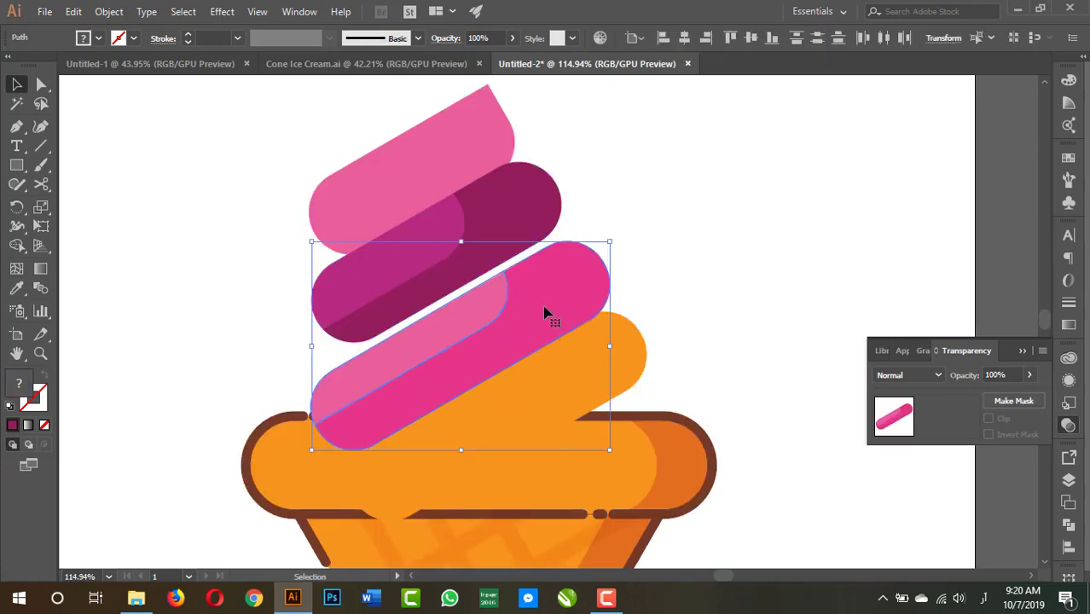
{"action": "left_click_drag", "start_coordinate": [550, 309], "coordinate": [535, 290]}
{"action": "left_click_drag", "start_coordinate": [608, 381], "coordinate": [562, 365]}
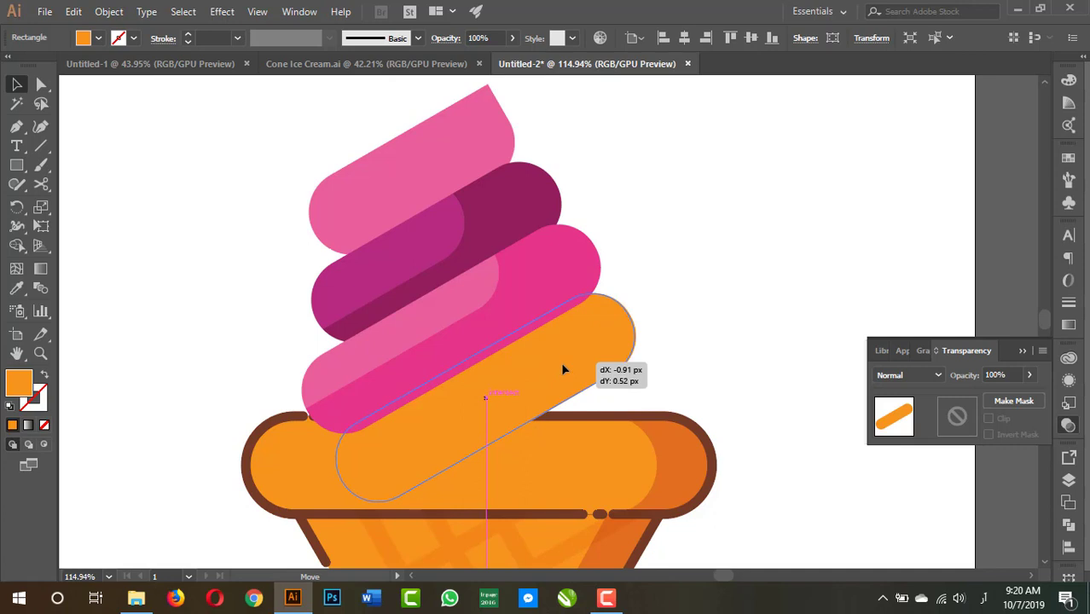
Eyedrop the dark purple swatch onto the orange stripe, making it the fourth swirl stripe
{"action": "left_click", "coordinate": [721, 262]}
{"action": "left_click", "coordinate": [605, 409]}
{"action": "scroll", "coordinate": [733, 303], "scroll_direction": "down", "scroll_amount": 5}
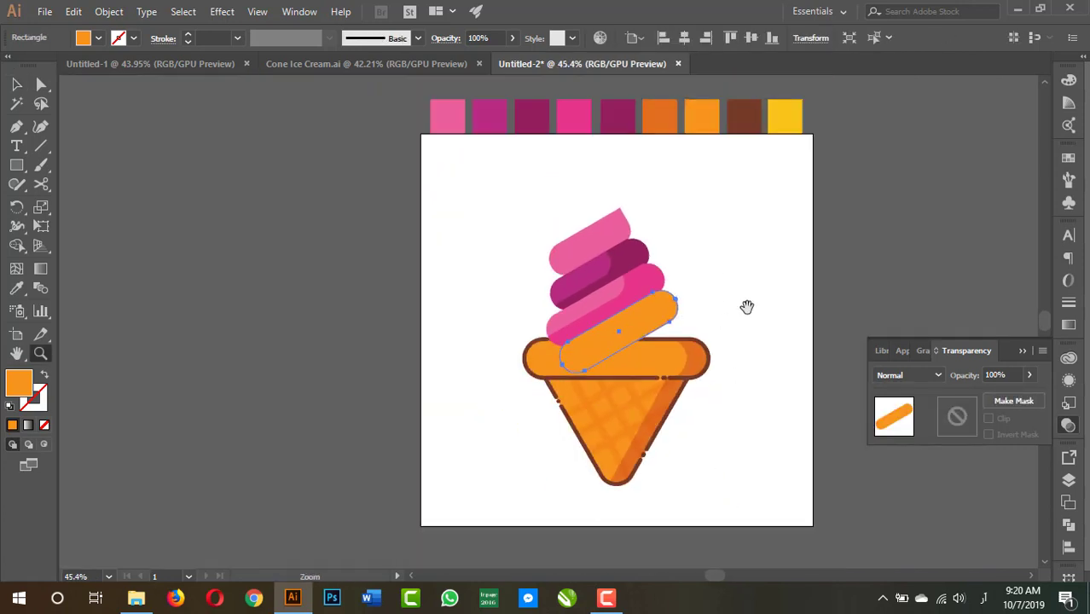
{"action": "left_click_drag", "start_coordinate": [746, 306], "coordinate": [661, 390]}
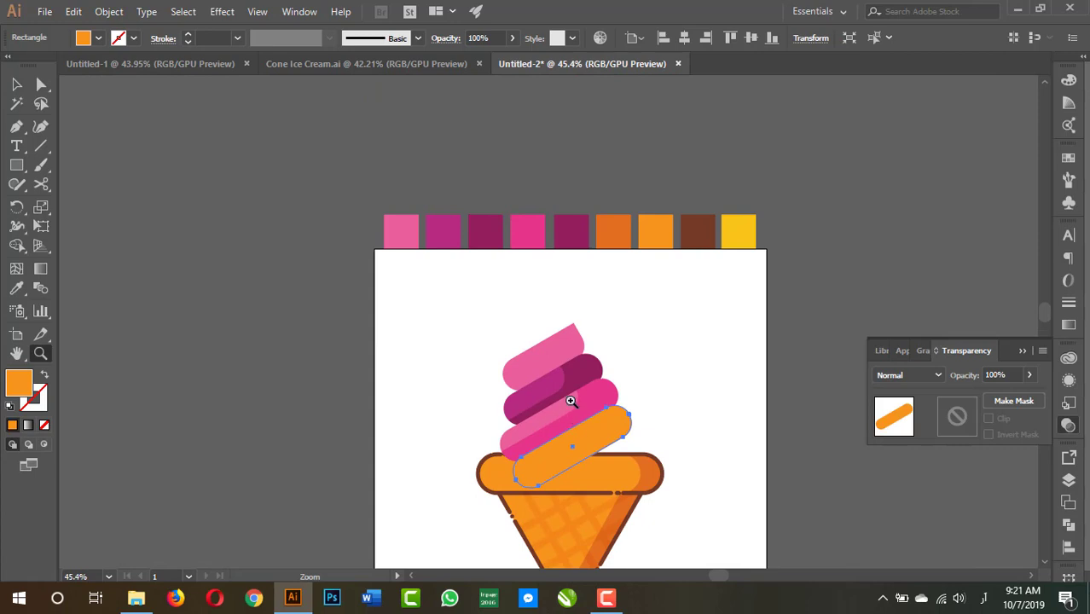
{"action": "key", "text": "i"}
{"action": "left_click", "coordinate": [587, 232]}
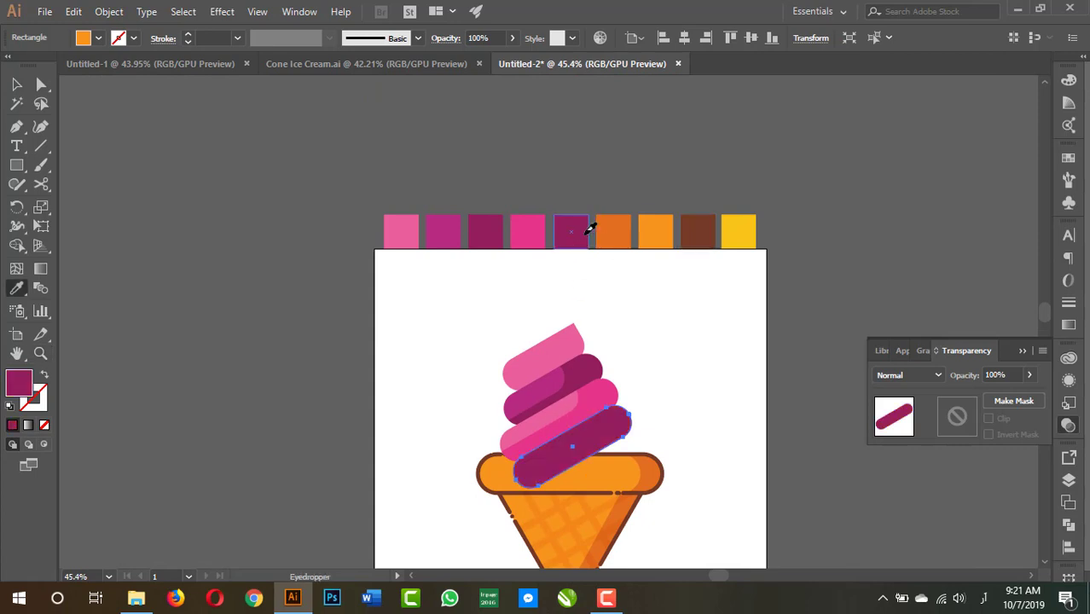
{"action": "left_click", "coordinate": [719, 402]}
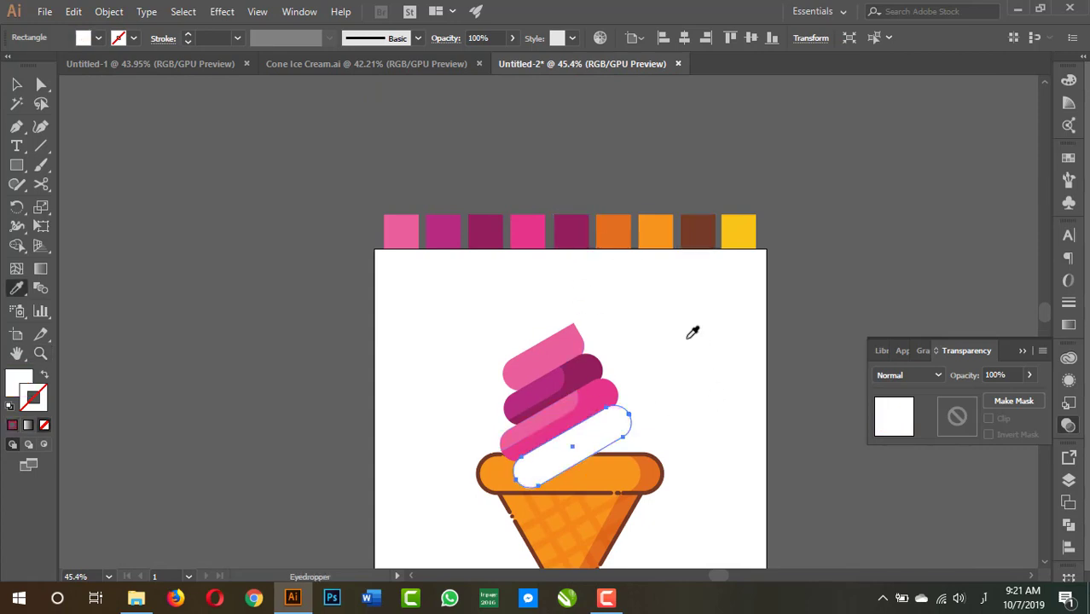
{"action": "left_click", "coordinate": [574, 232]}
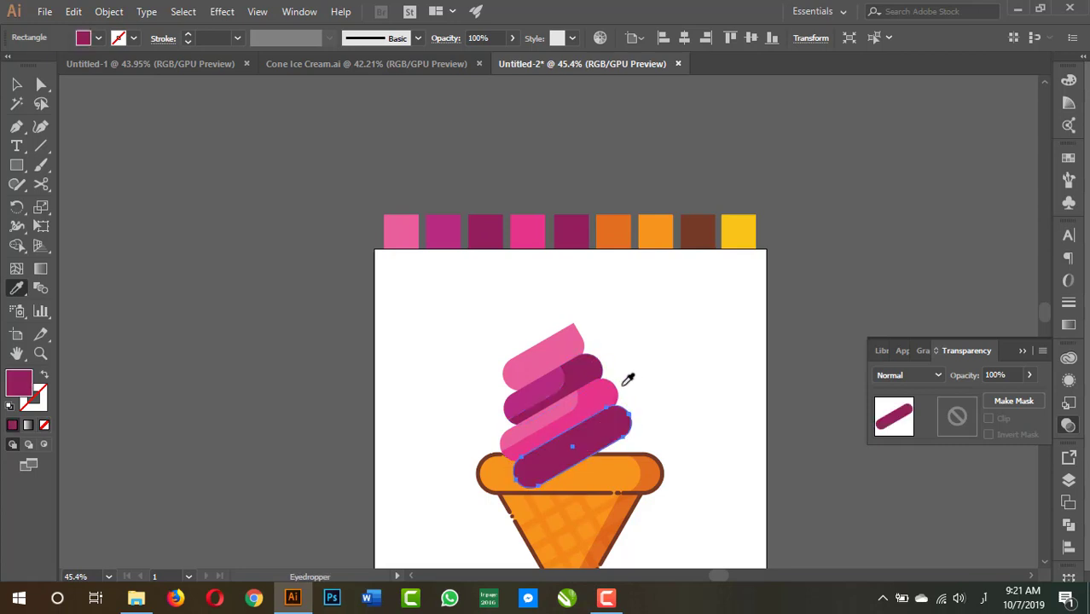
{"action": "key", "text": "z"}
{"action": "left_click_drag", "start_coordinate": [638, 414], "coordinate": [638, 344]}
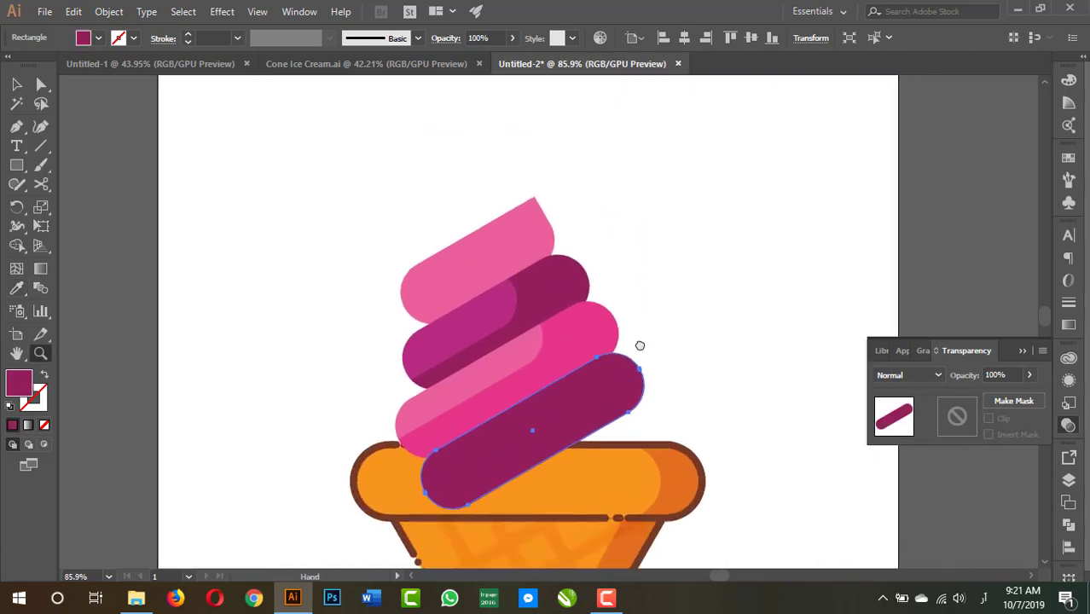
Move all four swirl stripes down-right onto the cone and stretch them taller from the top
{"action": "key", "text": "b"}
{"action": "key", "text": "v"}
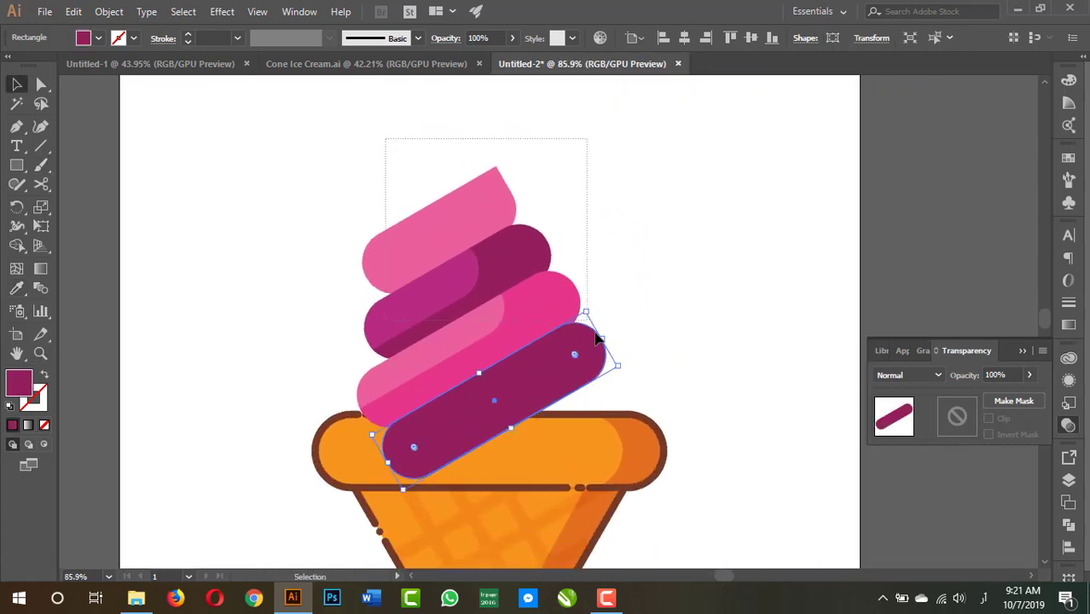
{"action": "mouse_move", "coordinate": [387, 138]}
{"action": "left_mouse_down"}
{"action": "mouse_move", "coordinate": [604, 353]}
{"action": "mouse_move", "coordinate": [634, 353]}
{"action": "left_mouse_up"}
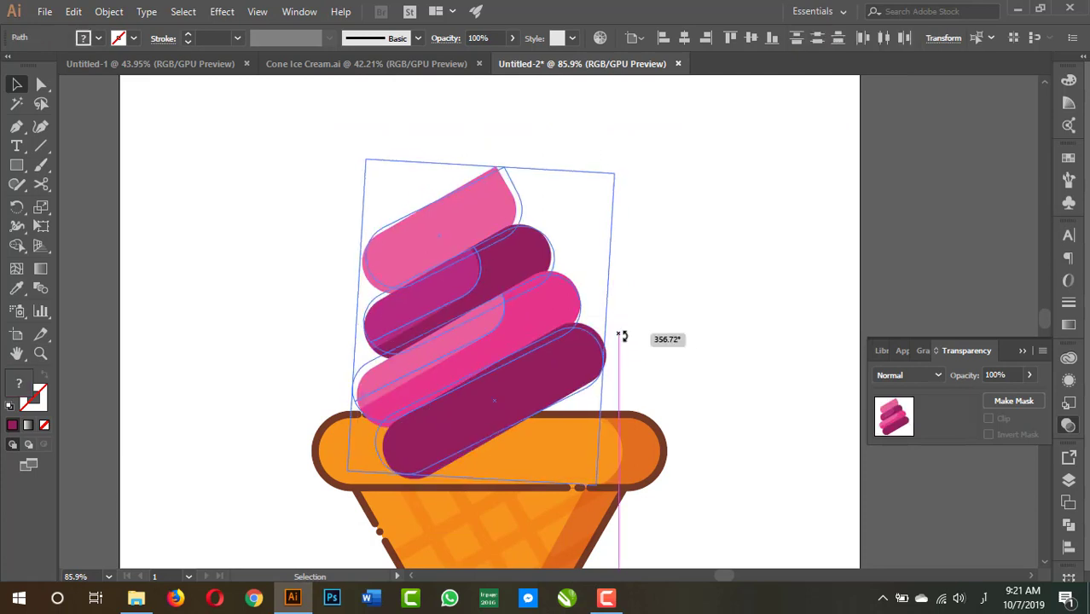
{"action": "left_click_drag", "start_coordinate": [512, 320], "coordinate": [531, 331]}
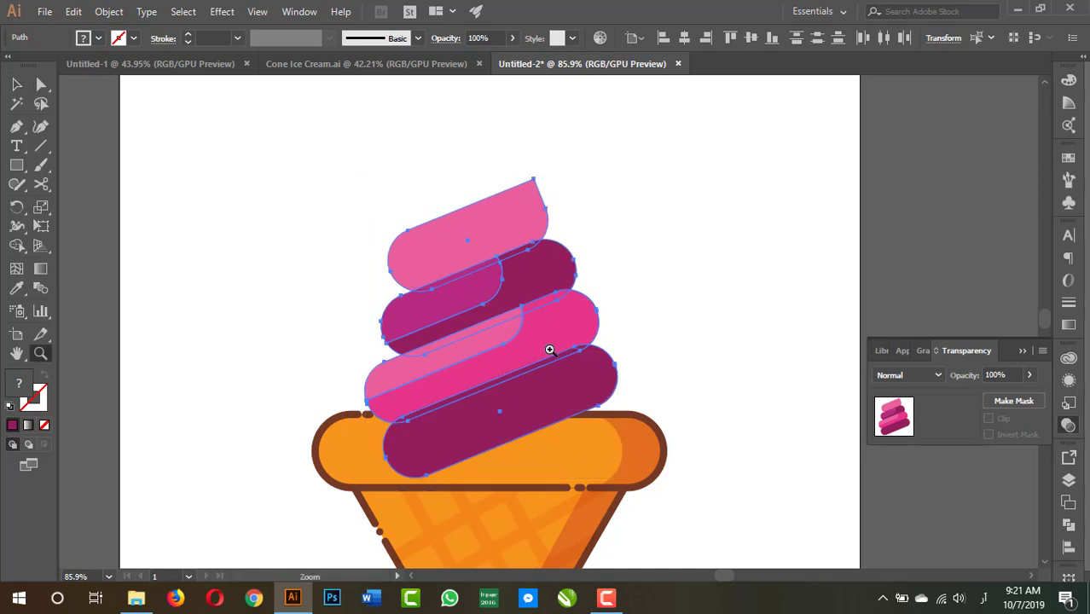
{"action": "left_click_drag", "start_coordinate": [638, 328], "coordinate": [704, 357]}
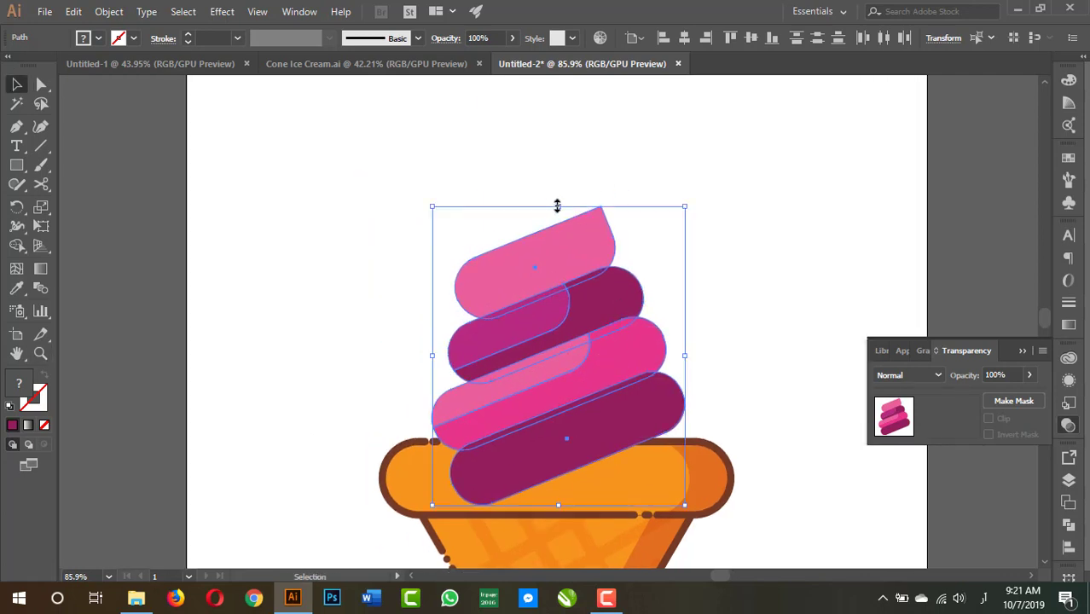
{"action": "left_click_drag", "start_coordinate": [557, 206], "coordinate": [554, 197]}
Nudge the stripes slightly right and group them with Ctrl+G
{"action": "key", "text": "z"}
{"action": "mouse_move", "coordinate": [727, 284]}
{"action": "left_mouse_down"}
{"action": "mouse_move", "coordinate": [707, 358]}
{"action": "mouse_move", "coordinate": [637, 329]}
{"action": "left_mouse_up"}
{"action": "key", "text": "v"}
{"action": "left_click_drag", "start_coordinate": [581, 372], "coordinate": [586, 372]}
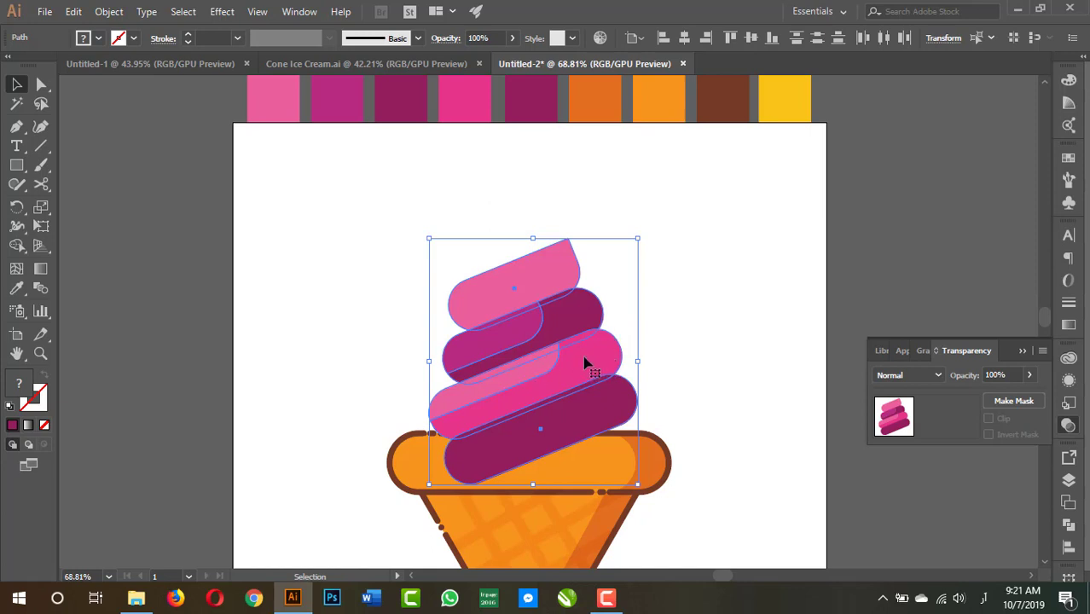
{"action": "key", "text": "ctrl+g"}
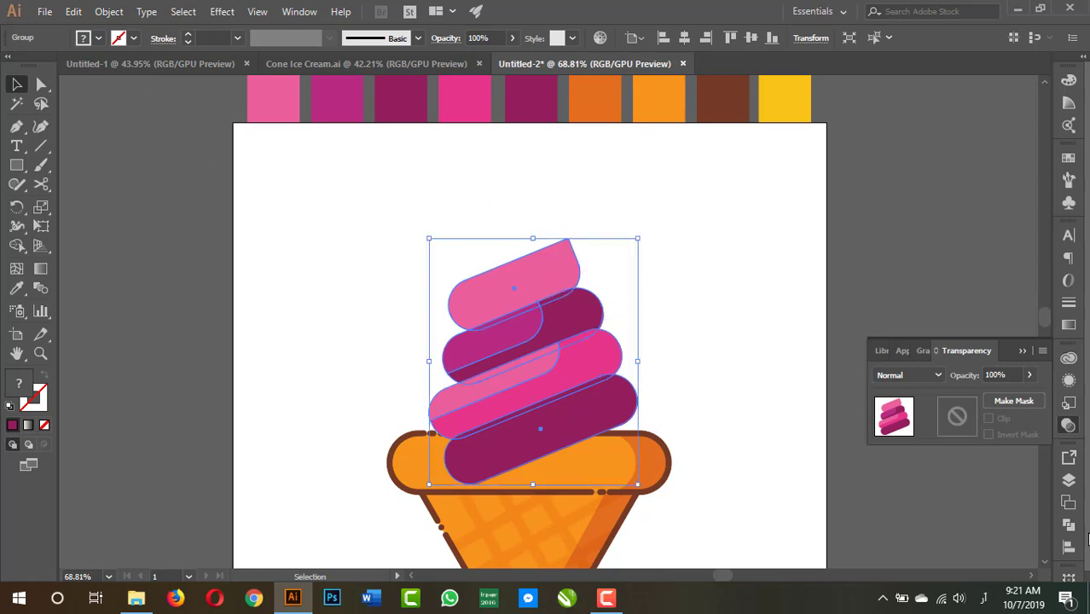
Unite the swirl shapes in Pathfinder and turn their brown fill into a brown stroke
{"action": "left_click", "coordinate": [1069, 547]}
{"action": "left_click", "coordinate": [882, 492]}
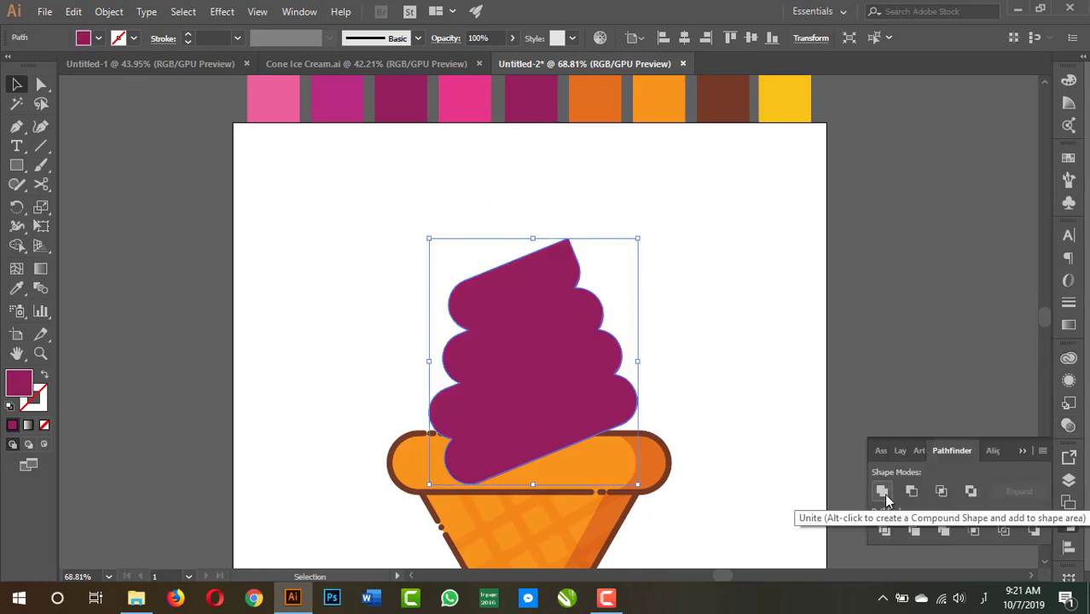
{"action": "scroll", "coordinate": [707, 311], "scroll_direction": "up", "scroll_amount": 1}
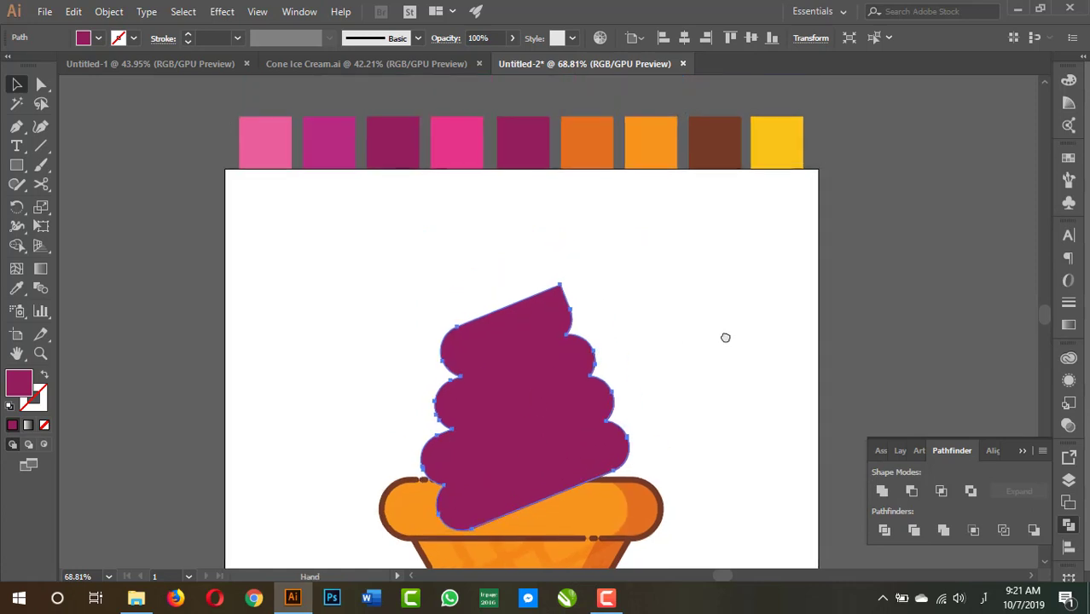
{"action": "left_click", "coordinate": [16, 289]}
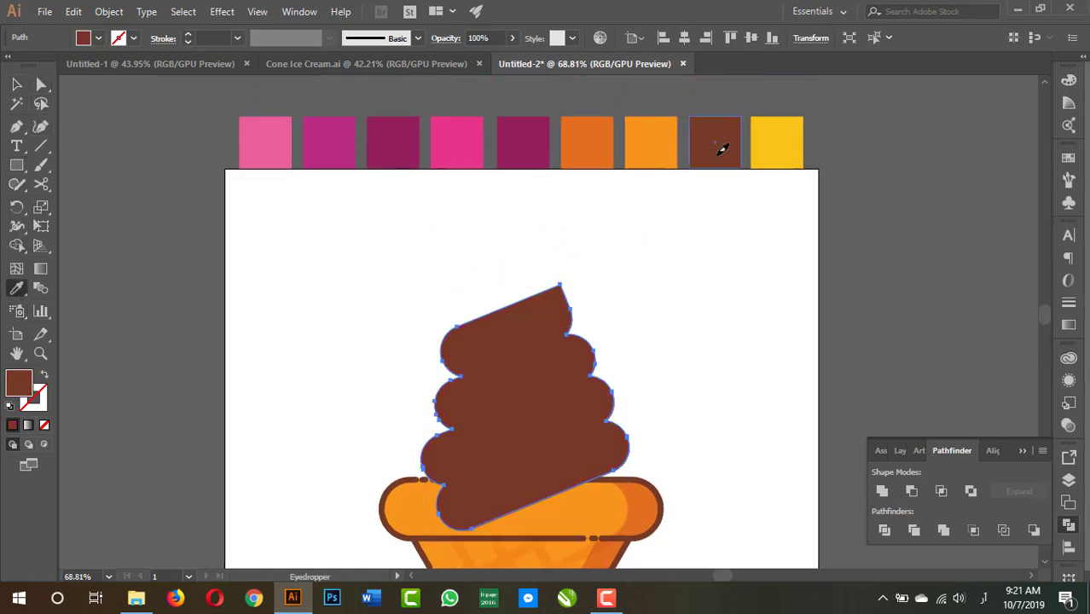
{"action": "key", "text": "shift+x"}
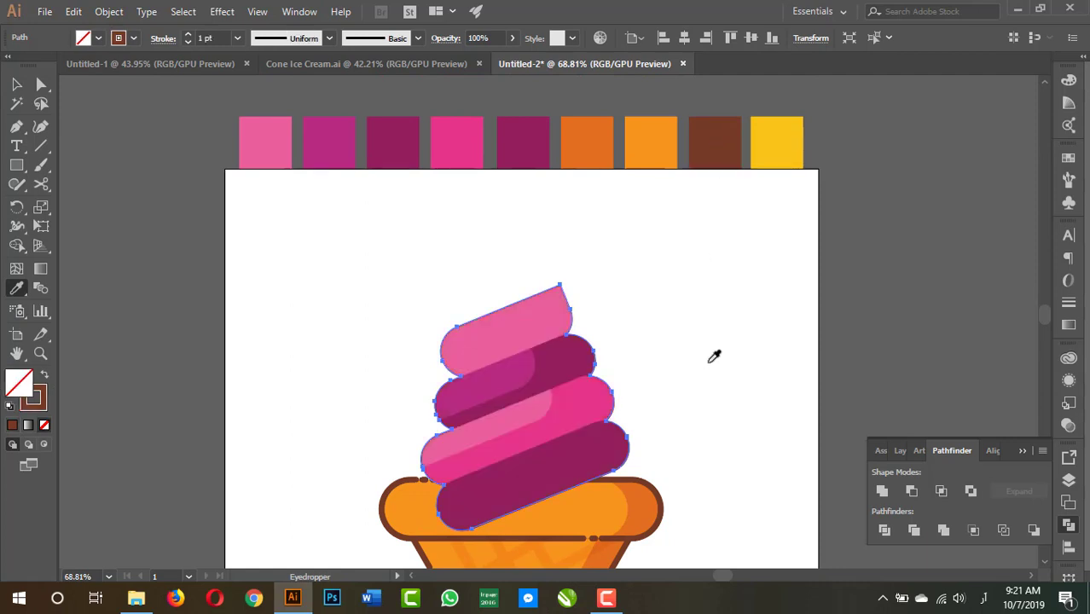
{"action": "key", "text": "ctrl"}
Set the swirl outline's stroke weight to 10 pt
{"action": "left_click", "coordinate": [188, 35]}
{"action": "left_click", "coordinate": [188, 35]}
{"action": "left_click", "coordinate": [187, 35]}
{"action": "left_click", "coordinate": [187, 35]}
{"action": "left_click", "coordinate": [188, 43]}
{"action": "left_click", "coordinate": [188, 43]}
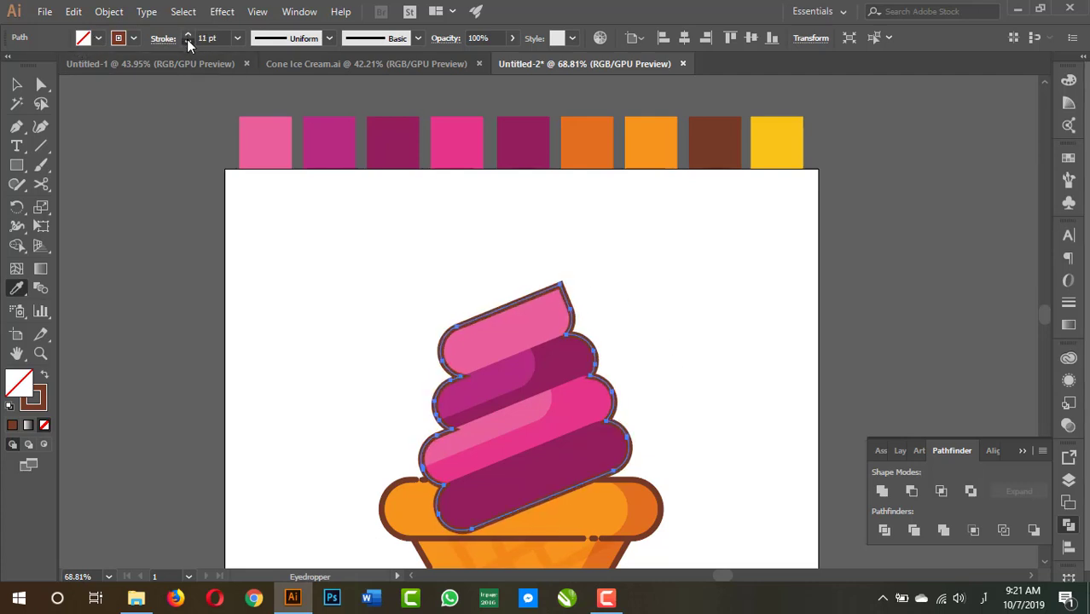
{"action": "left_click", "coordinate": [187, 43]}
{"action": "left_click", "coordinate": [188, 43]}
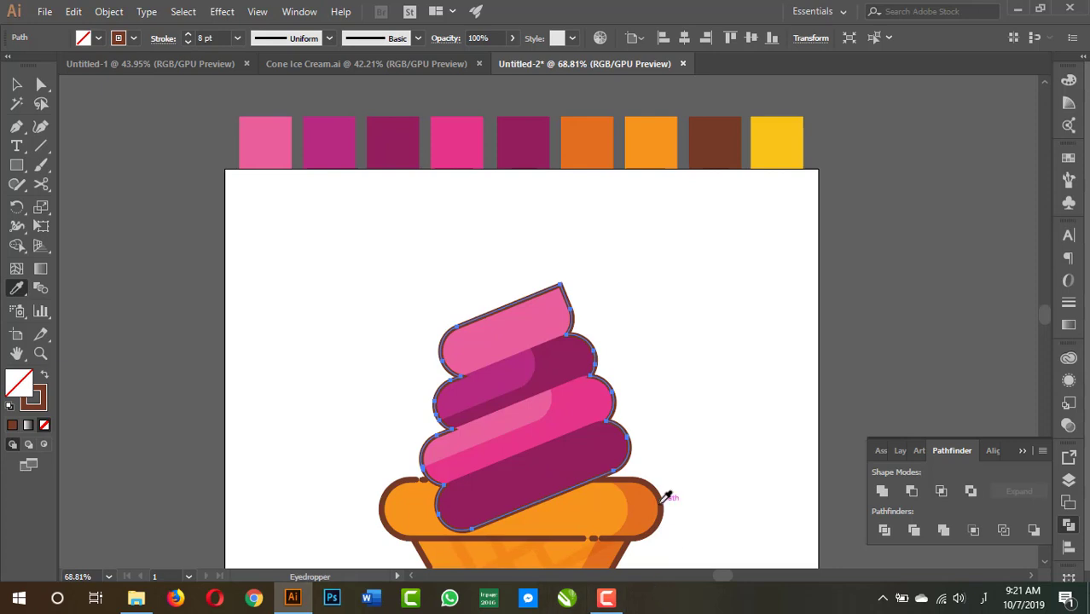
{"action": "key", "text": "Up"}
{"action": "key", "text": "Up"}
Zoom in on the swirl and try selecting the swirl group
{"action": "key", "text": "z"}
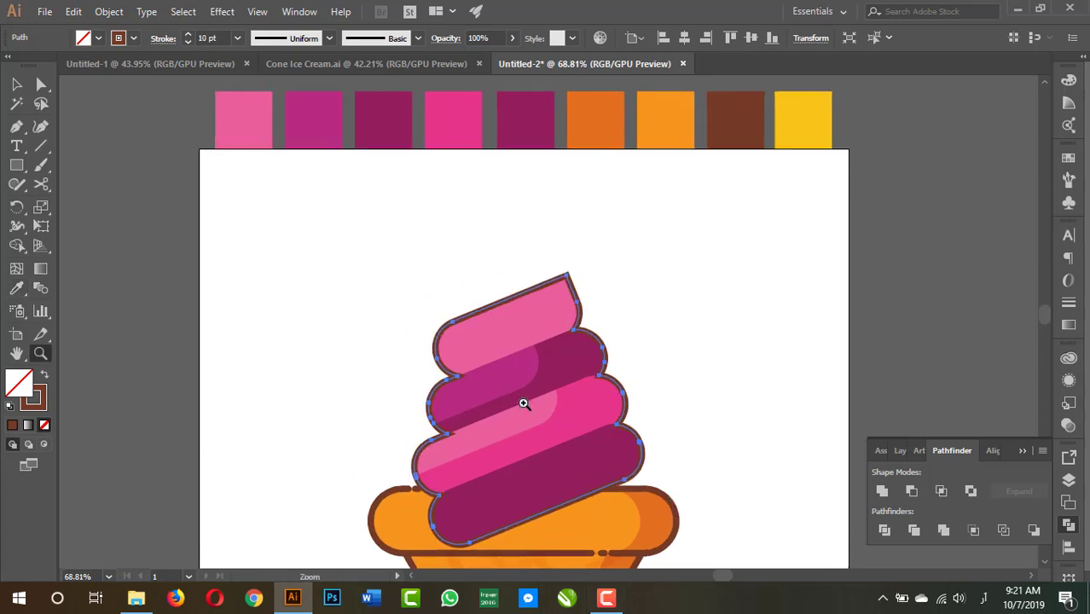
{"action": "left_click_drag", "start_coordinate": [523, 401], "coordinate": [576, 377]}
{"action": "key", "text": "v"}
{"action": "left_click", "coordinate": [687, 271]}
{"action": "scroll", "coordinate": [608, 370], "scroll_direction": "up", "scroll_amount": 1, "text": "alt"}
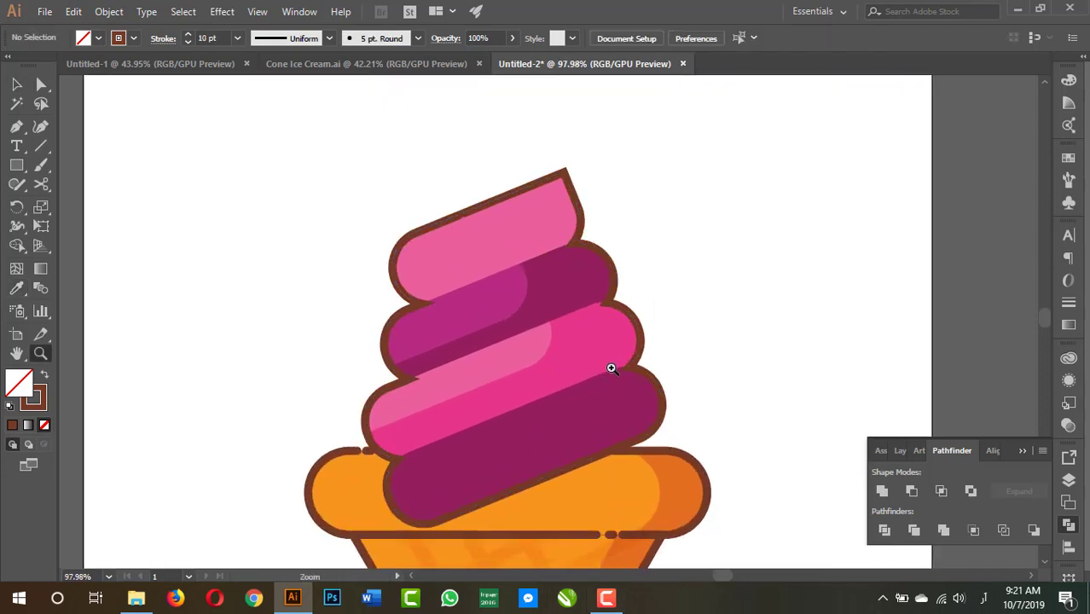
{"action": "scroll", "coordinate": [718, 318], "scroll_direction": "down", "scroll_amount": 2}
{"action": "left_click", "coordinate": [554, 359]}
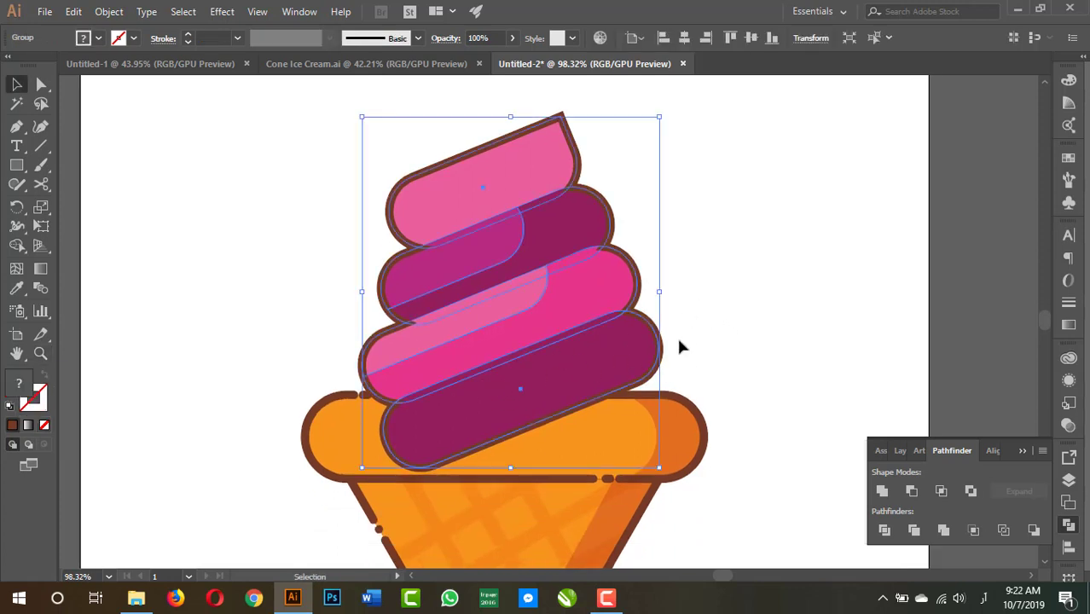
{"action": "left_click", "coordinate": [715, 319]}
Select the swirl's outline path and set its stroke corners to Round Join
{"action": "left_click", "coordinate": [609, 349]}
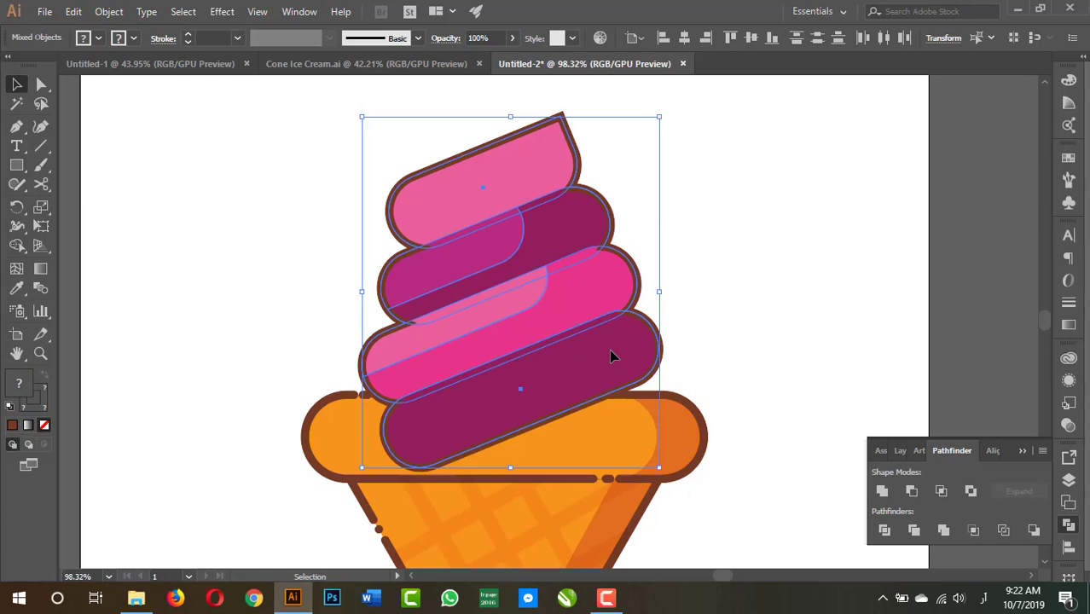
{"action": "left_click", "coordinate": [699, 316]}
{"action": "left_click", "coordinate": [654, 329]}
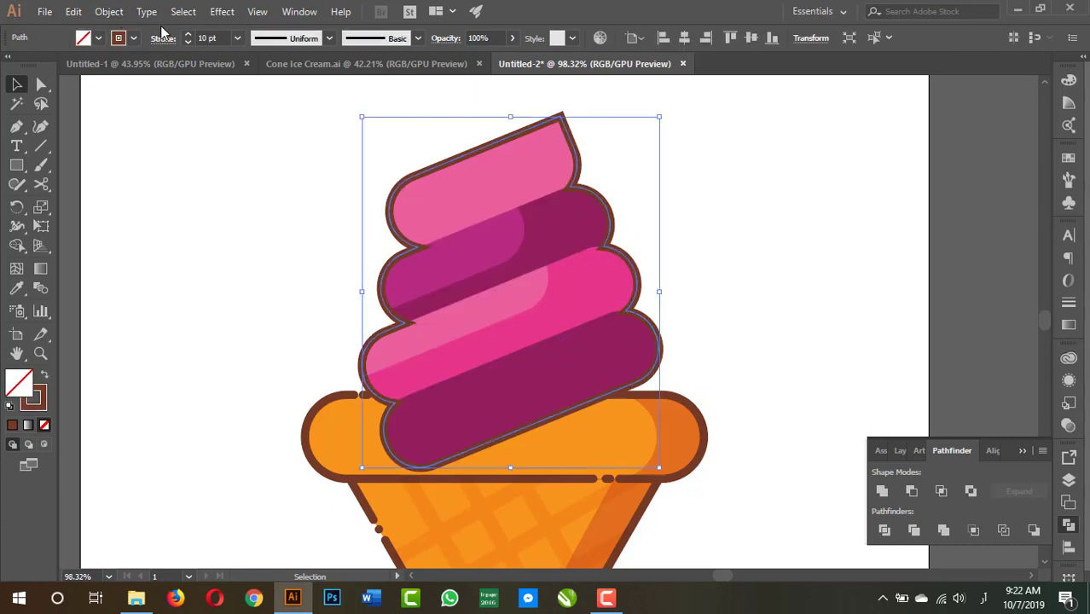
{"action": "left_click", "coordinate": [162, 39]}
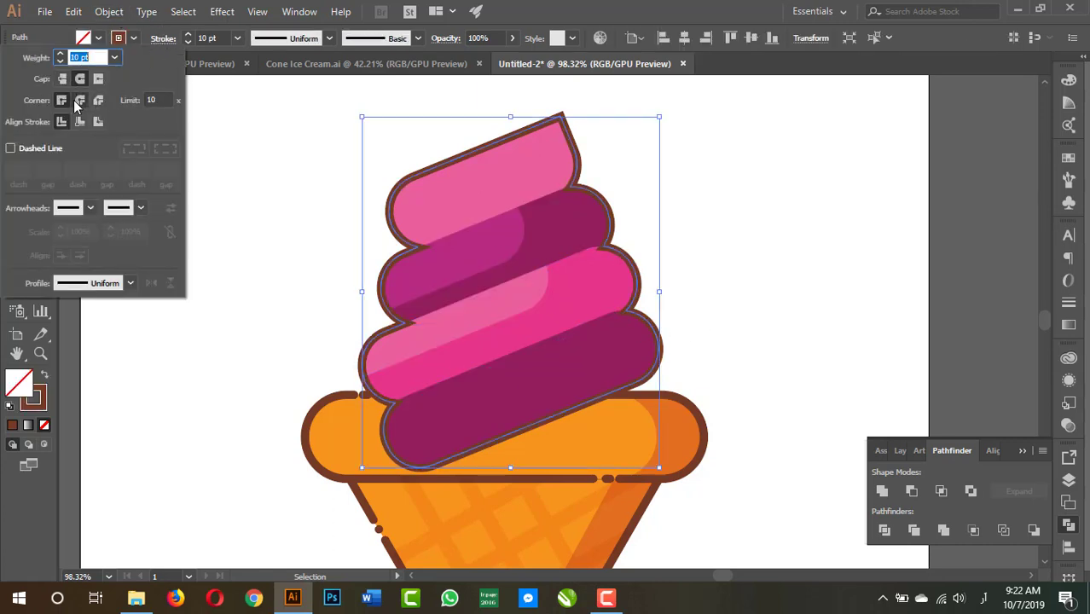
{"action": "left_click", "coordinate": [78, 101]}
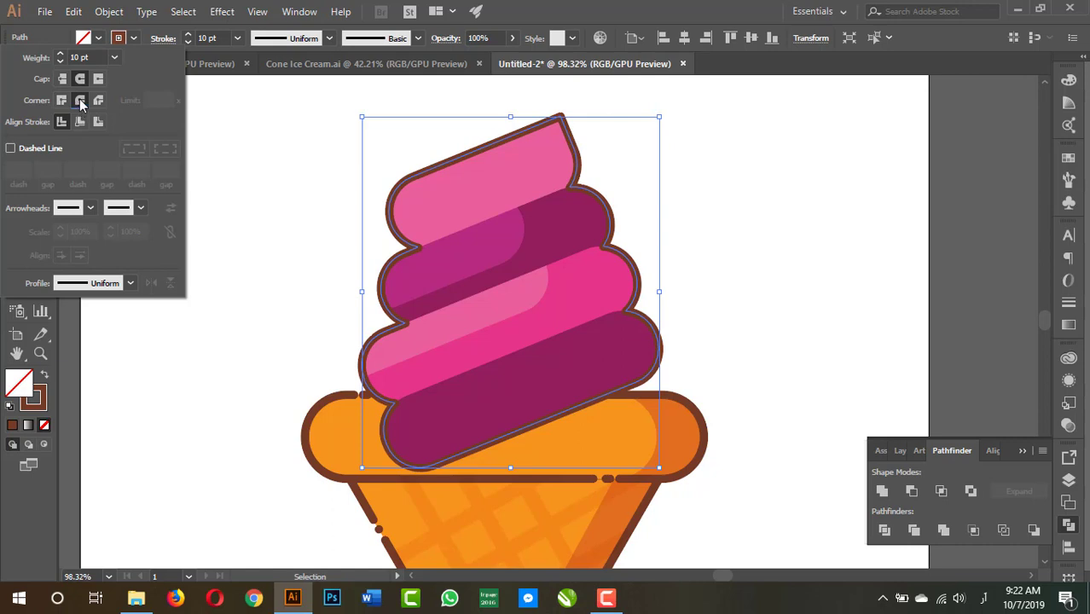
{"action": "left_click", "coordinate": [727, 327]}
Cut the swirl's brown outline with the Scissors near its top-left edge
{"action": "left_click", "coordinate": [783, 277]}
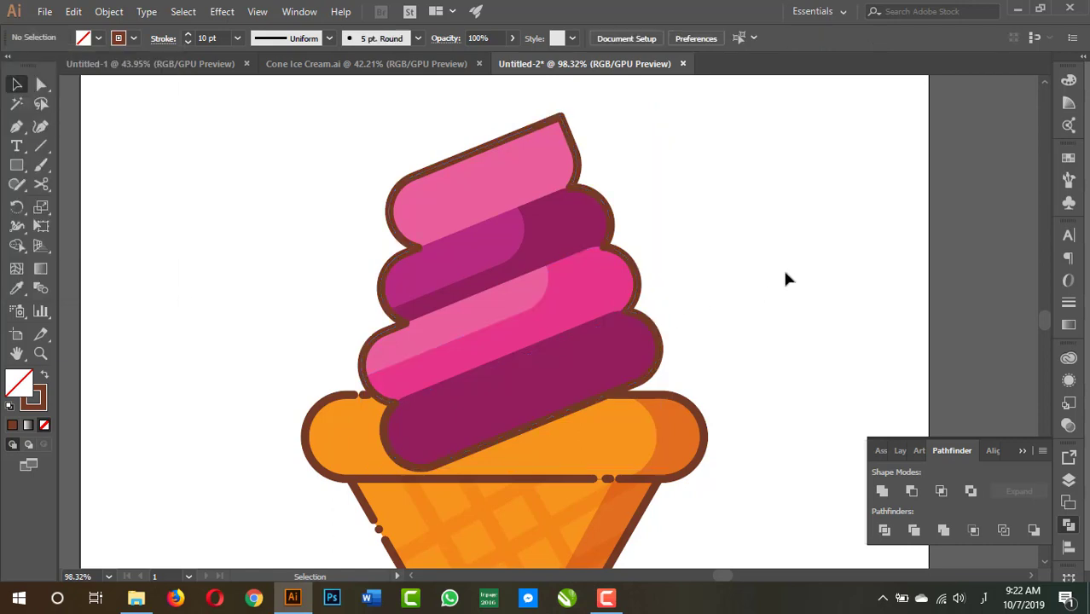
{"action": "key", "text": "z"}
{"action": "left_click_drag", "start_coordinate": [563, 176], "coordinate": [723, 307]}
{"action": "key", "text": "v"}
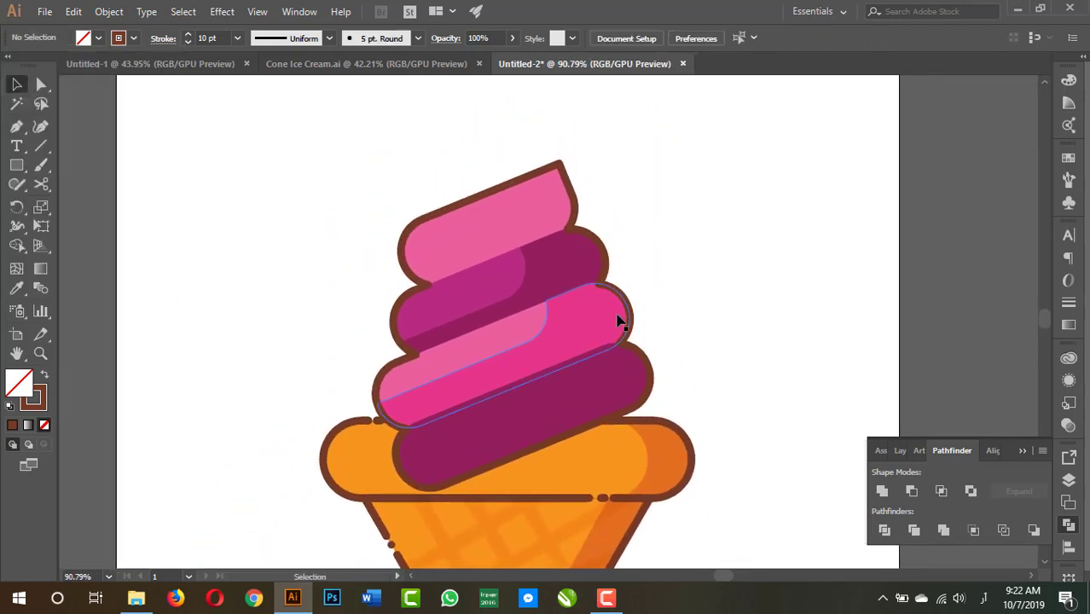
{"action": "left_click", "coordinate": [41, 184]}
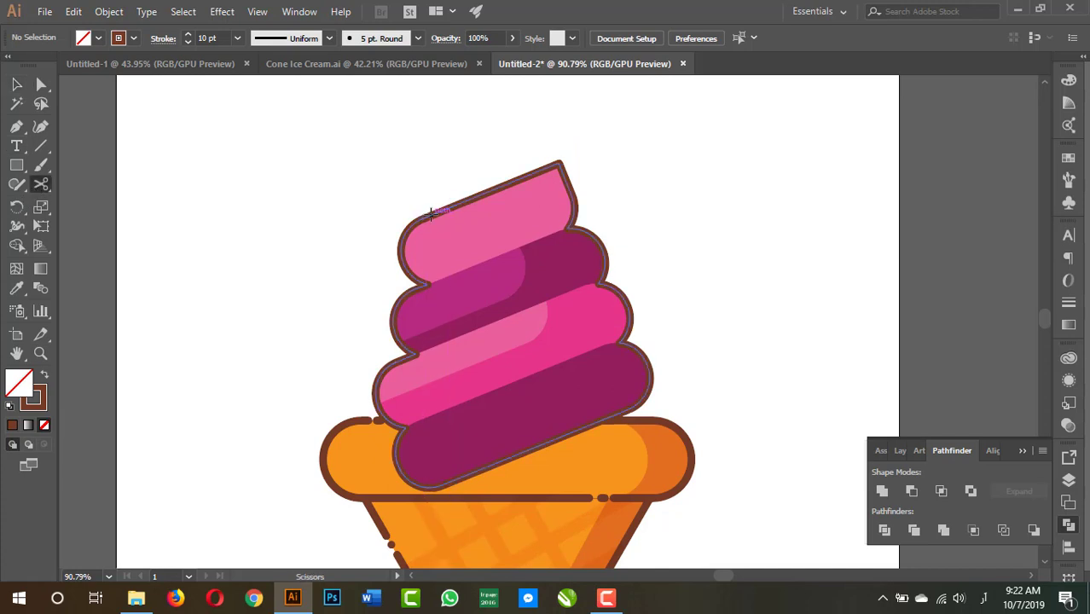
{"action": "left_click", "coordinate": [432, 212]}
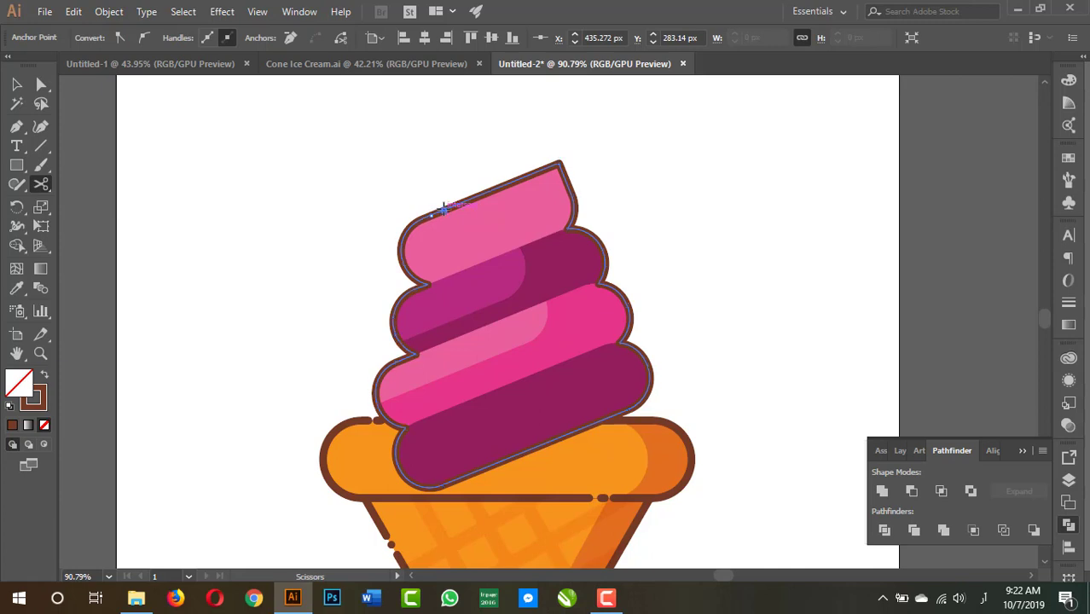
Drag the cut anchor back to open a small gap, leaving a short dash
{"action": "key", "text": "z"}
{"action": "left_click_drag", "start_coordinate": [426, 203], "coordinate": [245, 232]}
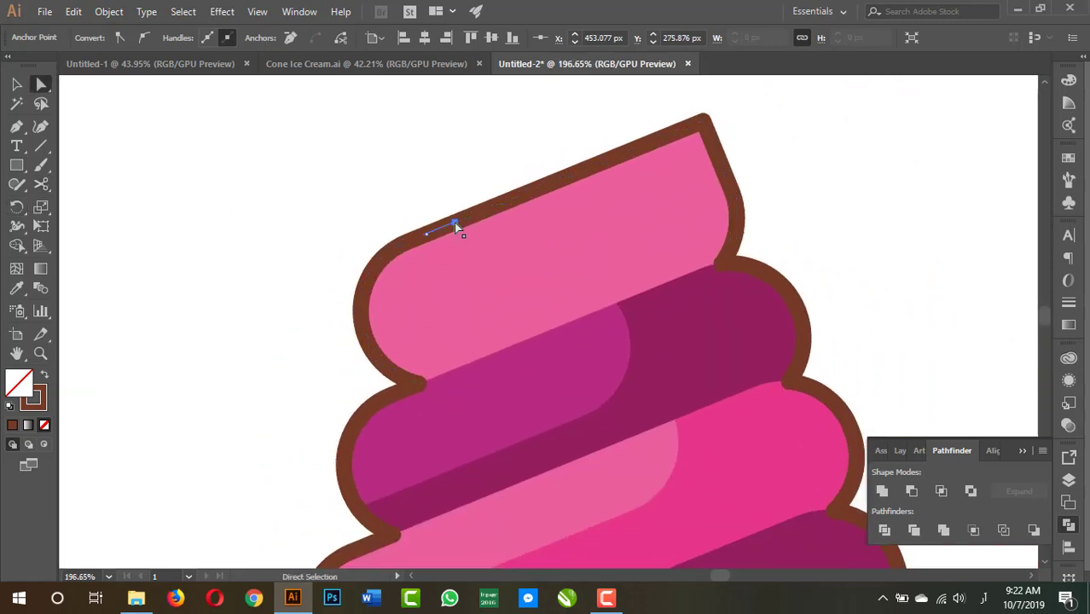
{"action": "key", "text": "a"}
{"action": "mouse_move", "coordinate": [453, 223]}
{"action": "left_mouse_down"}
{"action": "mouse_move", "coordinate": [408, 243]}
{"action": "mouse_move", "coordinate": [461, 220]}
{"action": "left_mouse_up"}
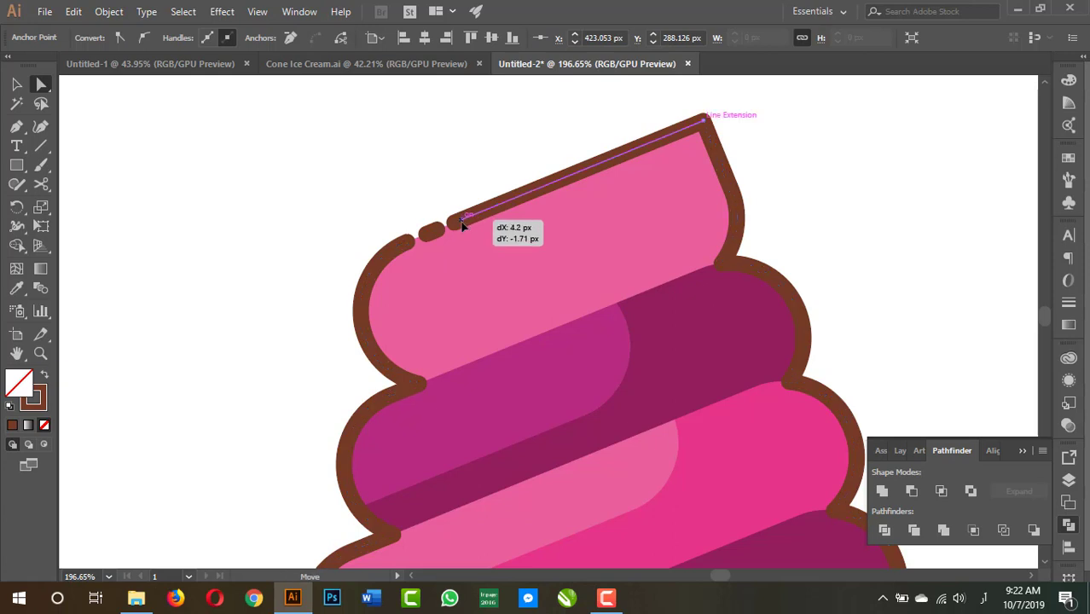
{"action": "left_click", "coordinate": [462, 183]}
{"action": "key", "text": "z"}
{"action": "scroll", "coordinate": [461, 182], "scroll_direction": "down", "scroll_amount": 4}
{"action": "left_click_drag", "start_coordinate": [635, 311], "coordinate": [567, 311]}
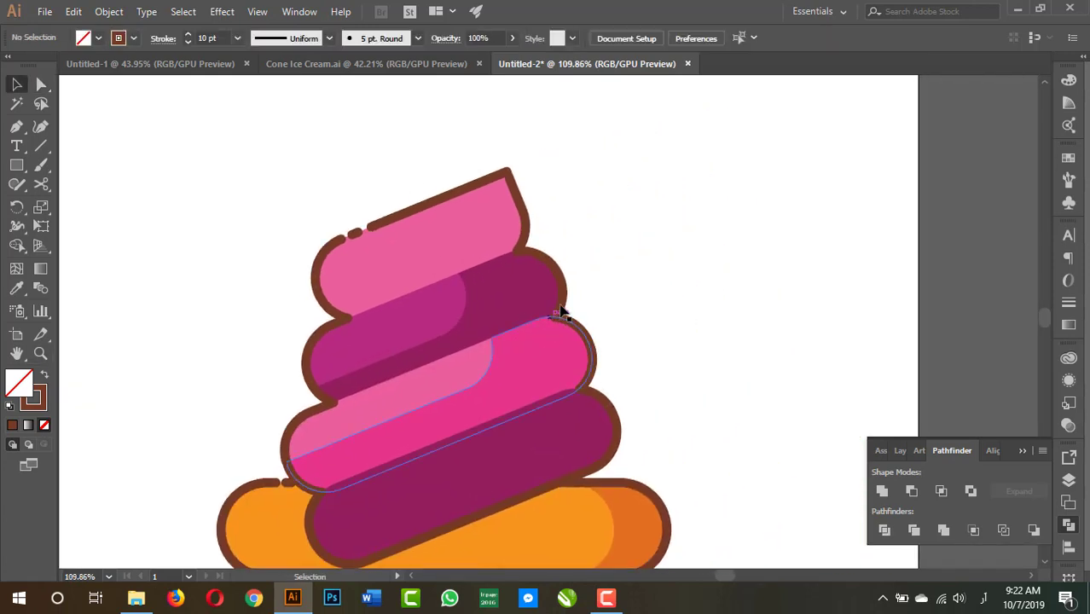
{"action": "left_click_drag", "start_coordinate": [691, 297], "coordinate": [715, 306]}
{"action": "scroll", "coordinate": [640, 286], "scroll_direction": "up", "scroll_amount": 1}
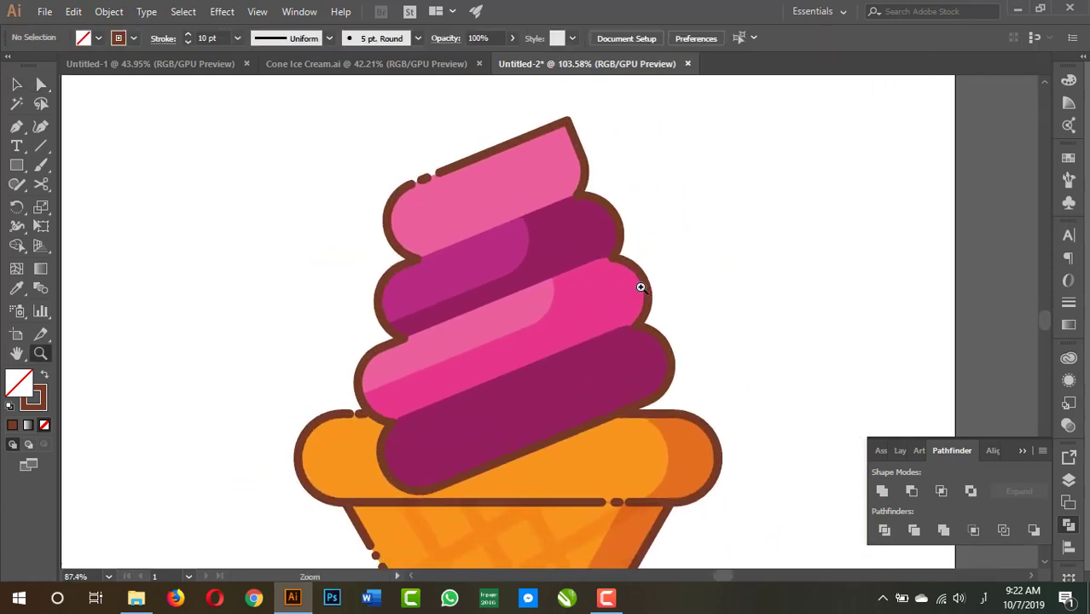
{"action": "scroll", "coordinate": [712, 365], "scroll_direction": "up", "scroll_amount": 1}
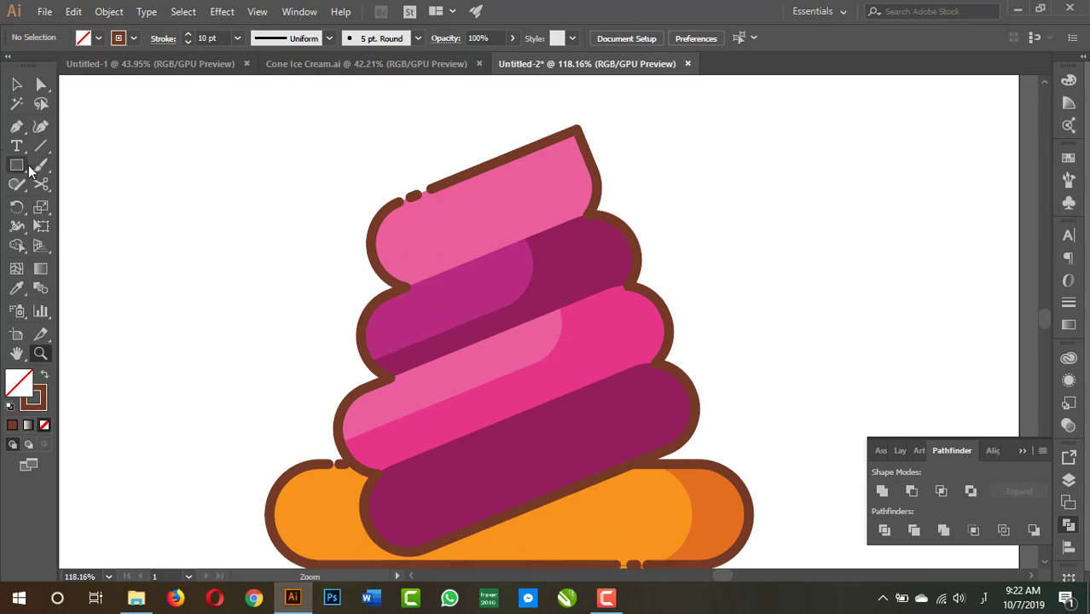
Cut off the outline's left arc and Alt-drag a copy inside the top swirl layer
{"action": "left_click", "coordinate": [41, 183]}
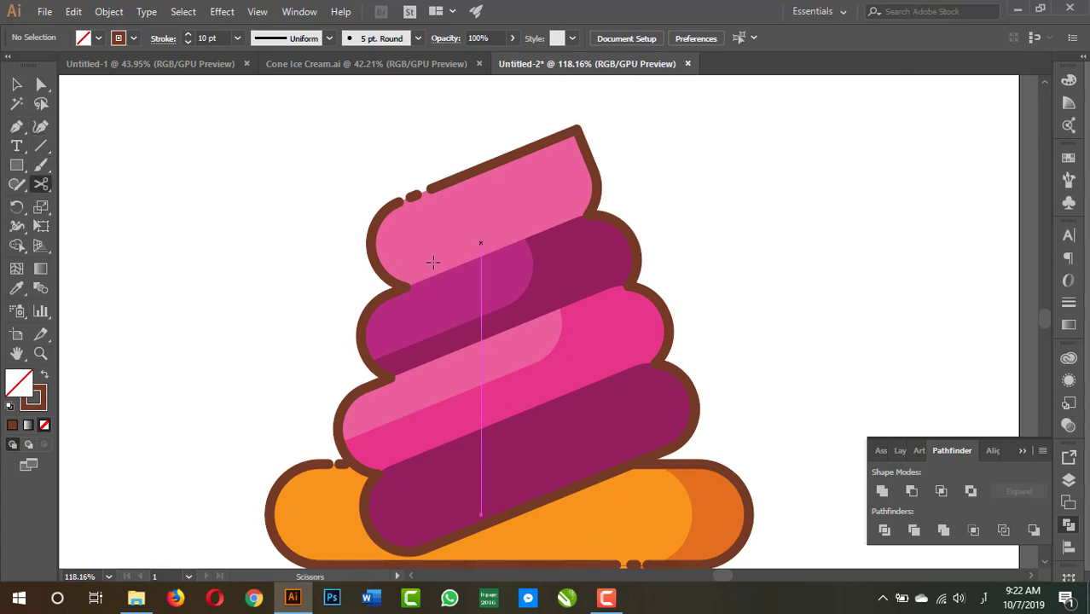
{"action": "left_click", "coordinate": [340, 444]}
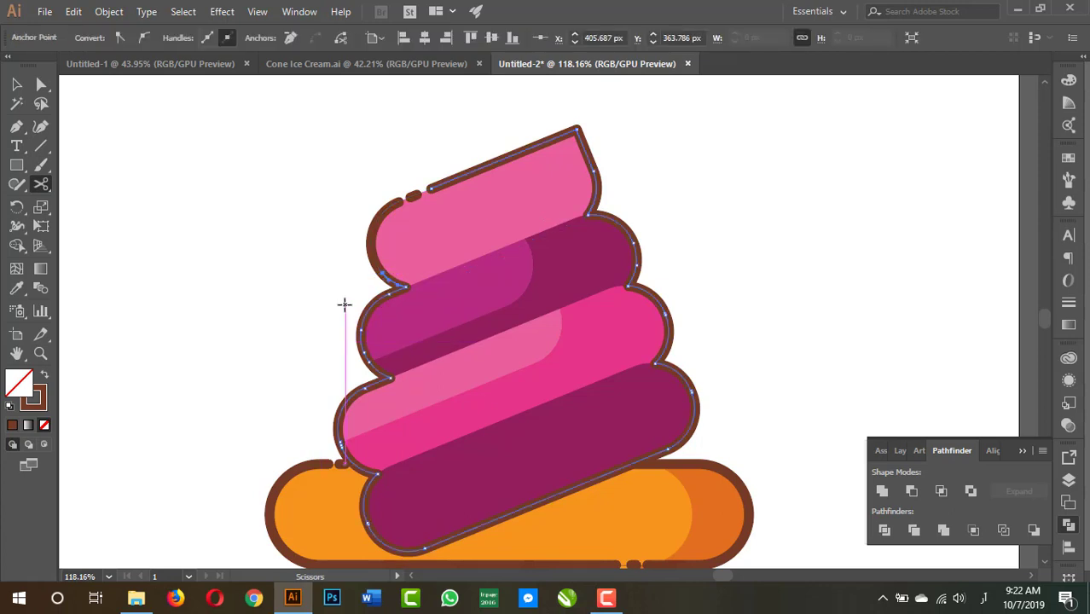
{"action": "key", "text": "v"}
{"action": "left_click", "coordinate": [379, 226]}
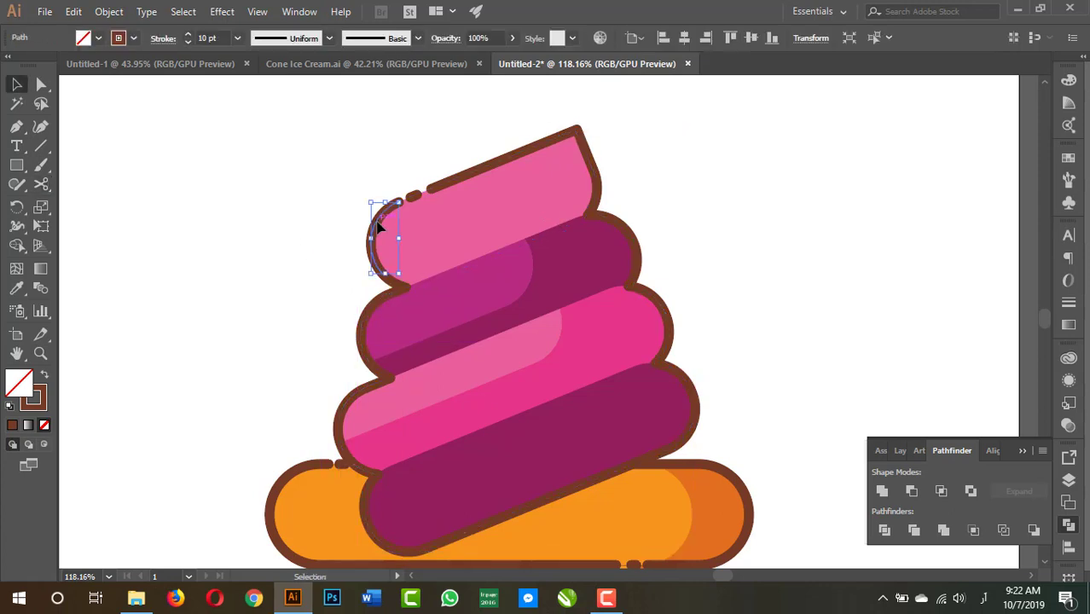
{"action": "mouse_move", "coordinate": [379, 229]}
{"action": "left_mouse_down"}
{"action": "mouse_move", "coordinate": [420, 224]}
{"action": "mouse_move", "coordinate": [415, 214]}
{"action": "mouse_move", "coordinate": [394, 239]}
{"action": "left_mouse_up"}
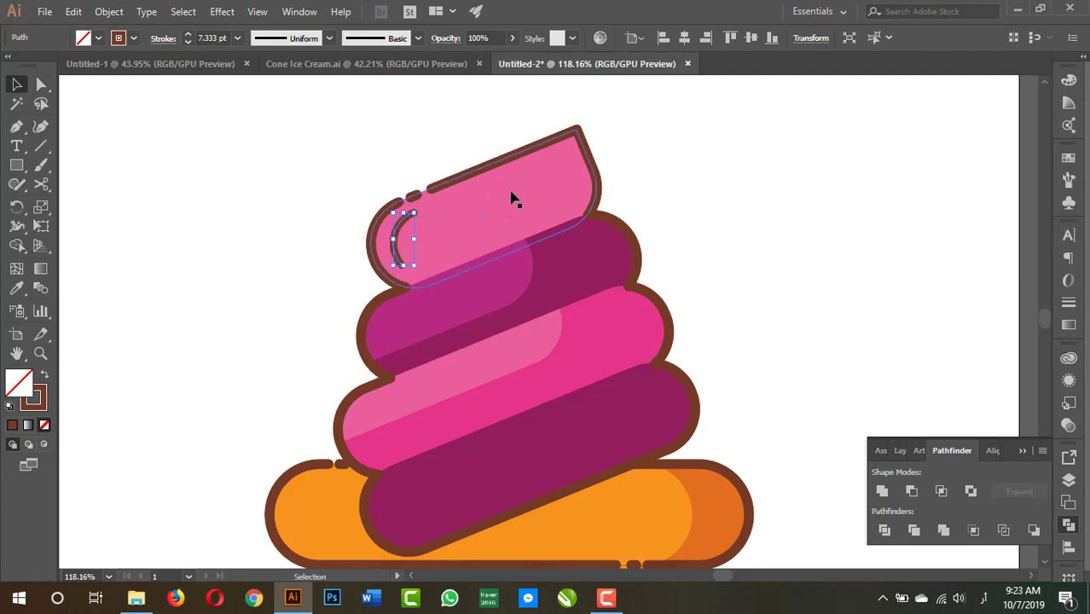
Give the copied arc a white stroke
{"action": "left_click", "coordinate": [118, 39]}
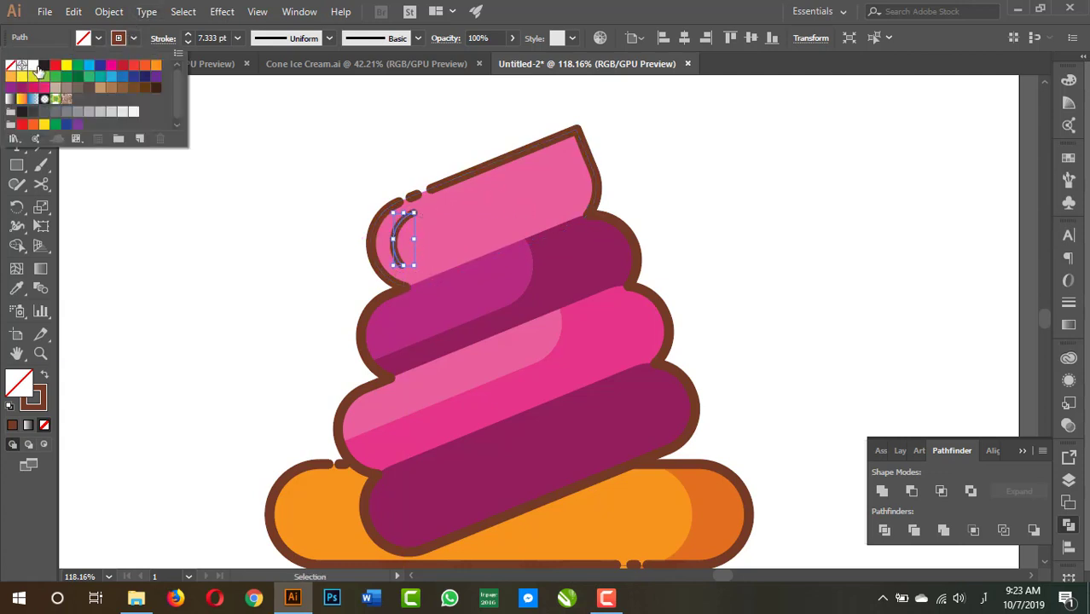
{"action": "left_click", "coordinate": [37, 71]}
{"action": "left_click", "coordinate": [728, 198]}
{"action": "key", "text": "z"}
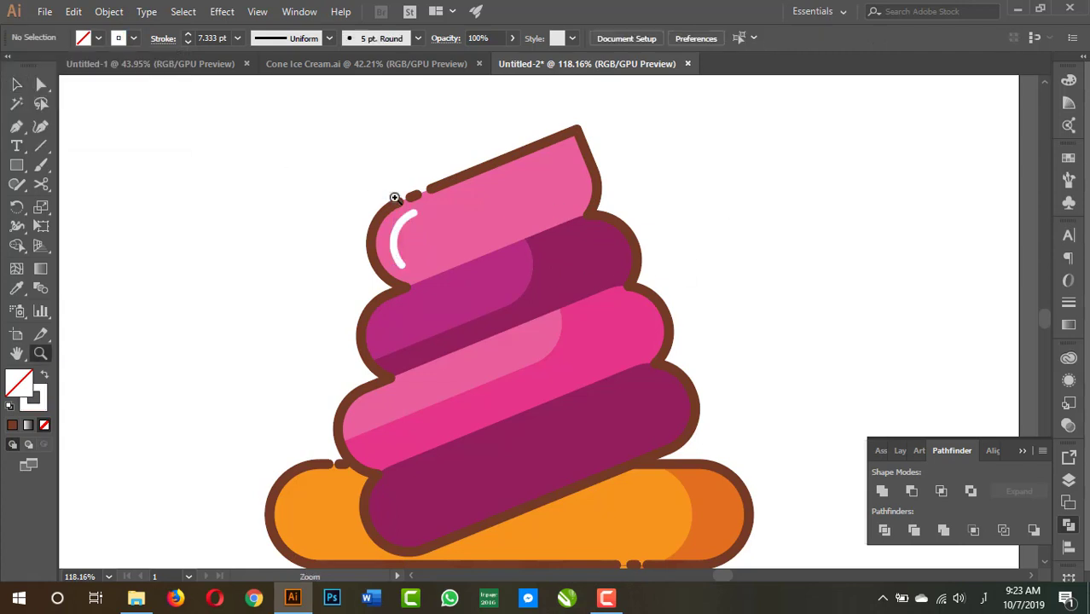
{"action": "mouse_move", "coordinate": [376, 189]}
{"action": "left_mouse_down"}
{"action": "mouse_move", "coordinate": [689, 305]}
{"action": "mouse_move", "coordinate": [628, 259]}
{"action": "left_mouse_up"}
Drag the white arc's top anchor so its tip bends smoothly inside the brown outline
{"action": "key", "text": "a"}
{"action": "left_click", "coordinate": [440, 214]}
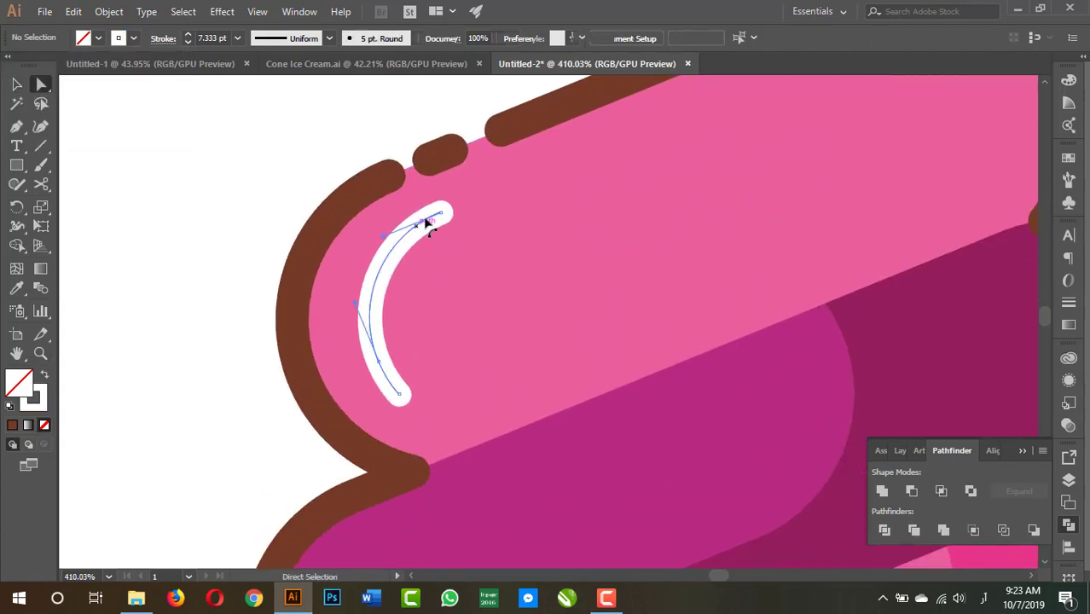
{"action": "left_click", "coordinate": [441, 213]}
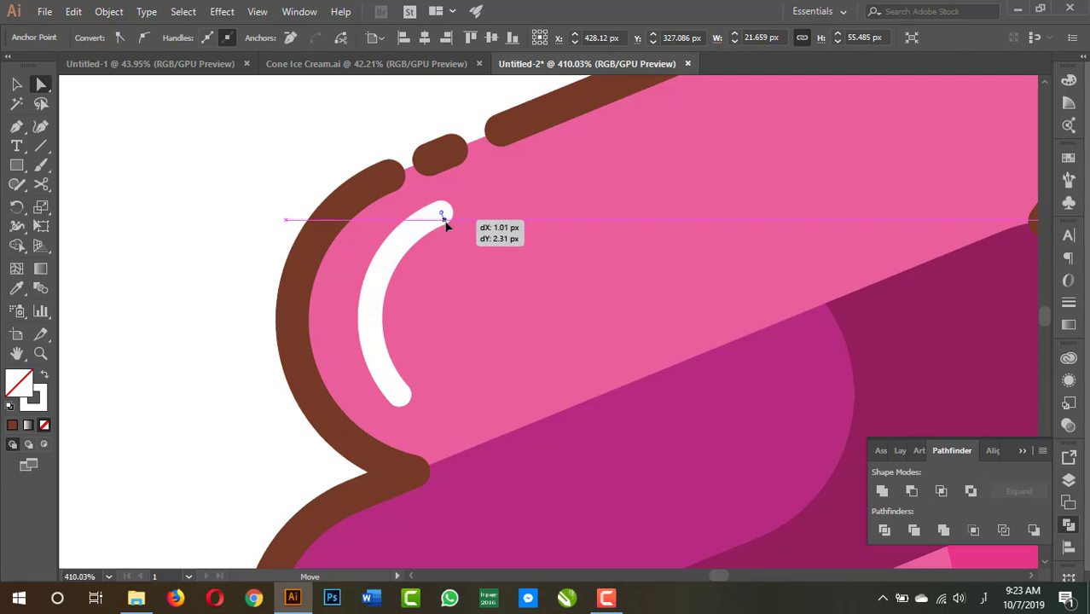
{"action": "left_click_drag", "start_coordinate": [444, 221], "coordinate": [448, 226]}
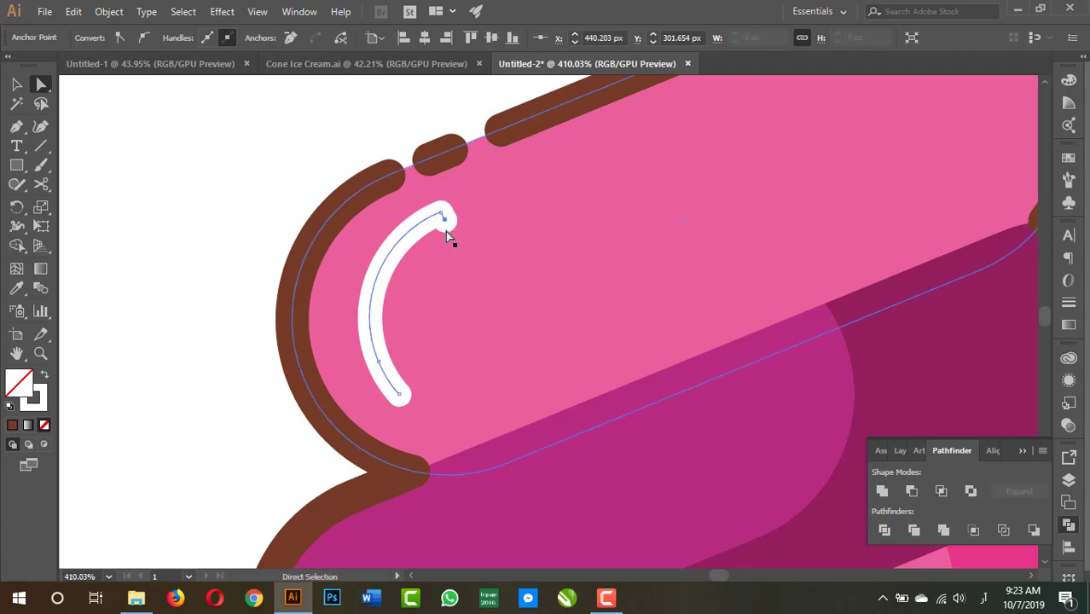
{"action": "left_click", "coordinate": [445, 220]}
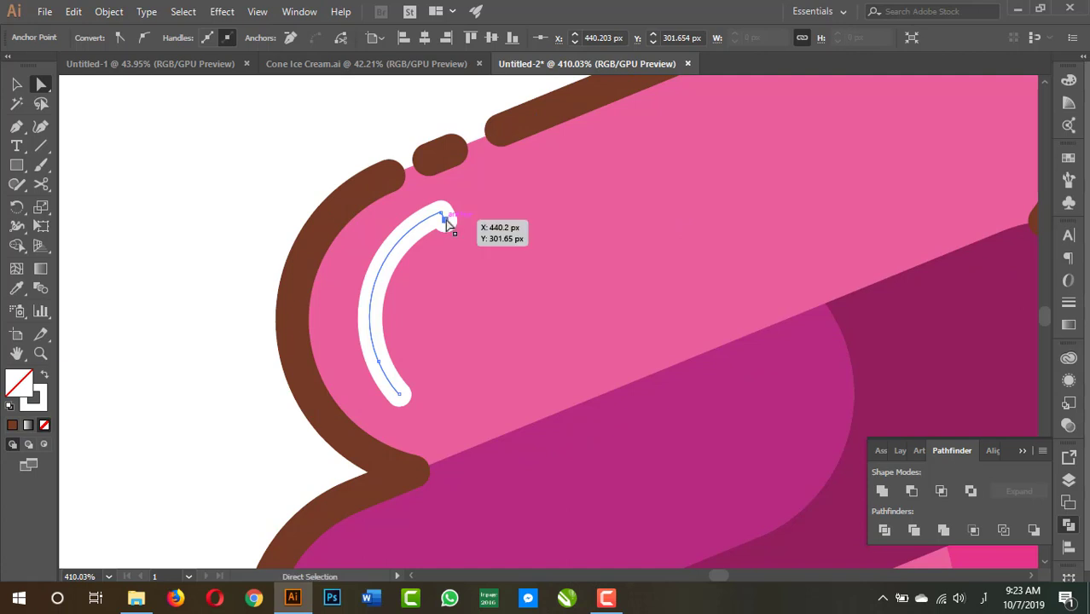
{"action": "key", "text": "ctrl+z"}
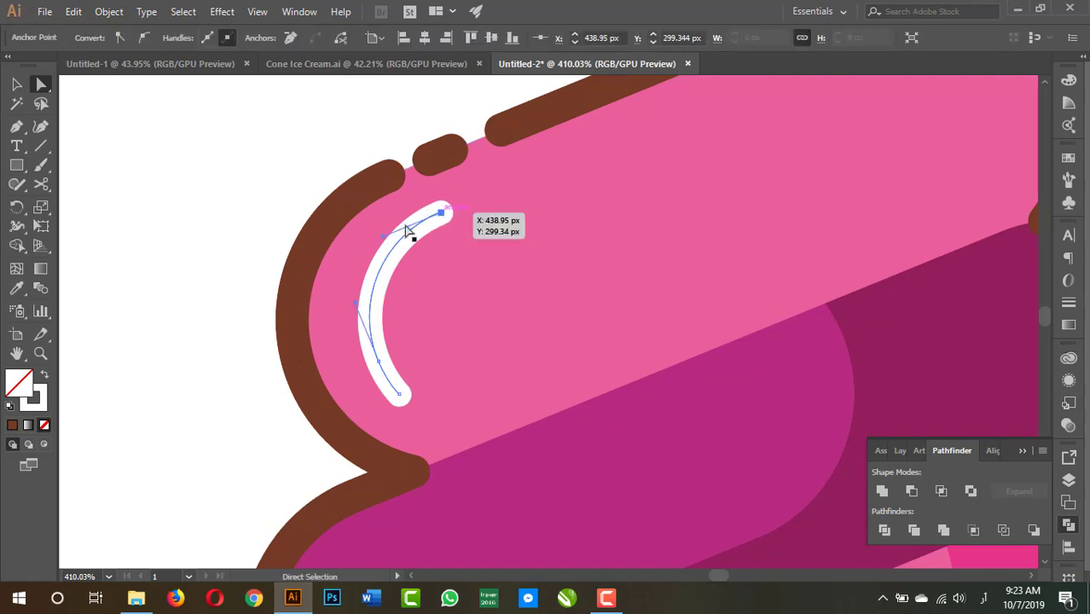
{"action": "left_click_drag", "start_coordinate": [383, 236], "coordinate": [371, 236]}
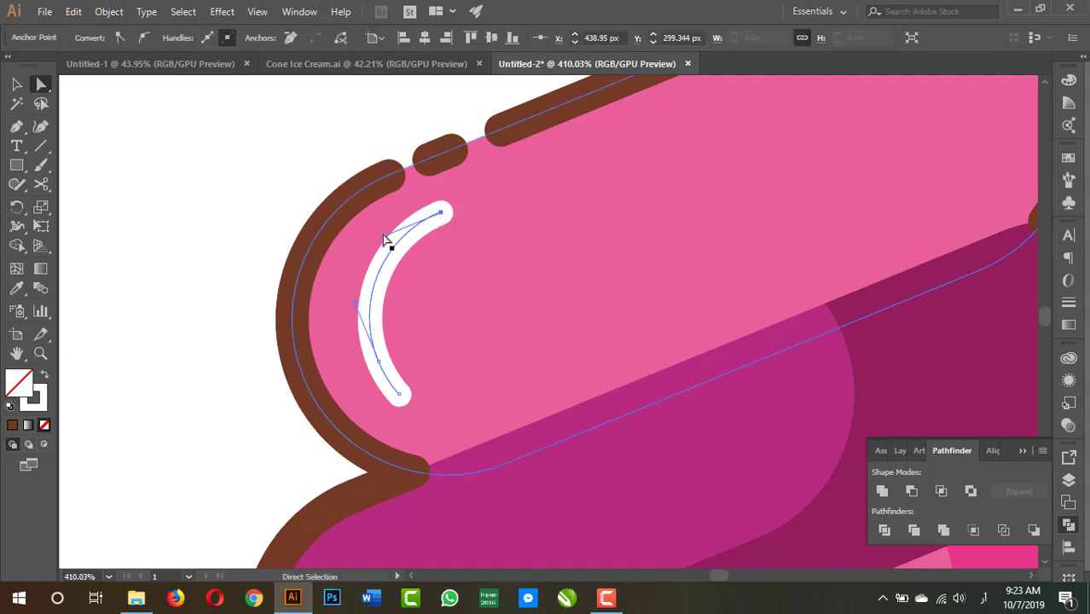
{"action": "left_click", "coordinate": [440, 214]}
{"action": "left_click_drag", "start_coordinate": [443, 220], "coordinate": [446, 228]}
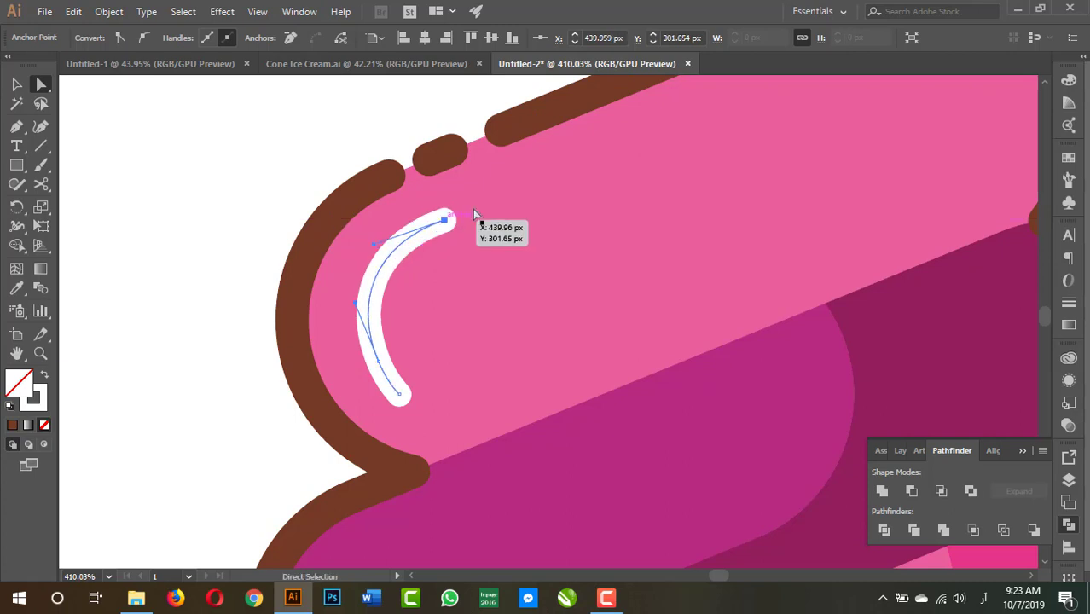
{"action": "scroll", "coordinate": [605, 258], "scroll_direction": "up", "scroll_amount": 3}
{"action": "scroll", "coordinate": [511, 239], "scroll_direction": "down", "scroll_amount": 1}
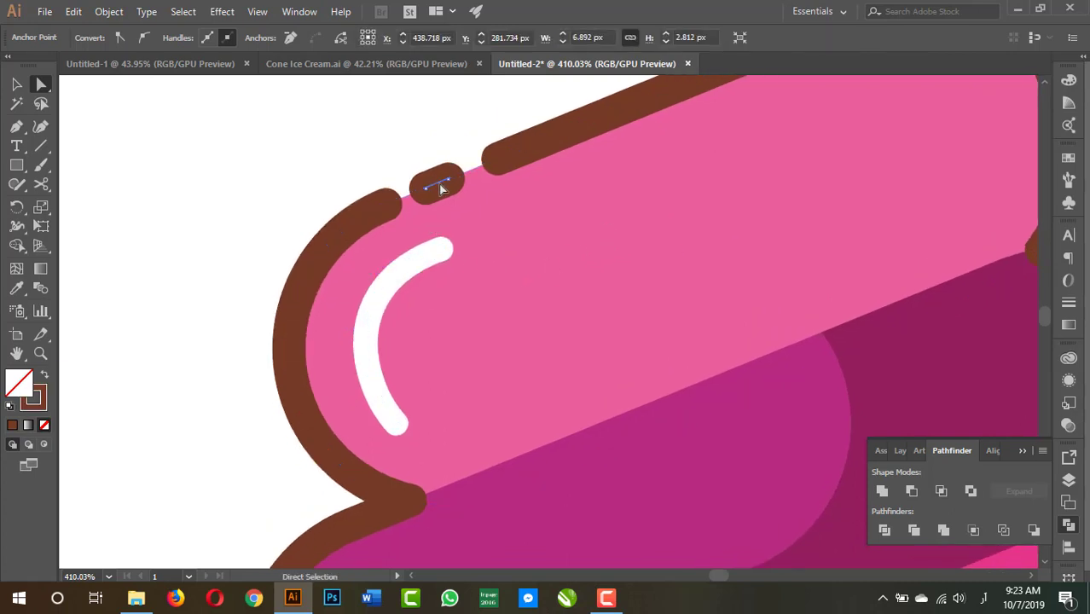
Duplicate the small brown dash and place it just beyond the white arc's tip
{"action": "mouse_move", "coordinate": [440, 187]}
{"action": "left_mouse_down"}
{"action": "mouse_move", "coordinate": [482, 233]}
{"action": "mouse_move", "coordinate": [469, 237]}
{"action": "mouse_move", "coordinate": [483, 232]}
{"action": "left_mouse_up"}
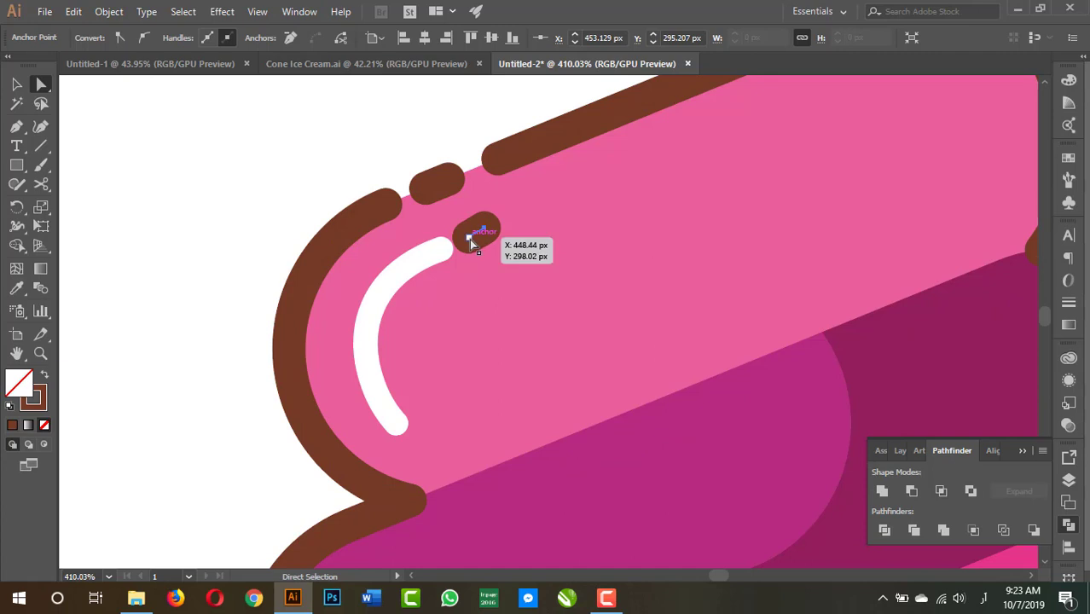
{"action": "key", "text": "Delete"}
{"action": "key", "text": "ctrl+z"}
{"action": "left_click_drag", "start_coordinate": [469, 242], "coordinate": [482, 228]}
{"action": "key", "text": "v"}
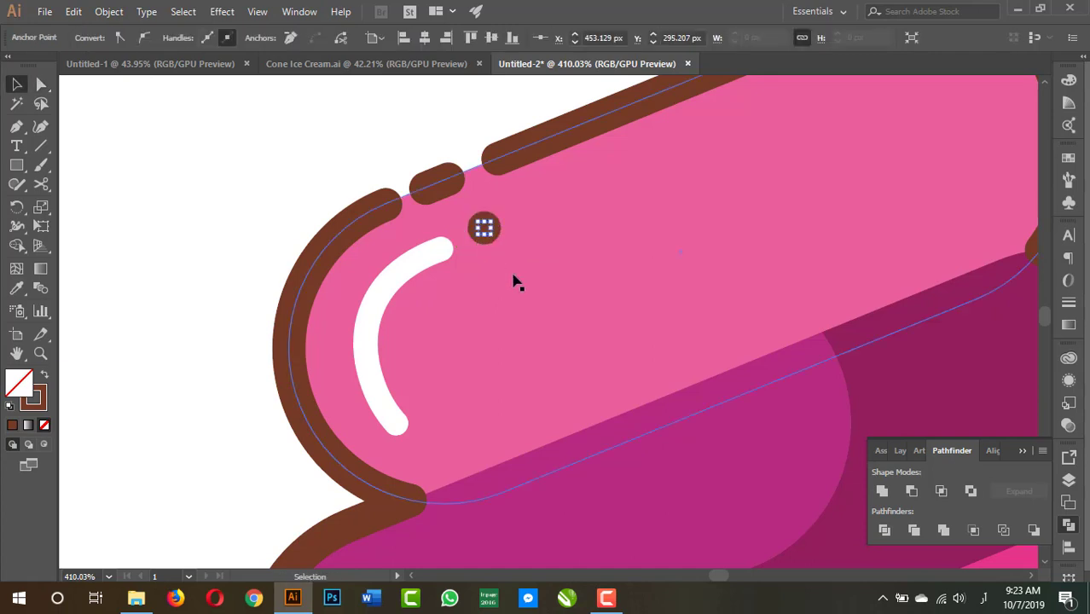
{"action": "left_click", "coordinate": [239, 147]}
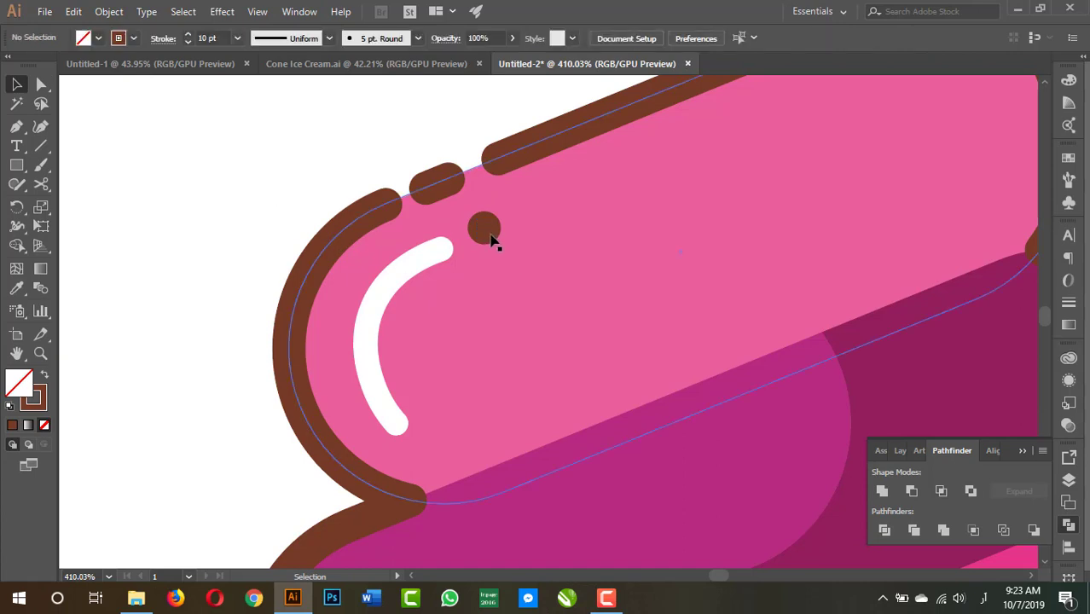
{"action": "left_click", "coordinate": [484, 228]}
{"action": "left_click_drag", "start_coordinate": [485, 231], "coordinate": [477, 227]}
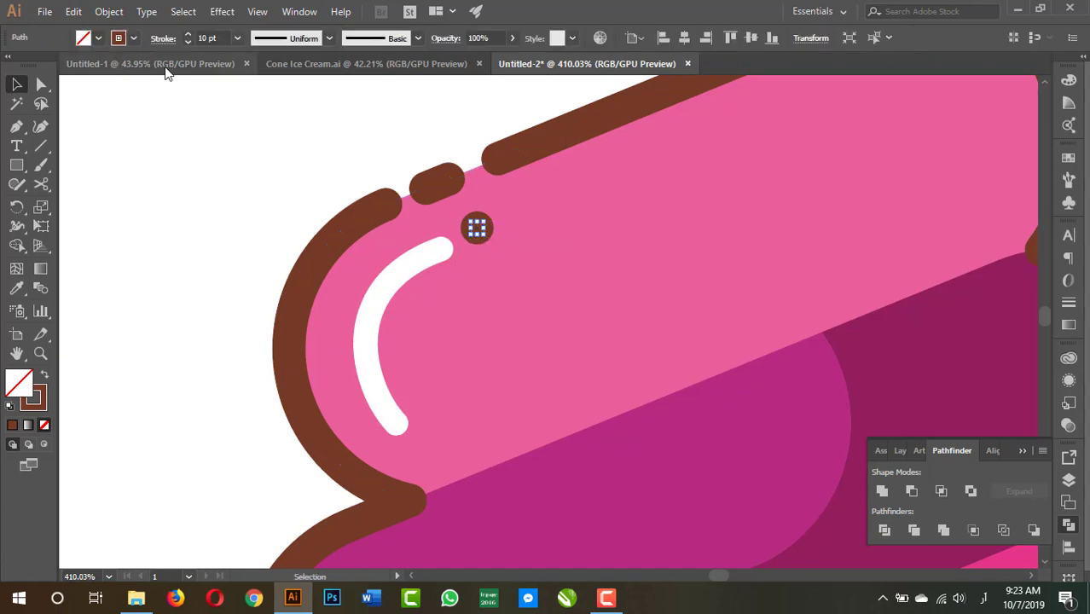
Fill the dot with white
{"action": "left_click", "coordinate": [83, 37]}
{"action": "left_click", "coordinate": [133, 111]}
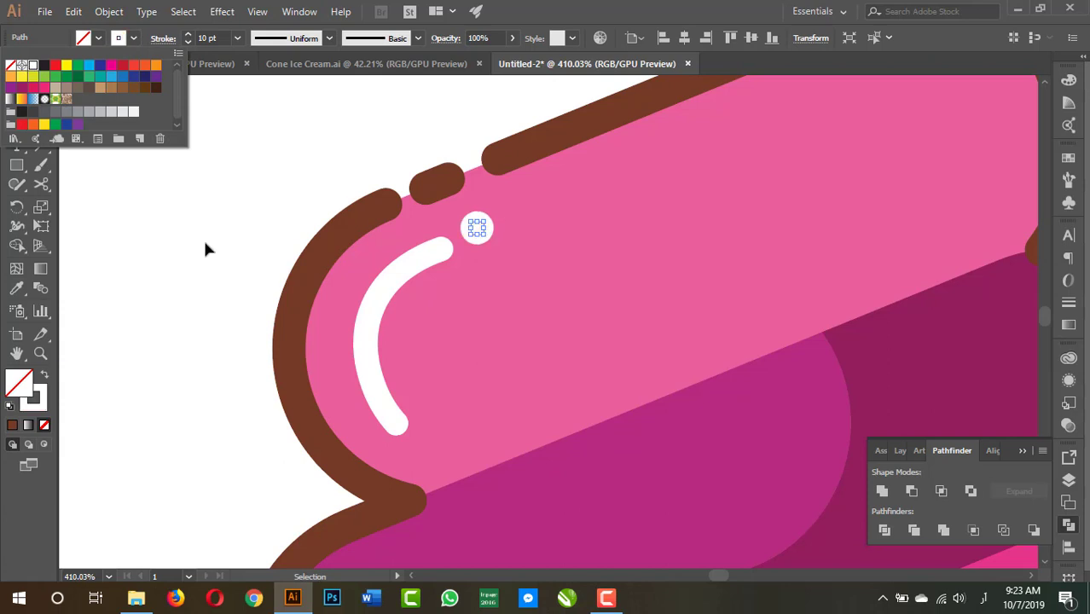
{"action": "left_click", "coordinate": [169, 214]}
Alt-drag a copy of the white arc onto the second swirl layer and shrink it
{"action": "left_click", "coordinate": [169, 214]}
{"action": "key", "text": "z"}
{"action": "scroll", "coordinate": [479, 213], "scroll_direction": "down", "scroll_amount": 3, "text": "alt"}
{"action": "scroll", "coordinate": [516, 295], "scroll_direction": "down", "scroll_amount": 3, "text": "alt"}
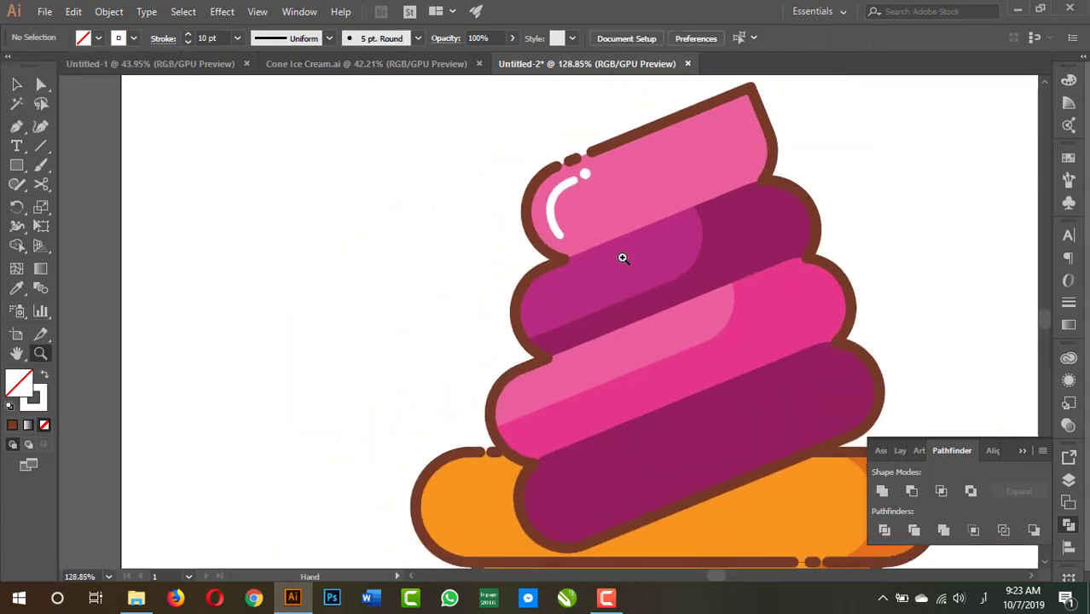
{"action": "key", "text": "v"}
{"action": "left_click", "coordinate": [556, 198]}
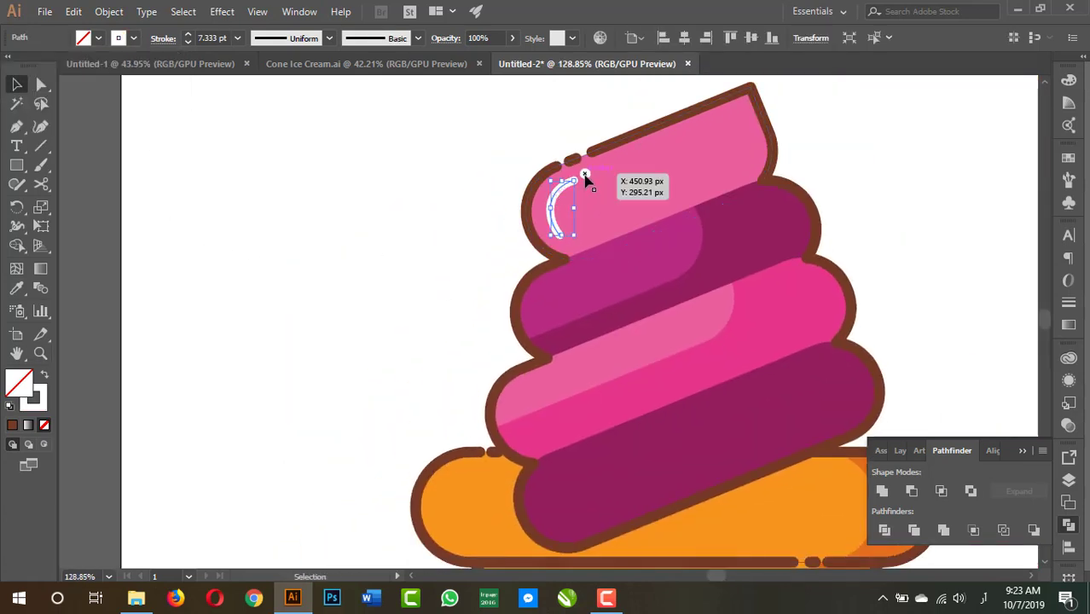
{"action": "left_click_drag", "start_coordinate": [567, 189], "coordinate": [550, 288], "text": "alt"}
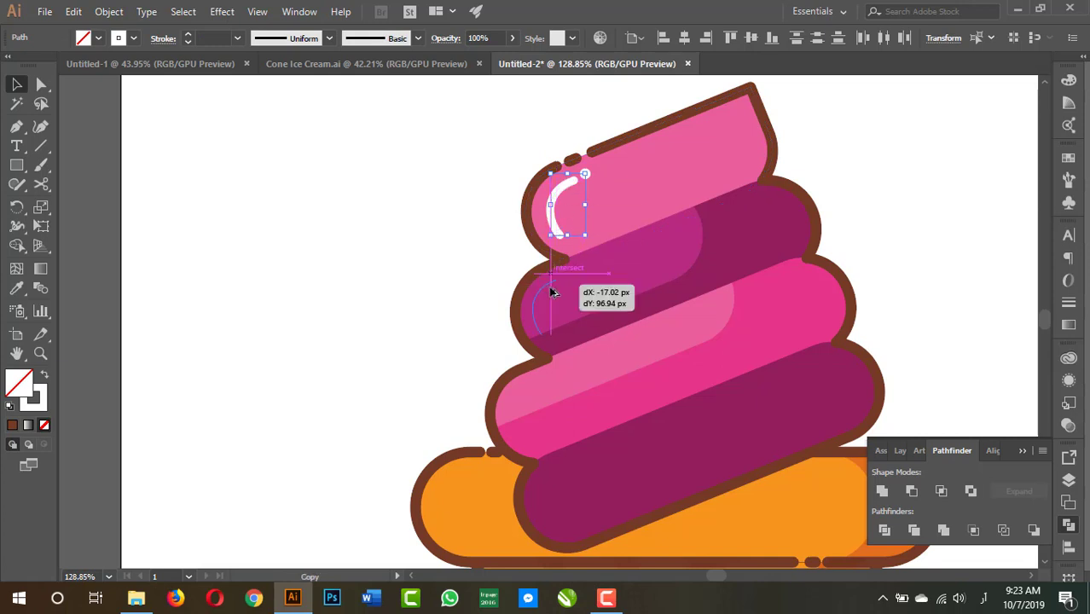
{"action": "scroll", "coordinate": [533, 307], "scroll_direction": "up", "scroll_amount": 3, "text": "alt"}
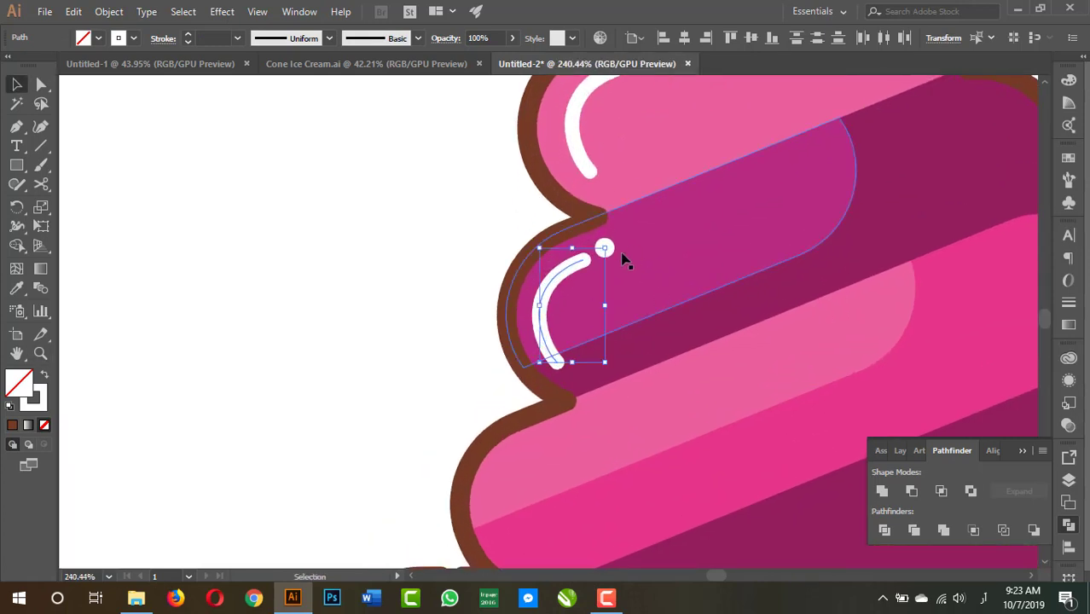
{"action": "left_click_drag", "start_coordinate": [573, 364], "coordinate": [571, 352], "text": "alt+shift"}
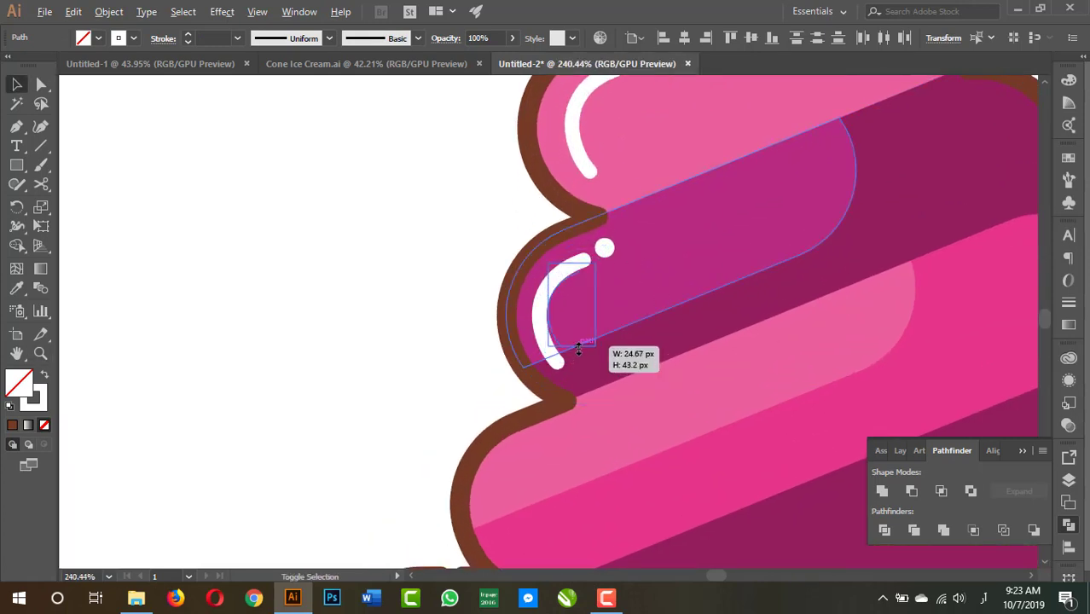
Place the white dot at the arc's end and raise the arc and dot together slightly
{"action": "left_click", "coordinate": [297, 258]}
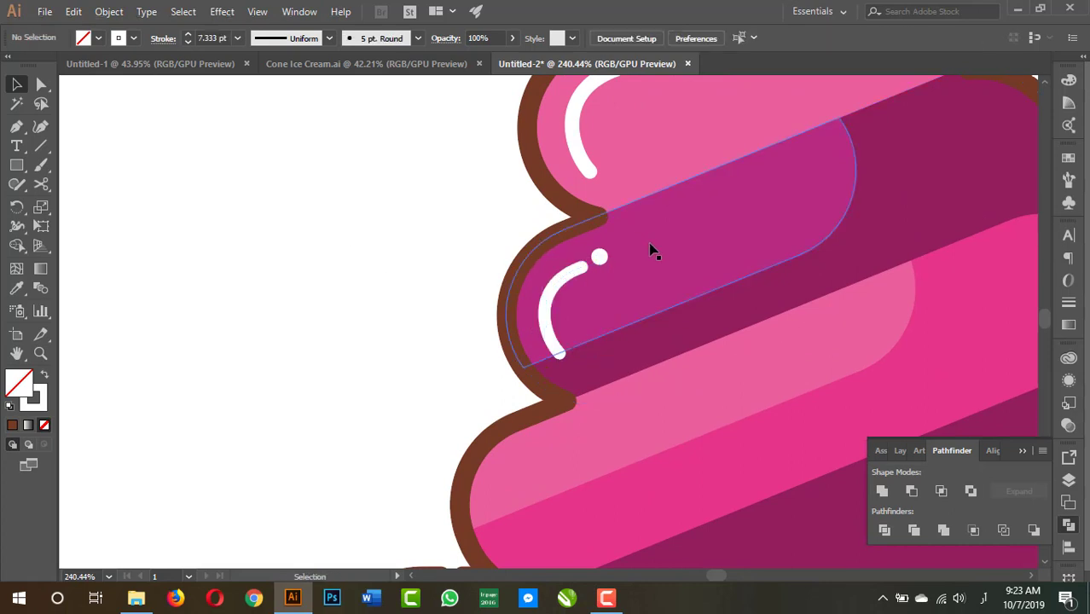
{"action": "scroll", "coordinate": [651, 230], "scroll_direction": "right", "scroll_amount": 2}
{"action": "scroll", "coordinate": [597, 196], "scroll_direction": "down", "scroll_amount": 2}
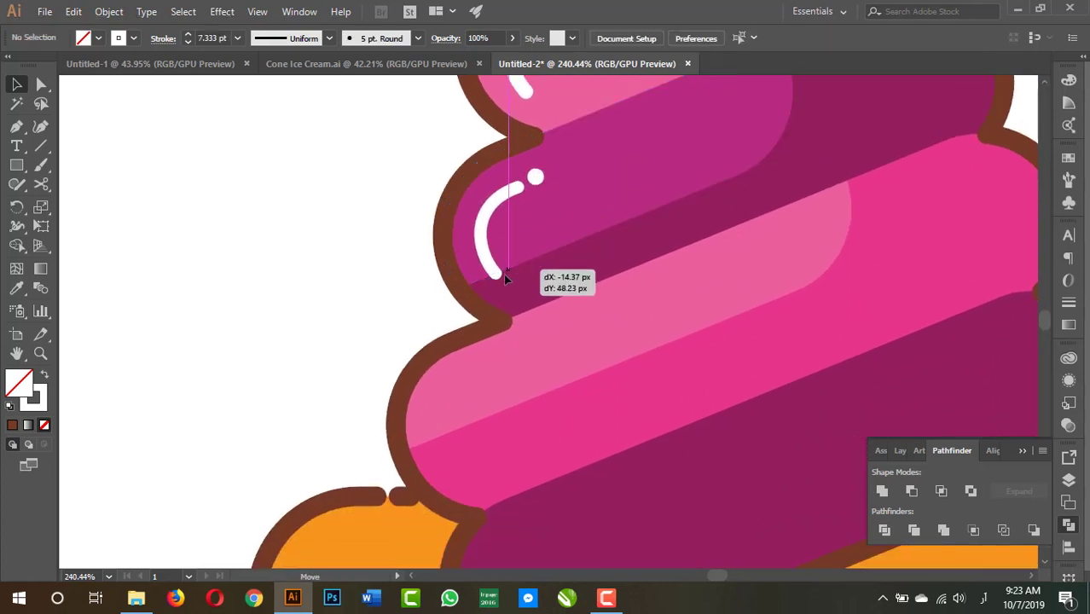
{"action": "left_click_drag", "start_coordinate": [535, 177], "coordinate": [504, 288]}
{"action": "left_click", "coordinate": [533, 202]}
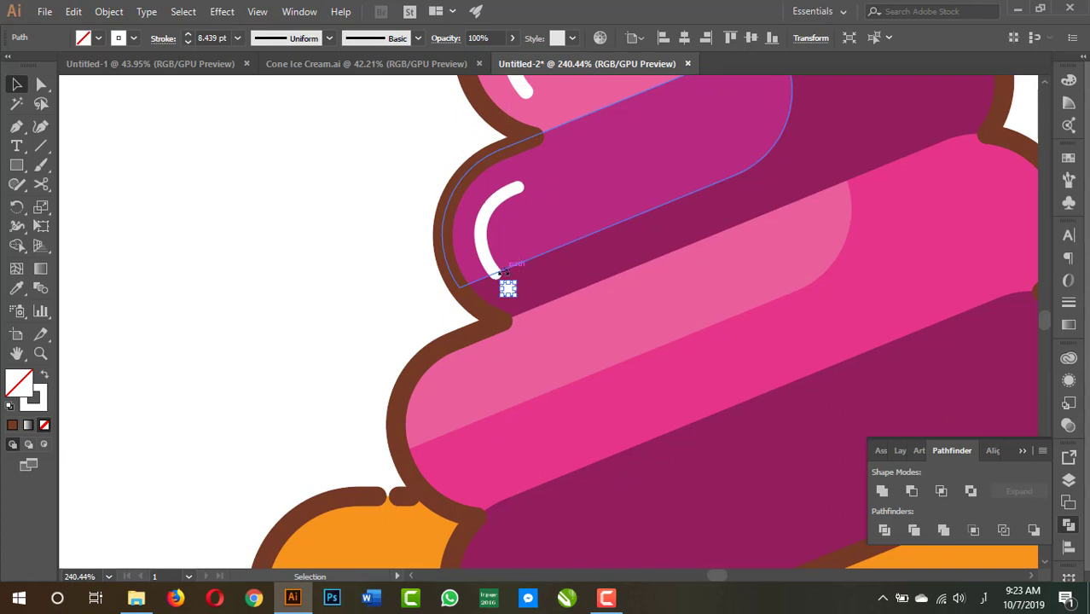
{"action": "key", "text": "z"}
{"action": "left_click", "coordinate": [516, 305]}
{"action": "left_click", "coordinate": [584, 229], "text": "alt"}
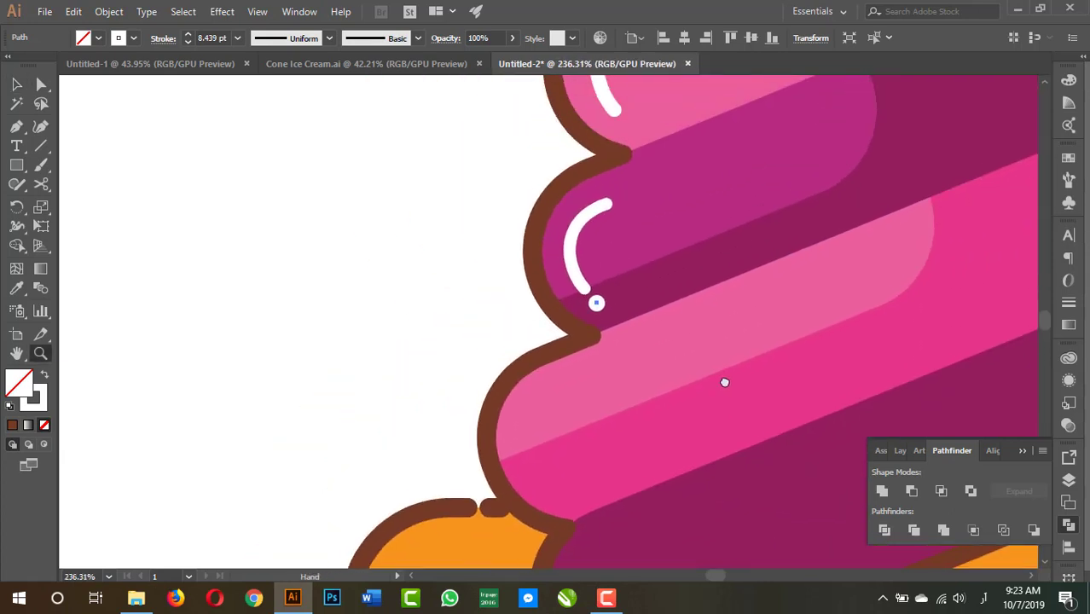
{"action": "left_click", "coordinate": [569, 248], "text": "shift"}
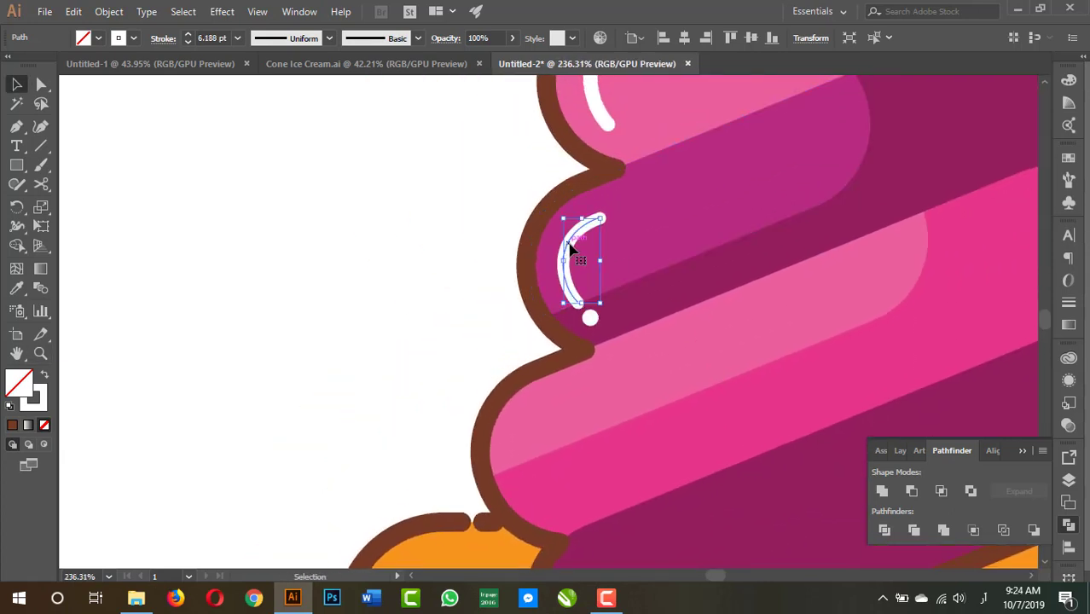
{"action": "left_click_drag", "start_coordinate": [573, 291], "coordinate": [570, 284]}
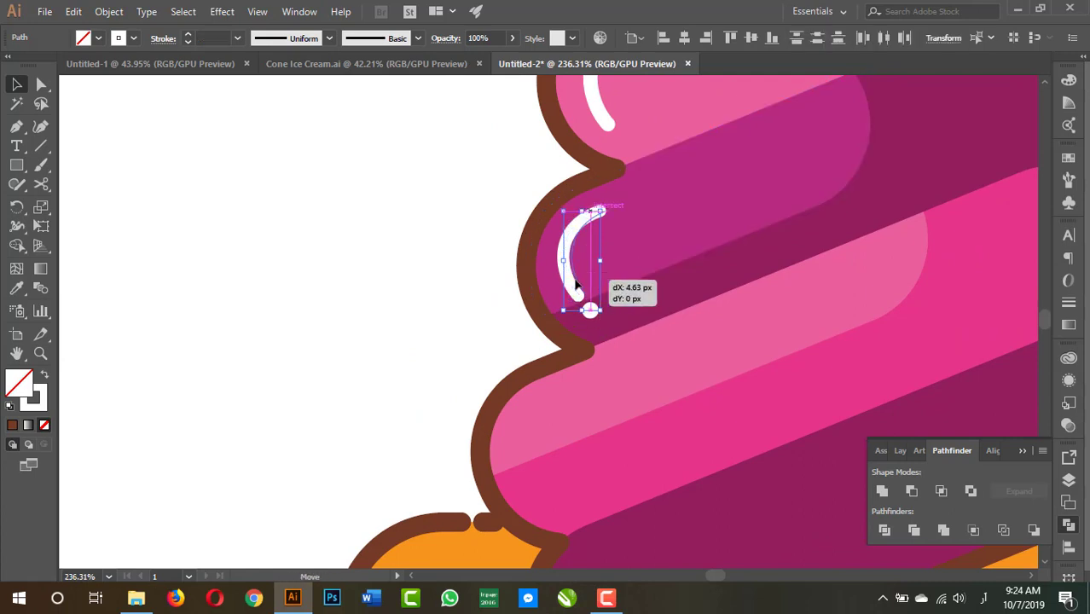
Alt-drag a copy of the white arc onto the third swirl layer
{"action": "left_click", "coordinate": [441, 261], "text": "alt"}
{"action": "left_click", "coordinate": [442, 261], "text": "alt"}
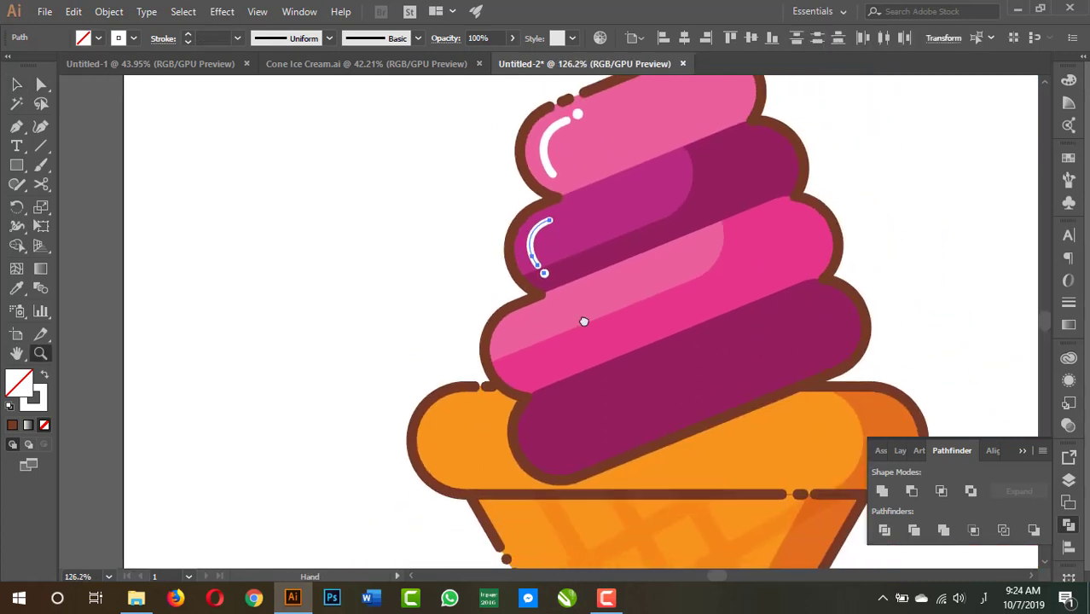
{"action": "key", "text": "ctrl+shift+a"}
{"action": "left_click", "coordinate": [858, 171], "text": "alt"}
{"action": "left_click_drag", "start_coordinate": [854, 240], "coordinate": [772, 305]}
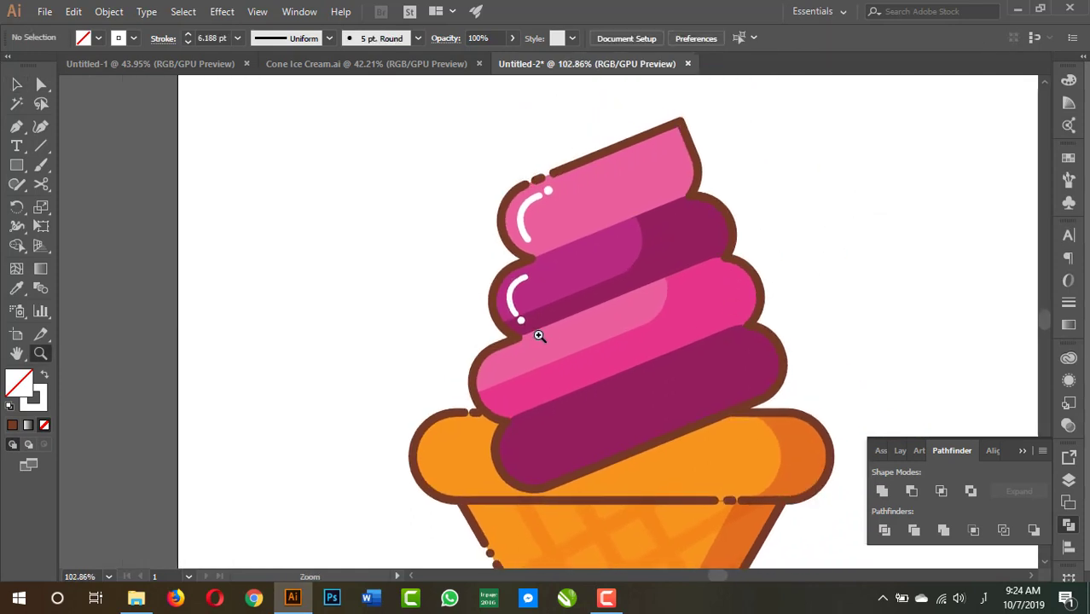
{"action": "key", "text": "v"}
{"action": "left_click", "coordinate": [514, 294]}
{"action": "mouse_move", "coordinate": [514, 294]}
{"action": "left_mouse_down"}
{"action": "mouse_move", "coordinate": [501, 408]}
{"action": "mouse_move", "coordinate": [494, 390]}
{"action": "left_mouse_up"}
Nudge the third layer's white highlight arc up and reshape its lower end to follow the layer edge
{"action": "left_click", "coordinate": [881, 243]}
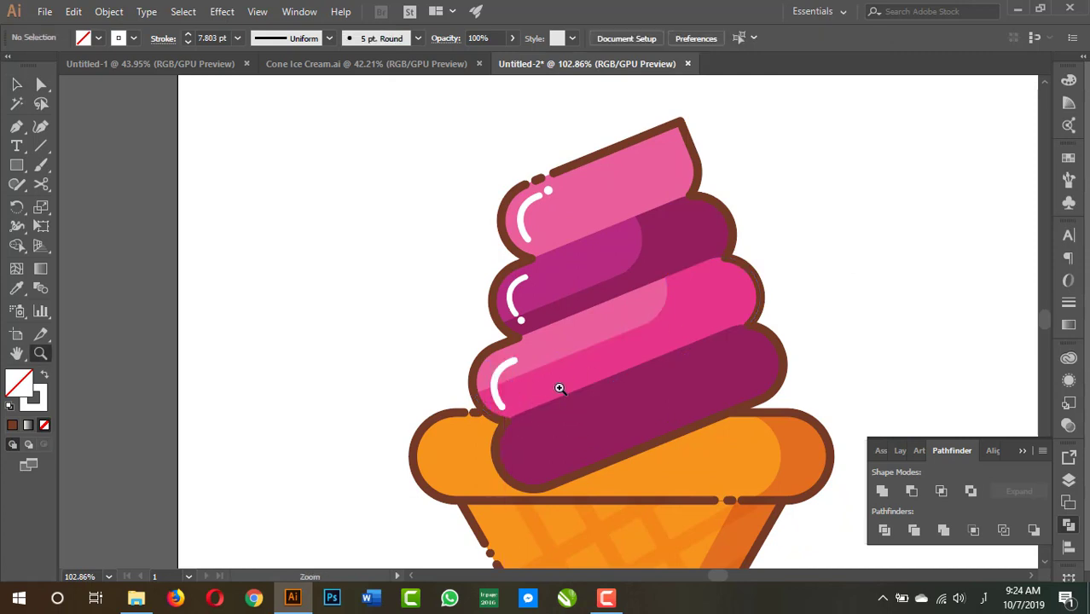
{"action": "scroll", "coordinate": [555, 385], "scroll_direction": "up", "scroll_amount": 3}
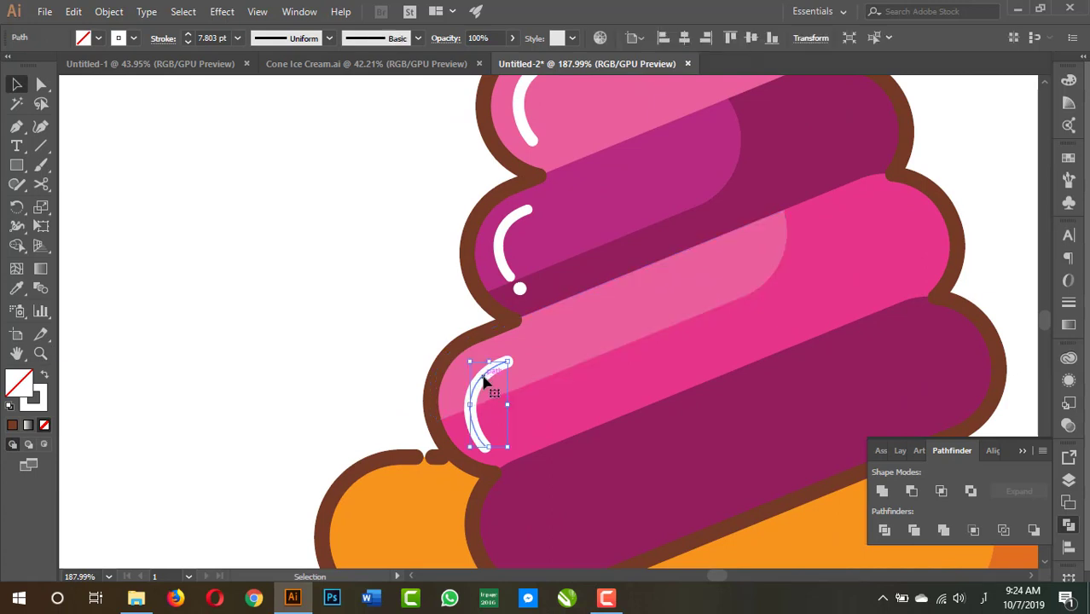
{"action": "left_click_drag", "start_coordinate": [484, 386], "coordinate": [481, 378]}
{"action": "key", "text": "a"}
{"action": "left_click", "coordinate": [484, 439]}
{"action": "left_click", "coordinate": [484, 439]}
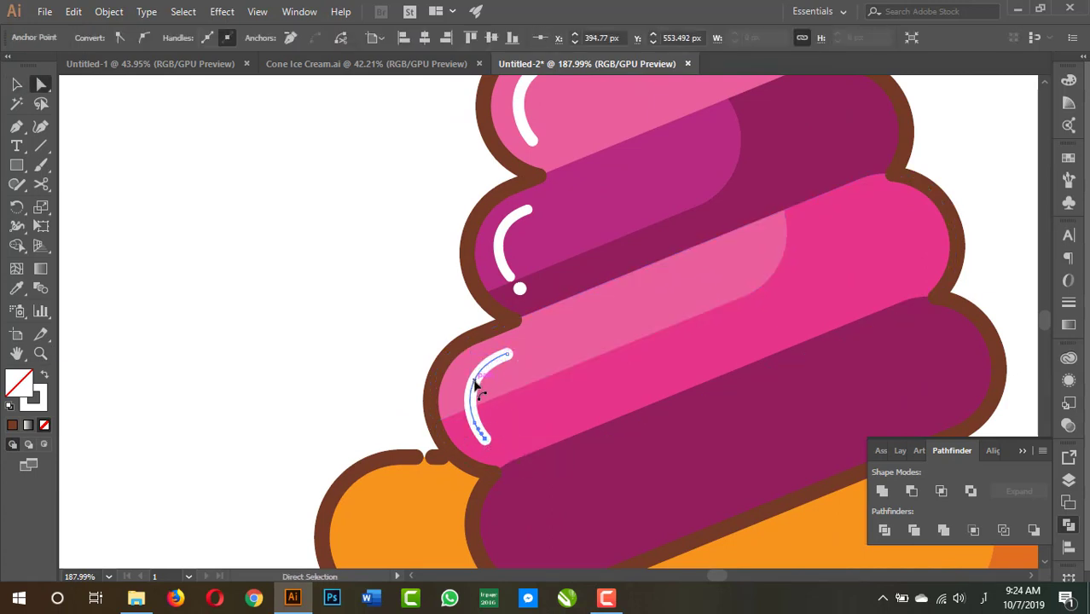
{"action": "left_click_drag", "start_coordinate": [475, 386], "coordinate": [468, 390]}
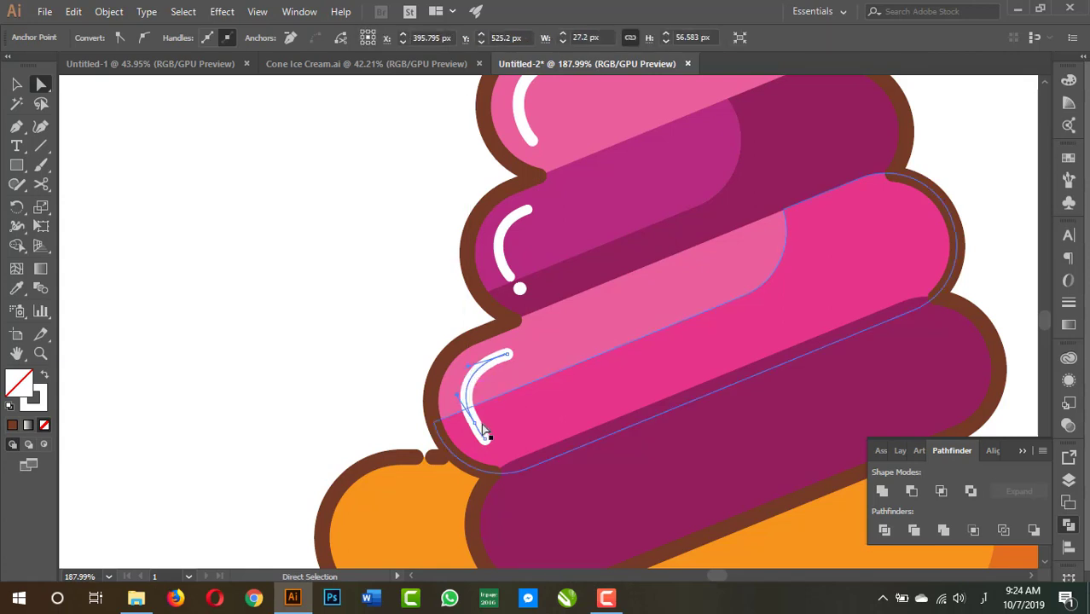
{"action": "left_click", "coordinate": [291, 368]}
Shift the pink swirl group right so it sits inside its brown outline, then view the whole cone
{"action": "key", "text": "z"}
{"action": "left_click", "coordinate": [571, 319], "text": "alt"}
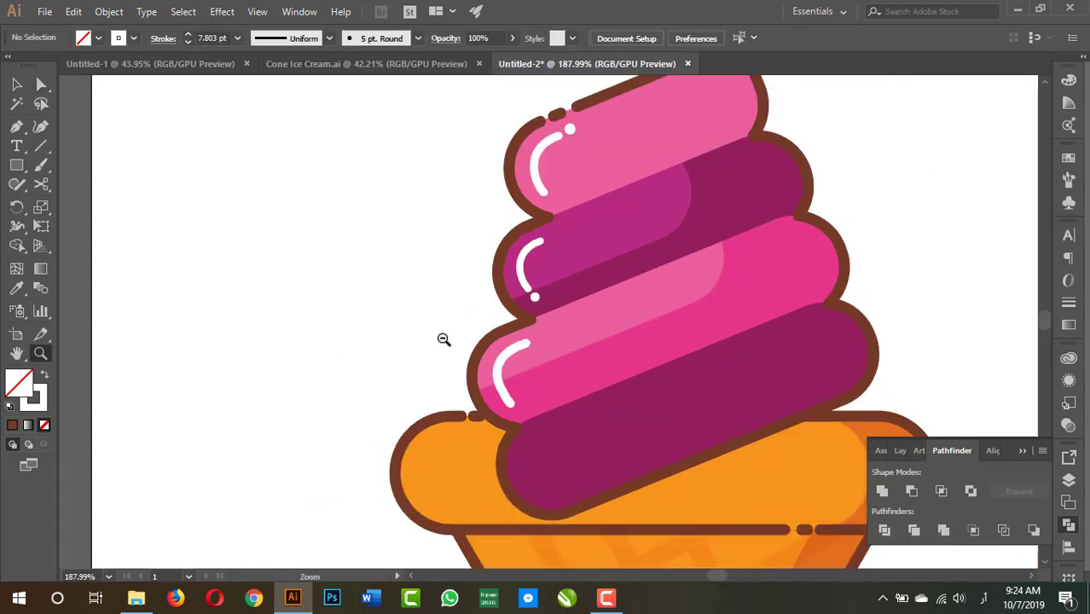
{"action": "left_click", "coordinate": [444, 339], "text": "alt"}
{"action": "key", "text": "v"}
{"action": "mouse_move", "coordinate": [472, 357]}
{"action": "left_mouse_down"}
{"action": "mouse_move", "coordinate": [510, 359]}
{"action": "mouse_move", "coordinate": [469, 354]}
{"action": "left_mouse_up"}
{"action": "left_click", "coordinate": [719, 288]}
{"action": "key", "text": "z"}
{"action": "left_click", "coordinate": [628, 326]}
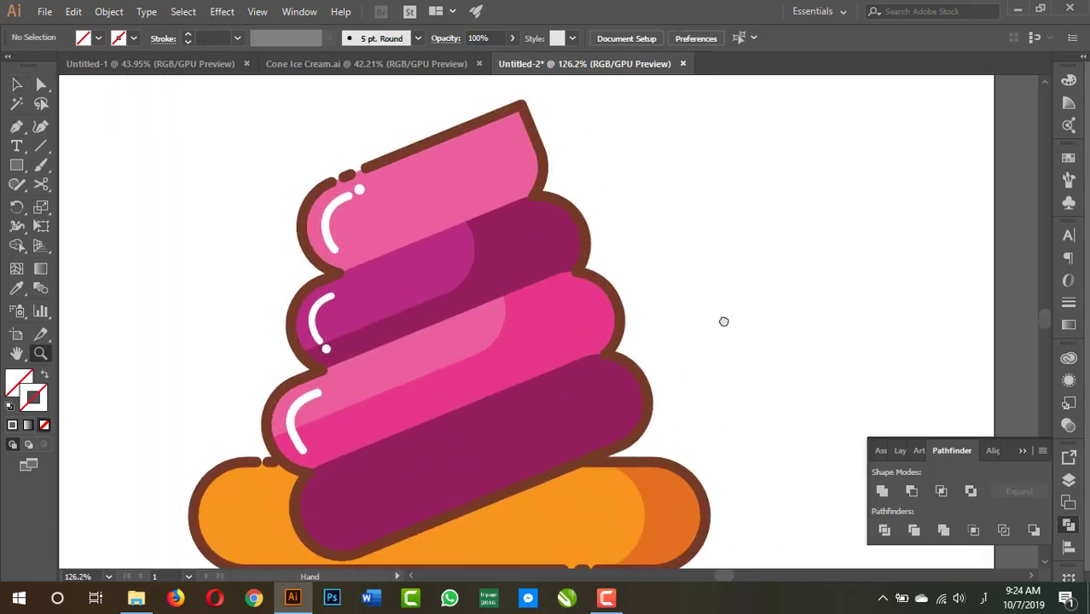
{"action": "left_click", "coordinate": [754, 262], "text": "alt"}
{"action": "left_click_drag", "start_coordinate": [730, 317], "coordinate": [713, 234]}
Send the marquee-selected pink swirl pieces to the back, behind the orange cone
{"action": "key", "text": "v"}
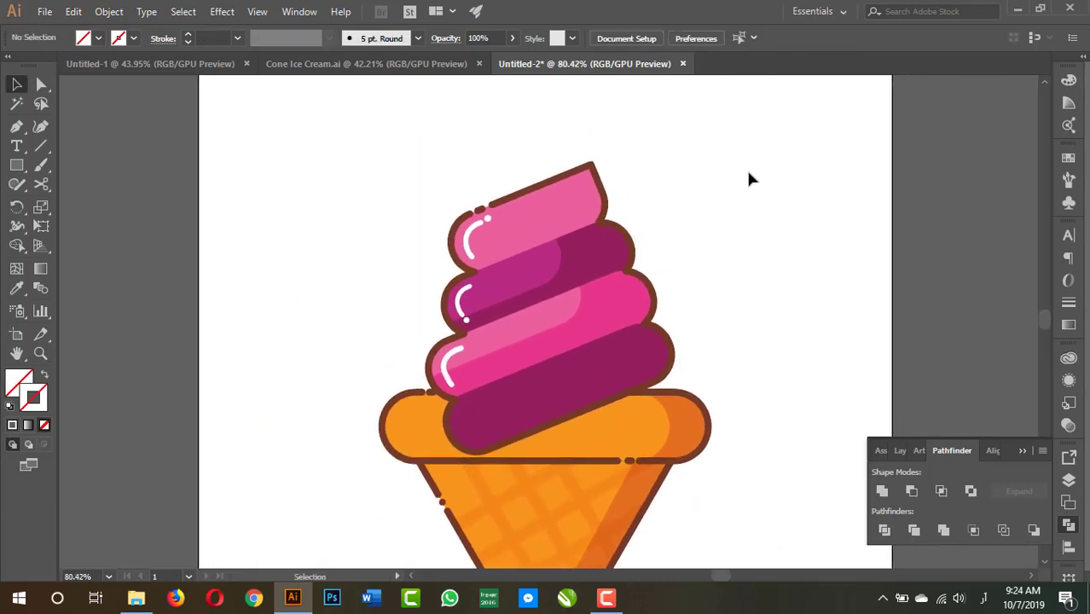
{"action": "mouse_move", "coordinate": [755, 146]}
{"action": "left_mouse_down"}
{"action": "mouse_move", "coordinate": [418, 387]}
{"action": "mouse_move", "coordinate": [443, 367]}
{"action": "left_mouse_up"}
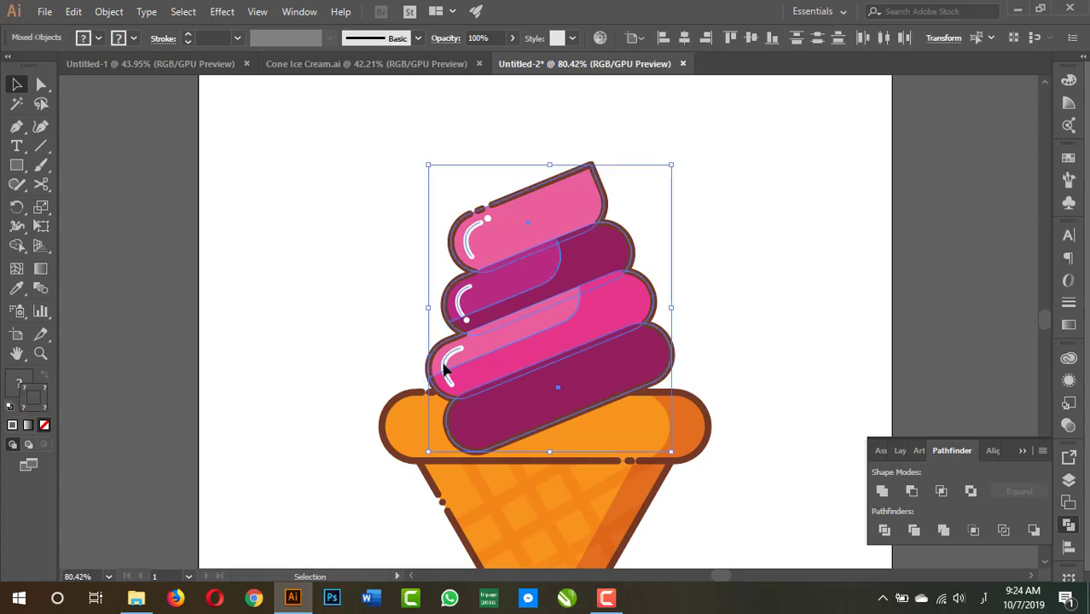
{"action": "right_click", "coordinate": [576, 284]}
{"action": "mouse_move", "coordinate": [620, 436]}
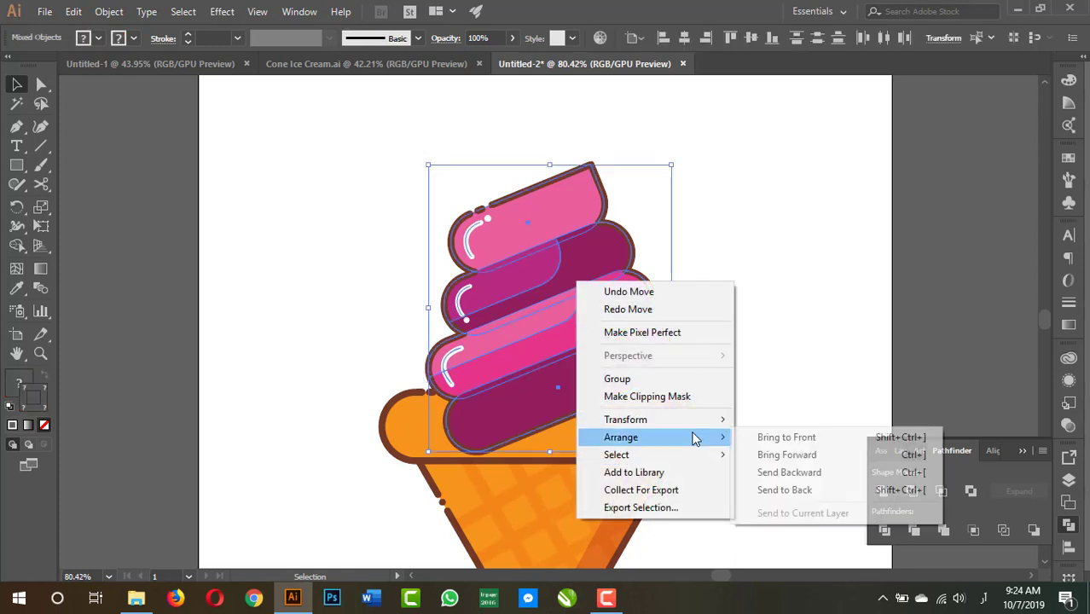
{"action": "left_click", "coordinate": [796, 489]}
{"action": "left_click", "coordinate": [783, 331]}
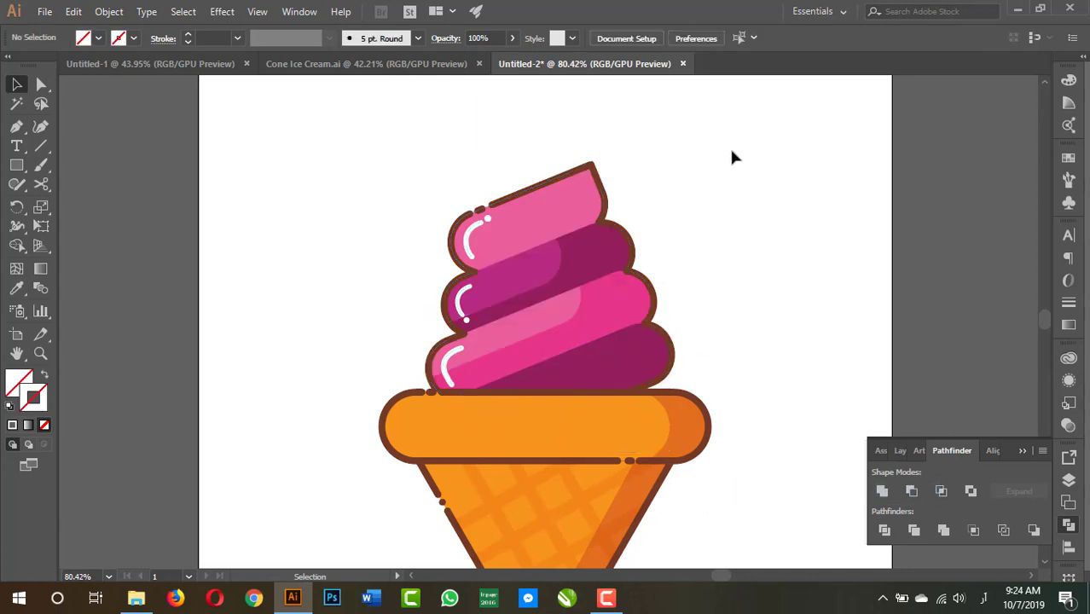
Lower the pink swirl slightly so its base tucks under the cone rim
{"action": "left_click_drag", "start_coordinate": [731, 156], "coordinate": [411, 367]}
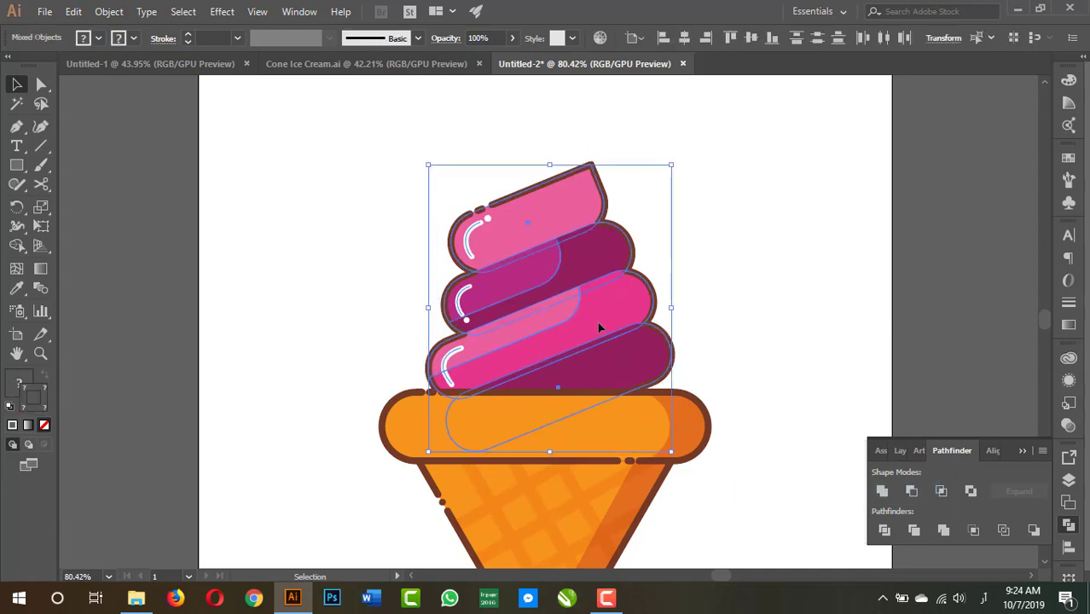
{"action": "left_click_drag", "start_coordinate": [599, 327], "coordinate": [599, 340]}
{"action": "left_click", "coordinate": [749, 298]}
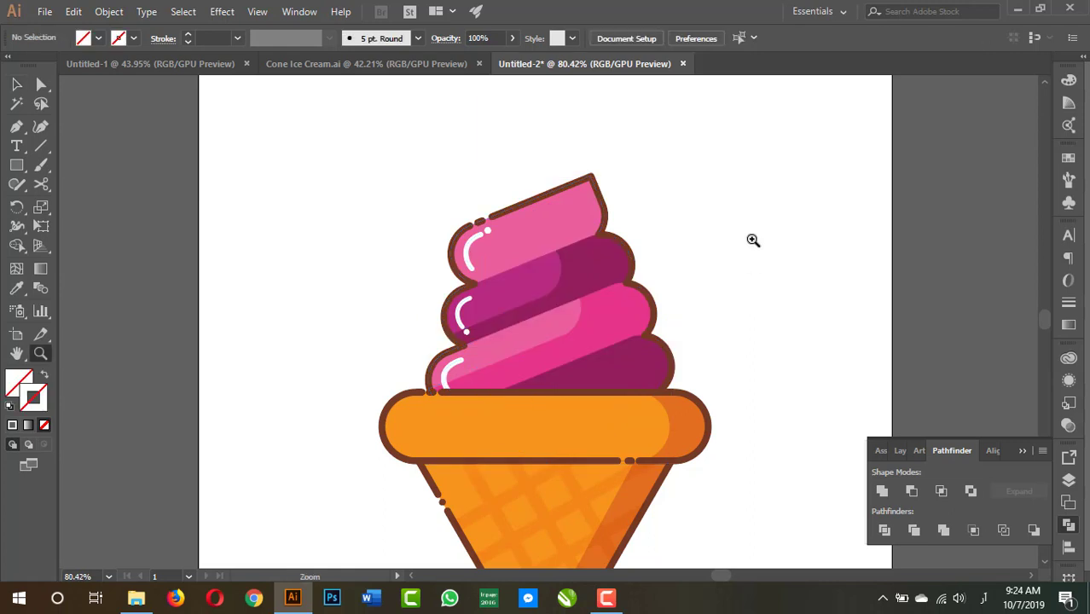
{"action": "mouse_move", "coordinate": [751, 238]}
{"action": "left_mouse_down"}
{"action": "mouse_move", "coordinate": [612, 284]}
{"action": "mouse_move", "coordinate": [751, 262]}
{"action": "mouse_move", "coordinate": [759, 235]}
{"action": "mouse_move", "coordinate": [659, 382]}
{"action": "mouse_move", "coordinate": [719, 370]}
{"action": "mouse_move", "coordinate": [665, 386]}
{"action": "left_mouse_up"}
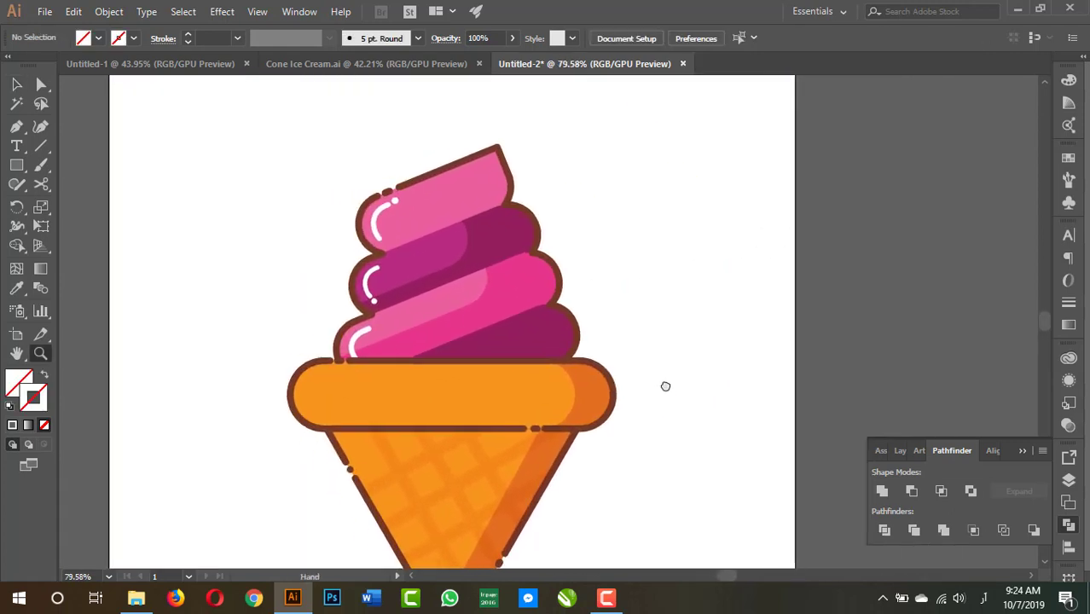
Move the anchor point at the top swirl's upper-left brown outline gap into place
{"action": "mouse_move", "coordinate": [634, 293]}
{"action": "left_mouse_down"}
{"action": "mouse_move", "coordinate": [645, 390]}
{"action": "mouse_move", "coordinate": [554, 370]}
{"action": "mouse_move", "coordinate": [700, 414]}
{"action": "mouse_move", "coordinate": [523, 191]}
{"action": "mouse_move", "coordinate": [707, 343]}
{"action": "left_mouse_up"}
{"action": "key", "text": "a"}
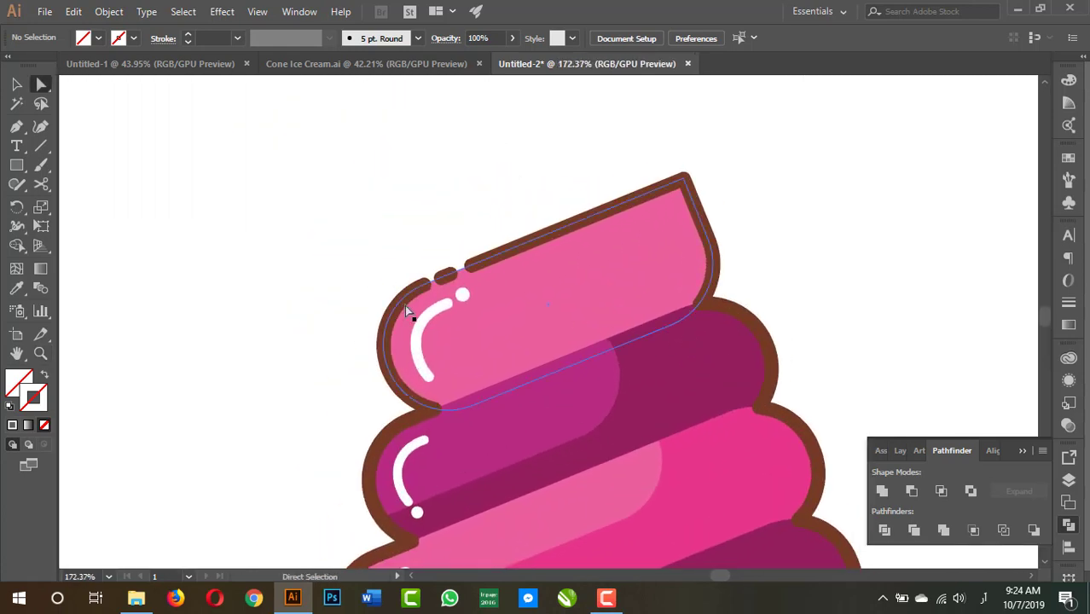
{"action": "mouse_move", "coordinate": [435, 281]}
{"action": "left_mouse_down"}
{"action": "mouse_move", "coordinate": [449, 275]}
{"action": "mouse_move", "coordinate": [438, 289]}
{"action": "left_mouse_up"}
{"action": "scroll", "coordinate": [505, 254], "scroll_direction": "down", "scroll_amount": 3}
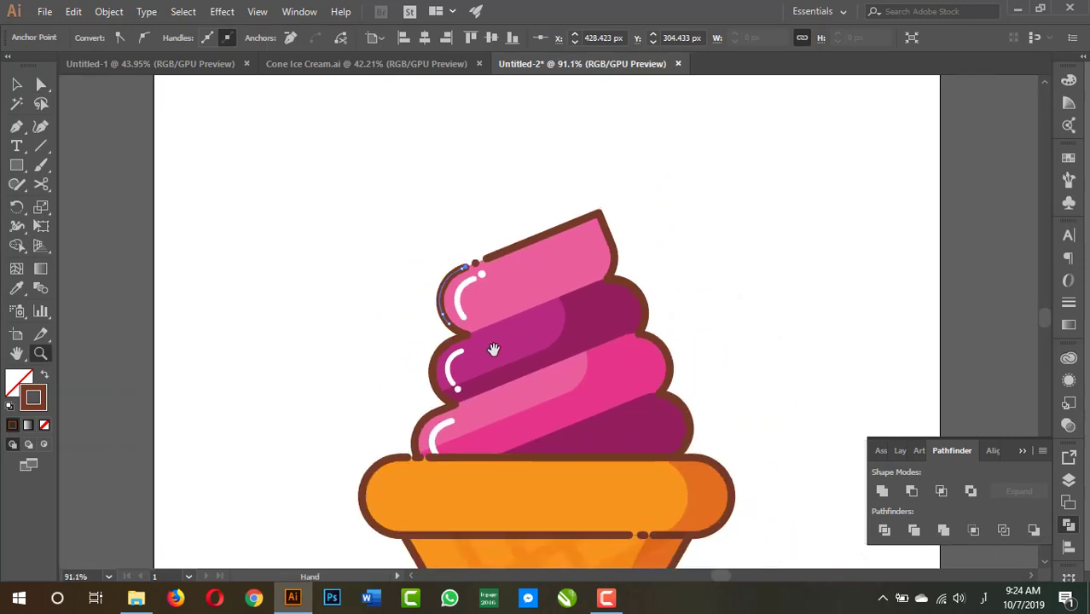
{"action": "scroll", "coordinate": [493, 349], "scroll_direction": "down", "scroll_amount": 2}
{"action": "scroll", "coordinate": [669, 245], "scroll_direction": "down", "scroll_amount": 3}
Zoom out to the whole artboard and marquee-select the pink swirl pieces
{"action": "key", "text": "v"}
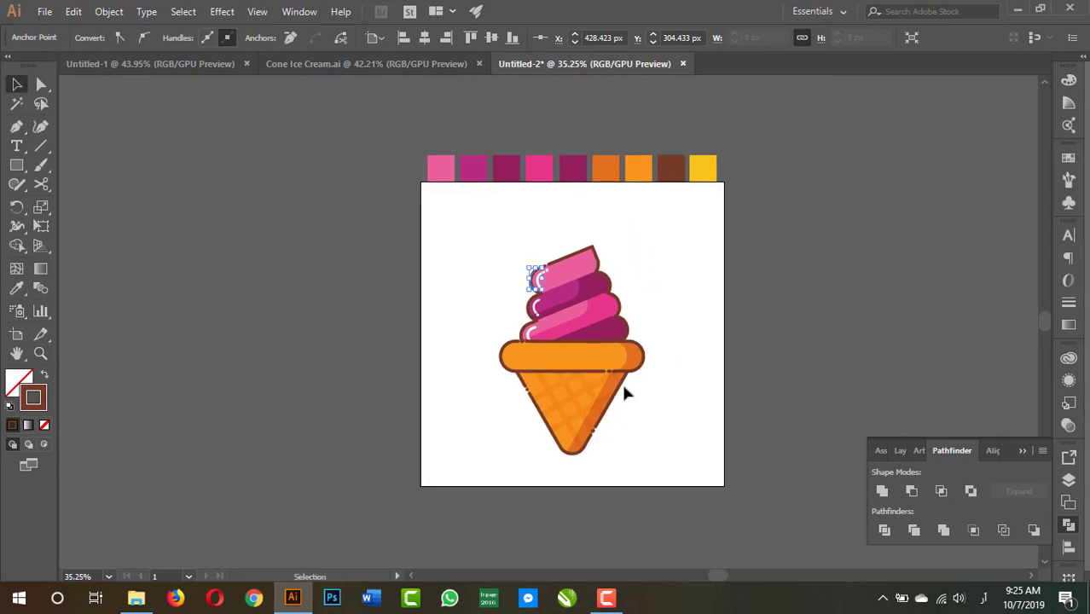
{"action": "key", "text": "z"}
{"action": "left_click_drag", "start_coordinate": [564, 319], "coordinate": [648, 319]}
{"action": "key", "text": "b"}
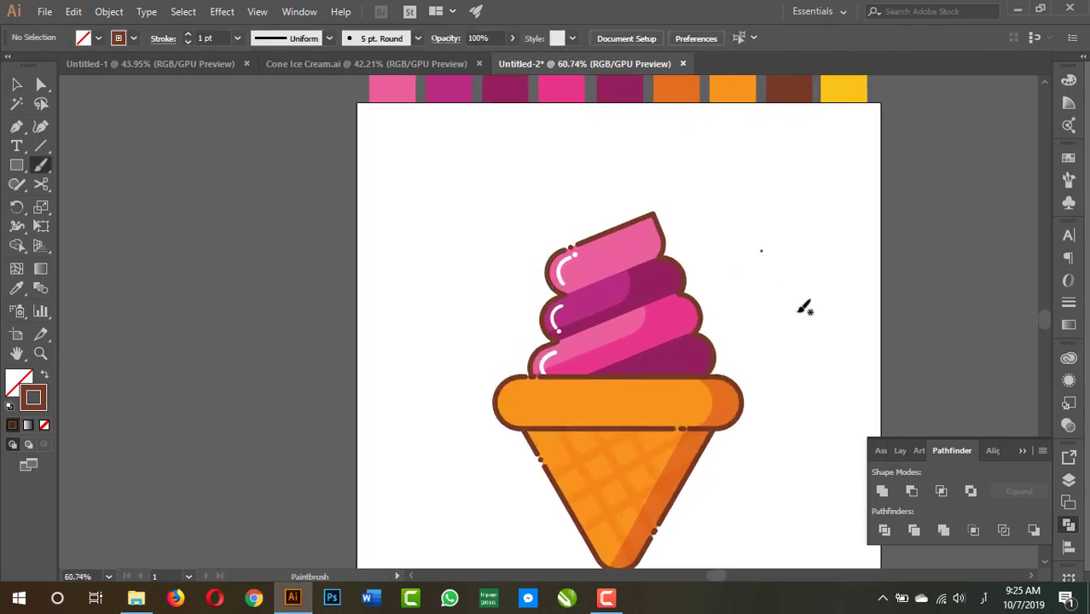
{"action": "key", "text": "v"}
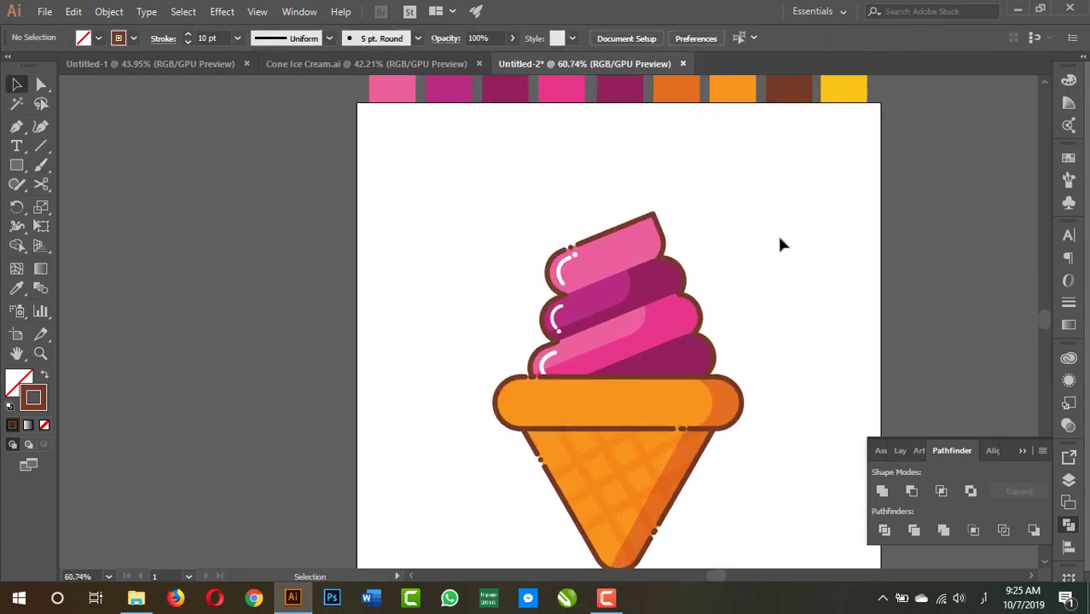
{"action": "key", "text": "z"}
{"action": "left_click_drag", "start_coordinate": [497, 282], "coordinate": [409, 282]}
{"action": "key", "text": "b"}
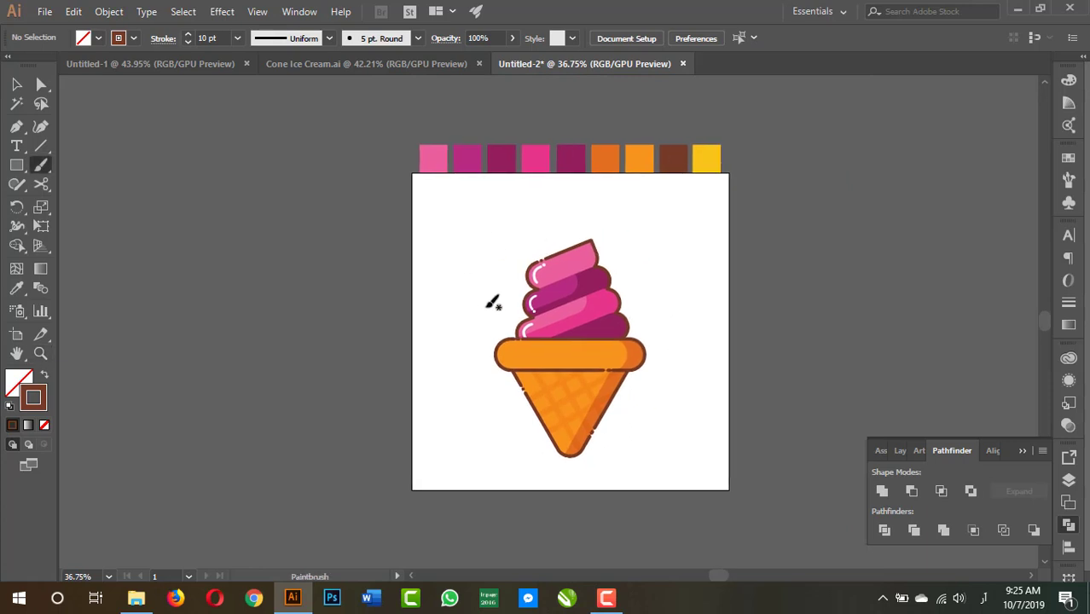
{"action": "key", "text": "v"}
{"action": "left_click_drag", "start_coordinate": [447, 247], "coordinate": [666, 483]}
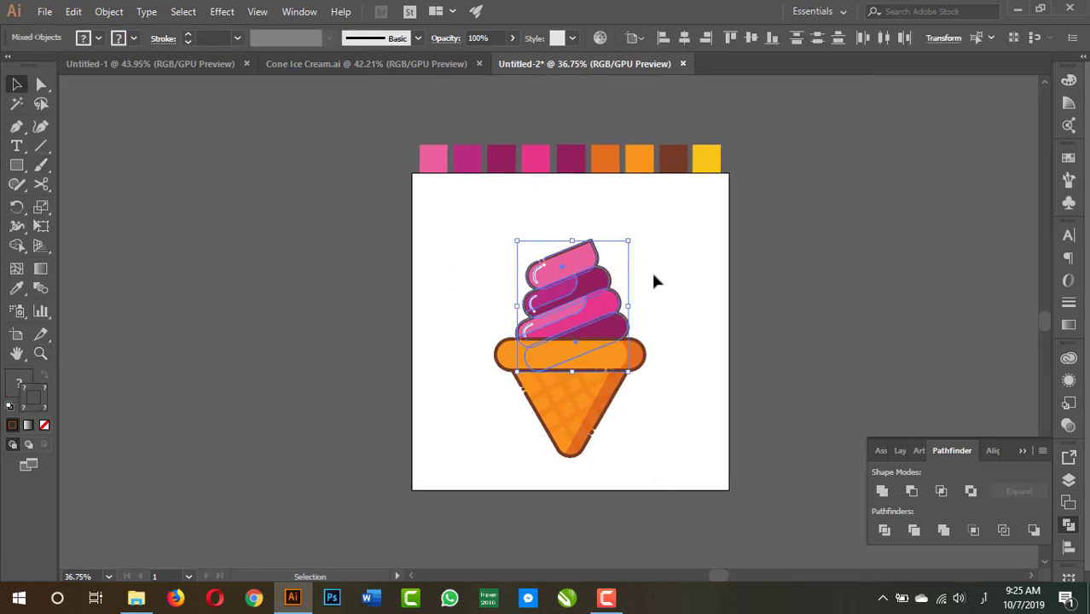
Unlock all objects and group the swirl and cone into one object
{"action": "left_click", "coordinate": [116, 17]}
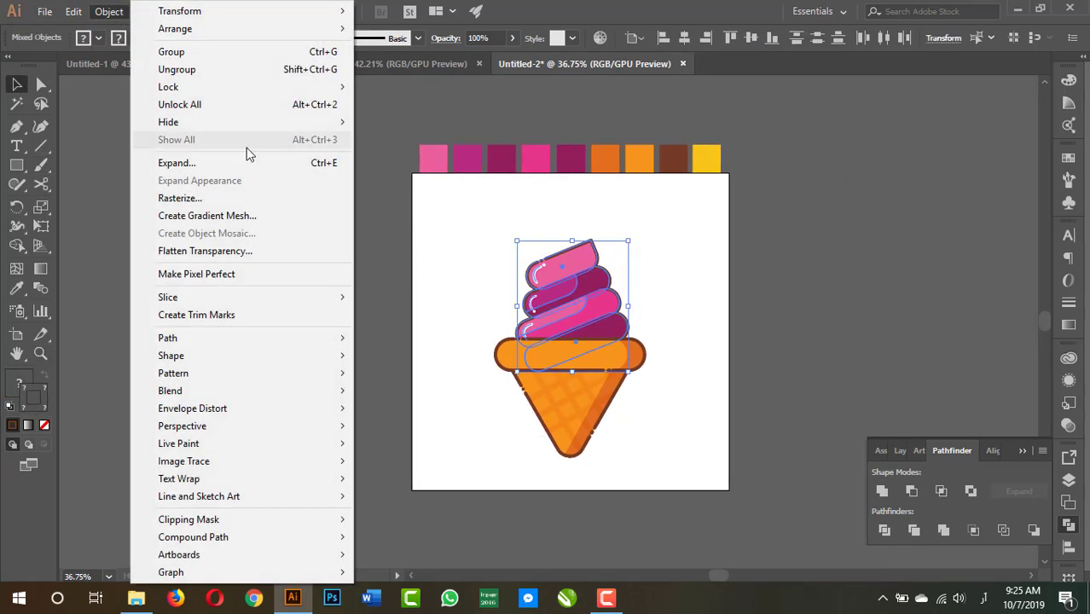
{"action": "left_click", "coordinate": [298, 112]}
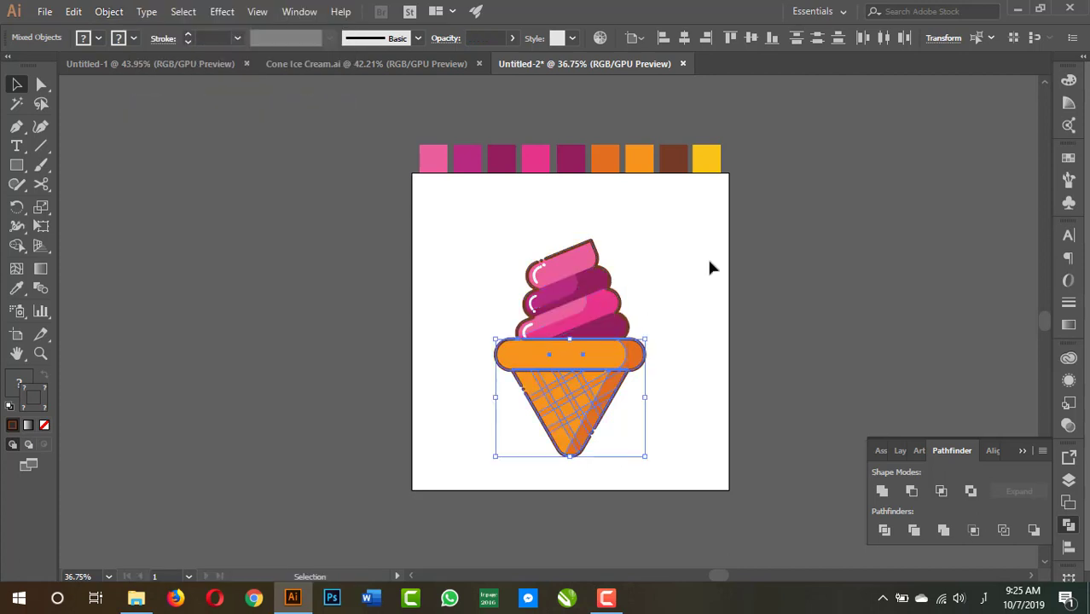
{"action": "left_click_drag", "start_coordinate": [677, 215], "coordinate": [478, 422]}
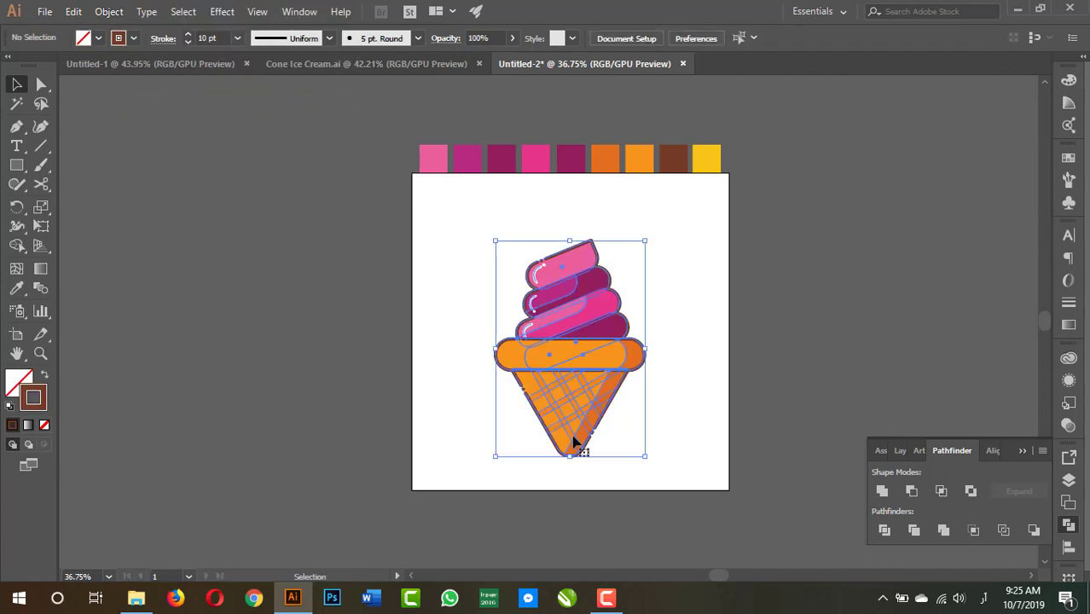
{"action": "right_click", "coordinate": [590, 282]}
{"action": "left_click", "coordinate": [642, 380]}
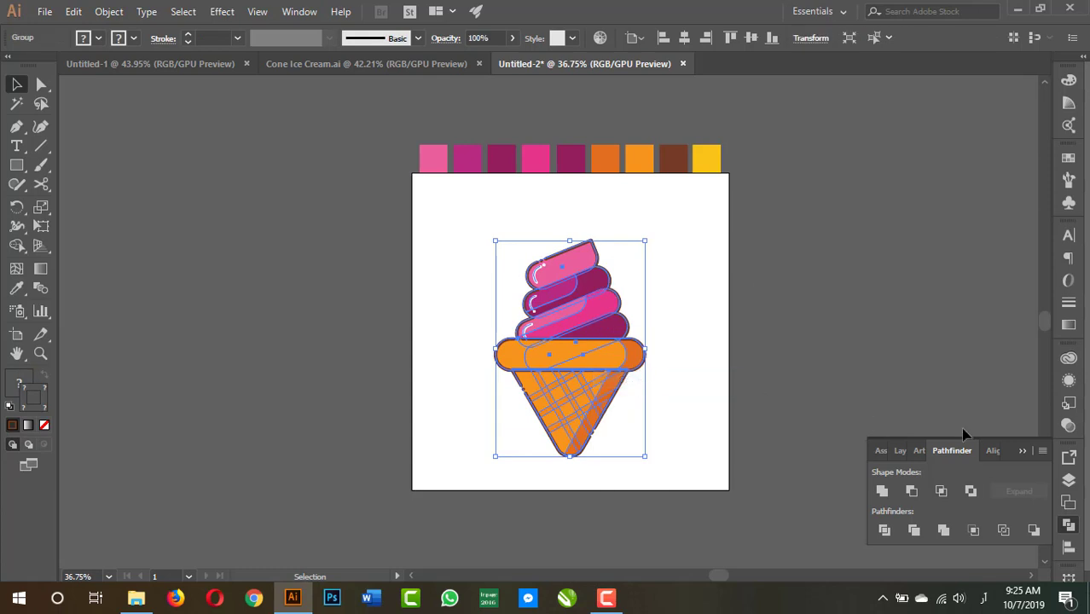
Nudge the grouped ice cream slightly up and left, then zoom in and deselect
{"action": "left_click", "coordinate": [742, 340]}
{"action": "left_click", "coordinate": [576, 247]}
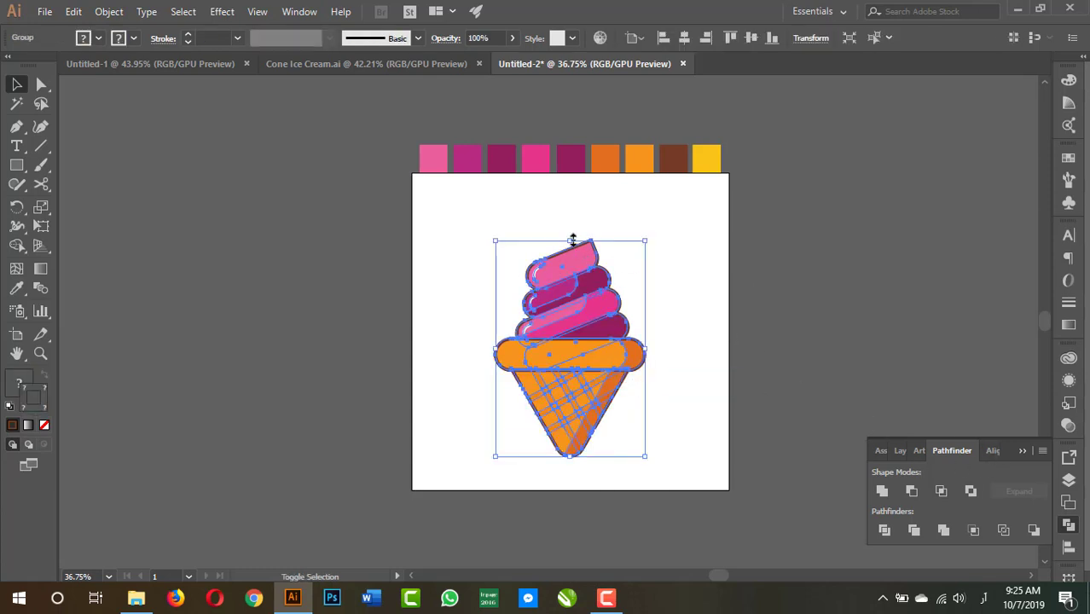
{"action": "left_click_drag", "start_coordinate": [564, 329], "coordinate": [557, 318]}
{"action": "key", "text": "z"}
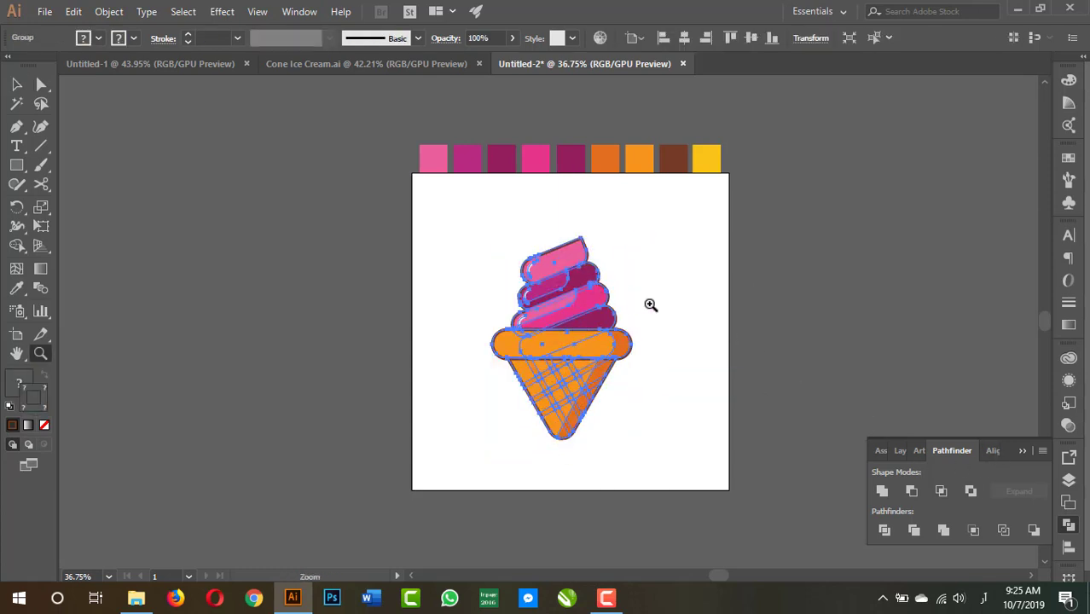
{"action": "left_click", "coordinate": [650, 304]}
{"action": "scroll", "coordinate": [773, 281], "scroll_direction": "up", "scroll_amount": 2}
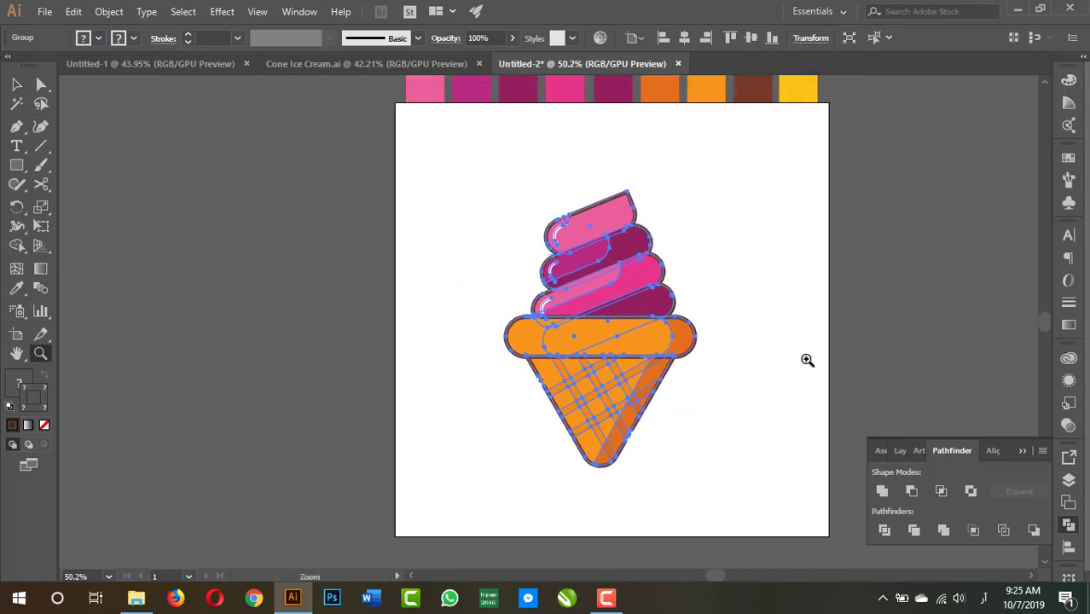
{"action": "key", "text": "v"}
{"action": "left_click", "coordinate": [796, 364]}
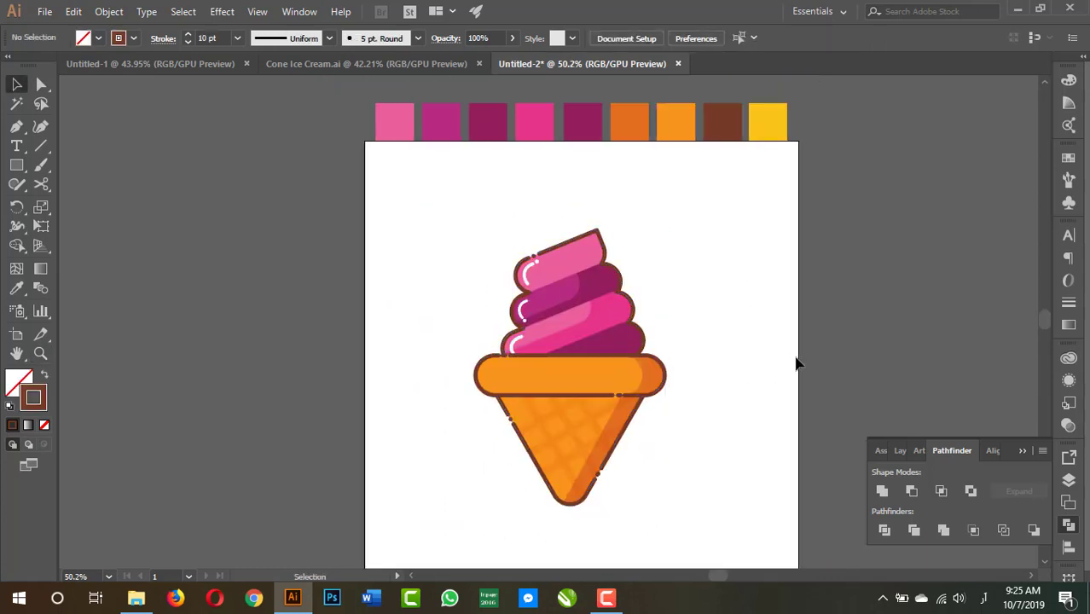